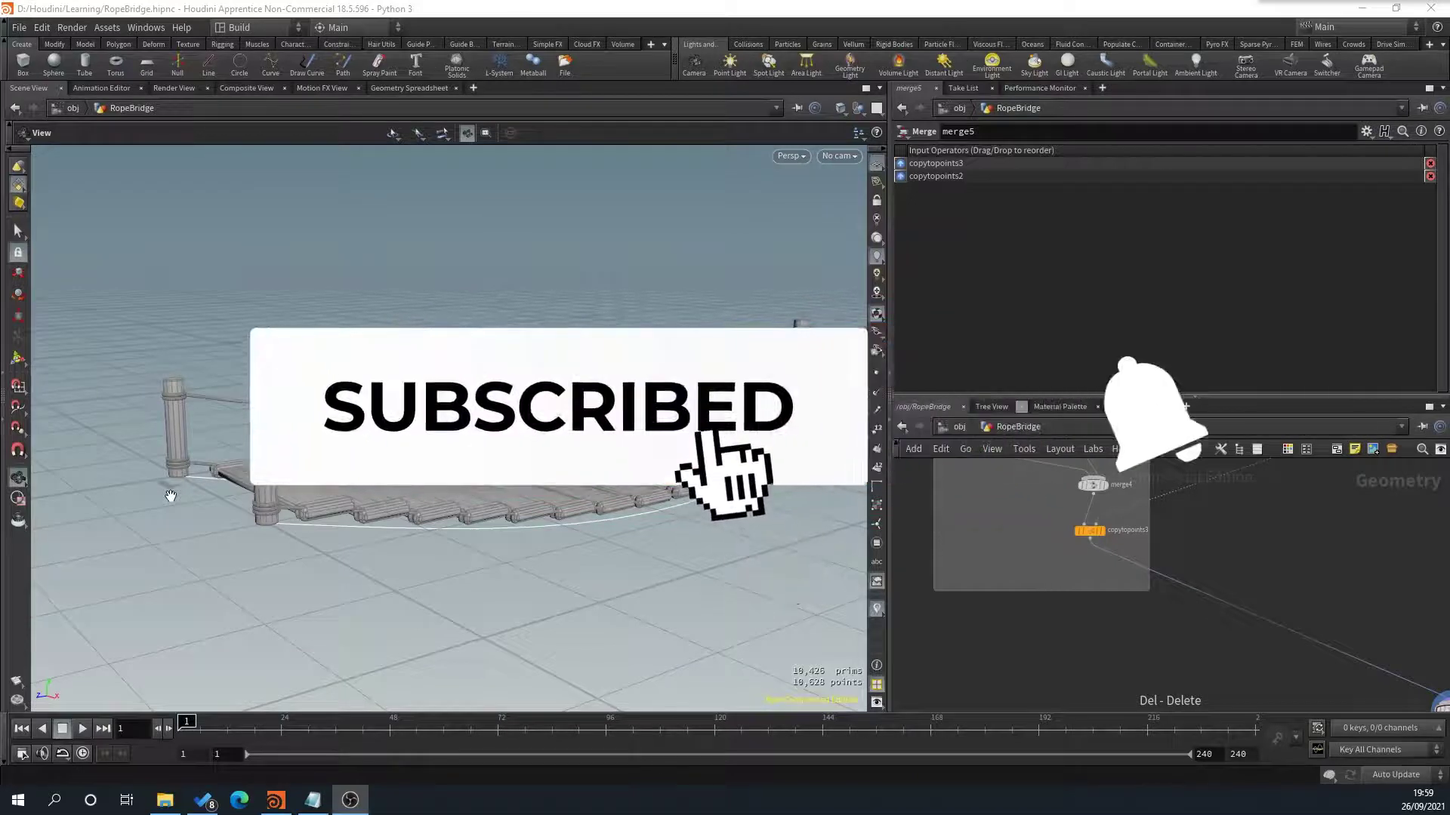
Examine the rope bridge's planks, posts and ropes from the side, from above and along its length.
{"action": "left_click_drag", "start_coordinate": [171, 496], "coordinate": [188, 488]}
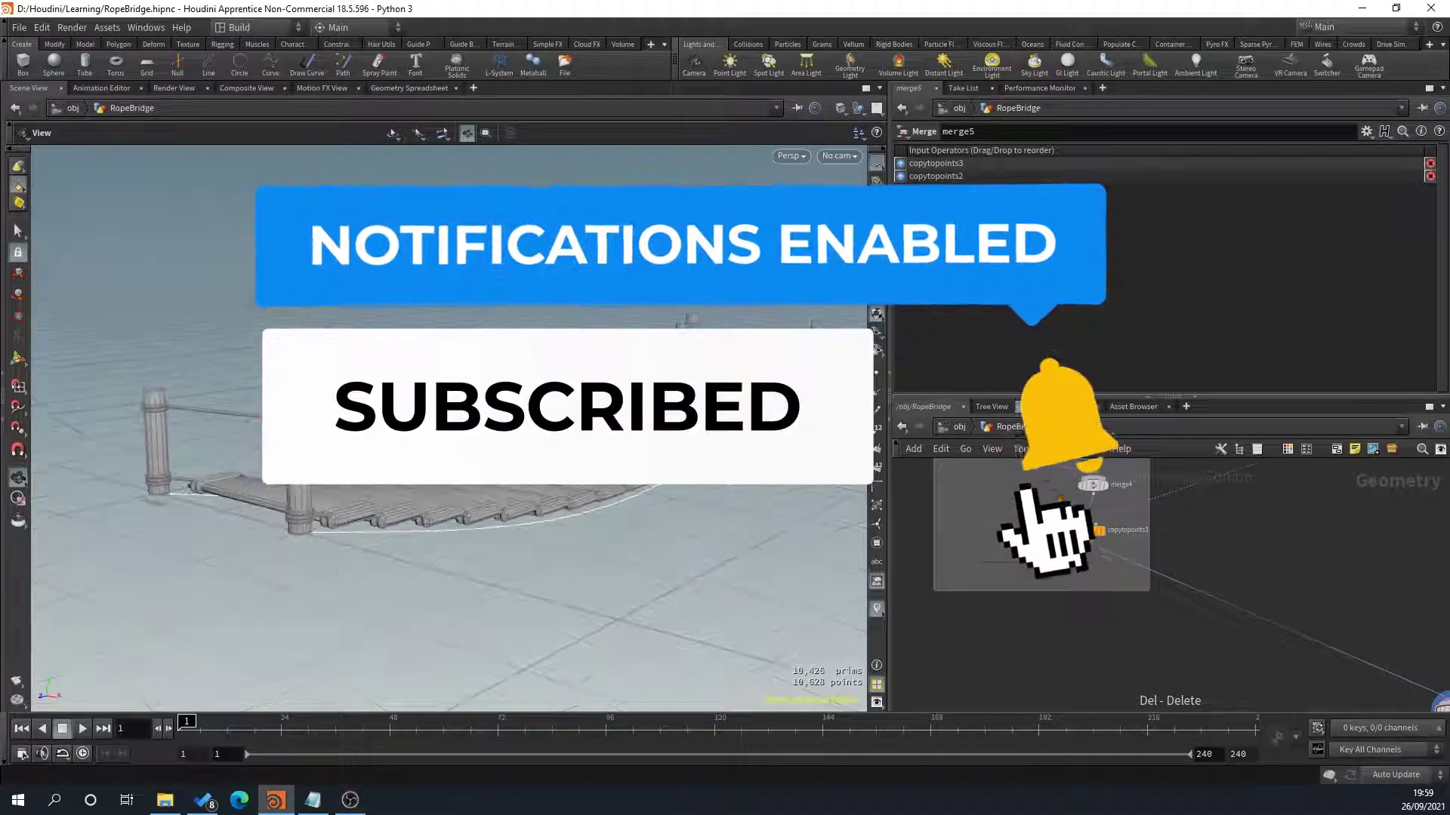
{"action": "scroll", "coordinate": [449, 428], "scroll_direction": "up", "scroll_amount": 5}
{"action": "middle_click_drag", "start_coordinate": [264, 441], "coordinate": [136, 425]}
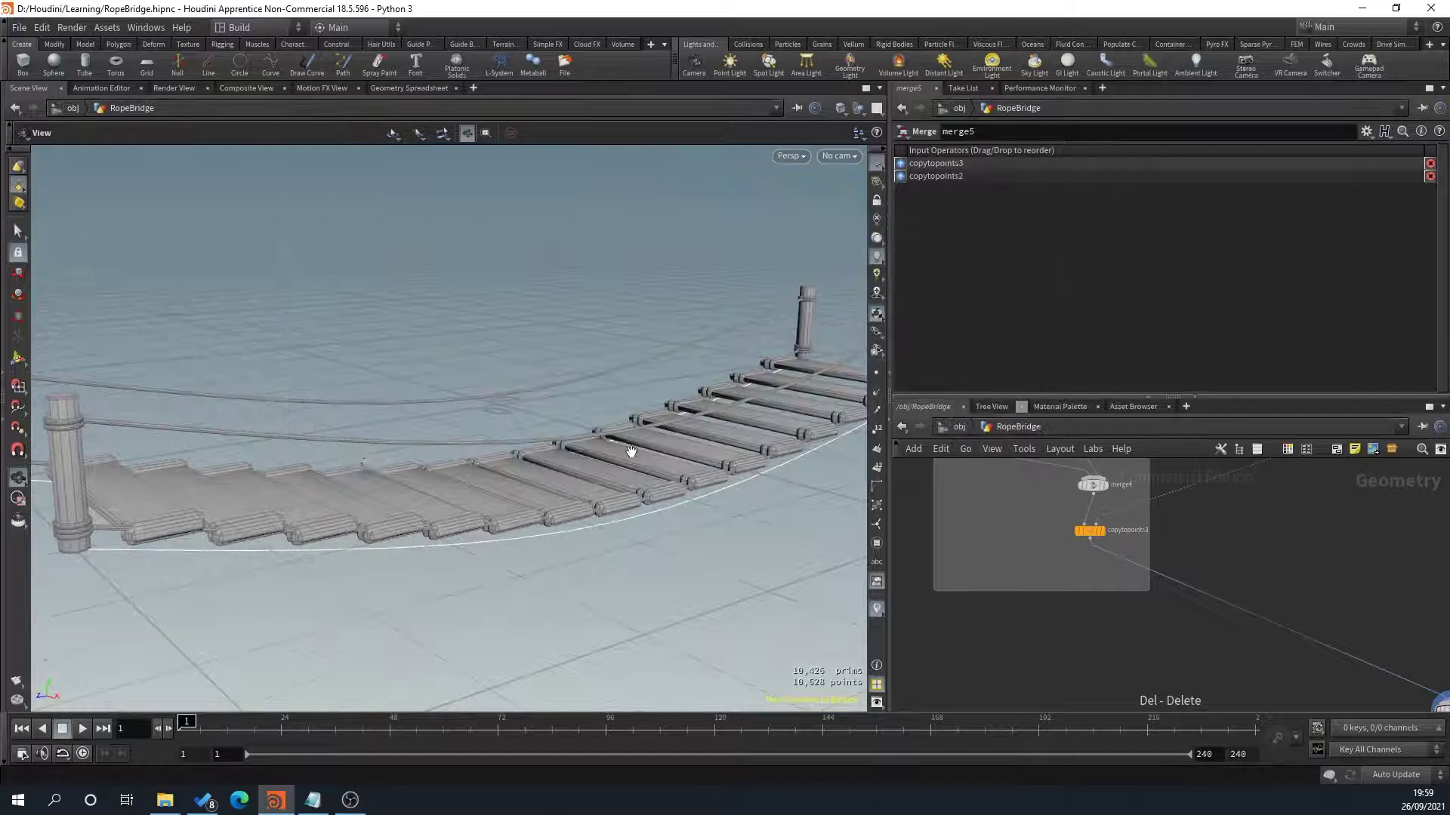
{"action": "left_click_drag", "start_coordinate": [445, 510], "coordinate": [203, 552]}
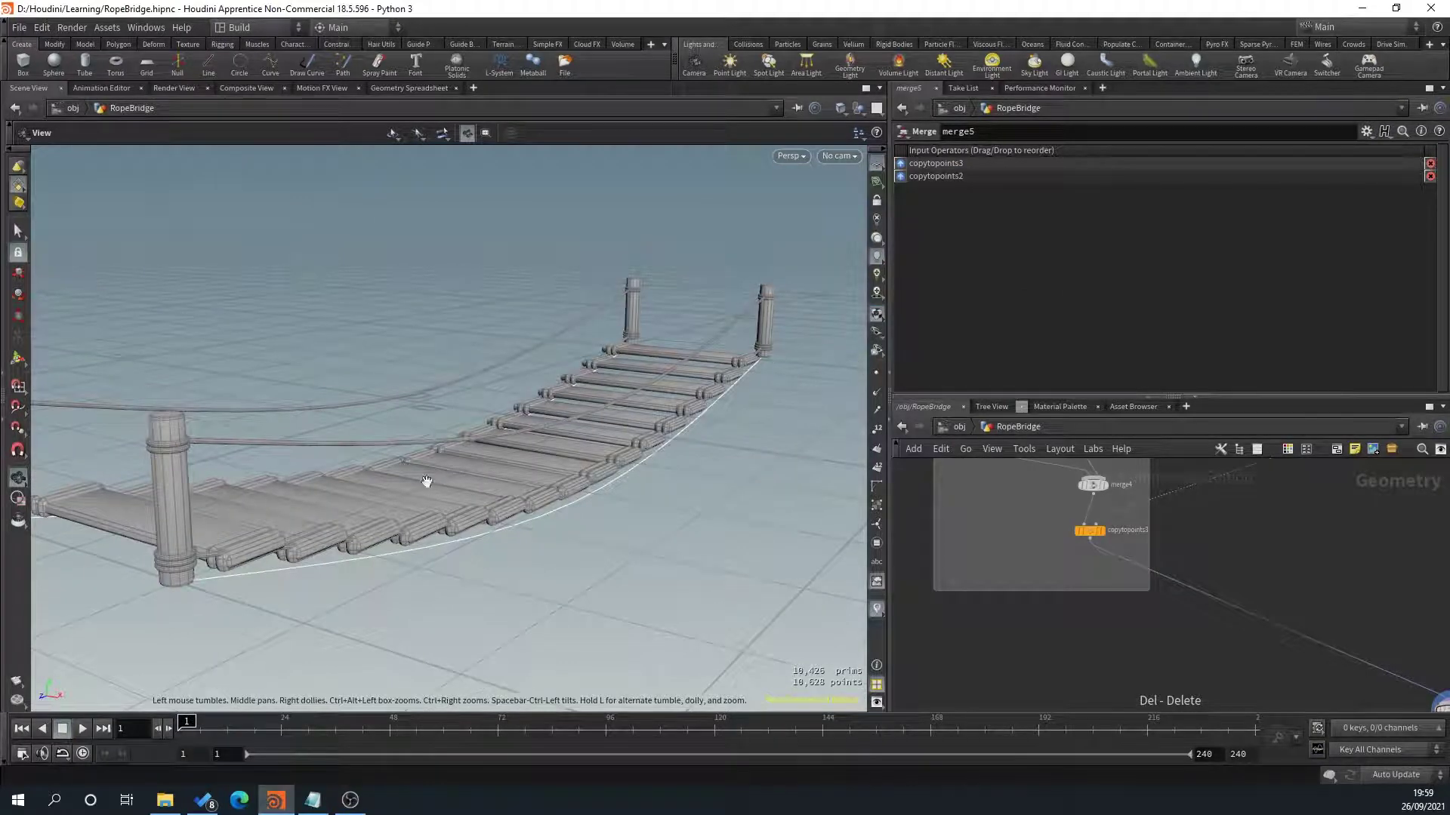
{"action": "left_click_drag", "start_coordinate": [492, 505], "coordinate": [78, 555]}
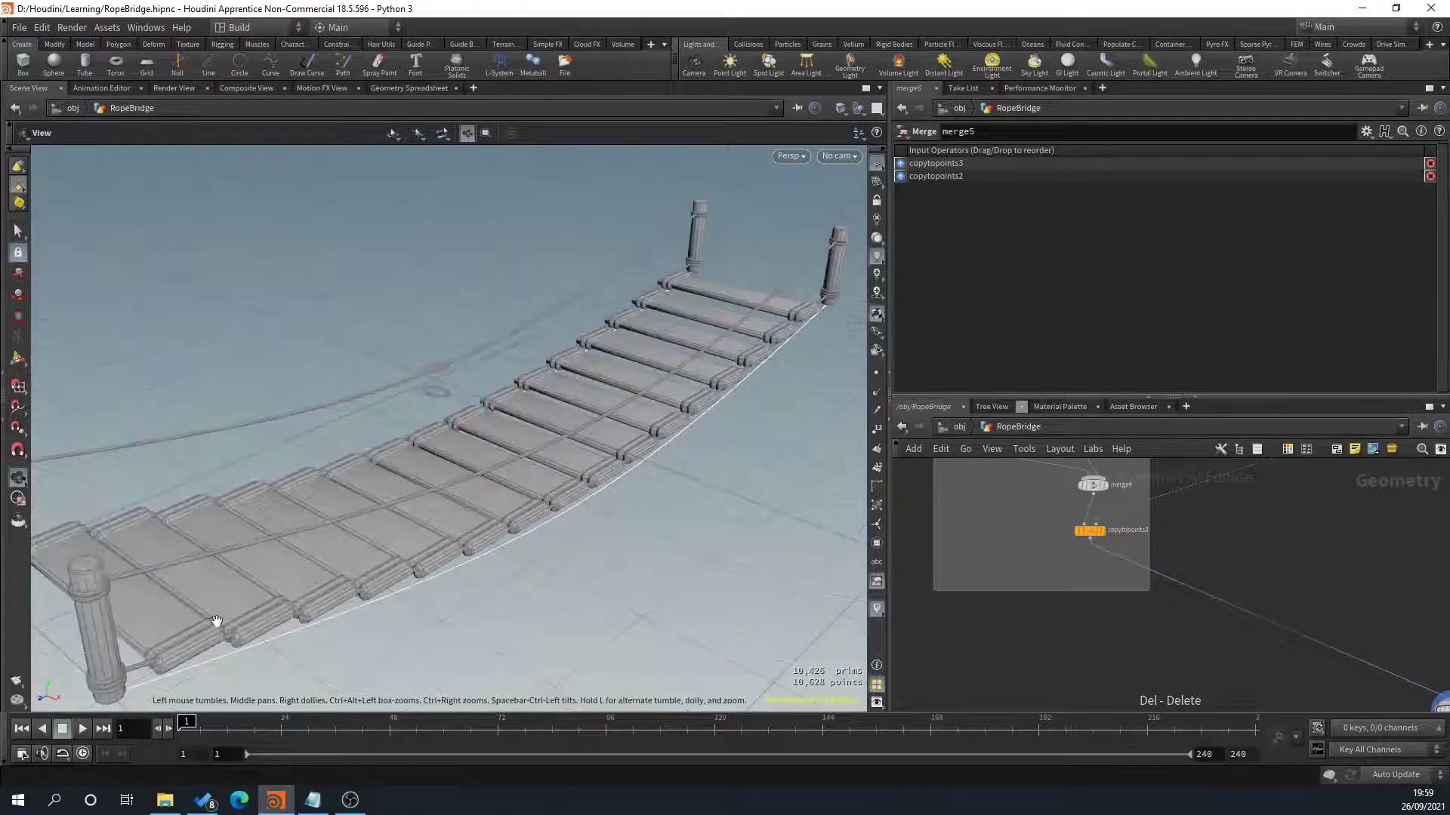
{"action": "left_click_drag", "start_coordinate": [492, 580], "coordinate": [428, 501]}
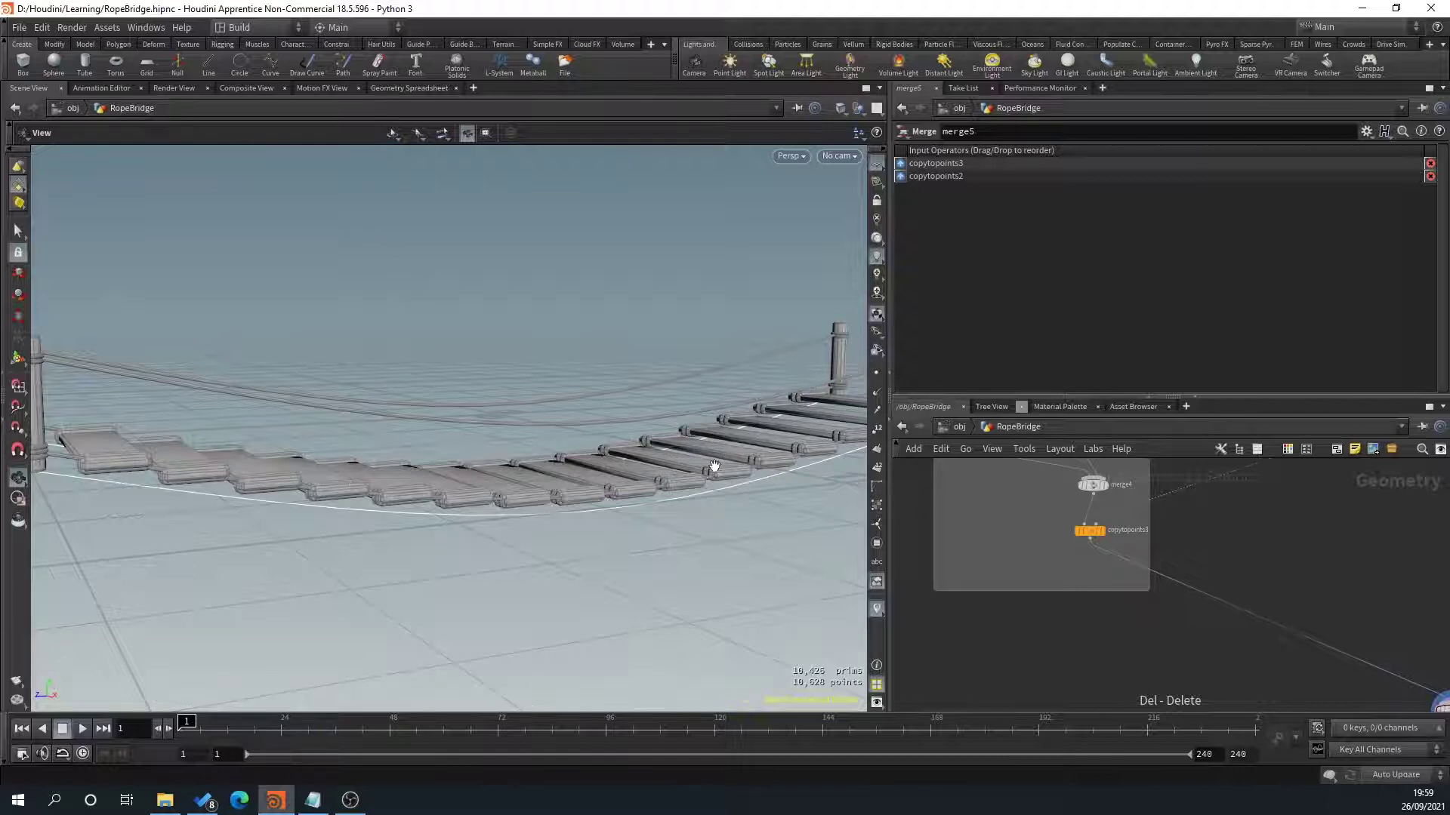
{"action": "left_click_drag", "start_coordinate": [461, 455], "coordinate": [559, 420]}
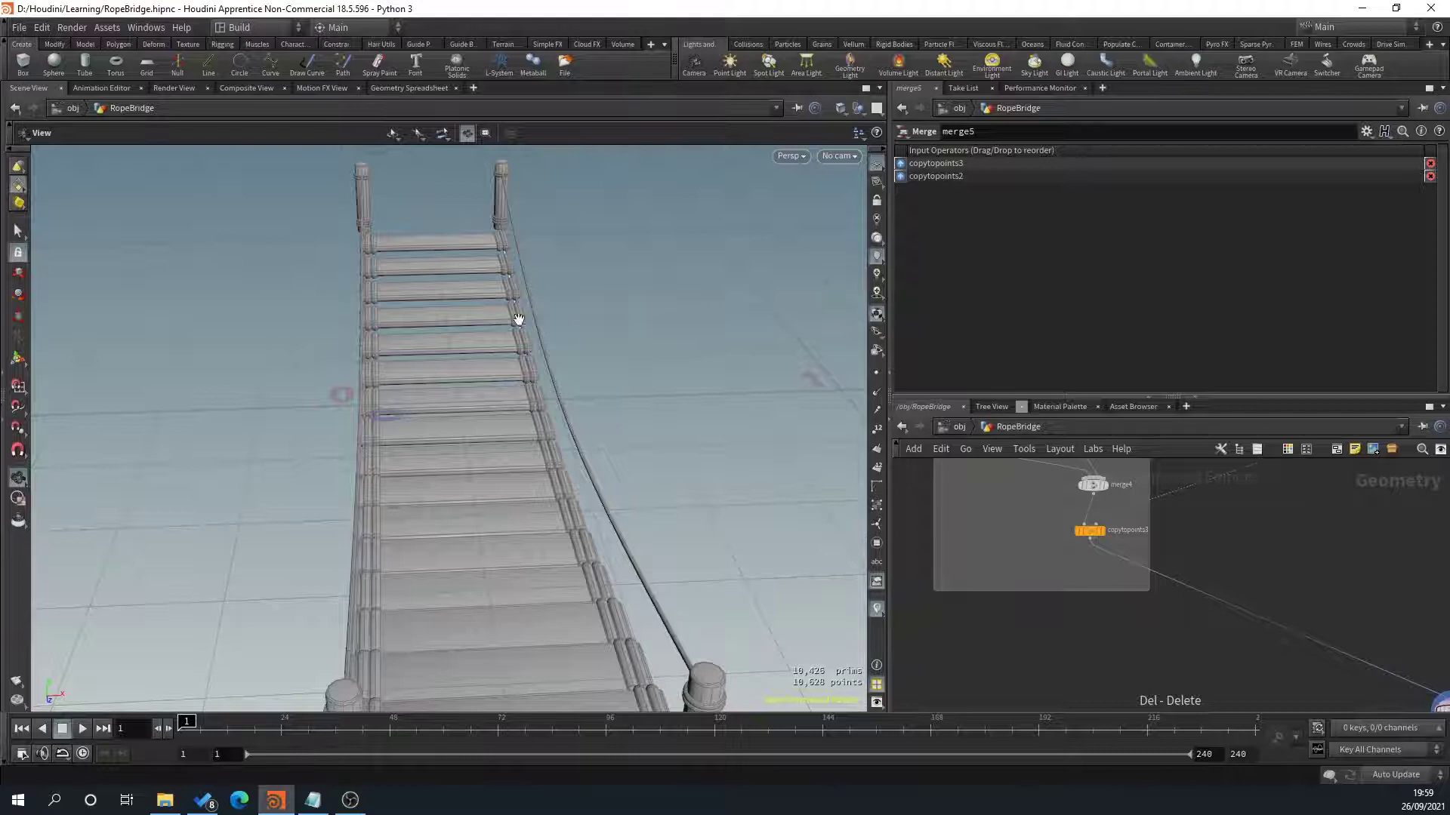
{"action": "left_click_drag", "start_coordinate": [518, 318], "coordinate": [549, 612]}
{"action": "left_click_drag", "start_coordinate": [571, 552], "coordinate": [494, 555]}
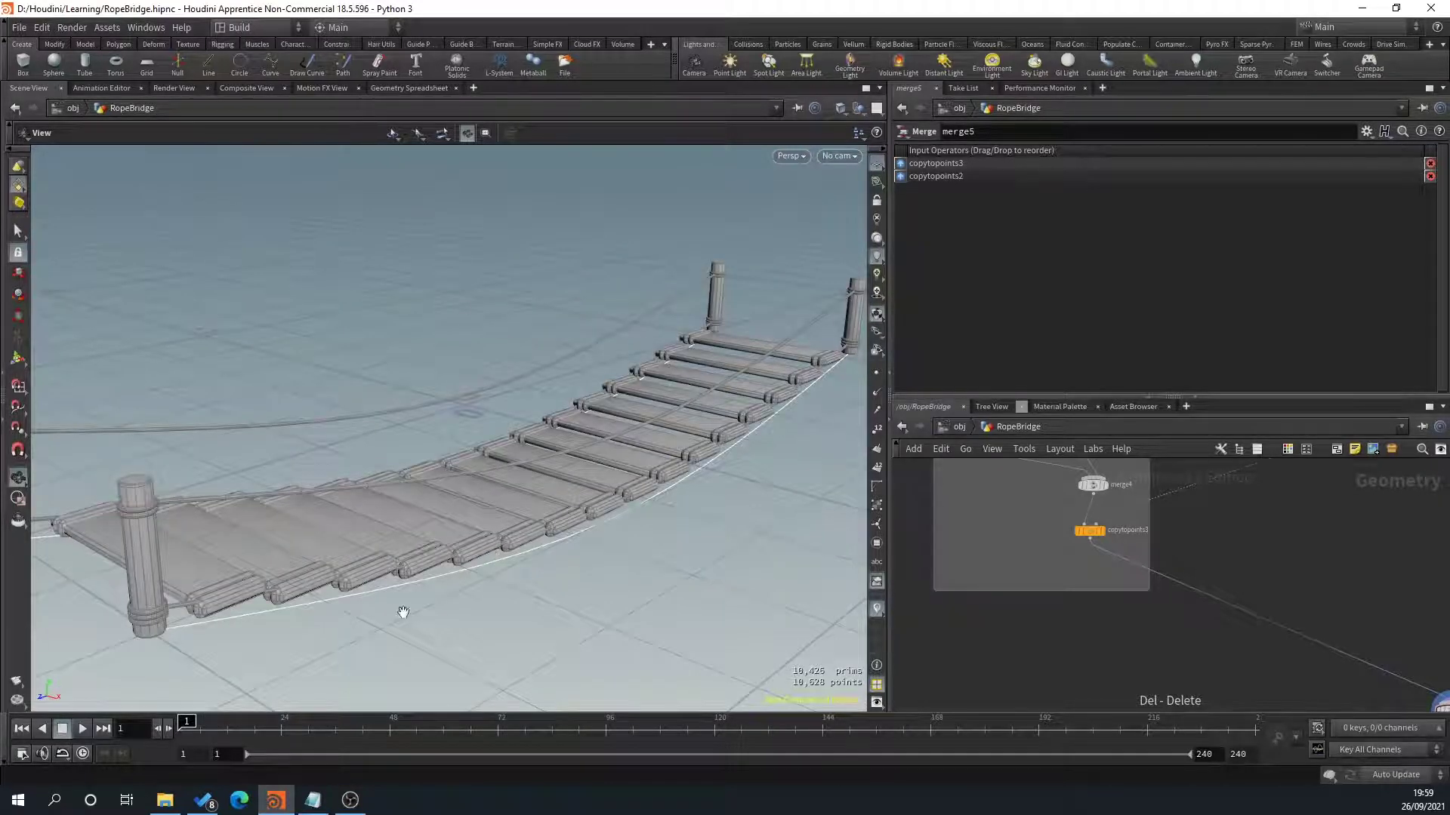
{"action": "left_click_drag", "start_coordinate": [419, 534], "coordinate": [208, 541]}
Display the output of the copytopoints3 node and inspect the bridge planks on their own.
{"action": "middle_click_drag", "start_coordinate": [1283, 536], "coordinate": [1025, 658]}
{"action": "scroll", "coordinate": [1108, 590], "scroll_direction": "down", "scroll_amount": 4}
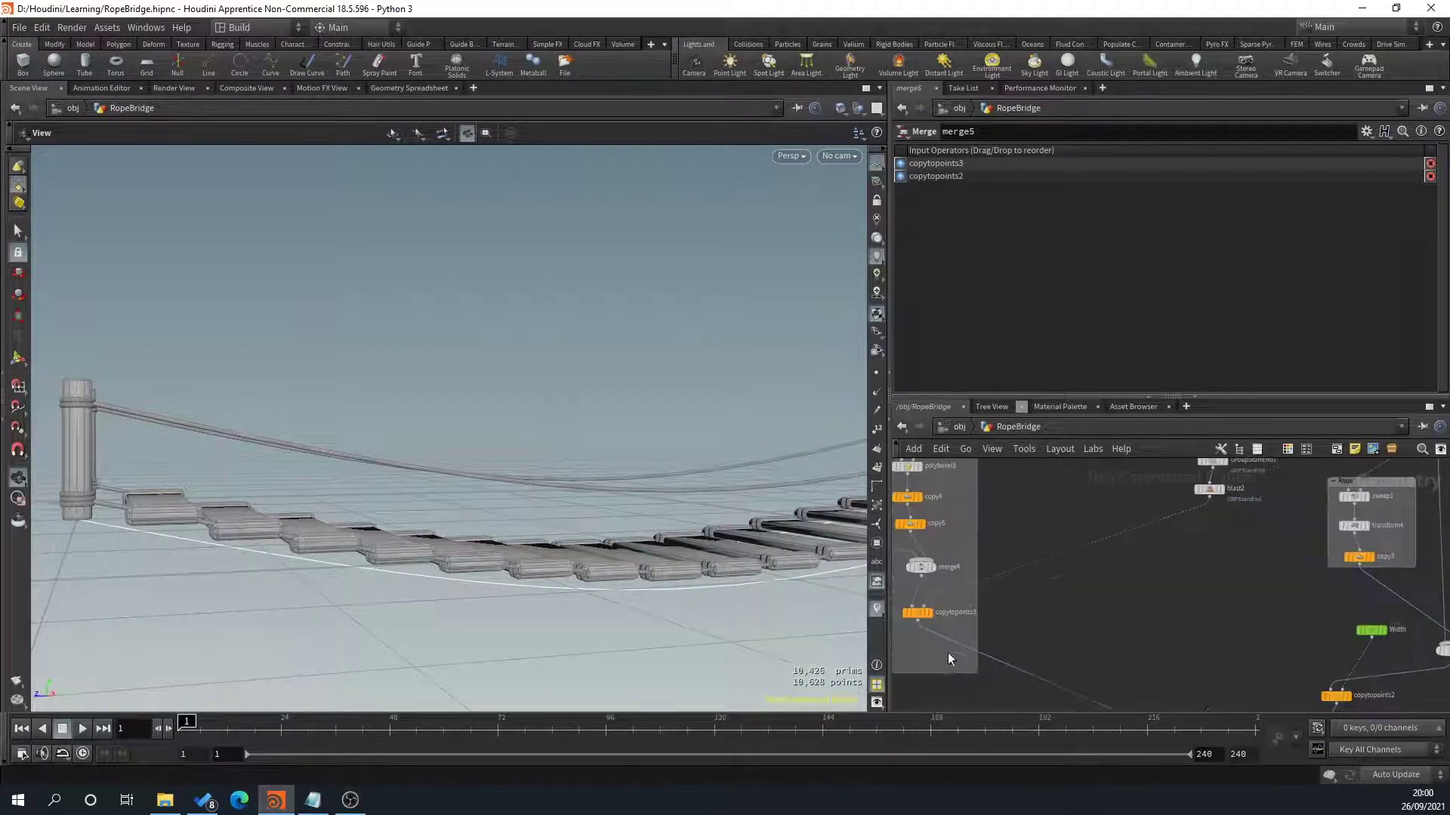
{"action": "scroll", "coordinate": [1009, 628], "scroll_direction": "up", "scroll_amount": 5}
{"action": "left_click", "coordinate": [1016, 623]}
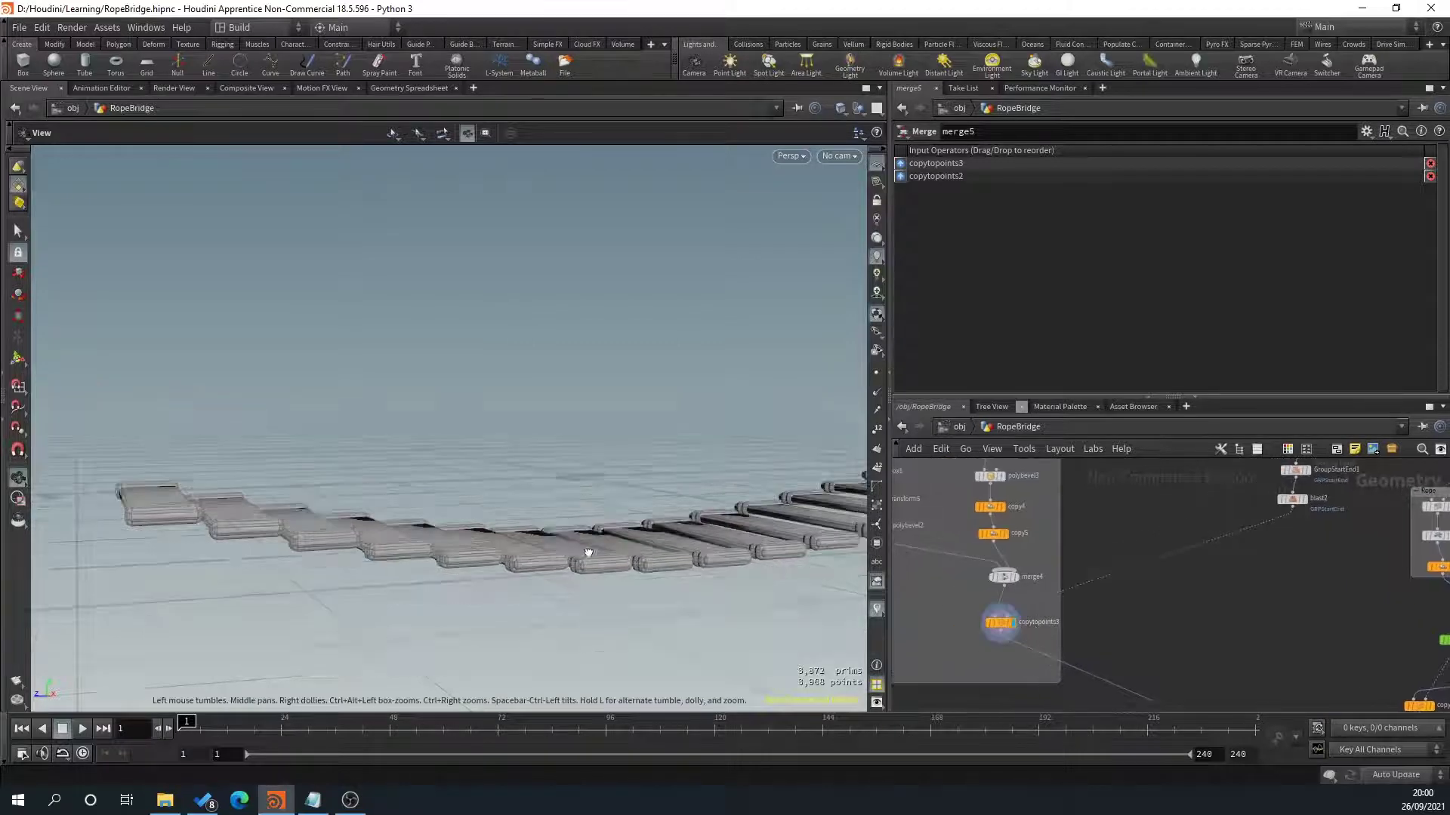
{"action": "left_click_drag", "start_coordinate": [582, 553], "coordinate": [543, 602]}
{"action": "scroll", "coordinate": [1136, 539], "scroll_direction": "down", "scroll_amount": 2}
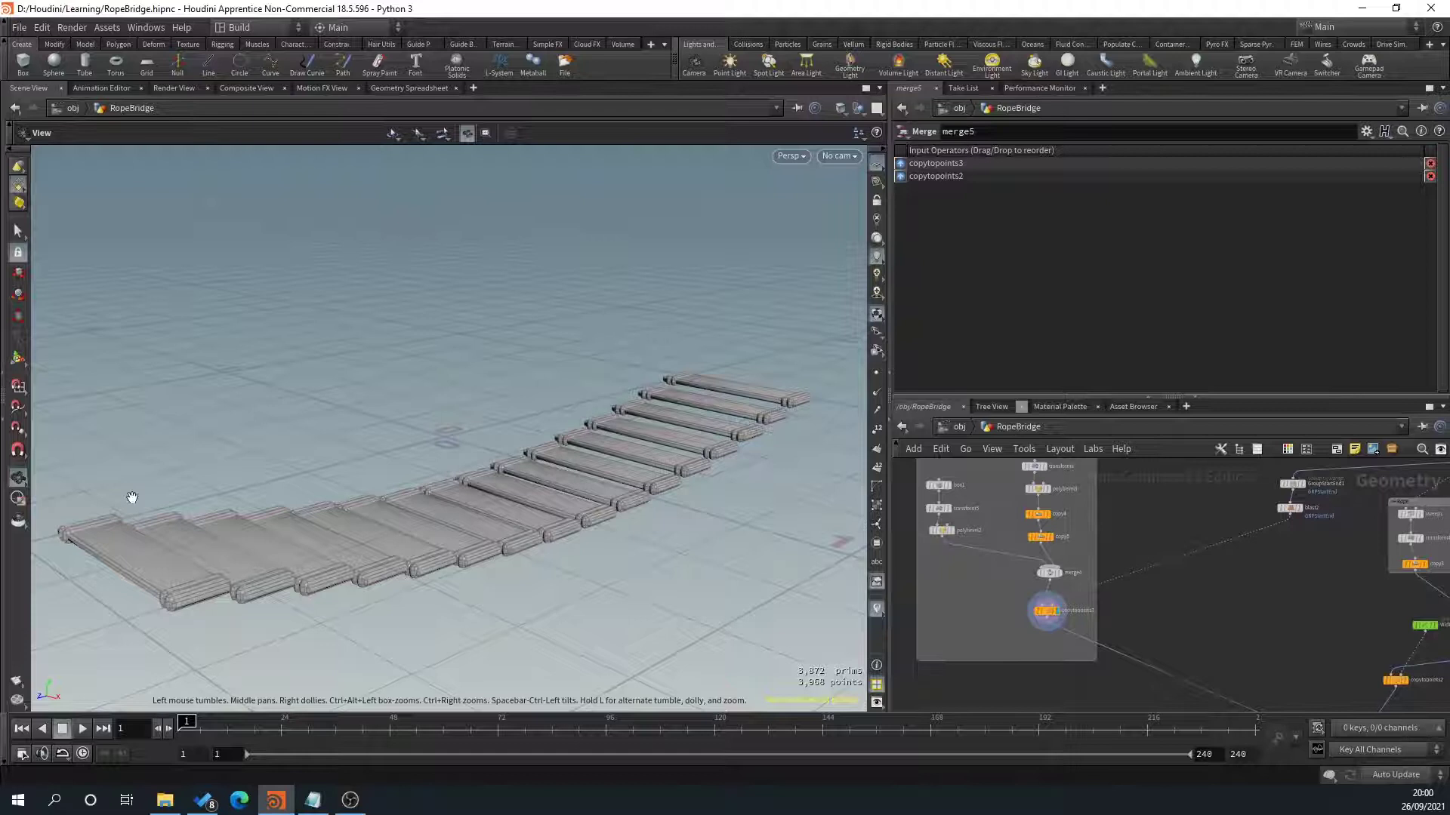
Insert an Orientation Along Curve node between blast2 and the plank copytopoints3 node.
{"action": "scroll", "coordinate": [1302, 579], "scroll_direction": "up", "scroll_amount": 1}
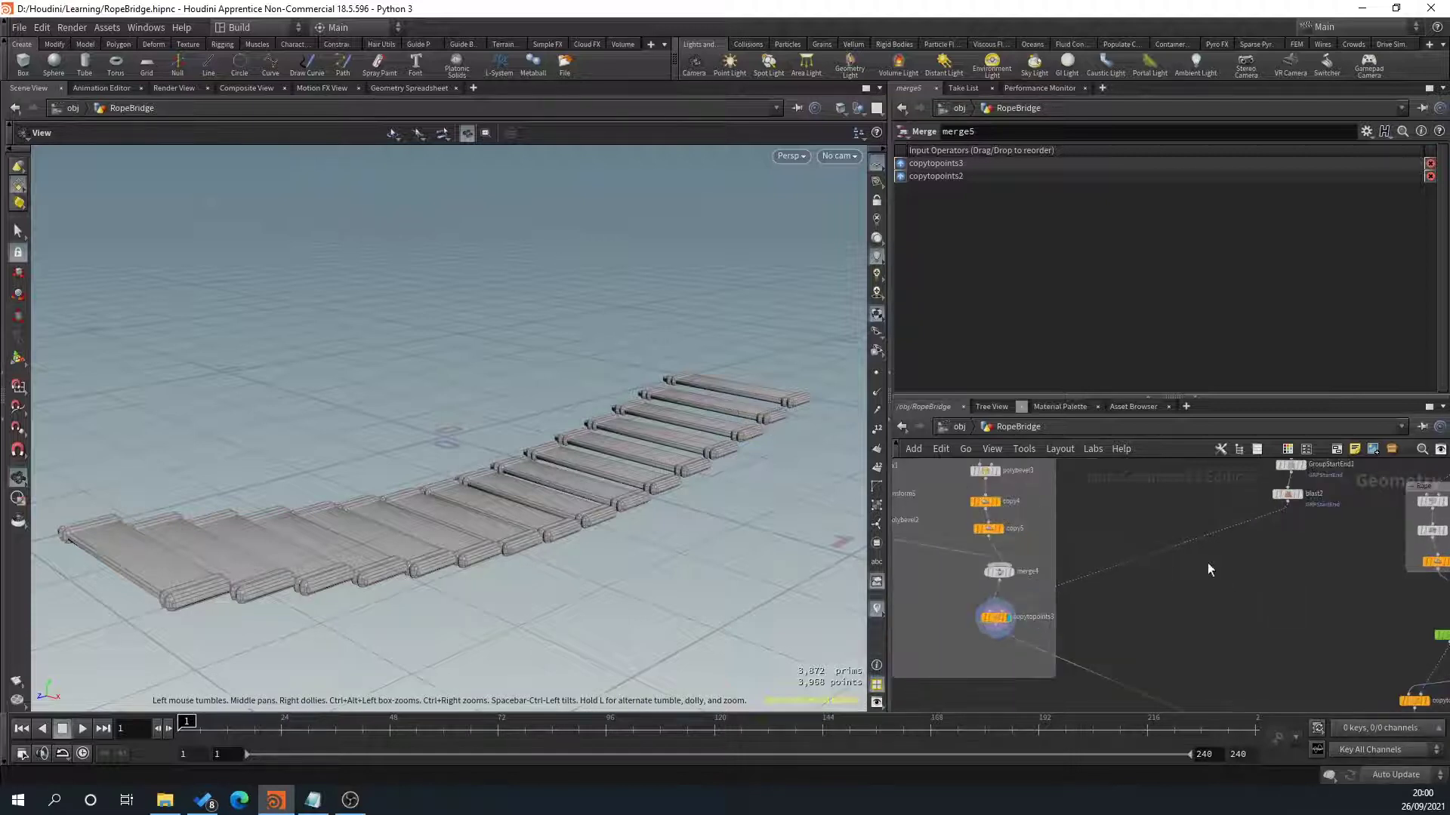
{"action": "middle_click_drag", "start_coordinate": [1266, 562], "coordinate": [1176, 616]}
{"action": "scroll", "coordinate": [1195, 560], "scroll_direction": "up", "scroll_amount": 2}
{"action": "mouse_move", "coordinate": [1200, 573]}
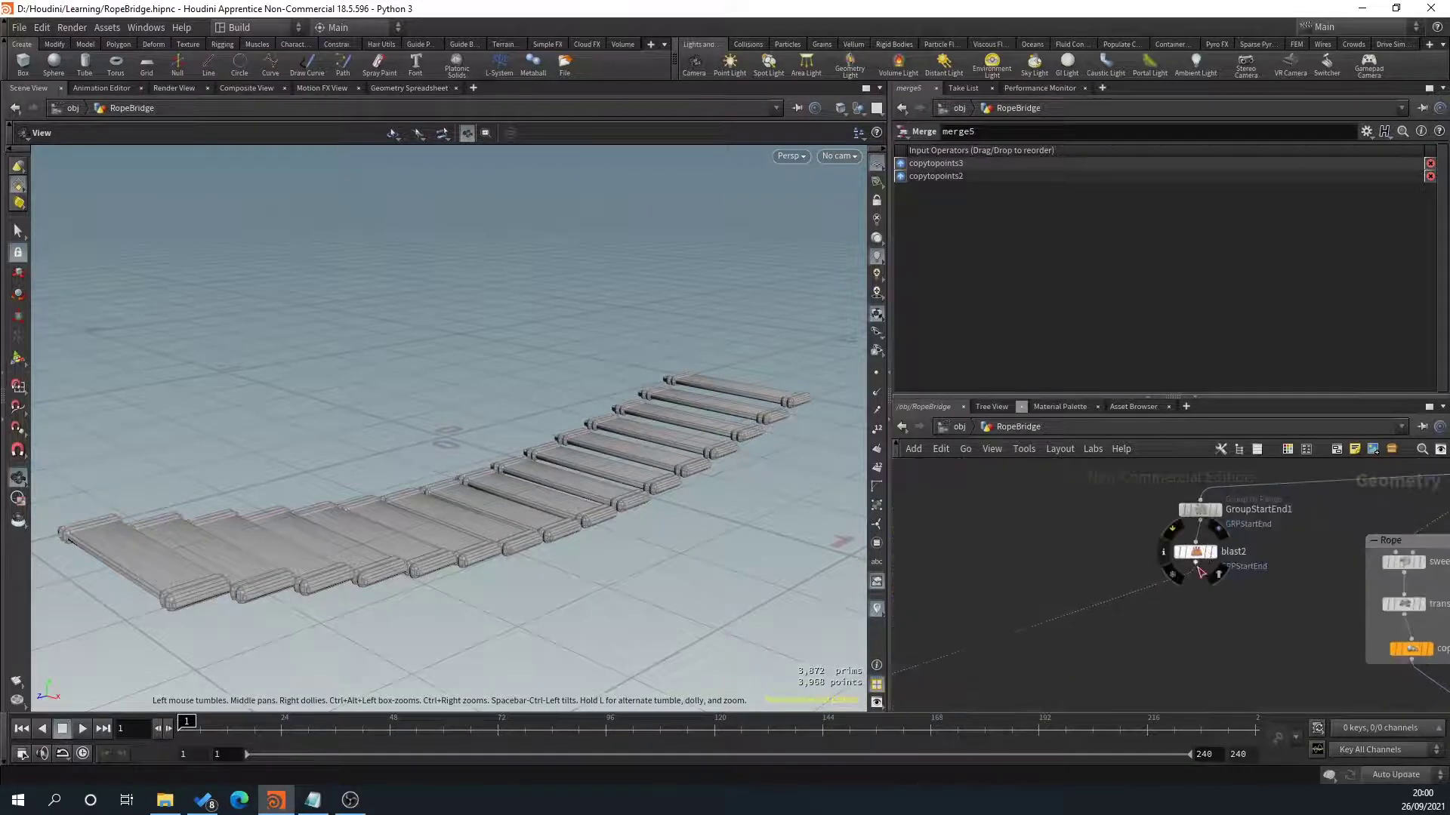
{"action": "left_click_drag", "start_coordinate": [1201, 568], "coordinate": [1083, 600]}
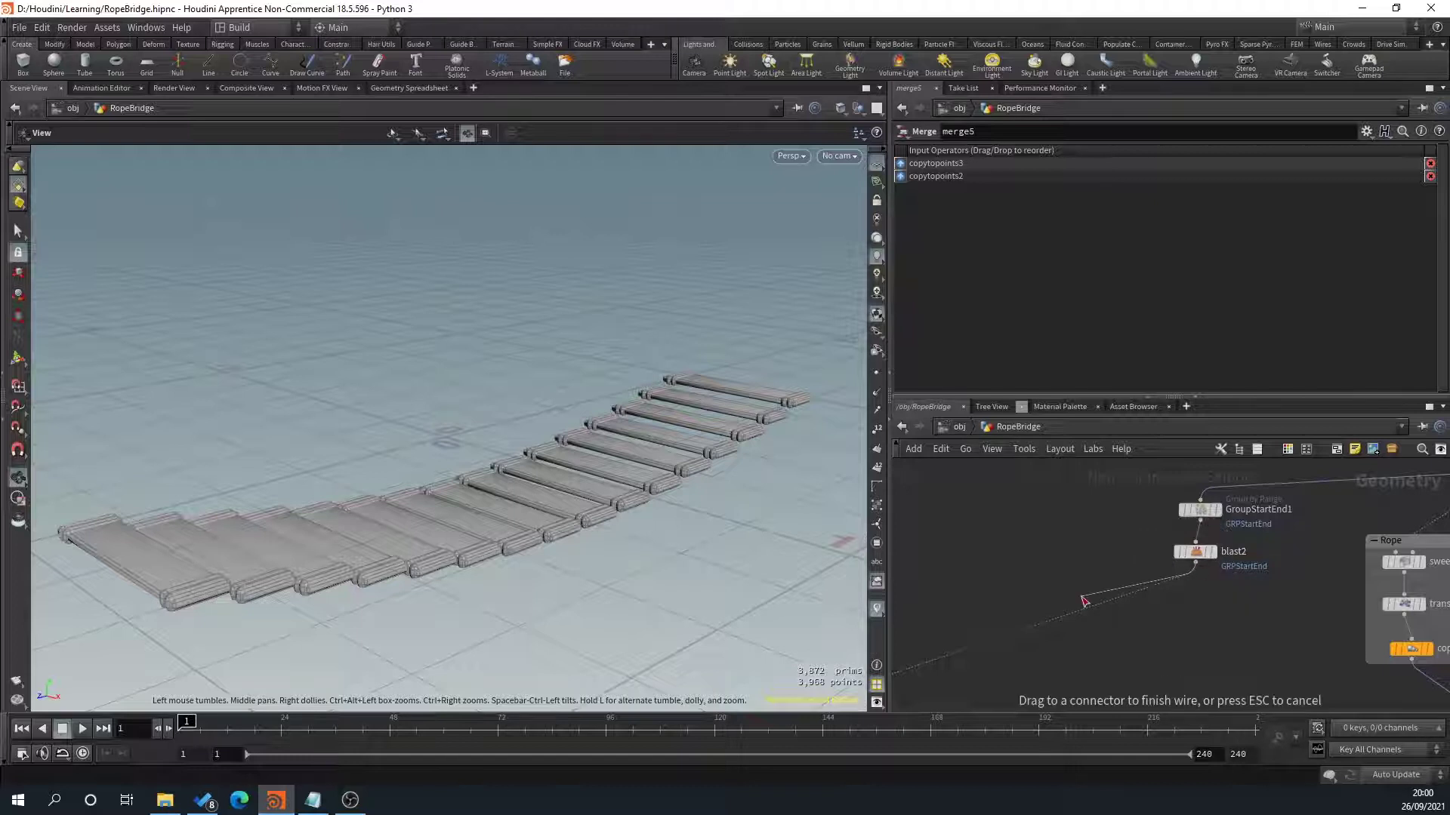
{"action": "left_click", "coordinate": [1083, 600]}
{"action": "type", "text": "orient"}
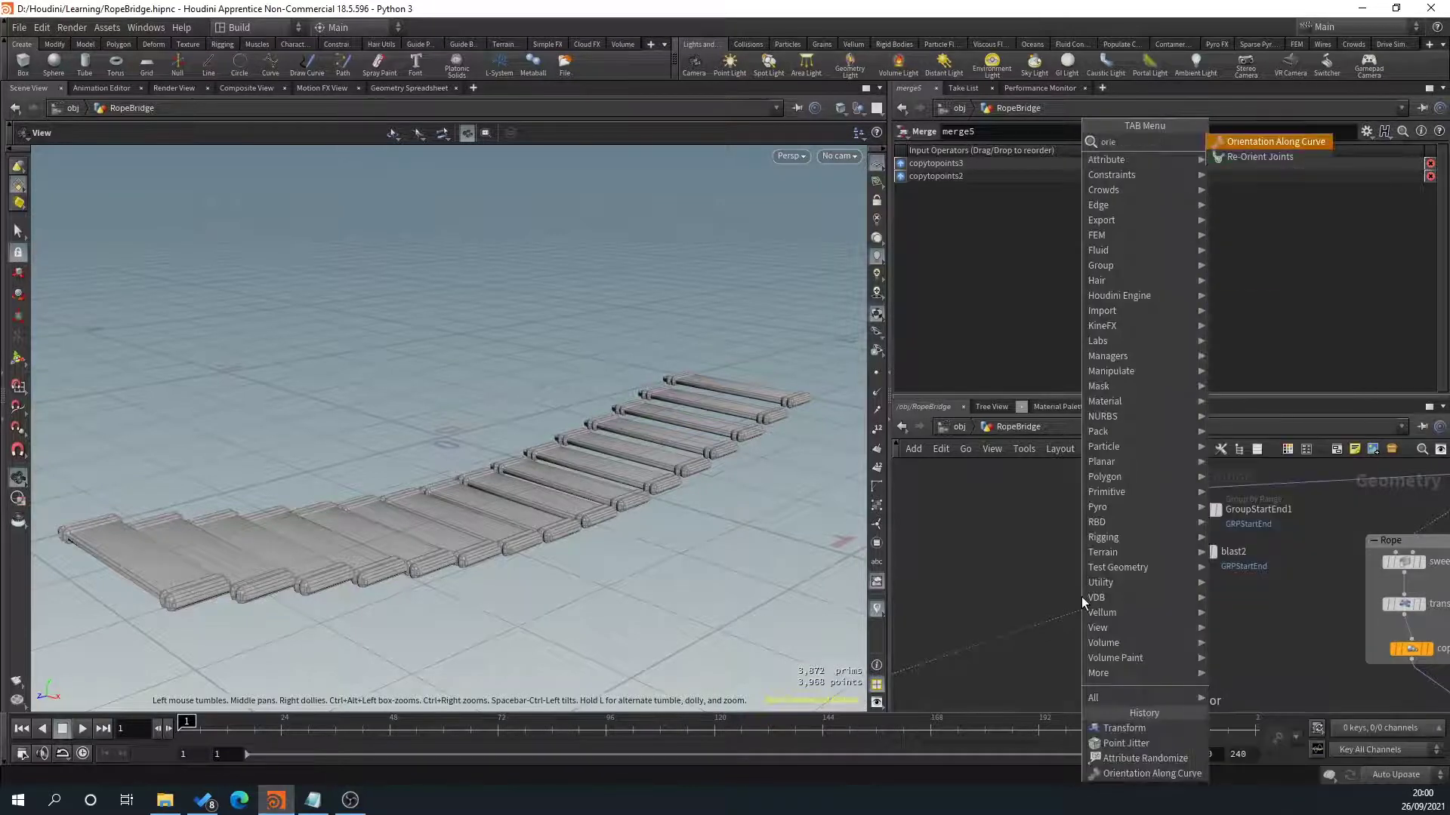
{"action": "key", "text": "Return"}
{"action": "mouse_move", "coordinate": [1065, 609]}
{"action": "left_click_drag", "start_coordinate": [1076, 602], "coordinate": [1083, 612]}
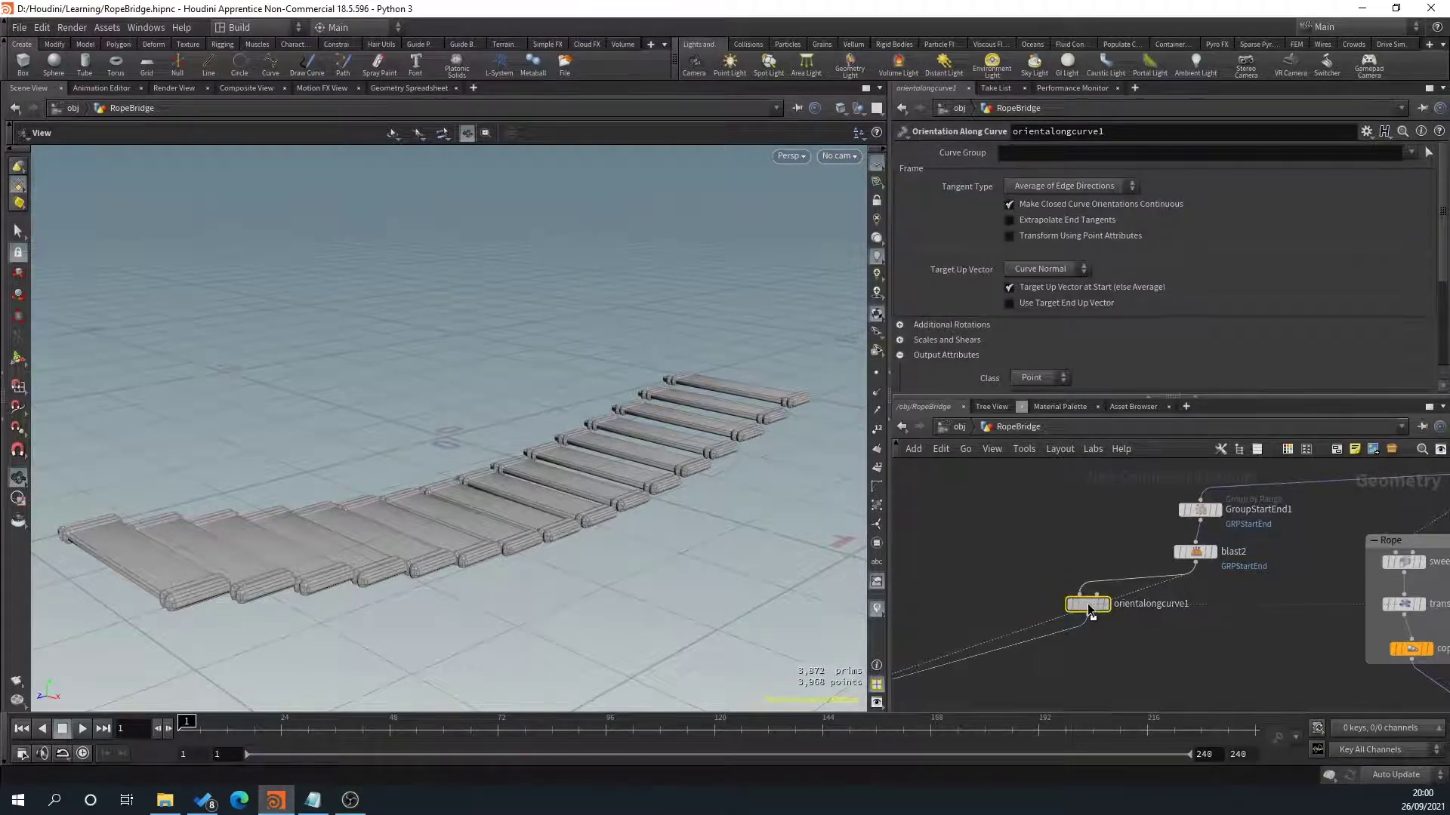
Display the merge5 output to show the whole bridge with its posts and ropes.
{"action": "scroll", "coordinate": [1175, 629], "scroll_direction": "down", "scroll_amount": 6}
{"action": "scroll", "coordinate": [1212, 664], "scroll_direction": "up", "scroll_amount": 3}
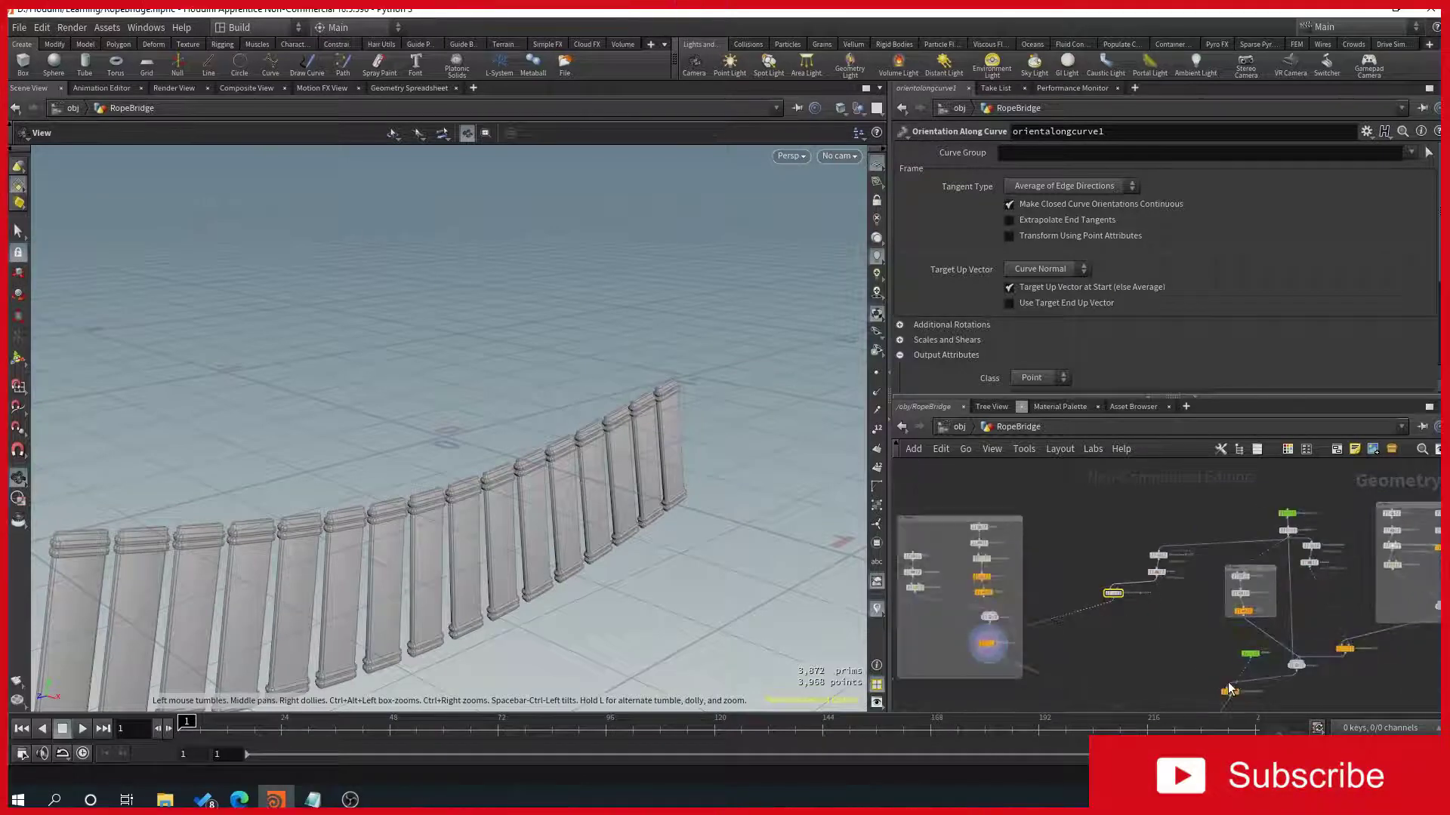
{"action": "scroll", "coordinate": [1238, 652], "scroll_direction": "up", "scroll_amount": 6}
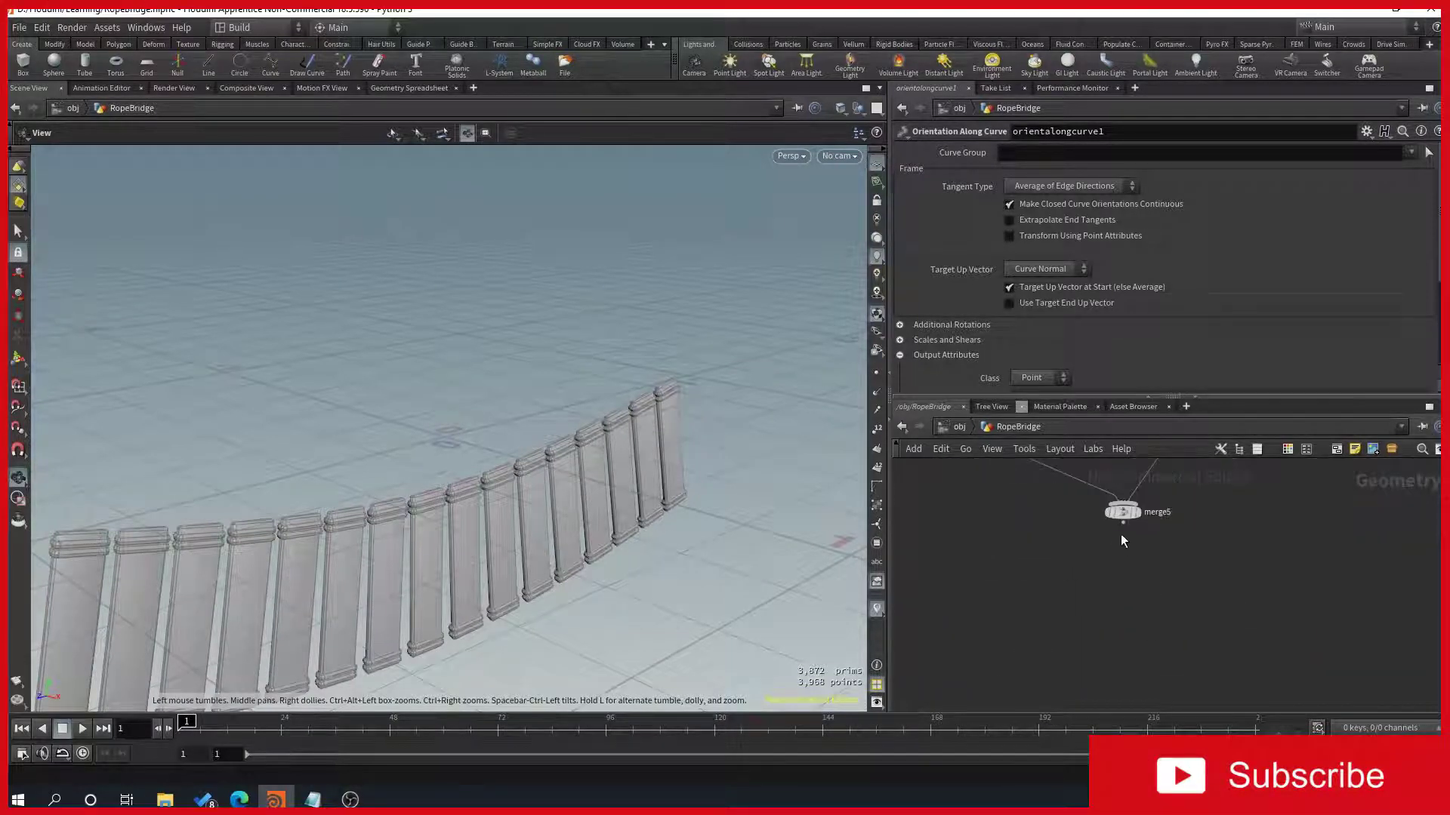
{"action": "left_click", "coordinate": [1139, 513]}
{"action": "scroll", "coordinate": [940, 568], "scroll_direction": "down", "scroll_amount": 4}
{"action": "middle_click_drag", "start_coordinate": [981, 530], "coordinate": [1089, 661]}
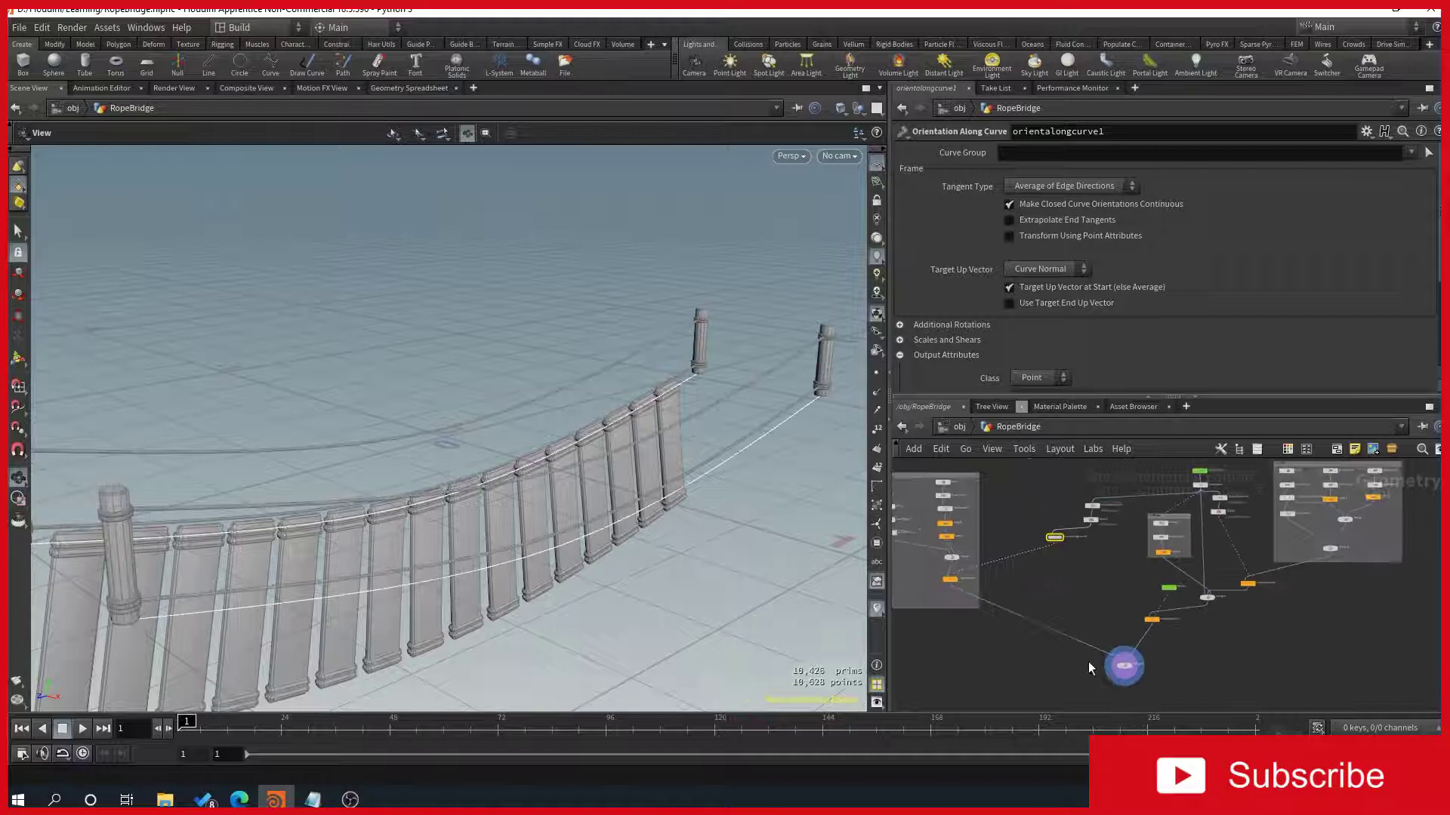
Set the Target Up Vector of orientalongcurve1 to Z Axis and check the planks from the side.
{"action": "scroll", "coordinate": [1057, 546], "scroll_direction": "up", "scroll_amount": 4}
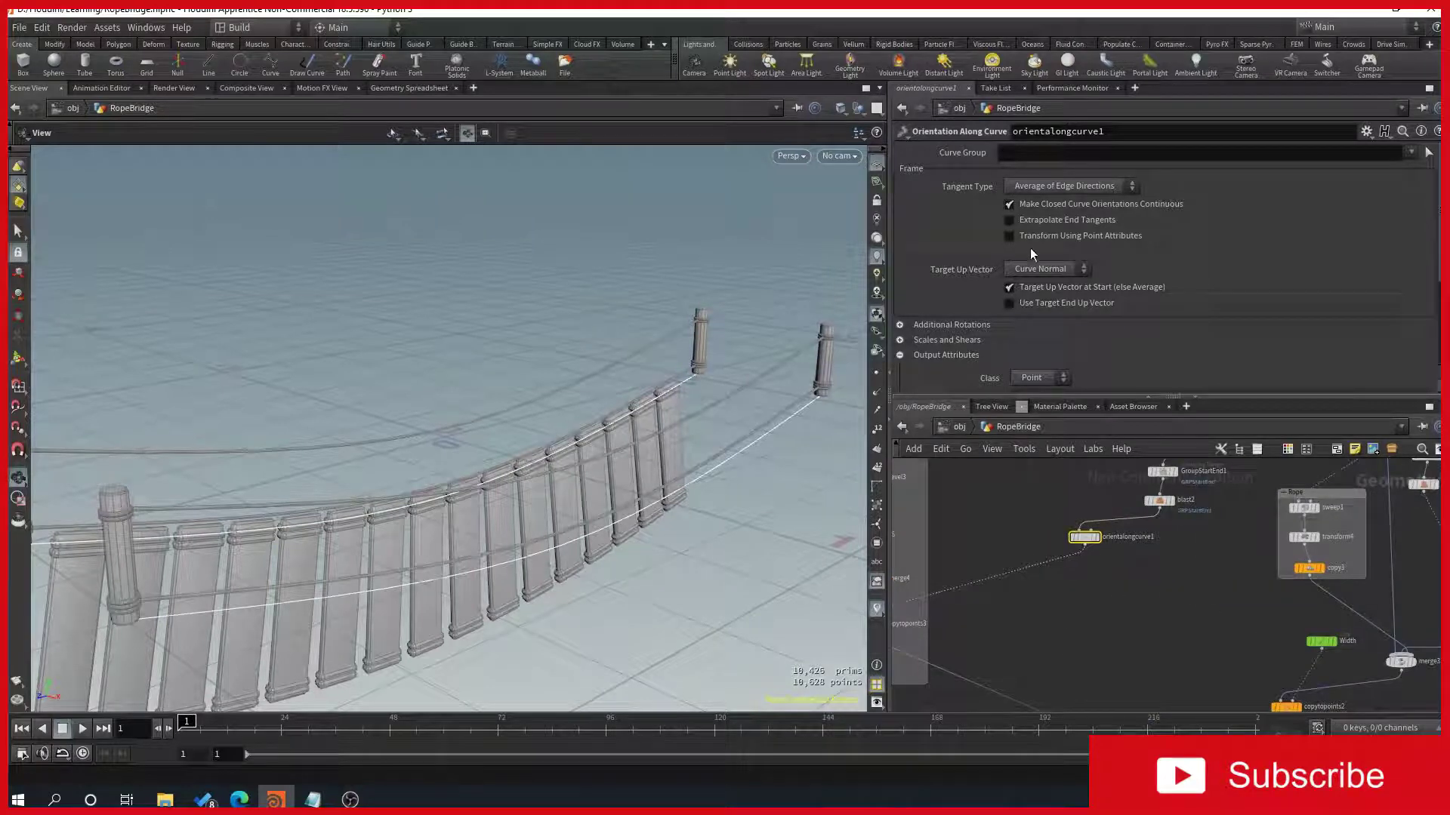
{"action": "left_click", "coordinate": [1039, 269]}
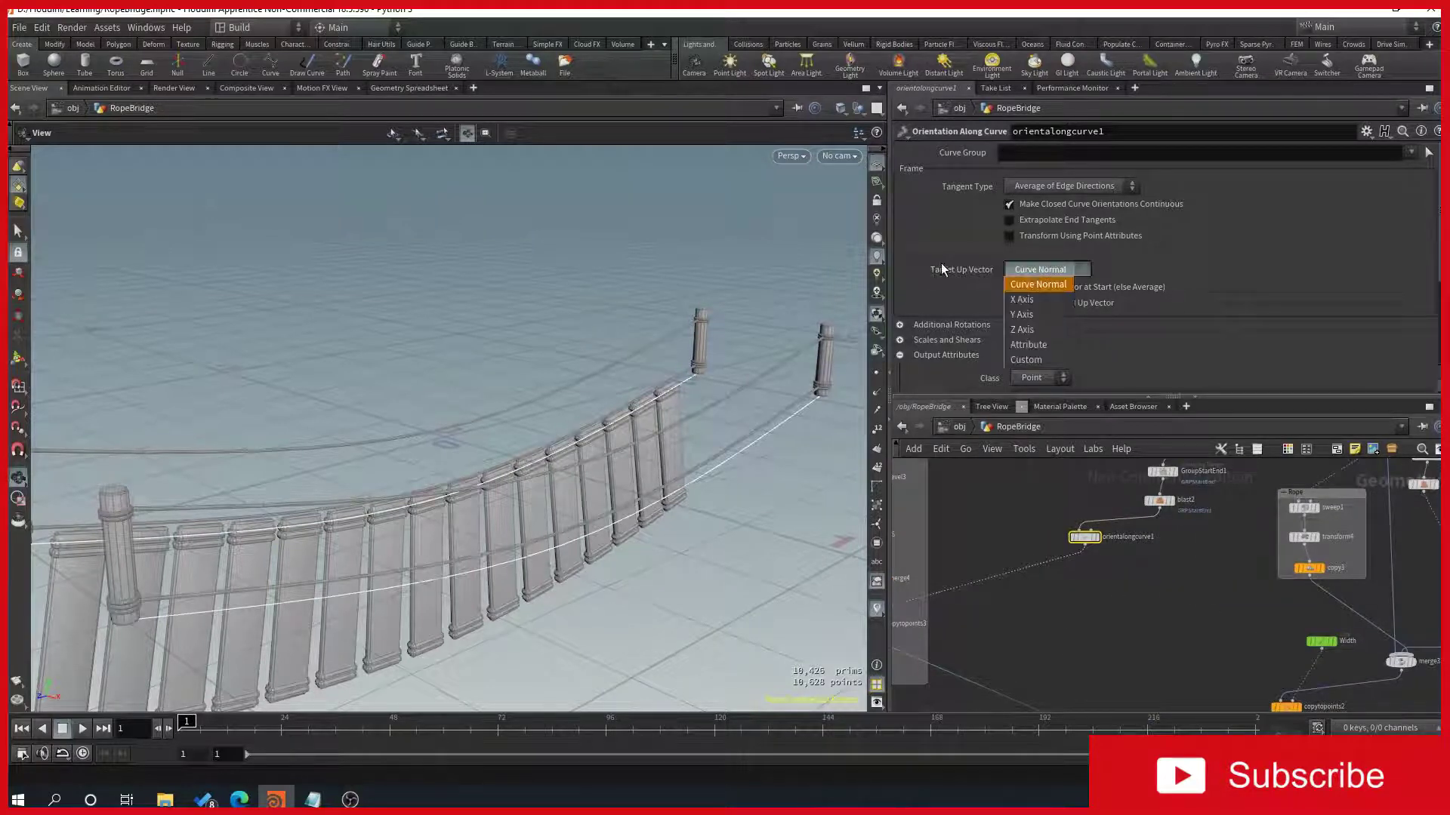
{"action": "left_click", "coordinate": [1038, 330]}
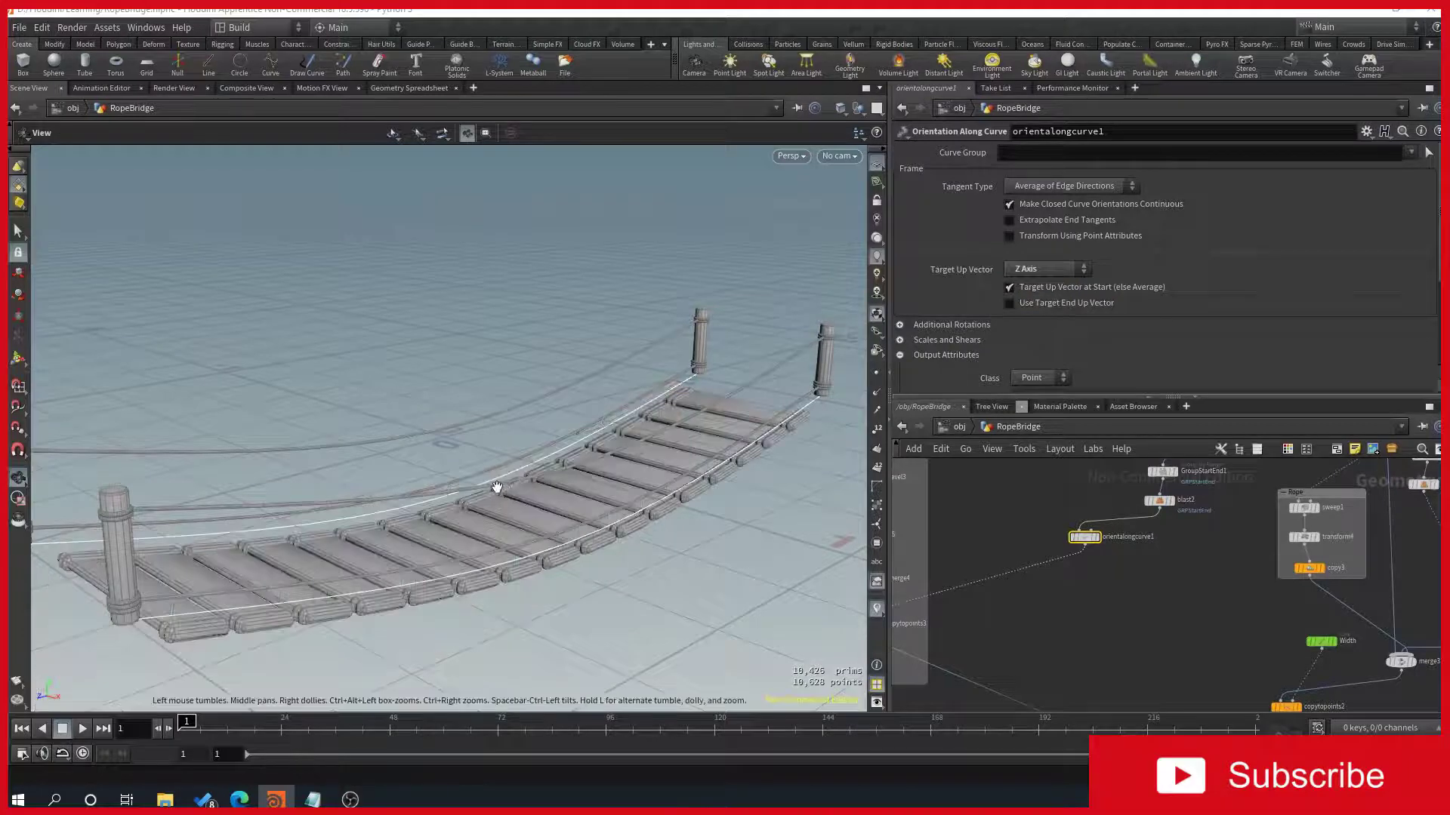
{"action": "left_click_drag", "start_coordinate": [496, 486], "coordinate": [149, 507]}
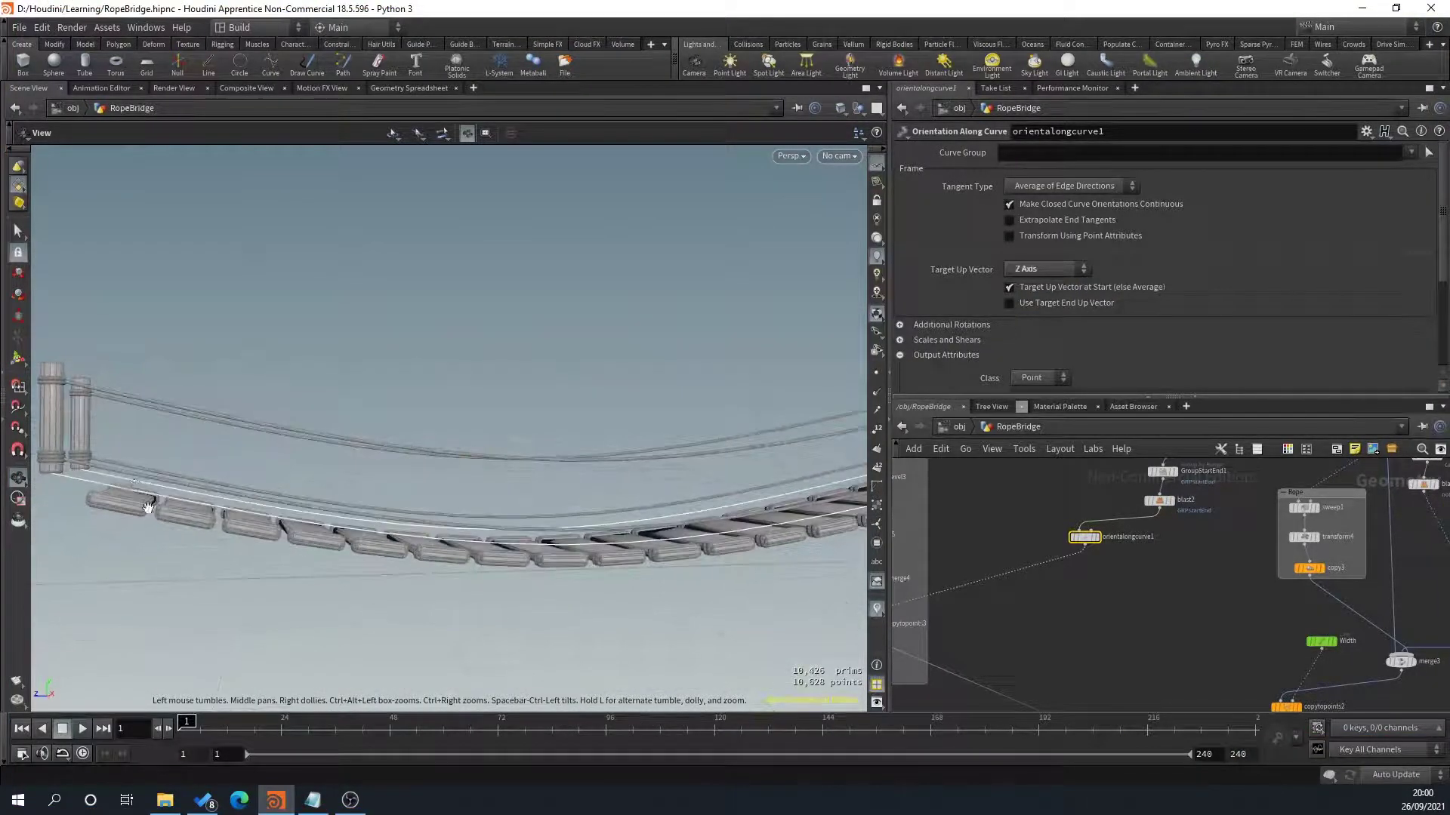
{"action": "scroll", "coordinate": [1156, 659], "scroll_direction": "down", "scroll_amount": 1}
{"action": "middle_click_drag", "start_coordinate": [944, 653], "coordinate": [1066, 582]}
{"action": "scroll", "coordinate": [1067, 583], "scroll_direction": "up", "scroll_amount": 3}
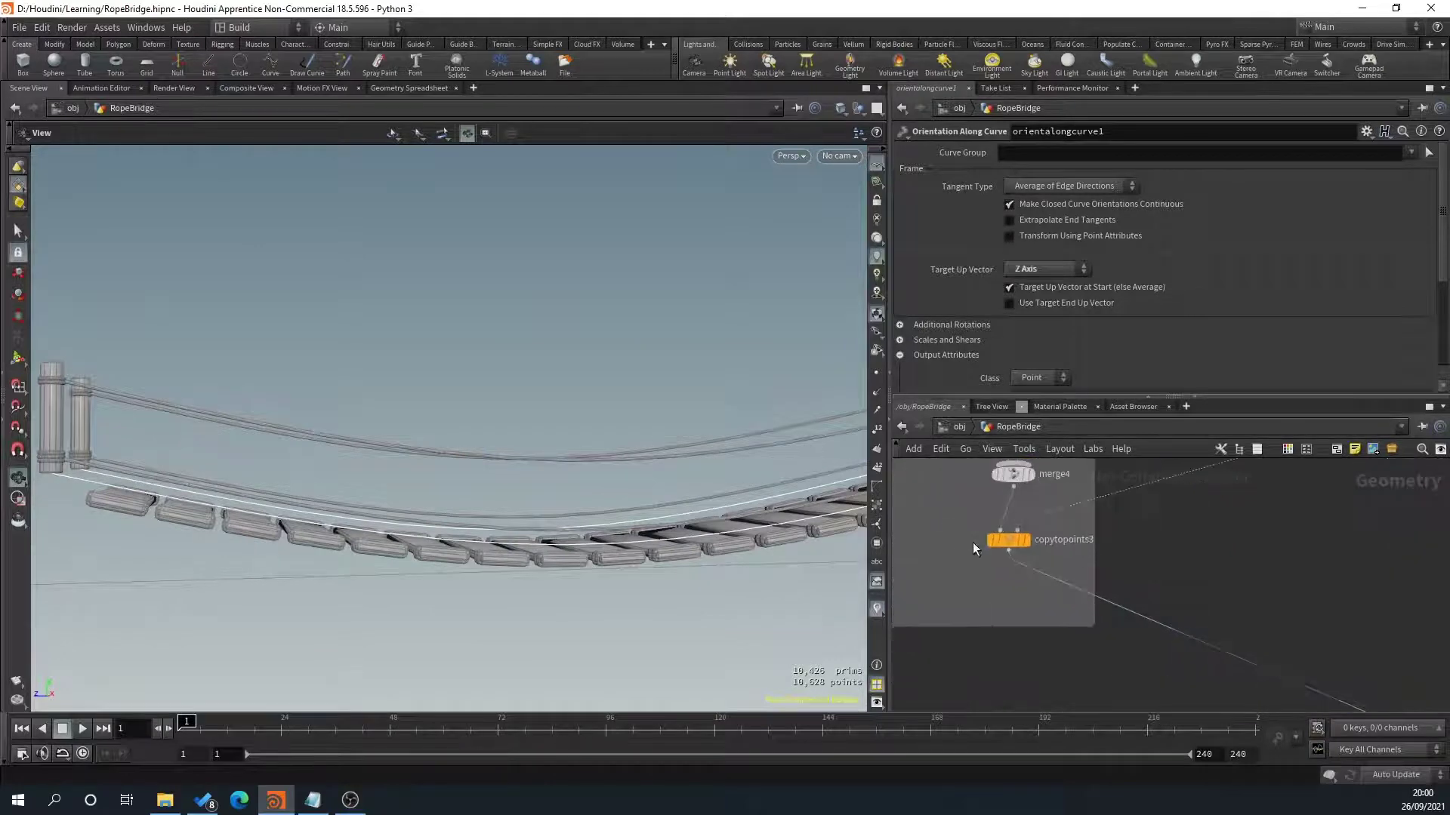
{"action": "left_click", "coordinate": [1050, 607]}
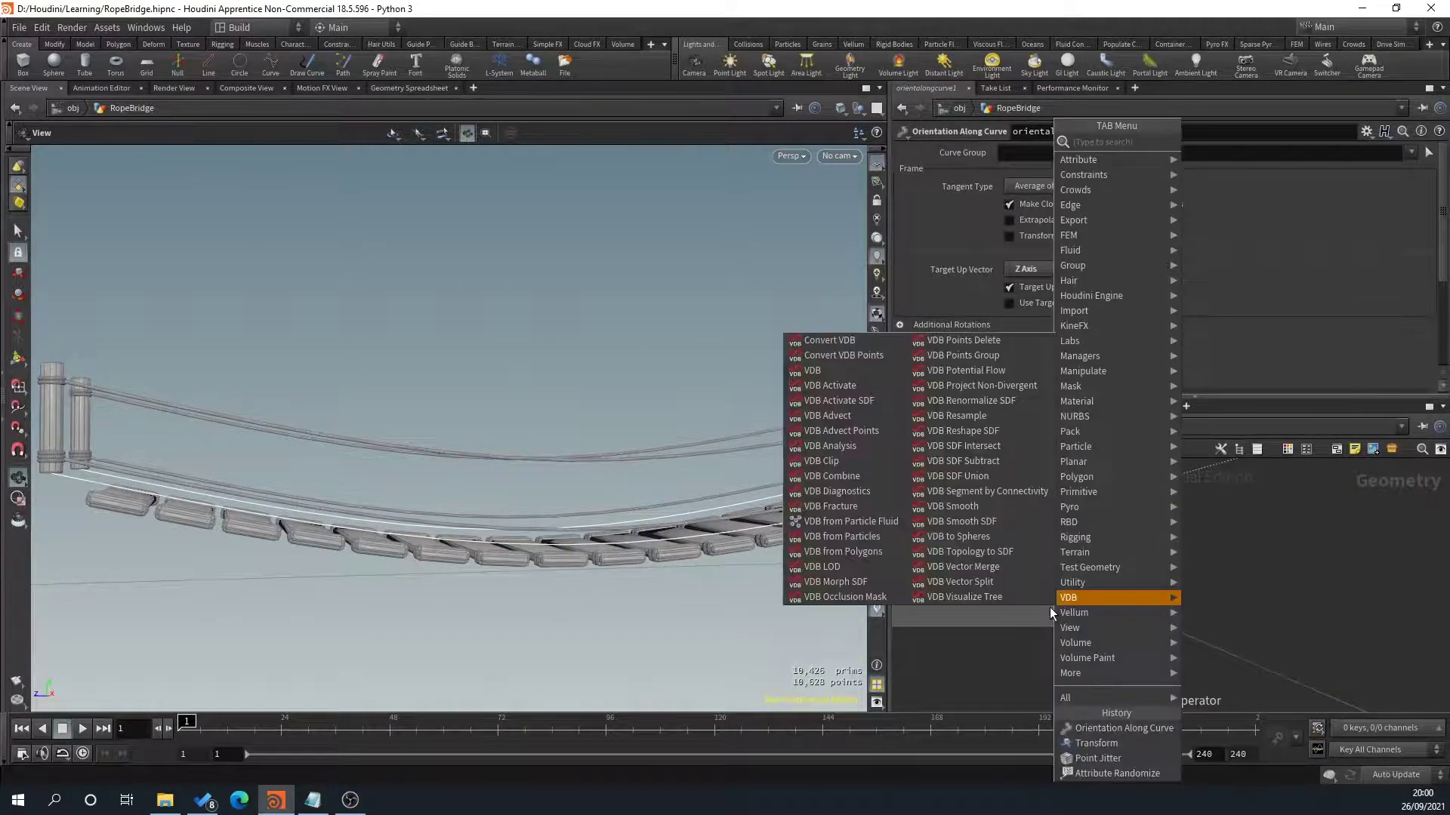
{"action": "type", "text": "transo"}
{"action": "key", "text": "Return"}
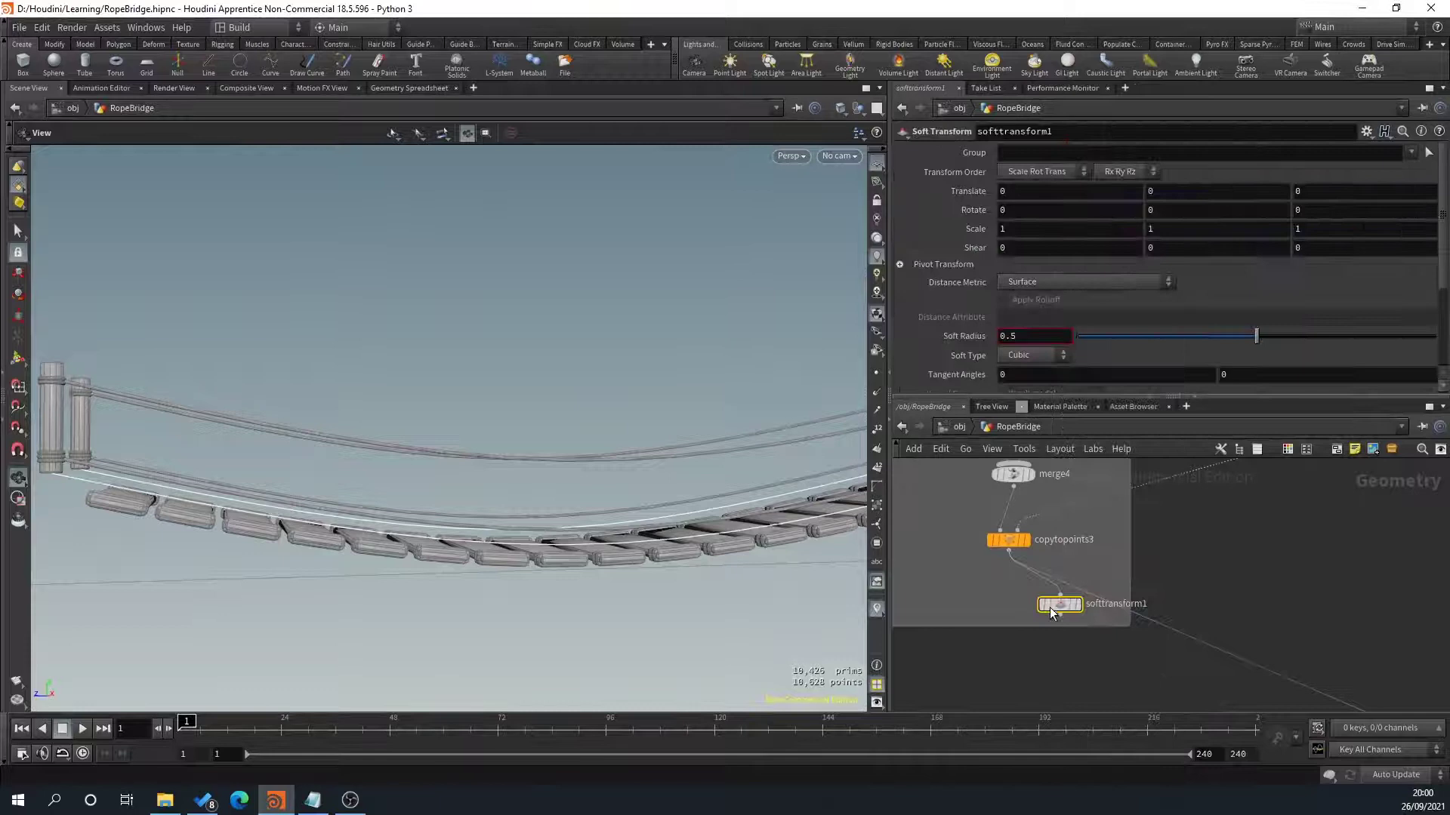
{"action": "left_click", "coordinate": [1056, 610]}
{"action": "key", "text": "Delete"}
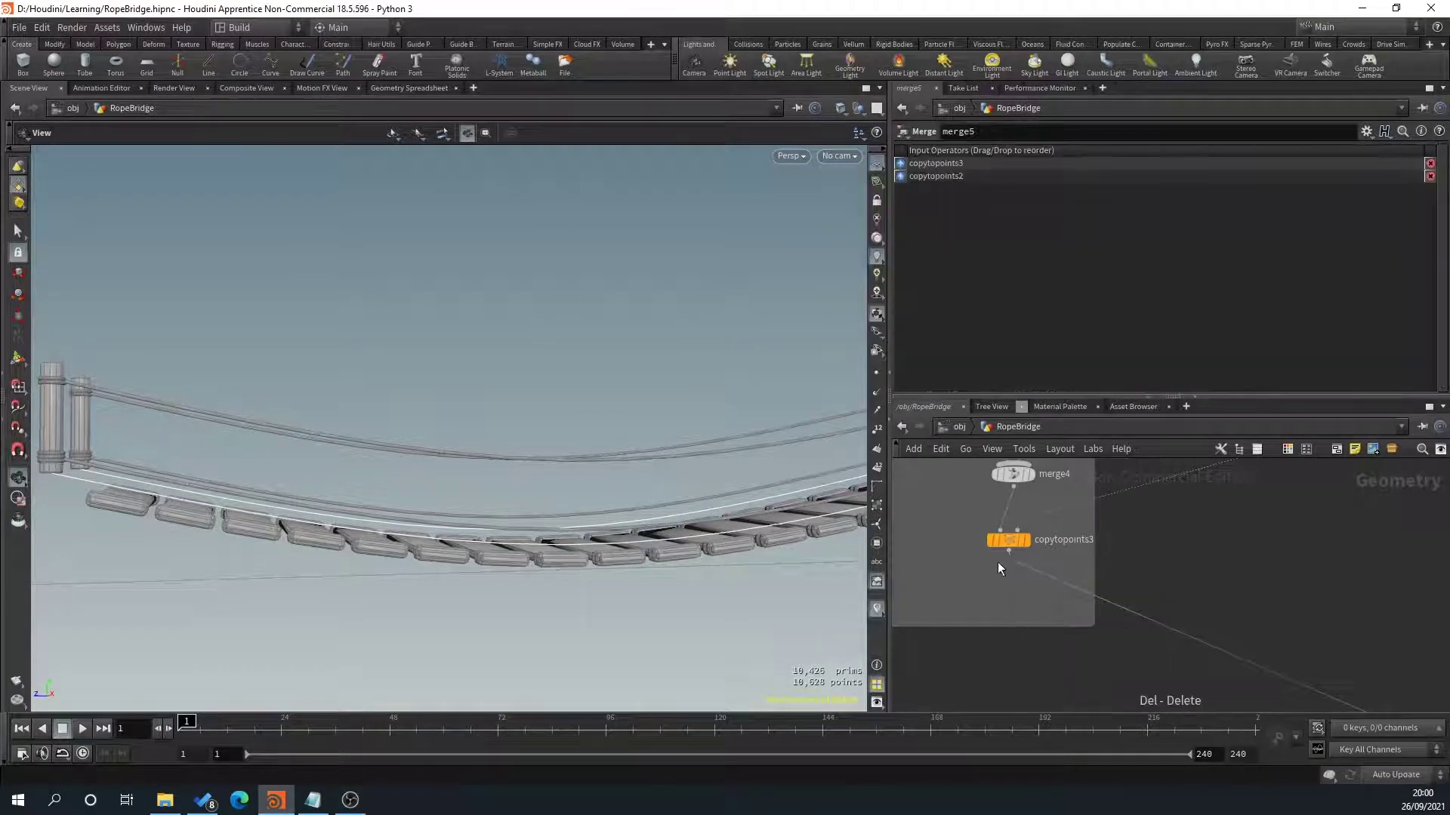
Insert a Transform node directly after copytopoints3 in the plank network.
{"action": "left_click", "coordinate": [1008, 551]}
{"action": "left_click", "coordinate": [1016, 575]}
{"action": "type", "text": "trans"}
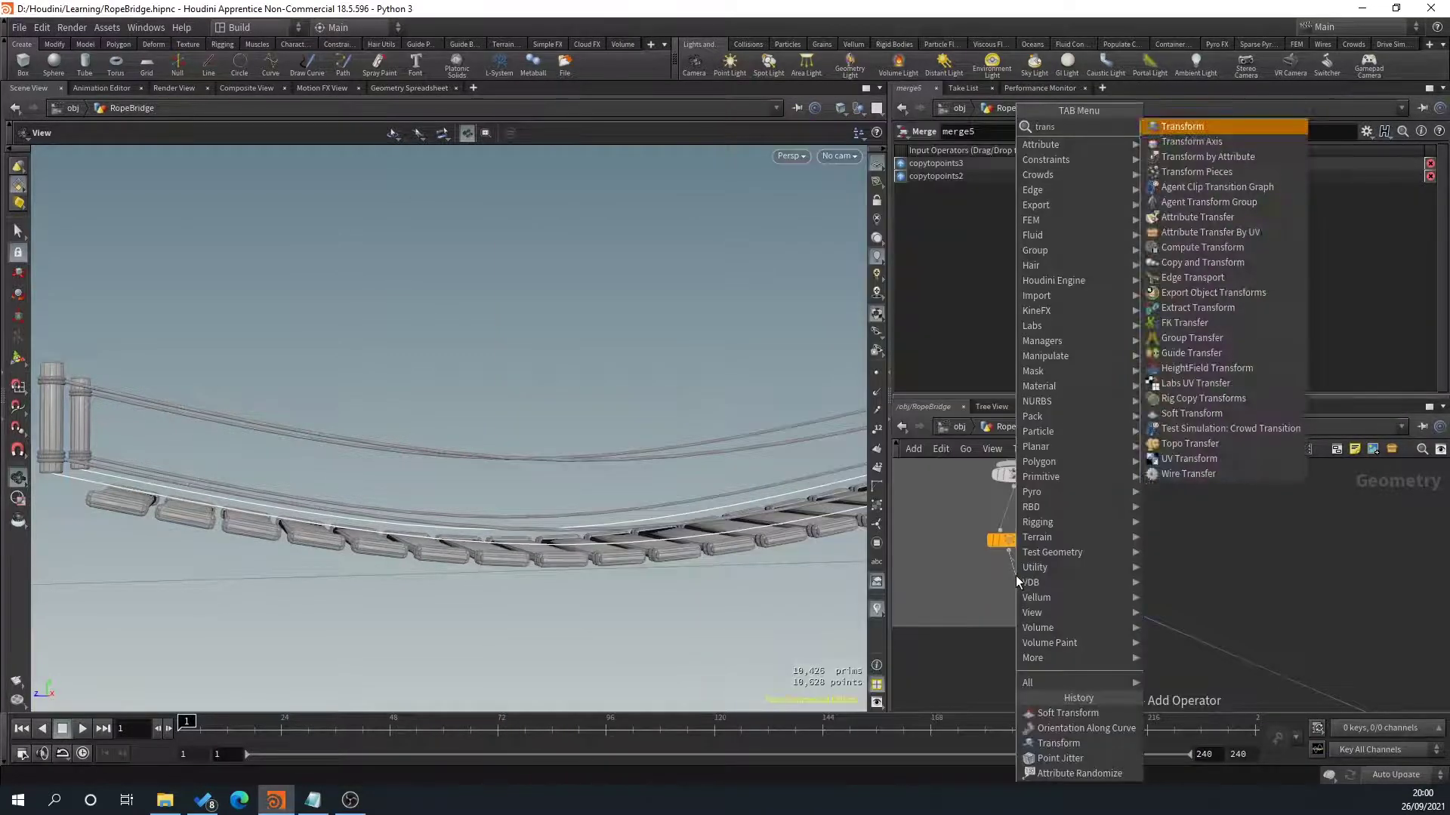
{"action": "key", "text": "Return"}
{"action": "left_click", "coordinate": [1048, 588]}
{"action": "mouse_move", "coordinate": [1064, 590]}
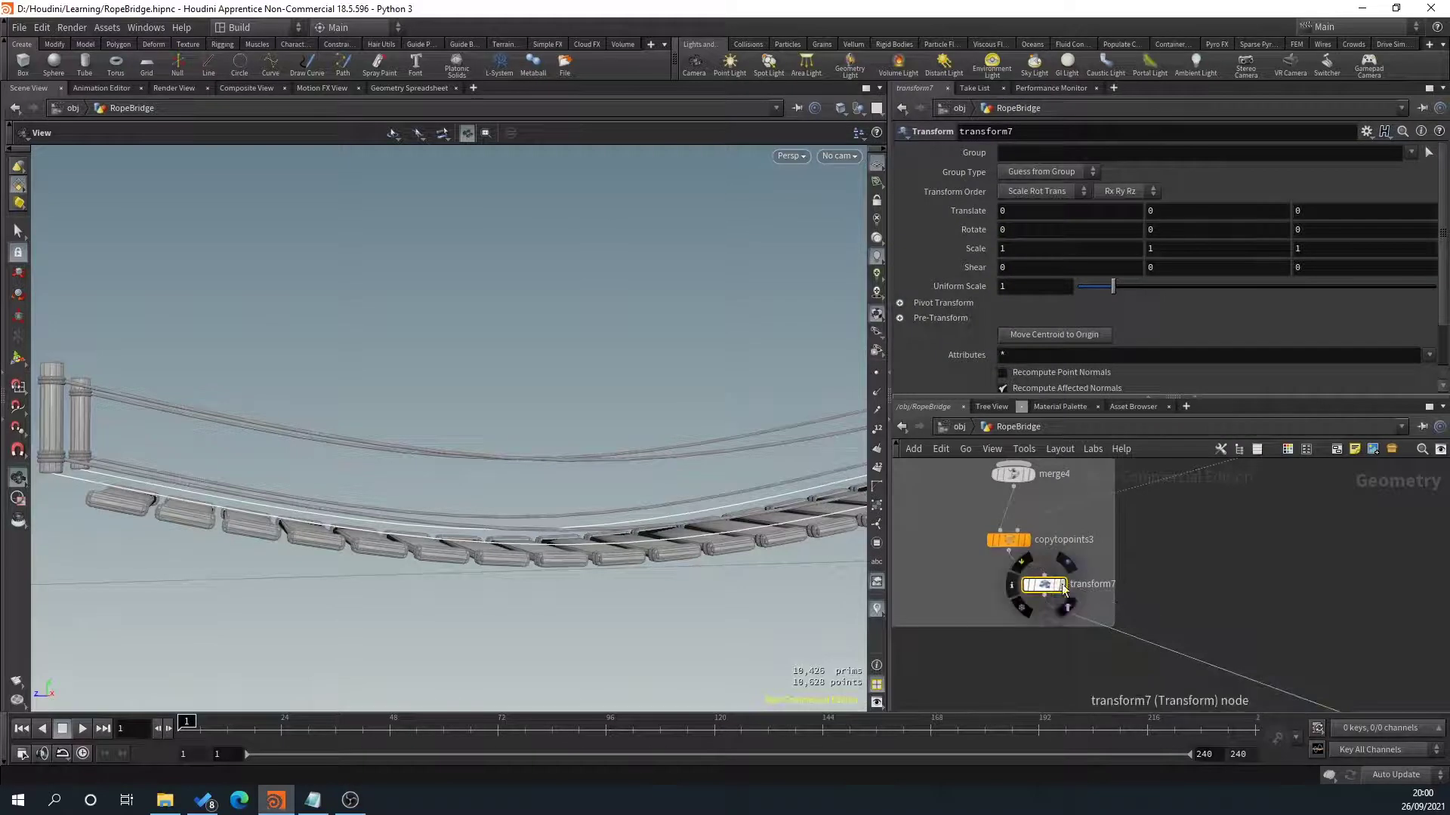
Raise the planks by setting the new Transform node's Y translation to 0.06, checking the fit against the ropes.
{"action": "left_click_drag", "start_coordinate": [453, 521], "coordinate": [199, 474]}
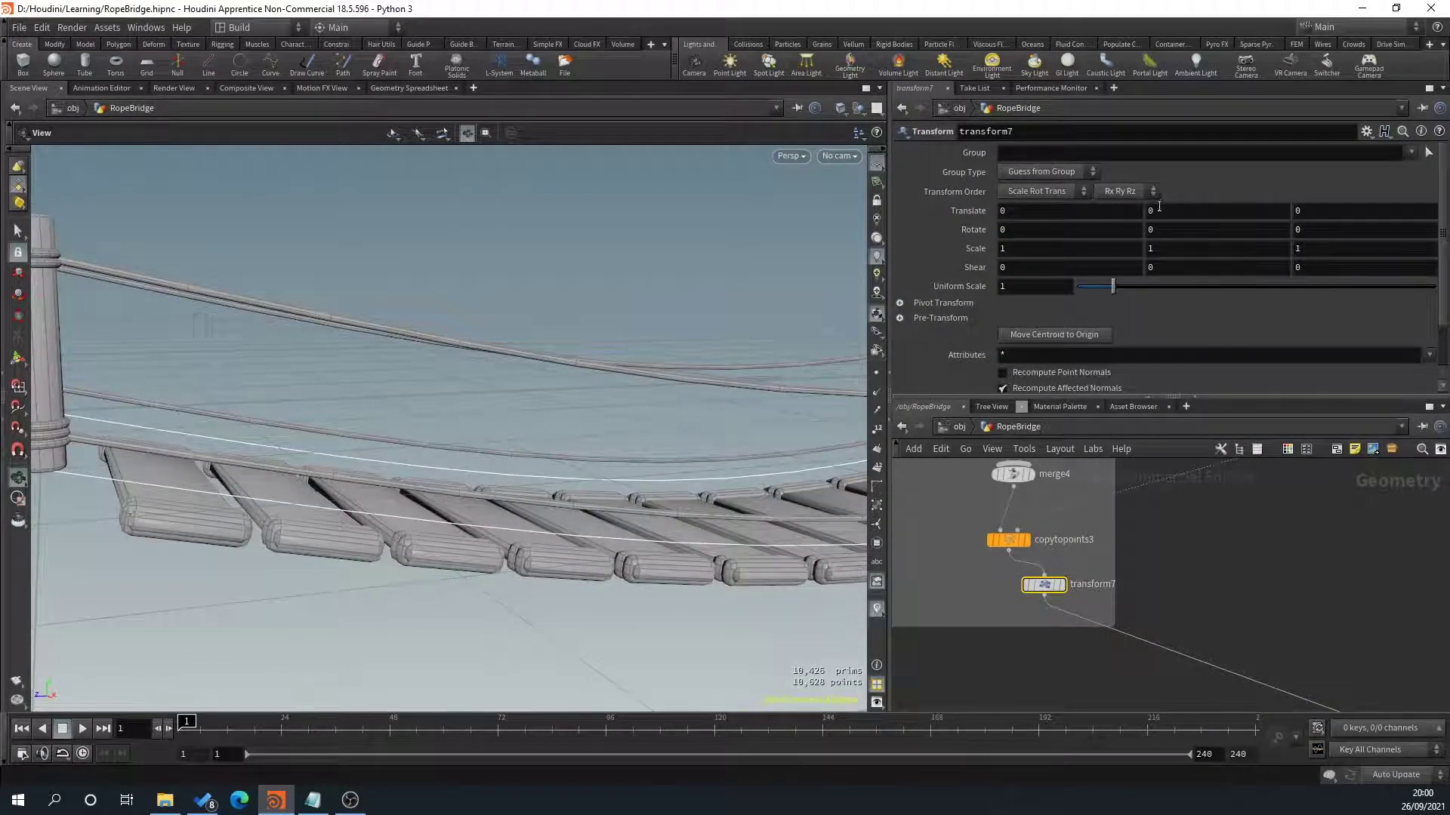
{"action": "middle_click_drag", "start_coordinate": [1166, 251], "coordinate": [1238, 237]}
{"action": "left_click_drag", "start_coordinate": [437, 511], "coordinate": [119, 474]}
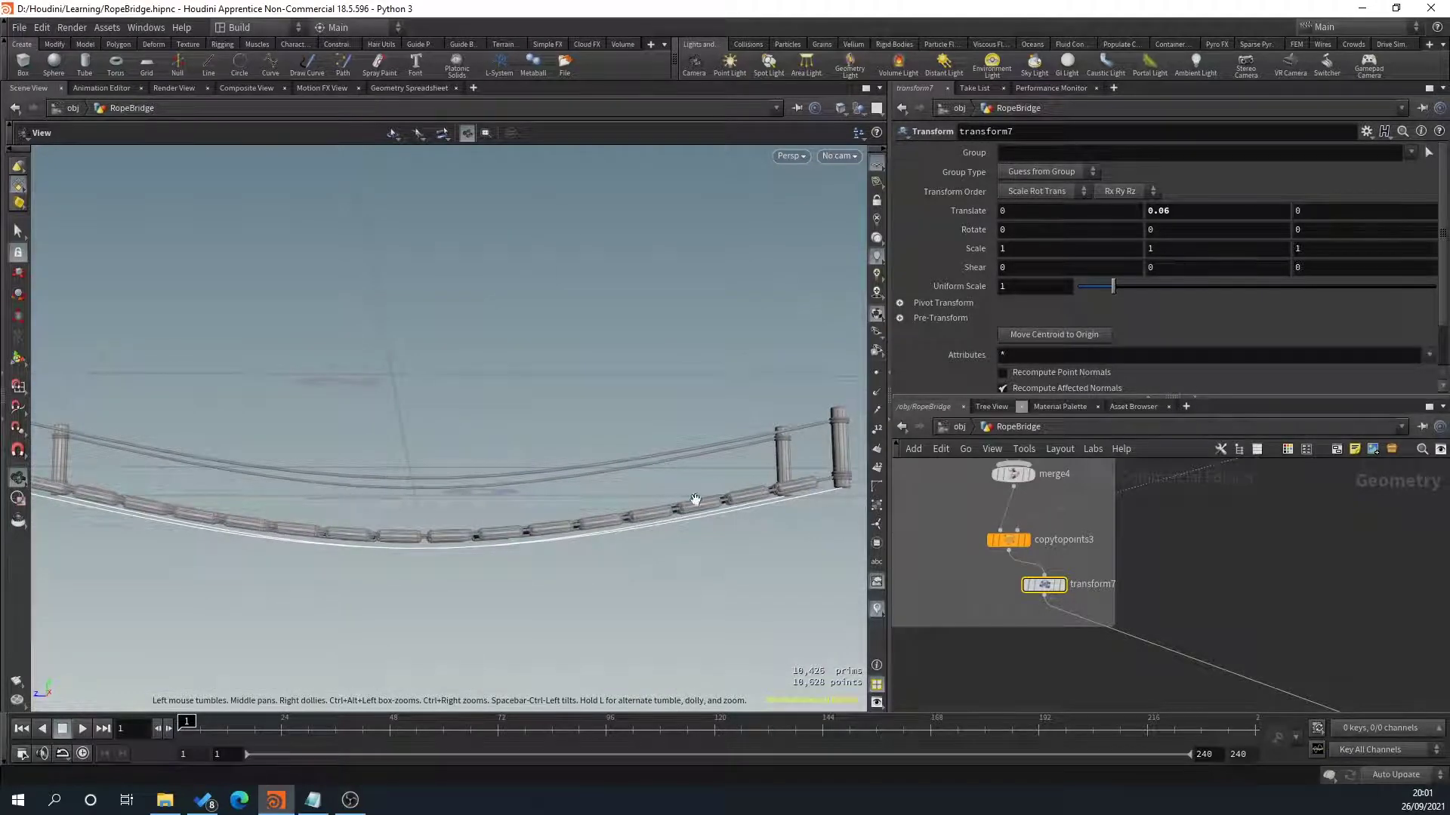
{"action": "left_click_drag", "start_coordinate": [695, 500], "coordinate": [601, 634]}
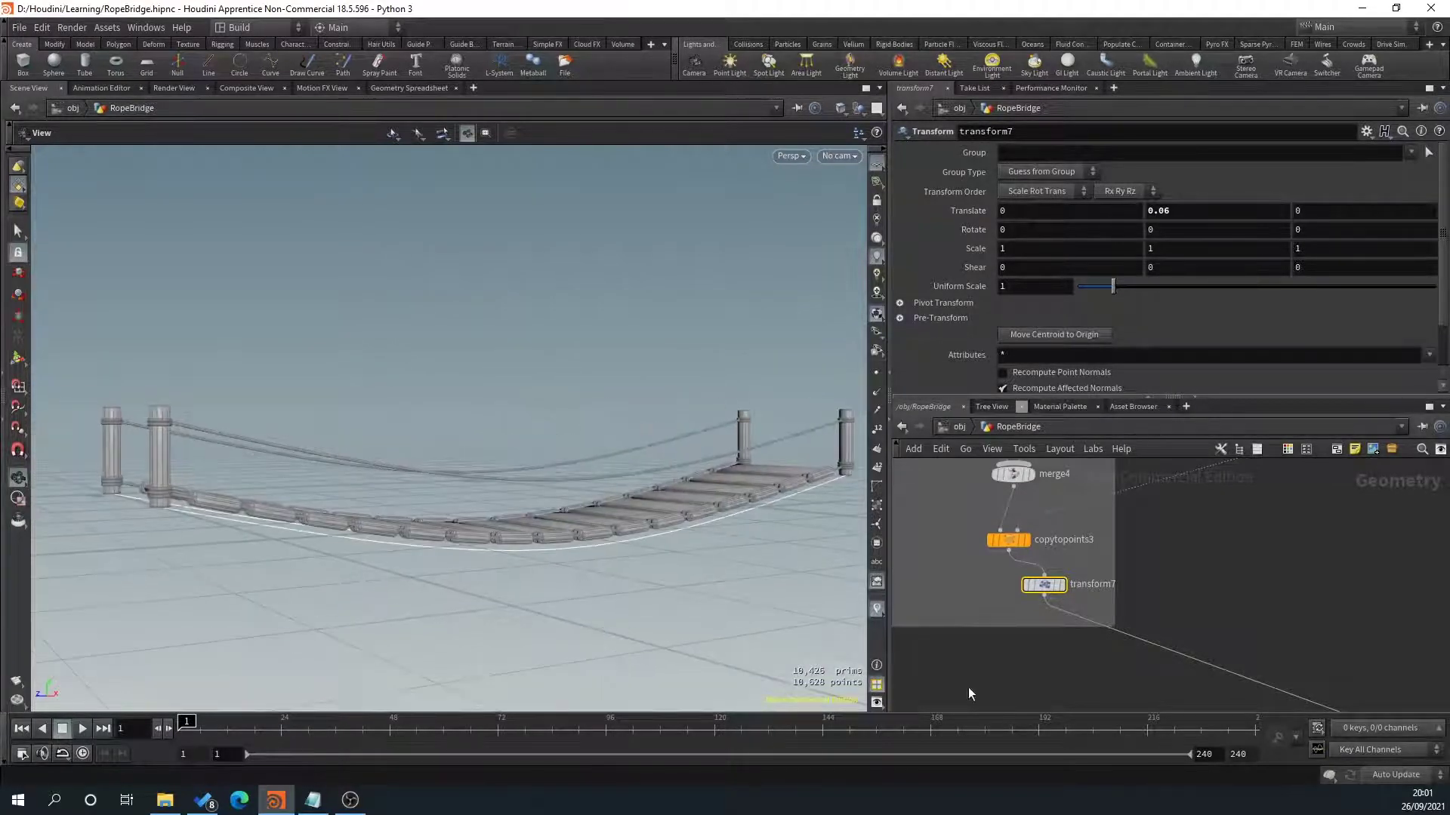
{"action": "left_click_drag", "start_coordinate": [673, 537], "coordinate": [499, 410]}
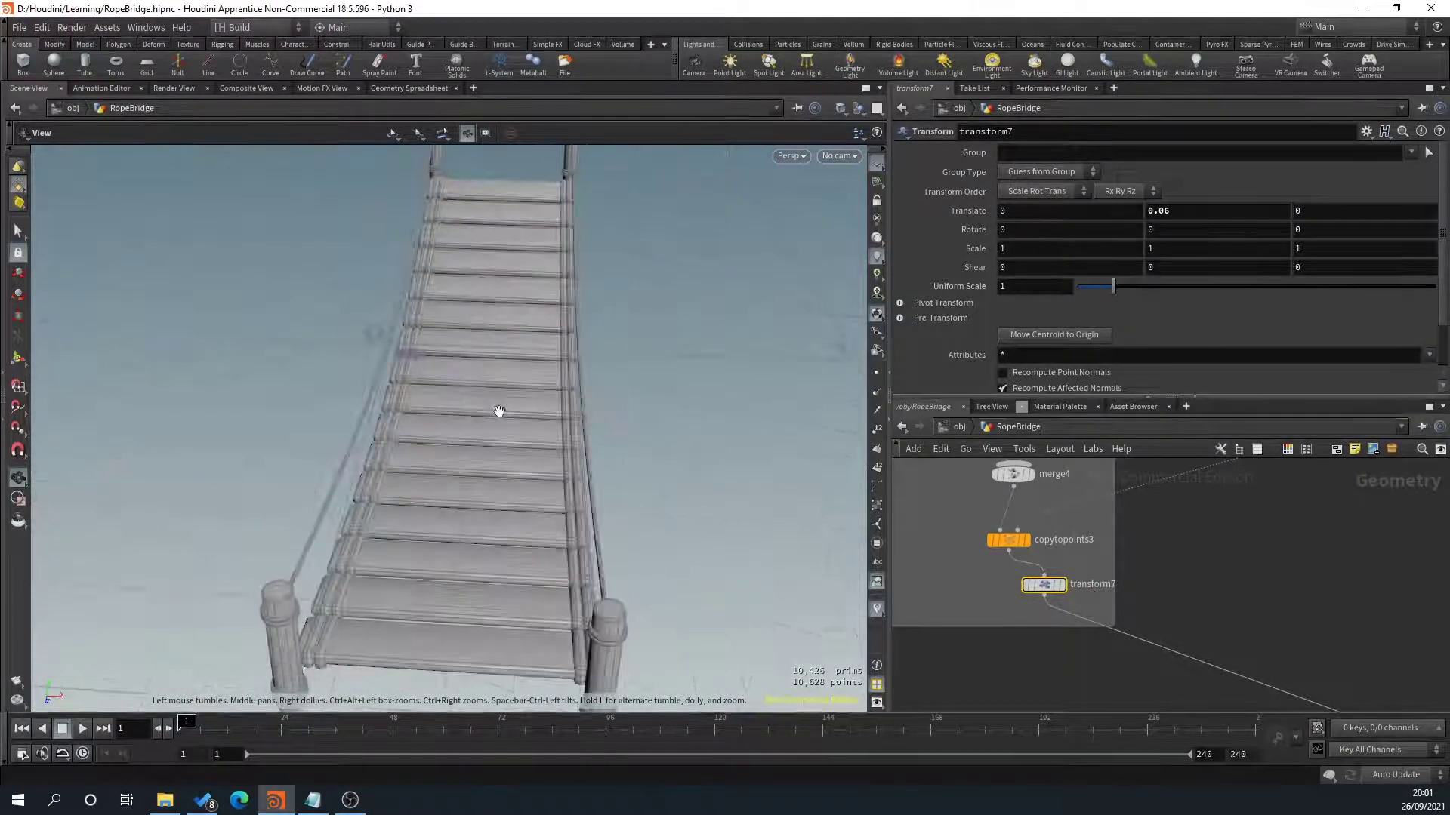
Reposition the orientalongcurve1 node directly beneath blast2 in the network.
{"action": "middle_click_drag", "start_coordinate": [1299, 507], "coordinate": [1085, 578]}
{"action": "scroll", "coordinate": [1056, 557], "scroll_direction": "up", "scroll_amount": 1}
{"action": "scroll", "coordinate": [1177, 563], "scroll_direction": "down", "scroll_amount": 1}
{"action": "middle_click_drag", "start_coordinate": [1176, 564], "coordinate": [1139, 625]}
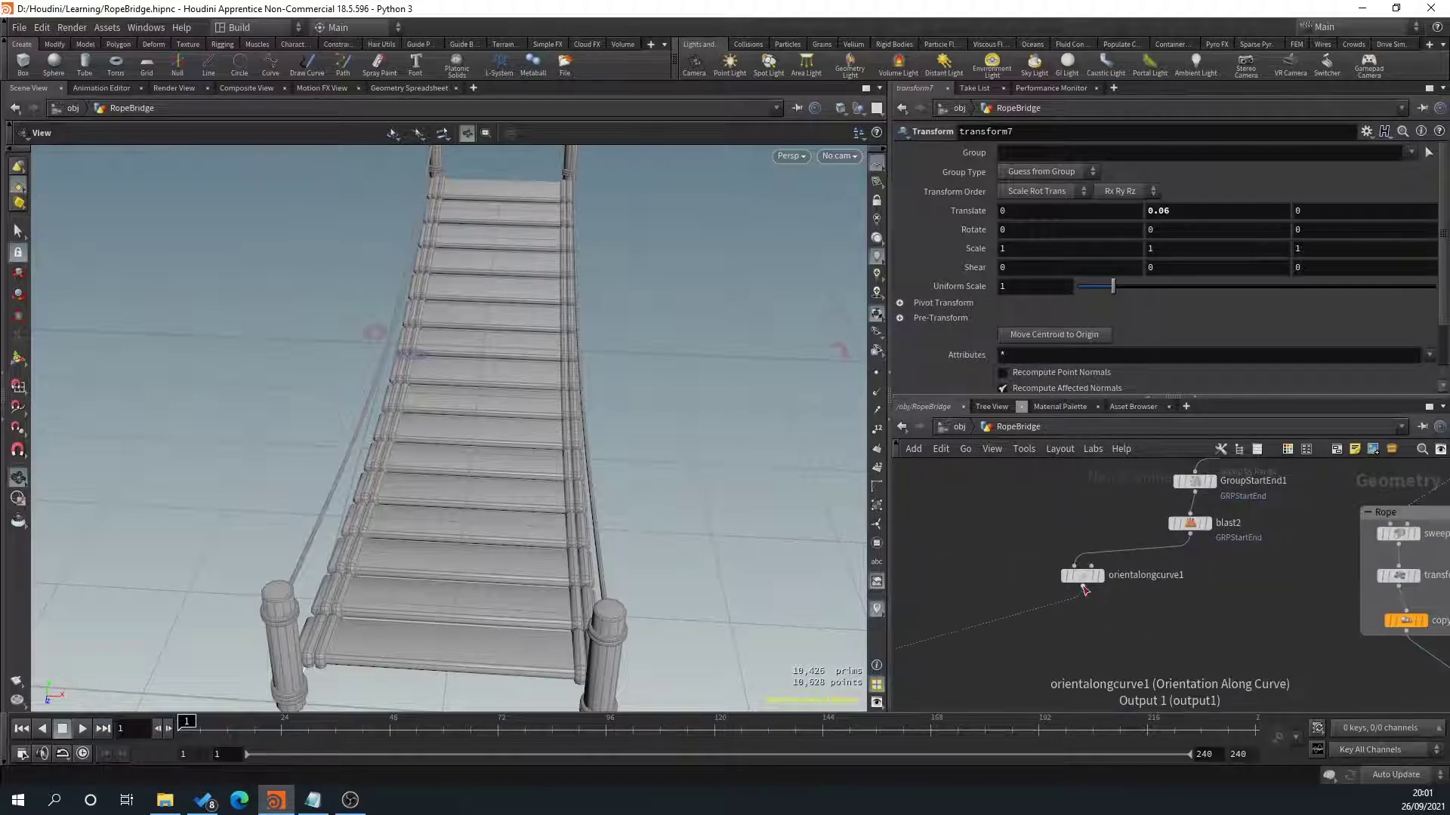
{"action": "left_click_drag", "start_coordinate": [1083, 587], "coordinate": [1172, 580]}
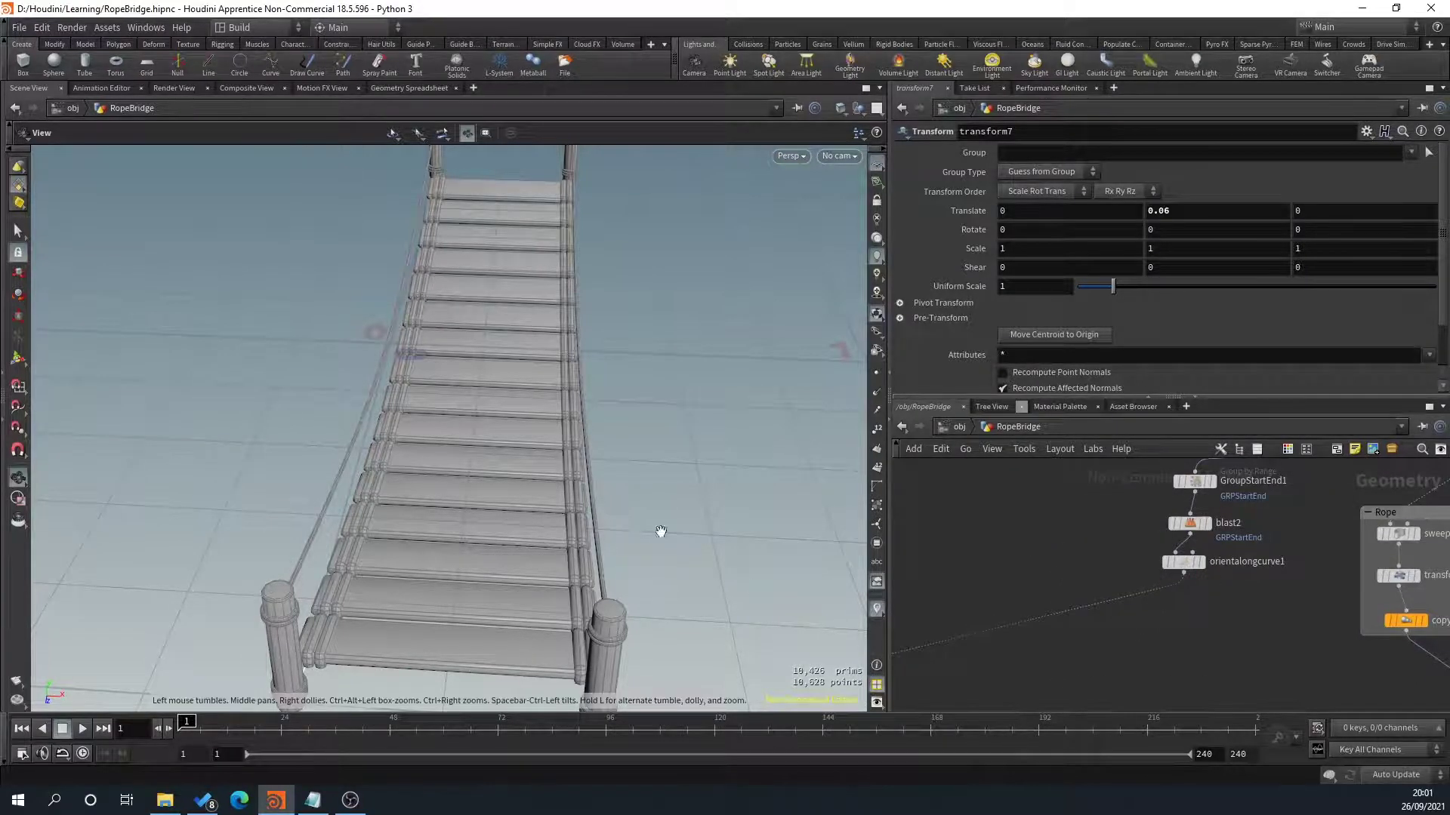
{"action": "left_click_drag", "start_coordinate": [643, 531], "coordinate": [646, 578]}
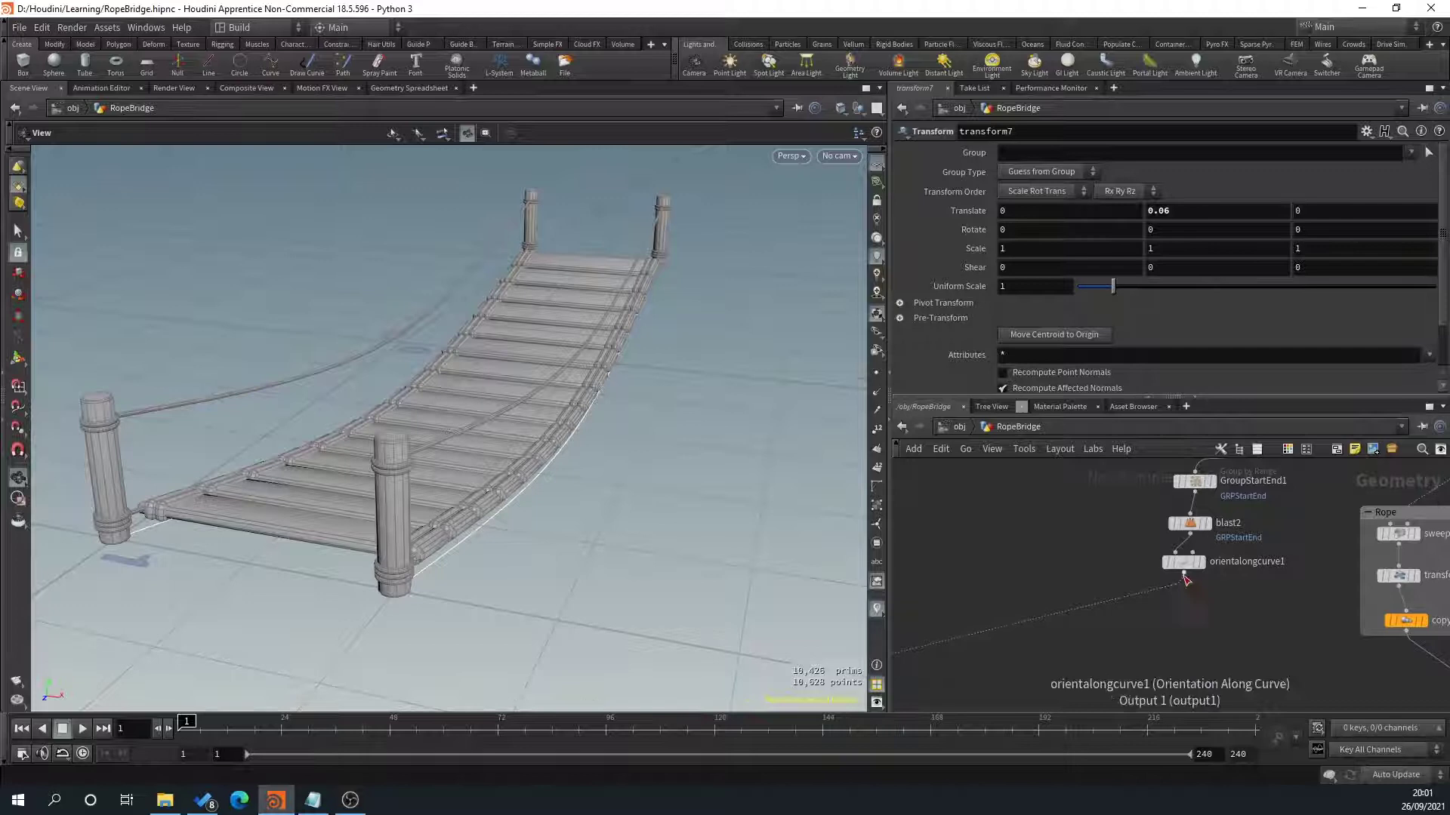
Insert a Point Jitter node between orientalongcurve1 and copytopoints3.
{"action": "left_click_drag", "start_coordinate": [1185, 576], "coordinate": [1140, 599]}
{"action": "type", "text": "point"}
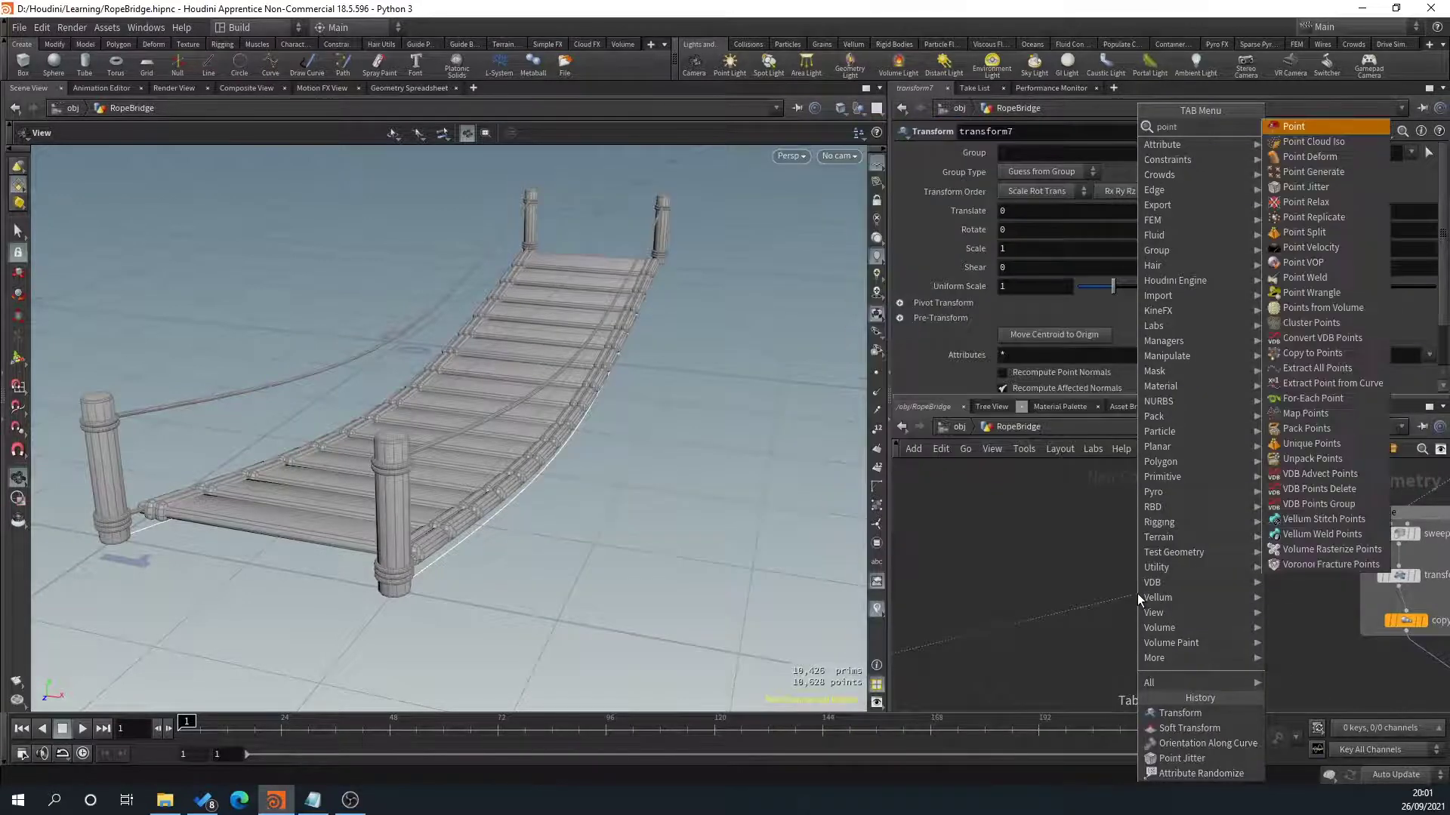
{"action": "type", "text": " ji"}
{"action": "key", "text": "Return"}
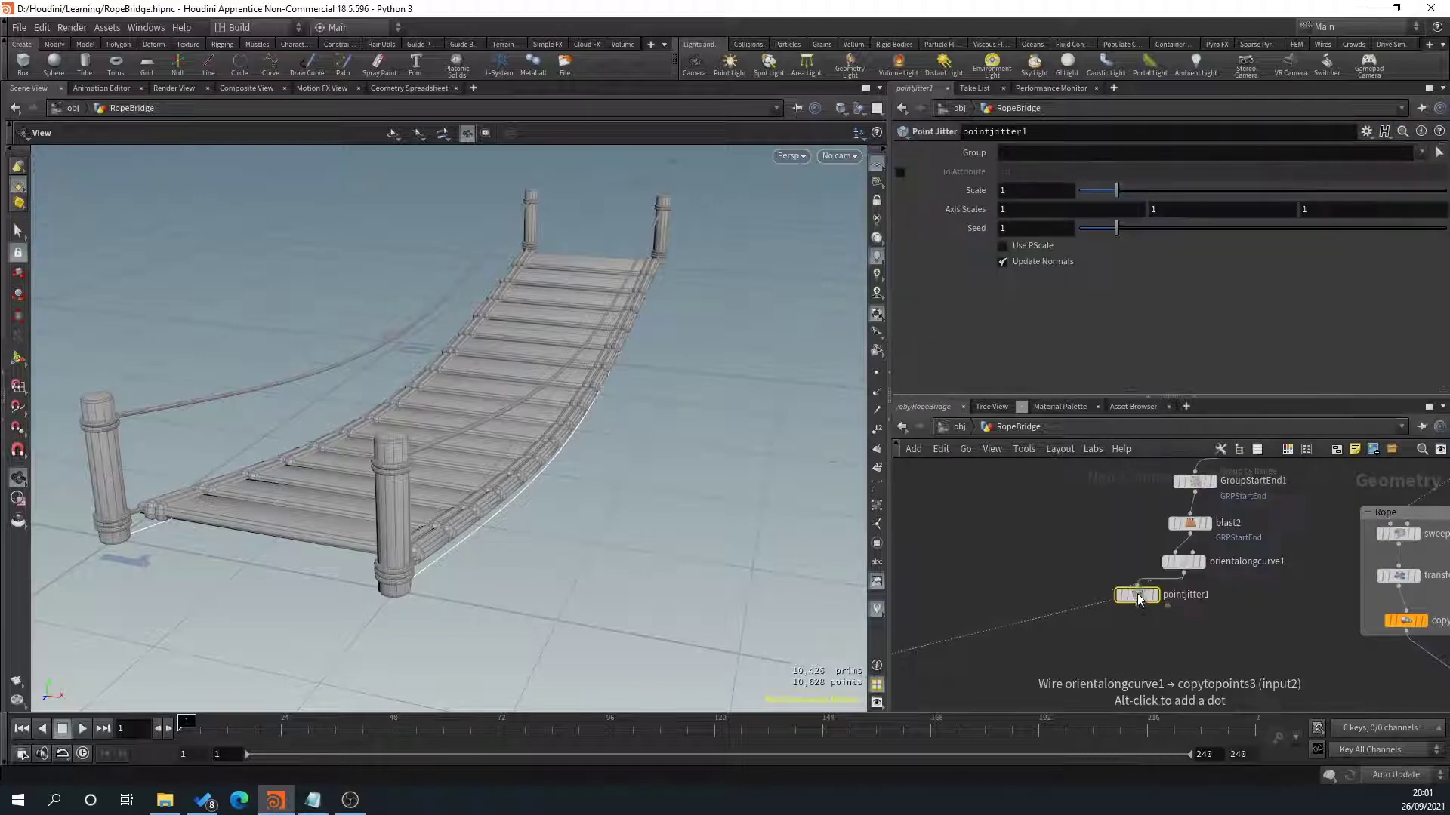
{"action": "left_click", "coordinate": [1137, 604]}
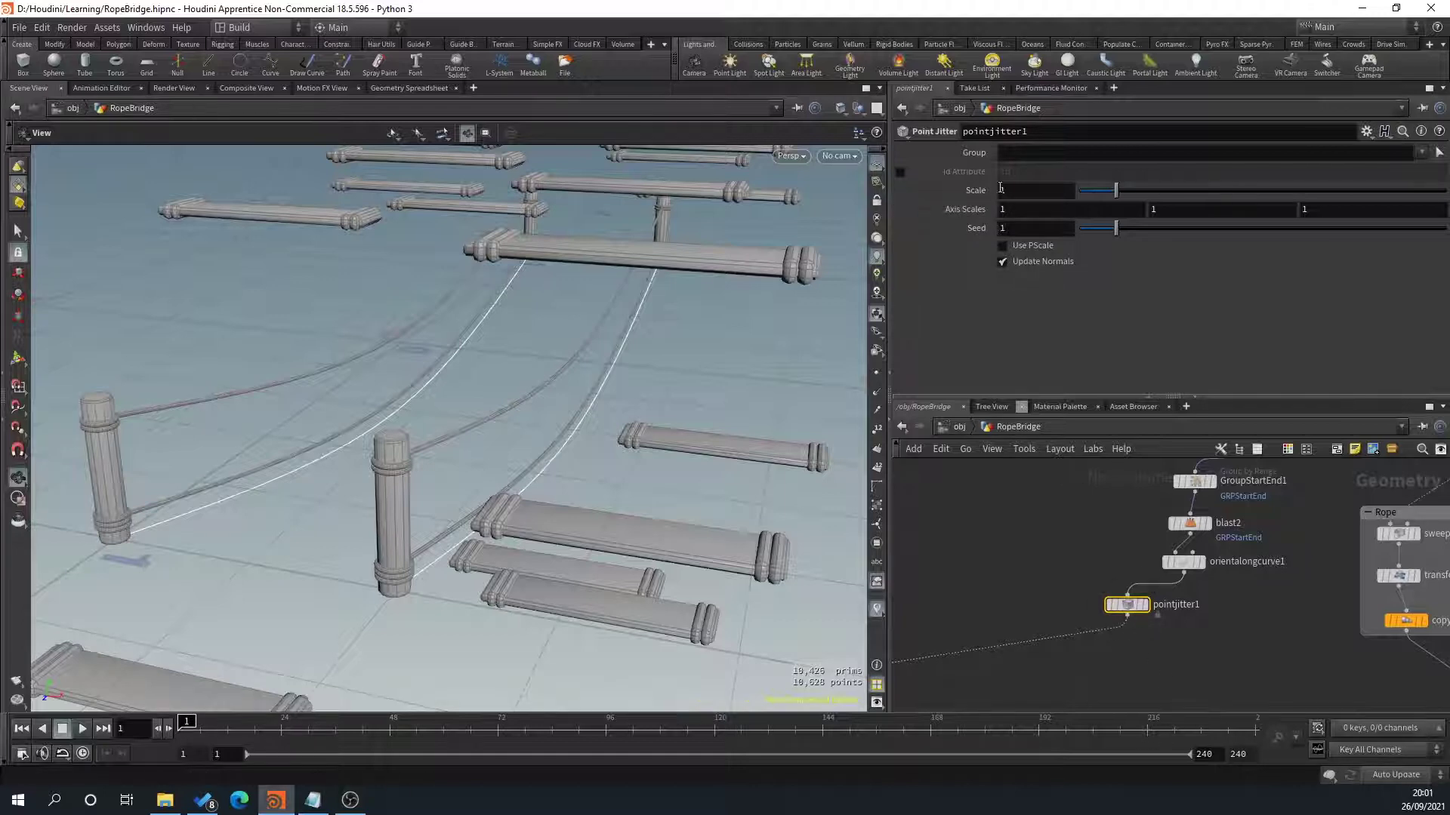
Set all three Axis Scales of the Point Jitter node to 0.
{"action": "double_click", "coordinate": [1031, 215]}
{"action": "type", "text": "0"}
{"action": "key", "text": "Return"}
{"action": "key", "text": "Tab"}
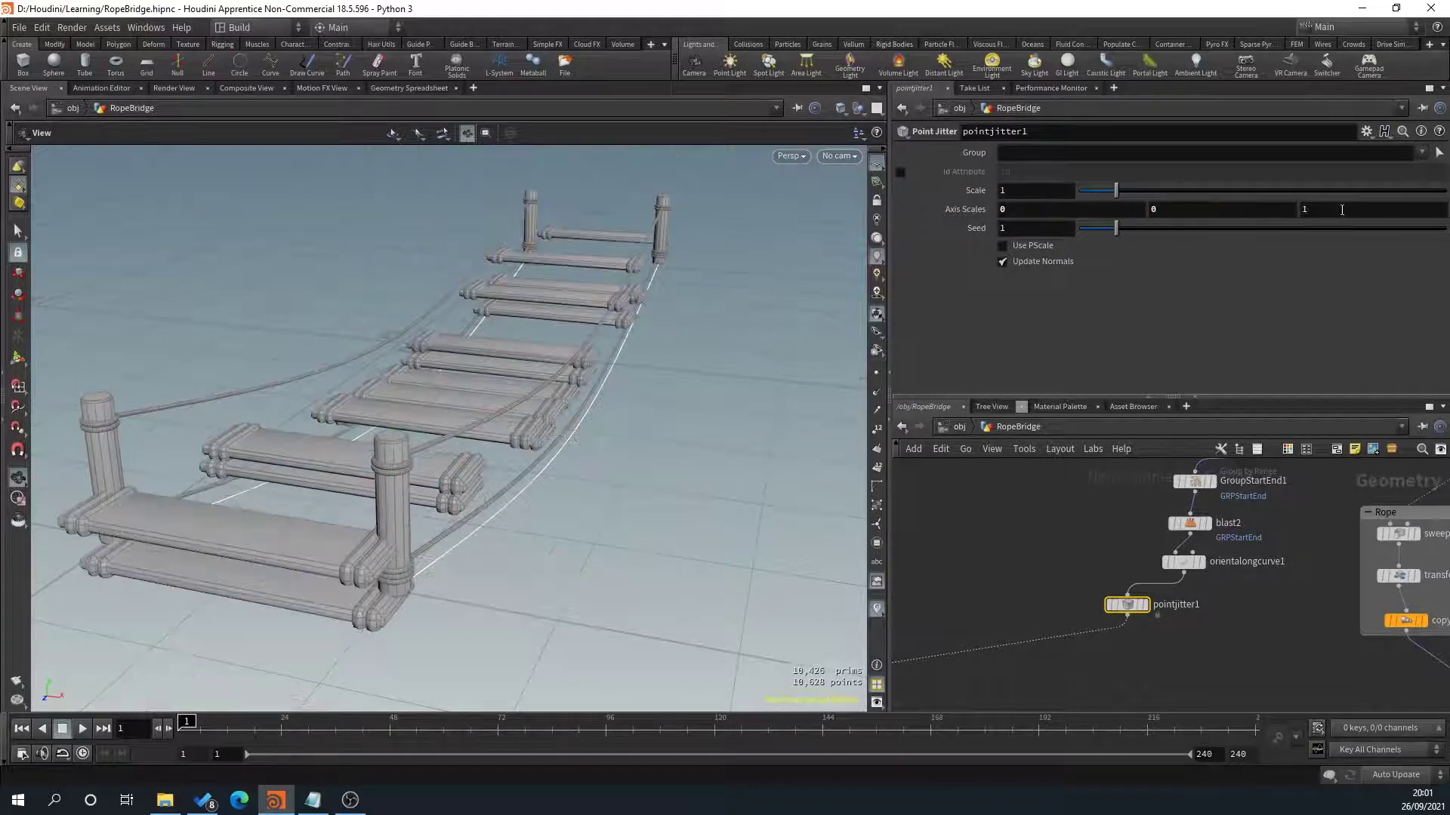
{"action": "type", "text": "0"}
{"action": "key", "text": "Return"}
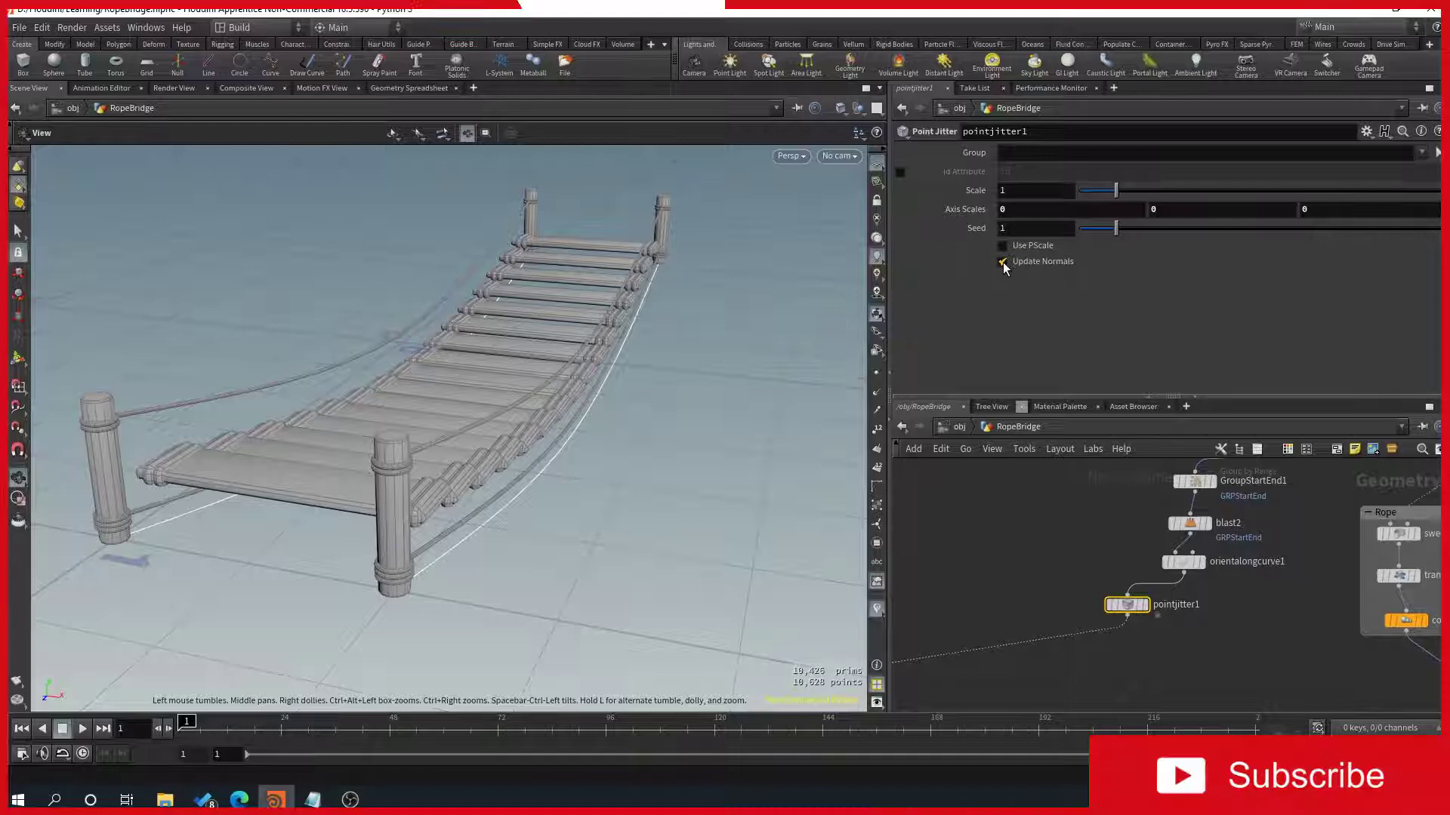
Disable Update Normals on pointjitter1 and check the planks' orientation from the side.
{"action": "left_click_drag", "start_coordinate": [710, 428], "coordinate": [406, 572]}
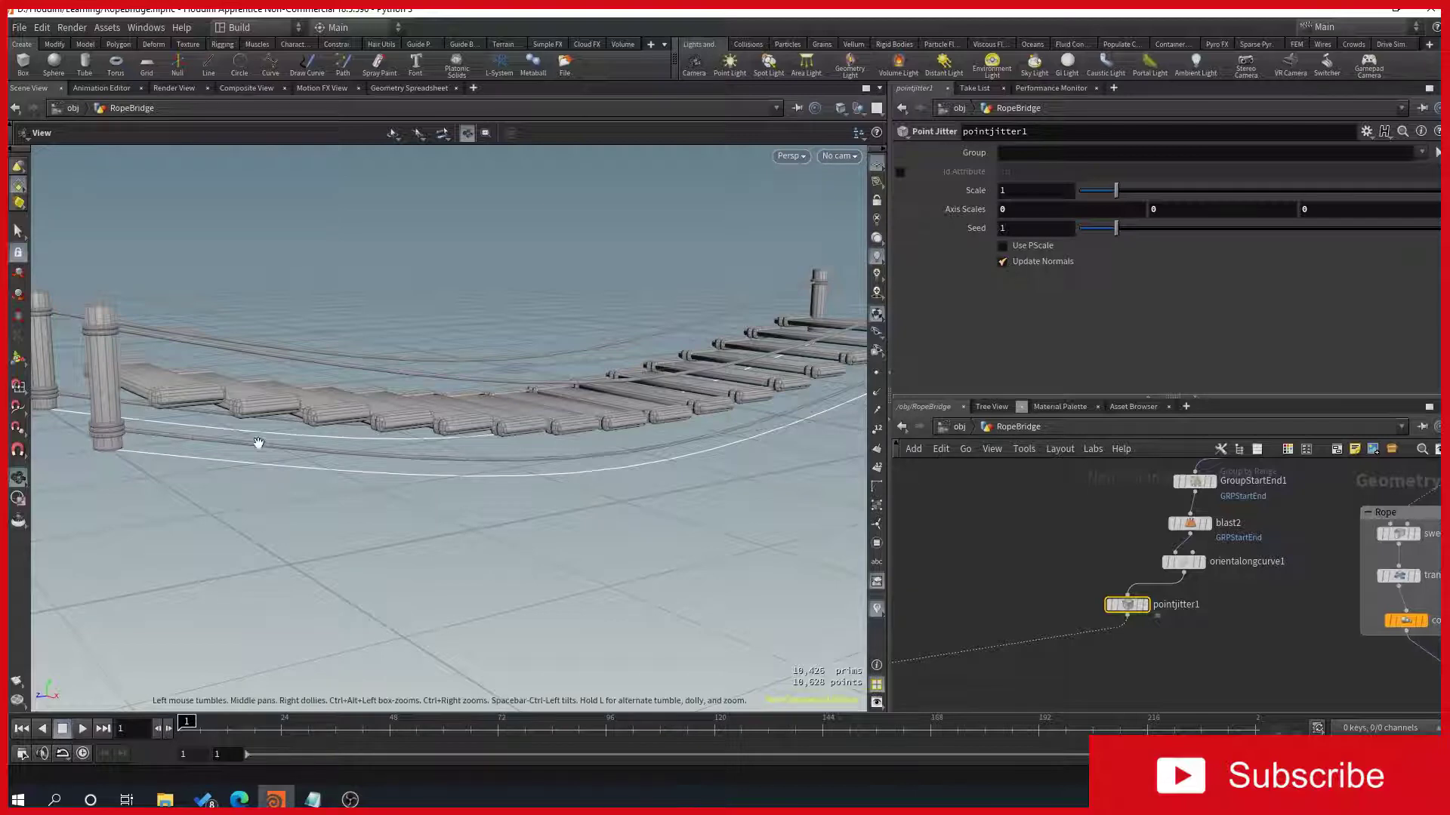
{"action": "left_click", "coordinate": [1002, 261]}
{"action": "mouse_move", "coordinate": [755, 360]}
{"action": "left_mouse_down"}
{"action": "mouse_move", "coordinate": [349, 473]}
{"action": "mouse_move", "coordinate": [142, 460]}
{"action": "mouse_move", "coordinate": [317, 550]}
{"action": "left_mouse_up"}
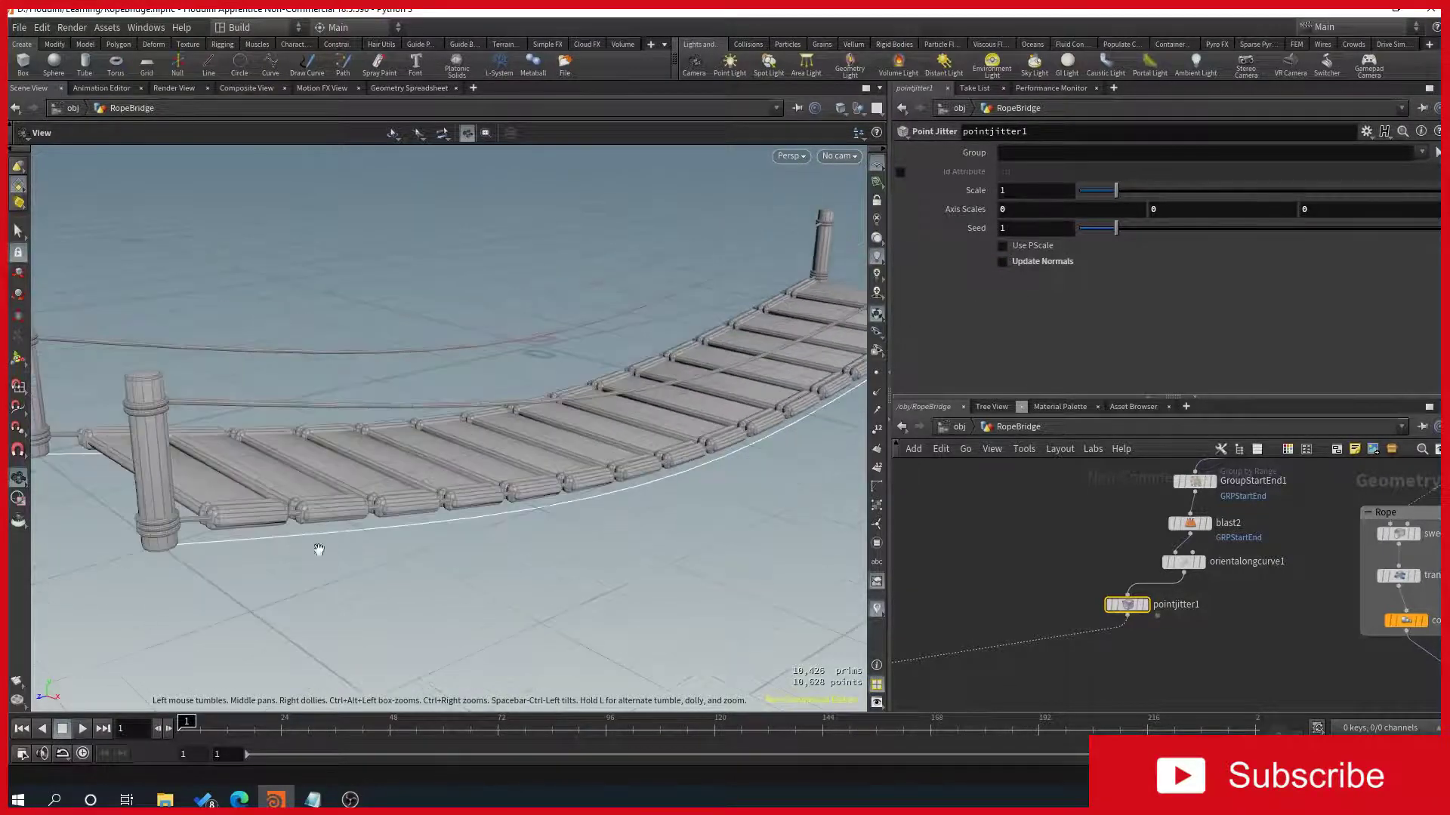
Set the X Axis Scale of pointjitter1 to 0.02 and inspect the plank offsets.
{"action": "left_click", "coordinate": [1021, 206]}
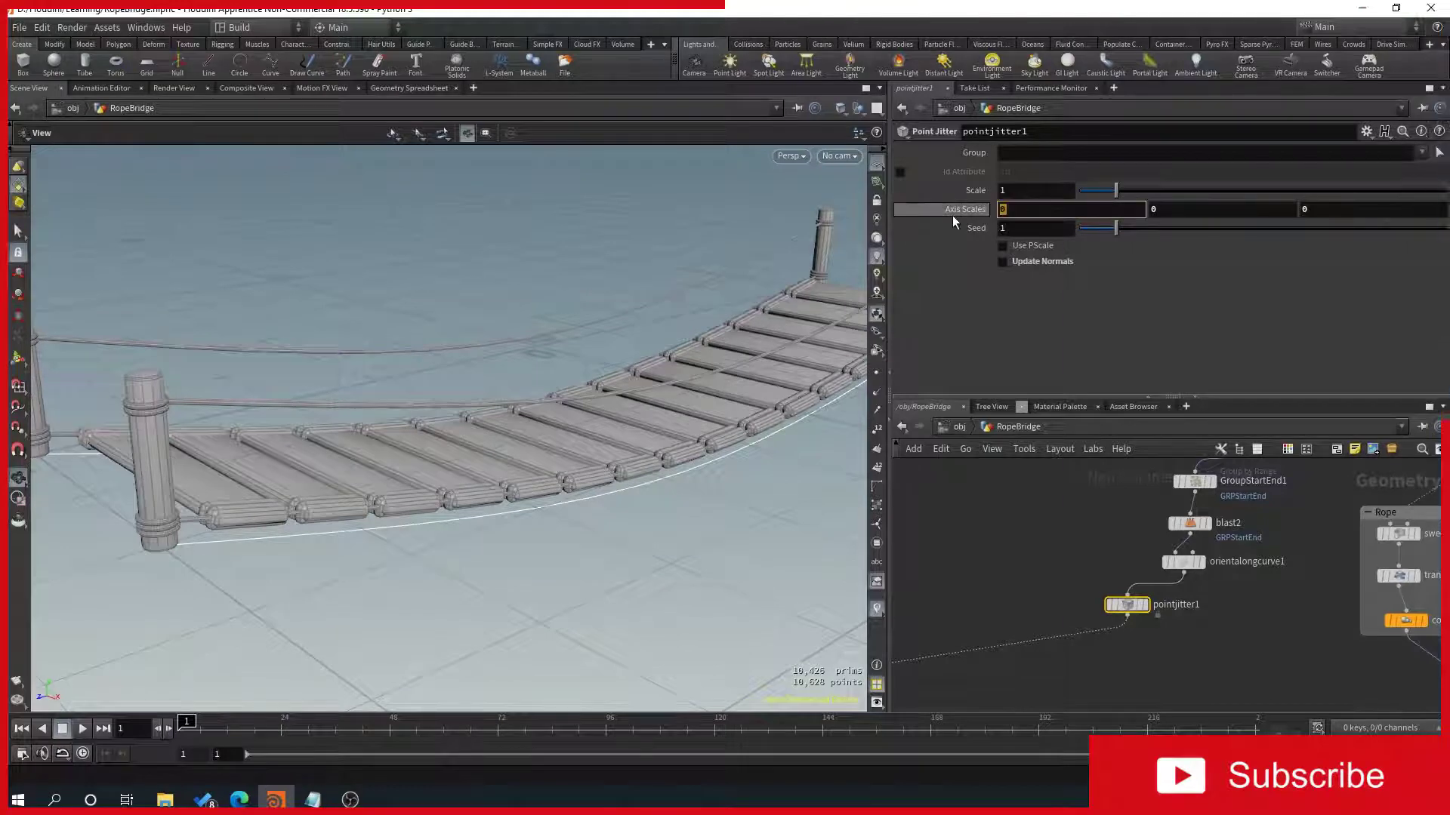
{"action": "type", "text": ".0"}
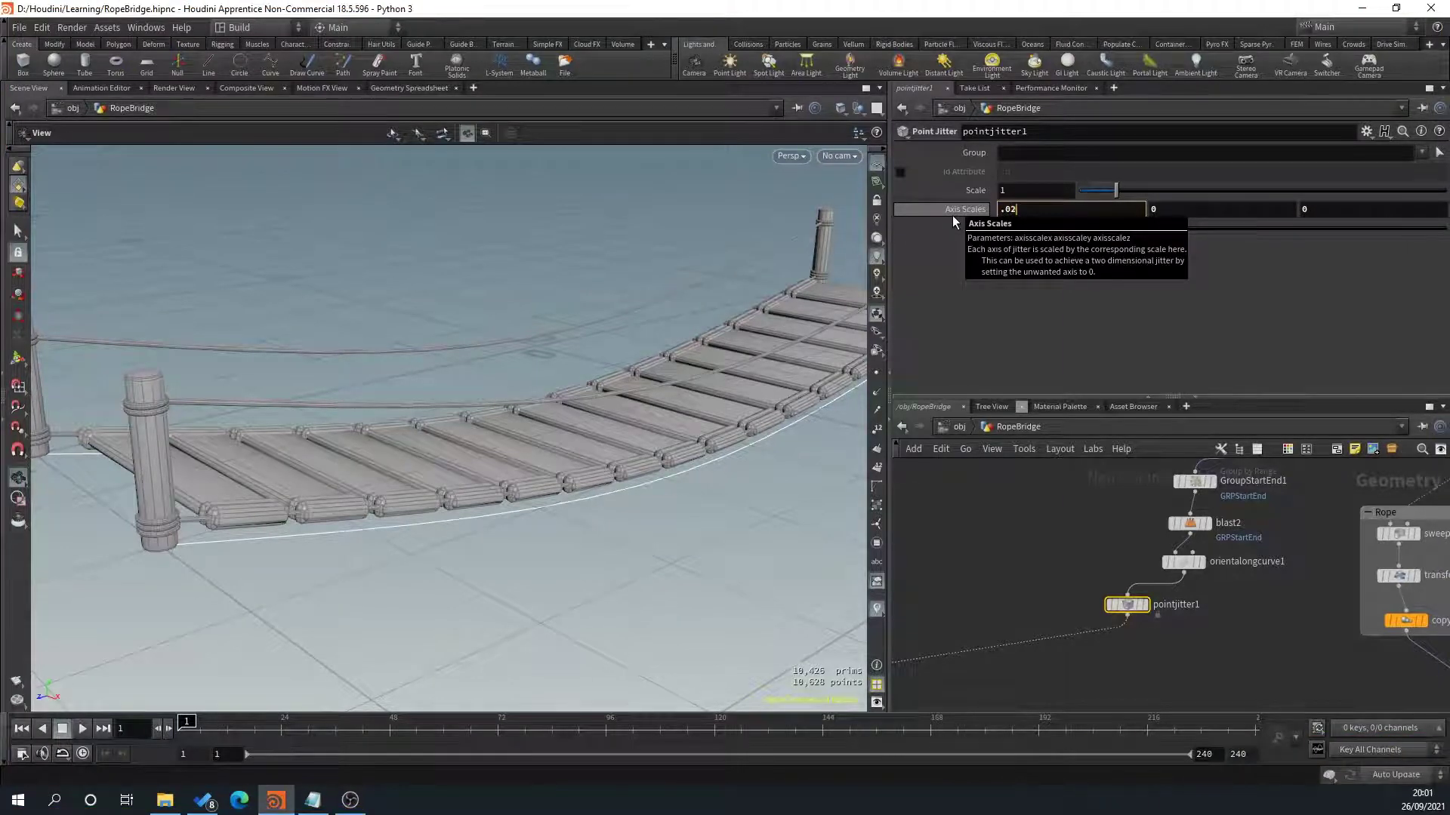
{"action": "type", "text": "2"}
{"action": "key", "text": "Return"}
{"action": "left_click_drag", "start_coordinate": [524, 407], "coordinate": [584, 402]}
{"action": "mouse_move", "coordinate": [1028, 209]}
{"action": "middle_mouse_down"}
{"action": "mouse_move", "coordinate": [1068, 212]}
{"action": "mouse_move", "coordinate": [1046, 208]}
{"action": "middle_mouse_up"}
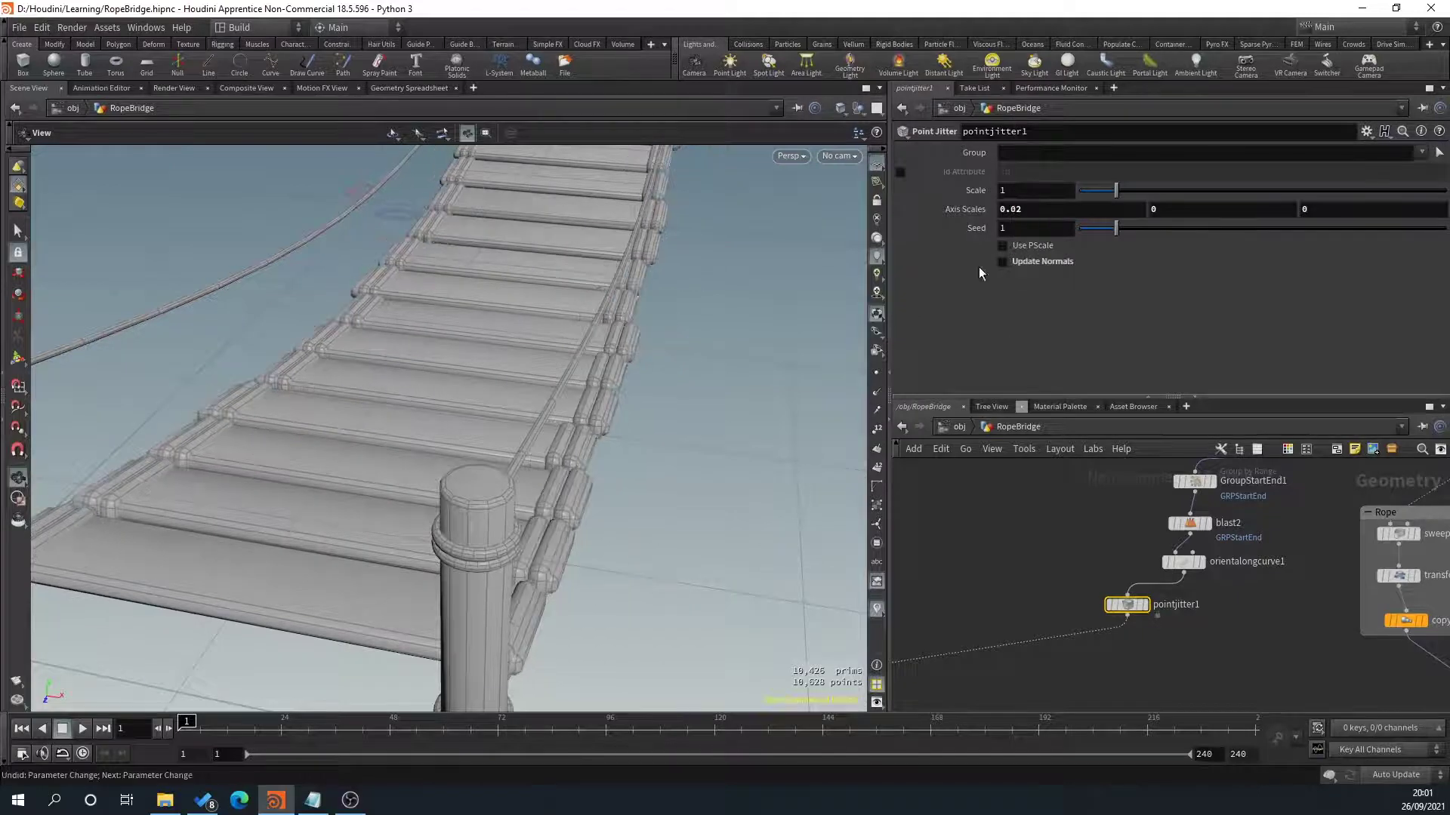
{"action": "left_click_drag", "start_coordinate": [642, 370], "coordinate": [612, 436]}
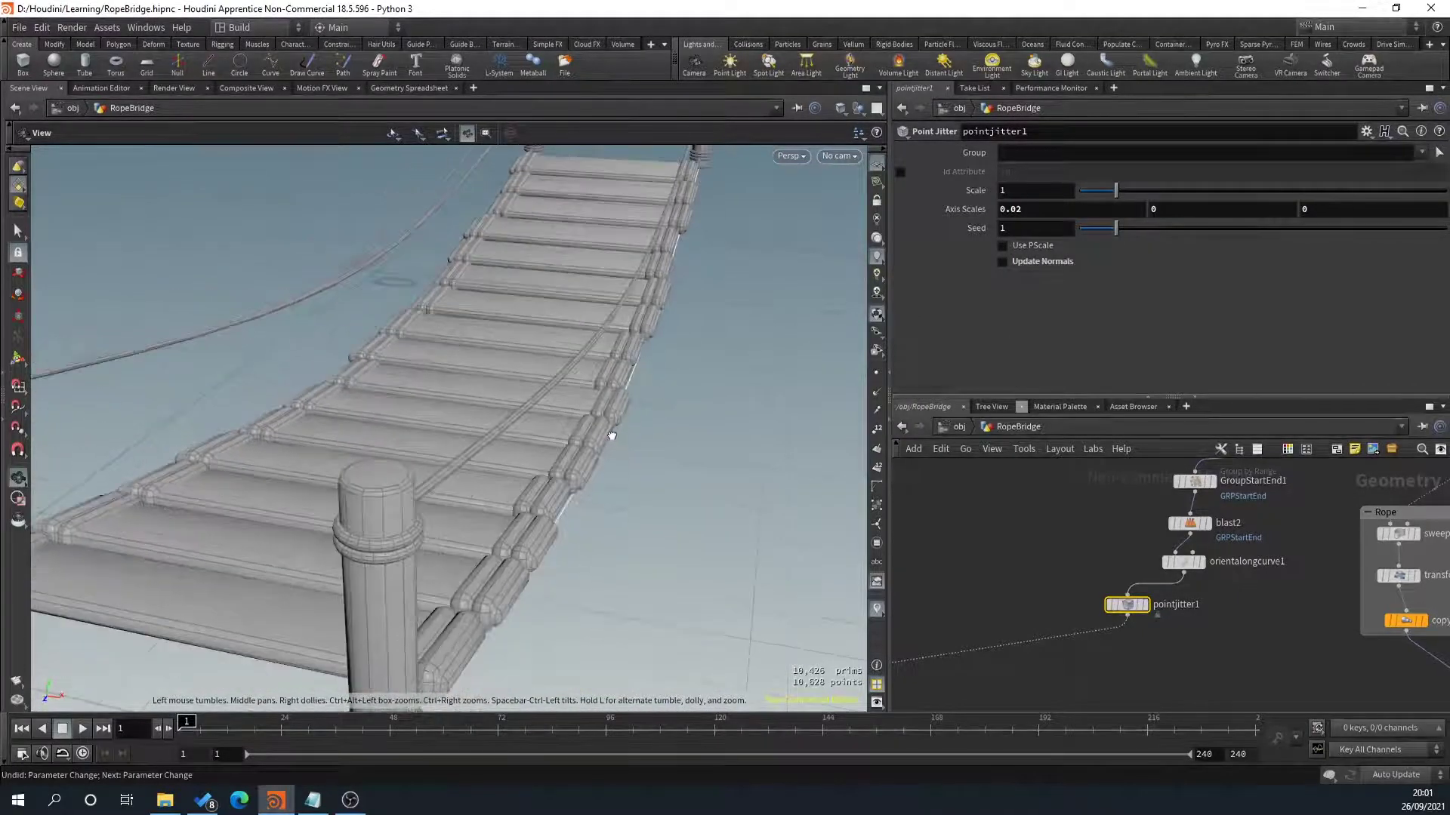
Set the Y and Z Axis Scales of pointjitter1 to 0.01 and 0.02, checking the planks around the bridge.
{"action": "middle_click_drag", "start_coordinate": [1175, 212], "coordinate": [1196, 240]}
{"action": "left_click_drag", "start_coordinate": [498, 453], "coordinate": [627, 442]}
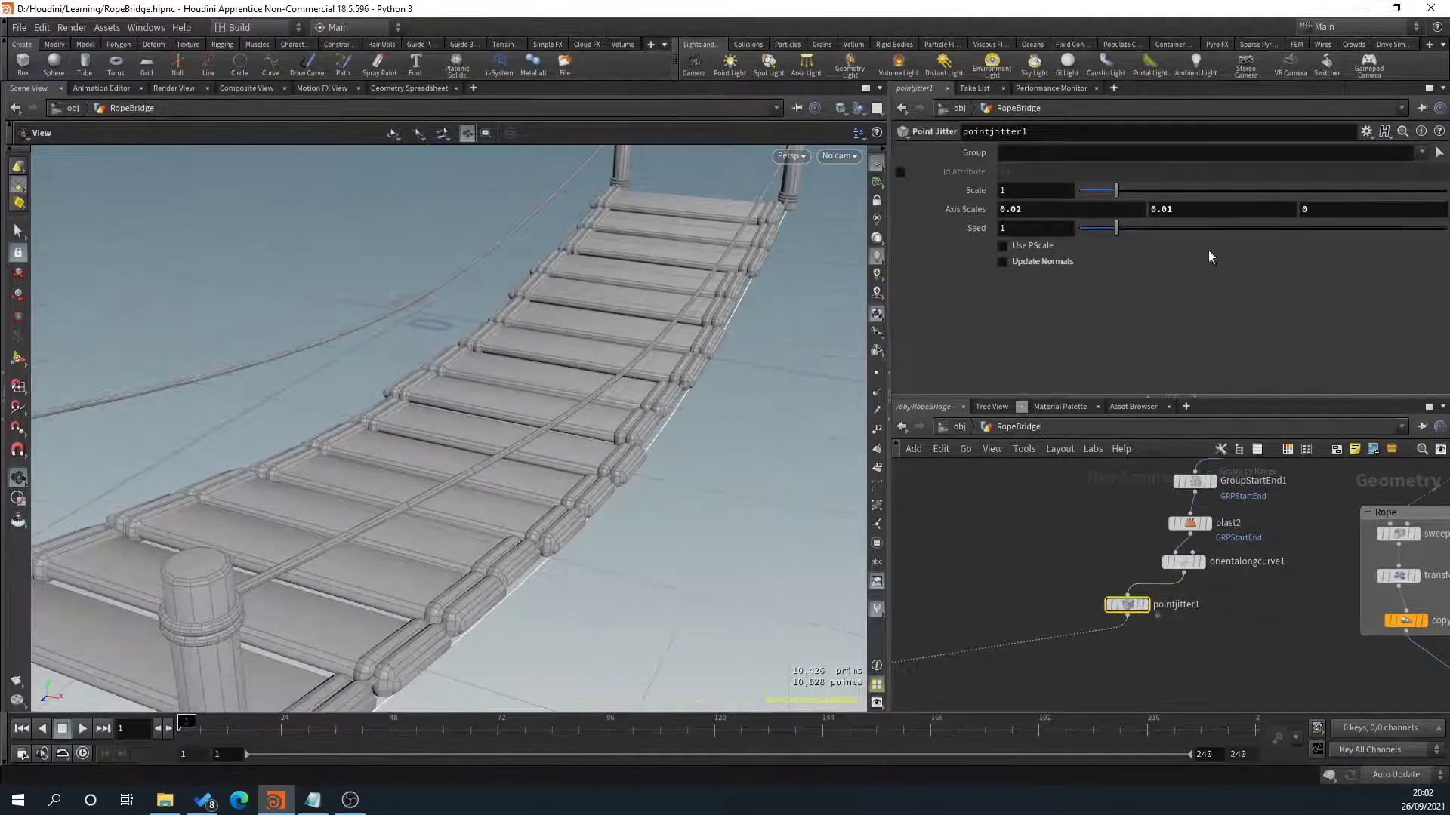
{"action": "middle_click_drag", "start_coordinate": [1363, 210], "coordinate": [1390, 247]}
{"action": "left_click_drag", "start_coordinate": [545, 508], "coordinate": [421, 536]}
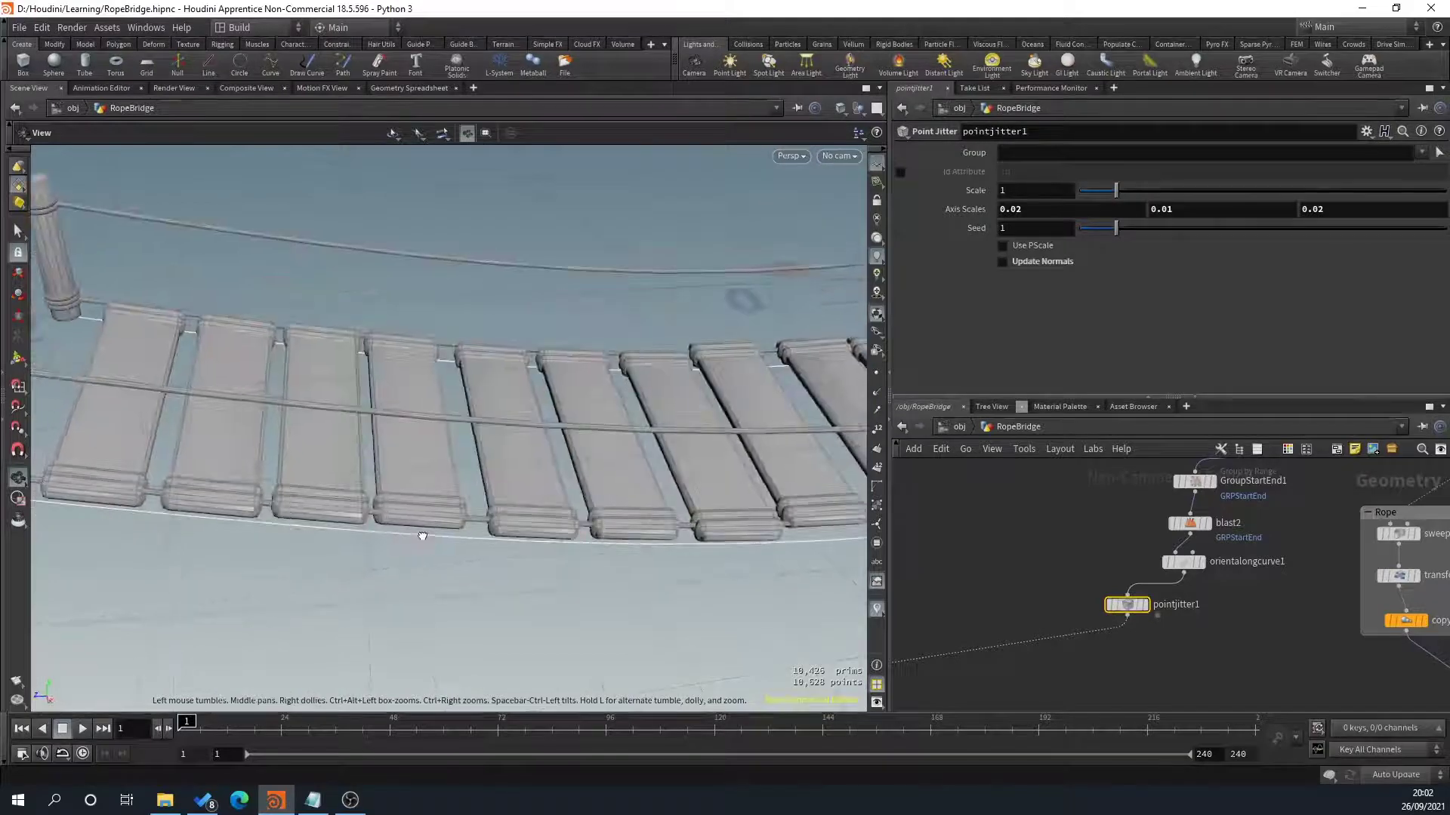
{"action": "left_click_drag", "start_coordinate": [589, 449], "coordinate": [473, 461]}
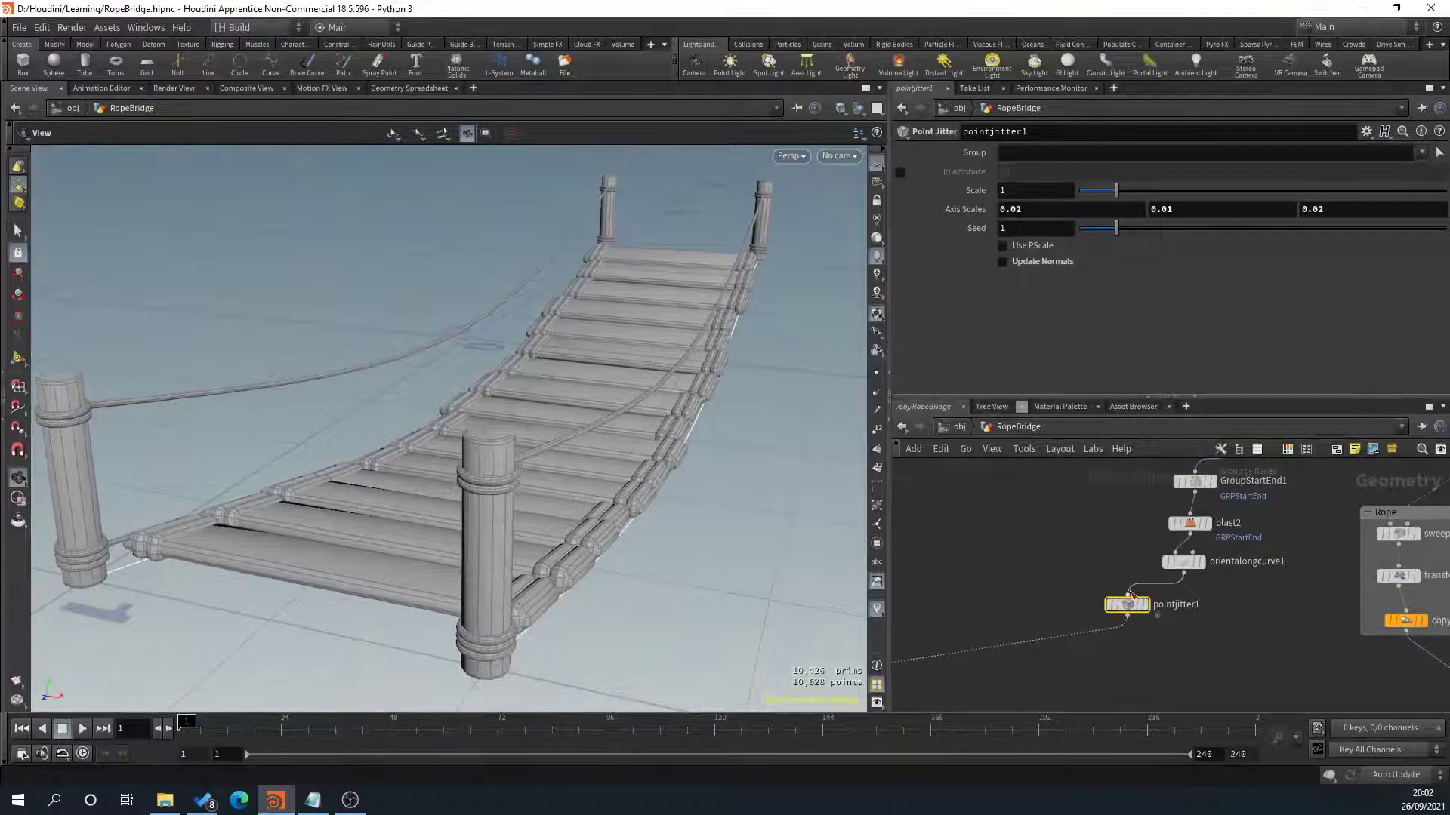
Extend the Post network box downward to make room below merge2.
{"action": "scroll", "coordinate": [1122, 601], "scroll_direction": "down", "scroll_amount": 2}
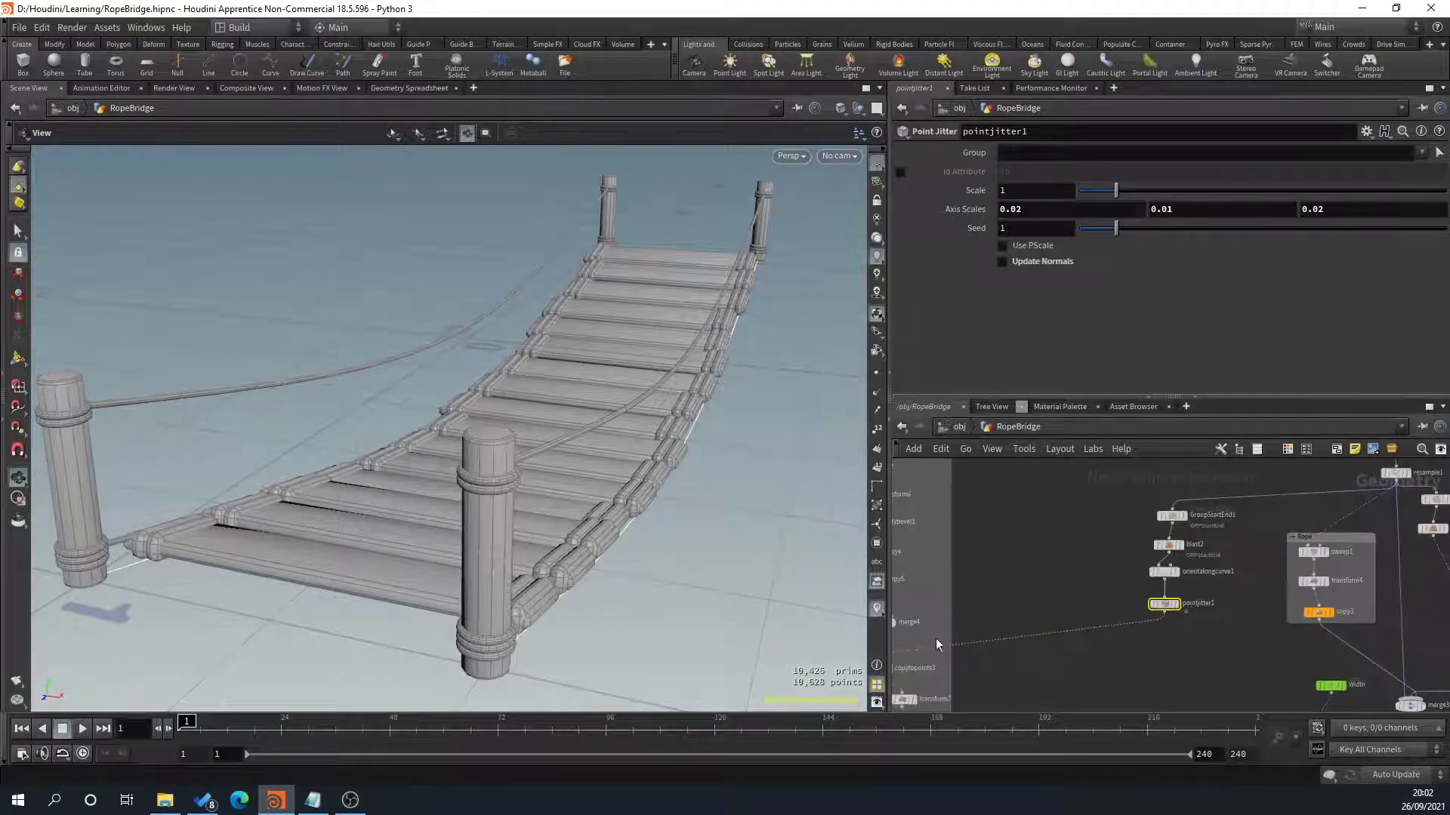
{"action": "middle_click_drag", "start_coordinate": [936, 642], "coordinate": [1085, 638]}
{"action": "scroll", "coordinate": [1149, 601], "scroll_direction": "down", "scroll_amount": 1}
{"action": "scroll", "coordinate": [1035, 594], "scroll_direction": "down", "scroll_amount": 1}
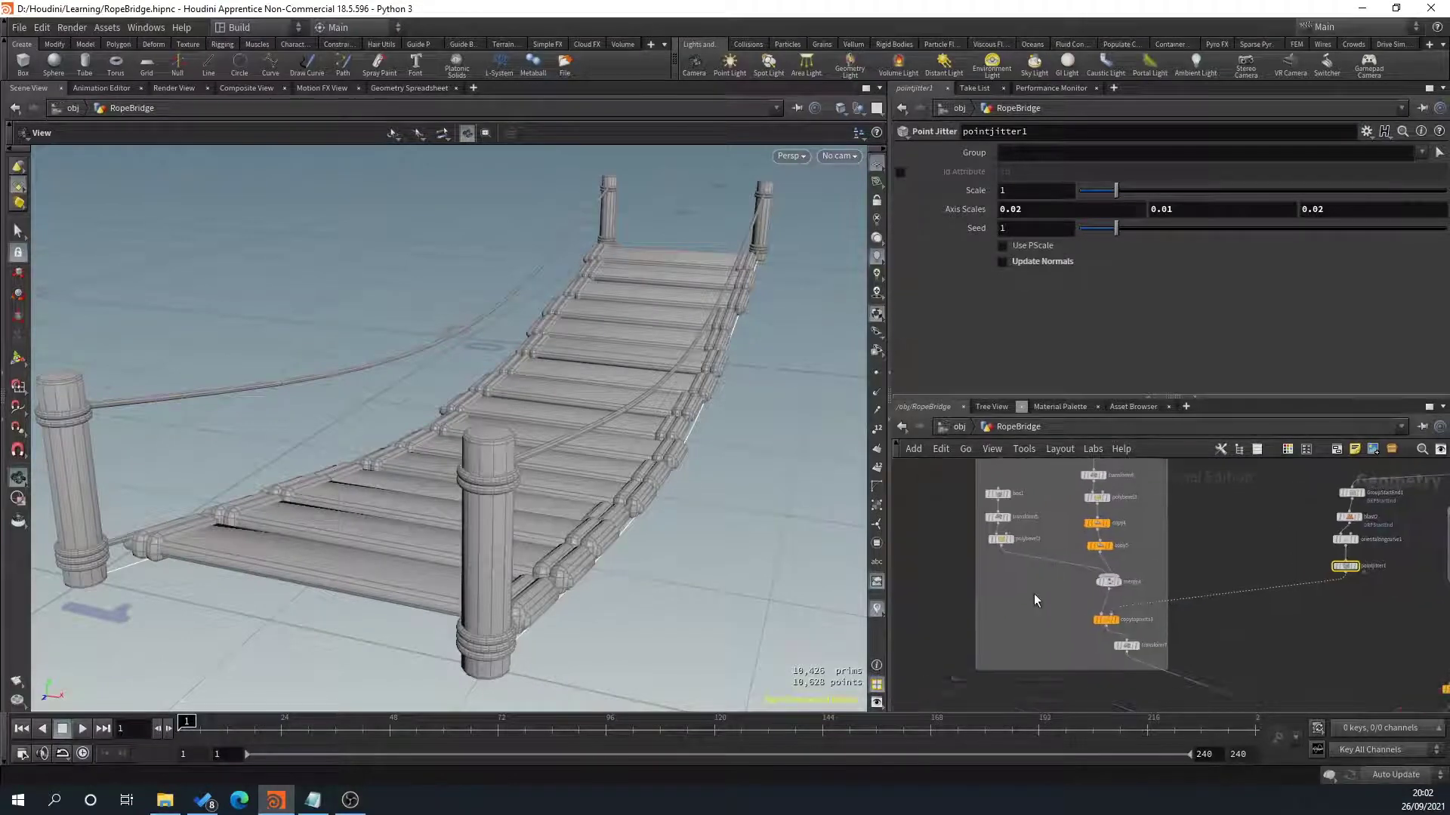
{"action": "middle_click_drag", "start_coordinate": [1024, 590], "coordinate": [1002, 631]}
{"action": "scroll", "coordinate": [1005, 629], "scroll_direction": "up", "scroll_amount": 1}
{"action": "left_click_drag", "start_coordinate": [608, 551], "coordinate": [382, 485]}
{"action": "scroll", "coordinate": [1324, 653], "scroll_direction": "down", "scroll_amount": 3}
{"action": "middle_click_drag", "start_coordinate": [1323, 654], "coordinate": [979, 624]}
{"action": "scroll", "coordinate": [1119, 549], "scroll_direction": "up", "scroll_amount": 2}
{"action": "middle_click_drag", "start_coordinate": [1167, 589], "coordinate": [1123, 592]}
{"action": "scroll", "coordinate": [1115, 545], "scroll_direction": "up", "scroll_amount": 1}
{"action": "middle_click_drag", "start_coordinate": [1138, 509], "coordinate": [1192, 472]}
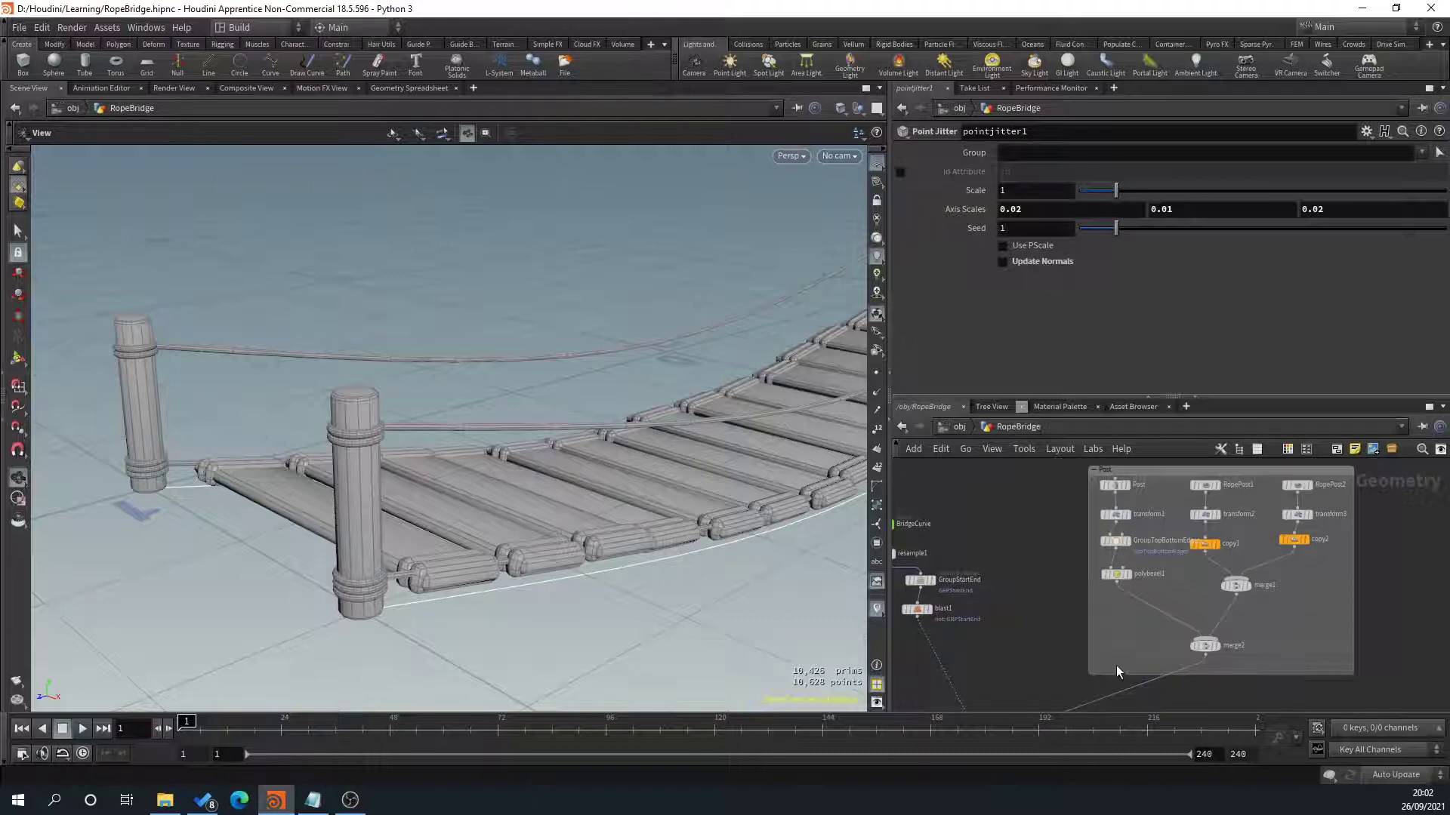
{"action": "middle_click_drag", "start_coordinate": [1352, 651], "coordinate": [1351, 591]}
{"action": "left_click_drag", "start_coordinate": [1263, 615], "coordinate": [1261, 685]}
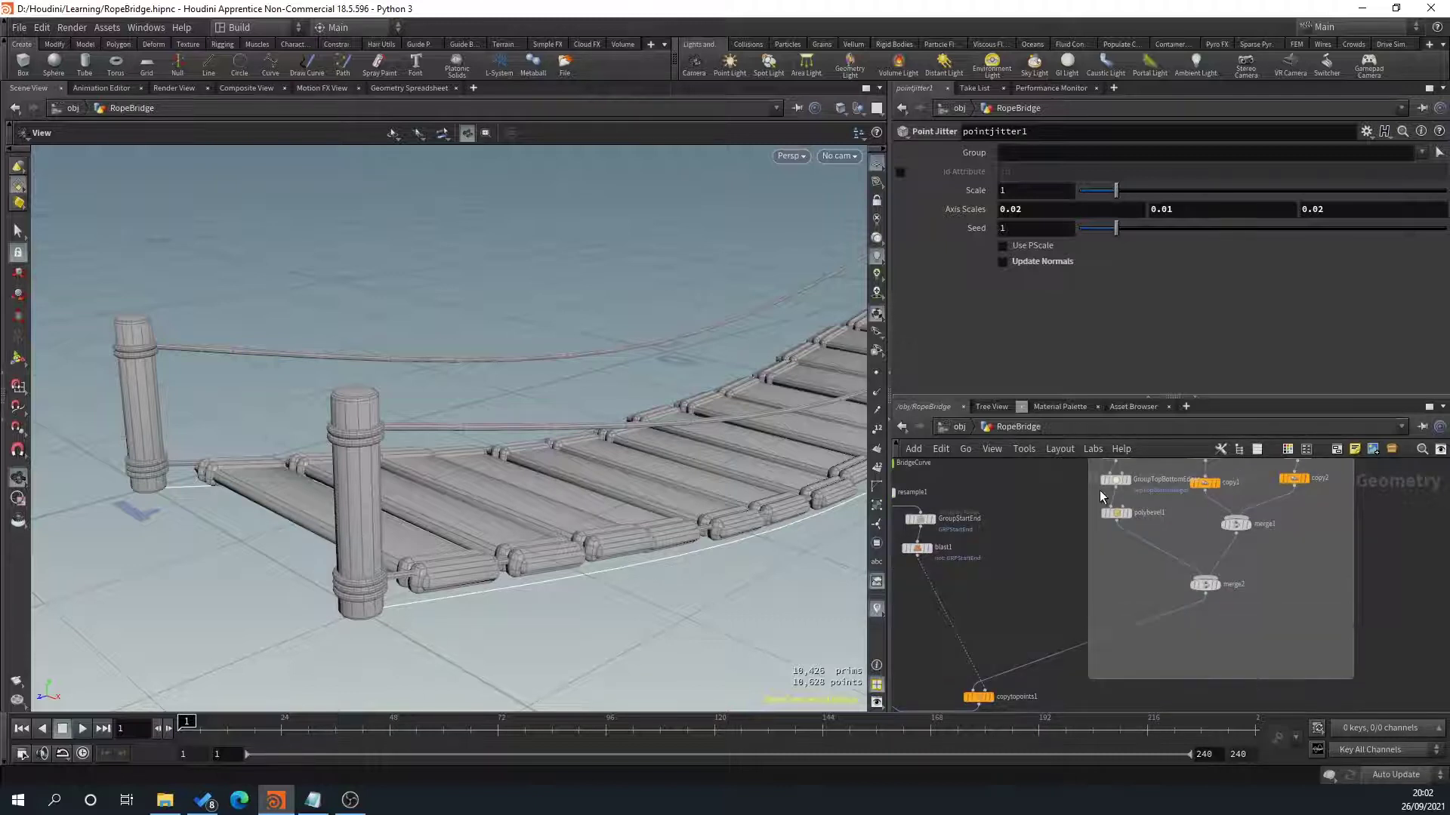
Display the result of polybevel1 in the Post network and bring the single post into close view.
{"action": "middle_click_drag", "start_coordinate": [1108, 578], "coordinate": [1109, 609]}
{"action": "scroll", "coordinate": [1109, 609], "scroll_direction": "up", "scroll_amount": 3}
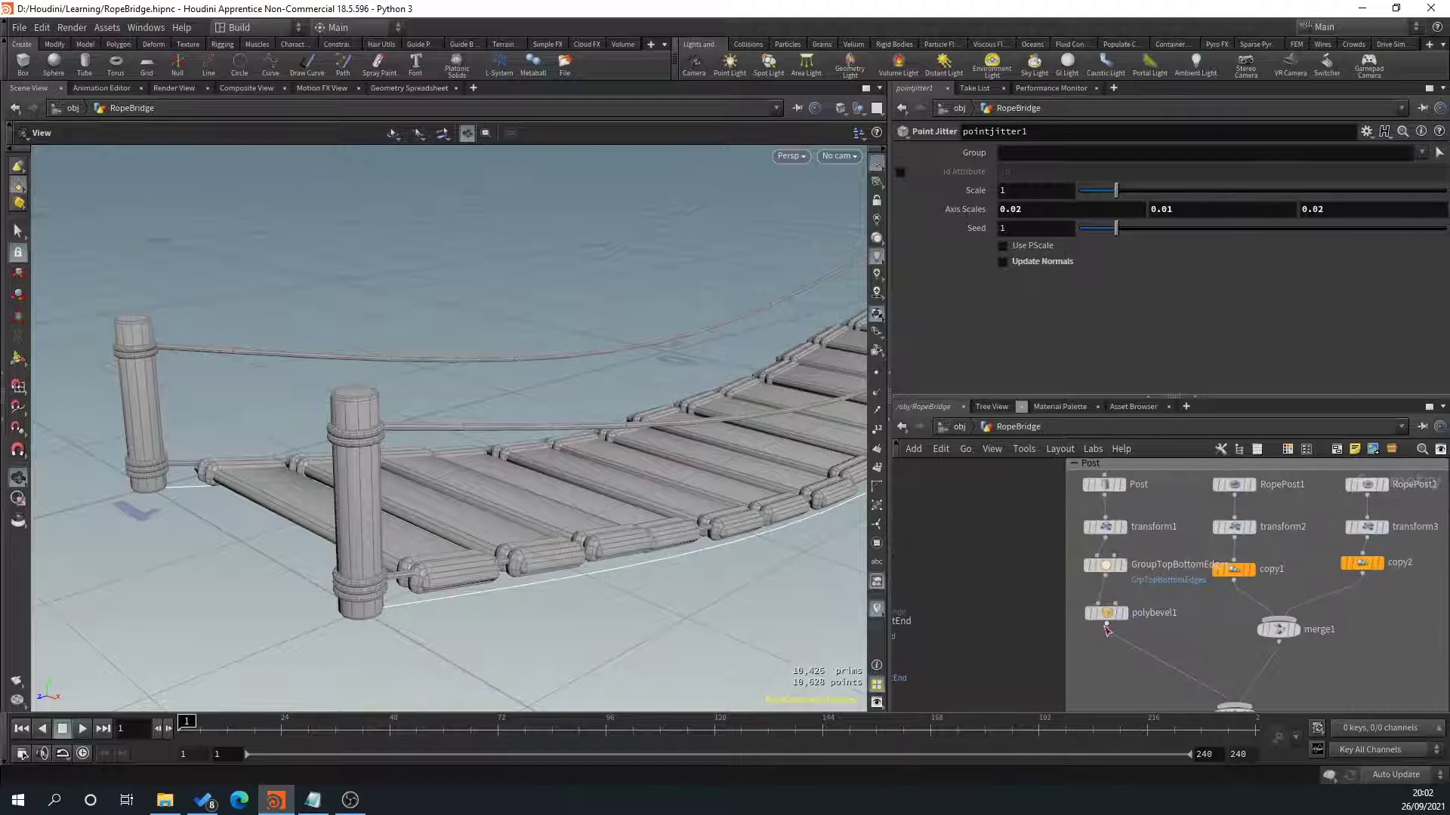
{"action": "left_click", "coordinate": [1123, 612]}
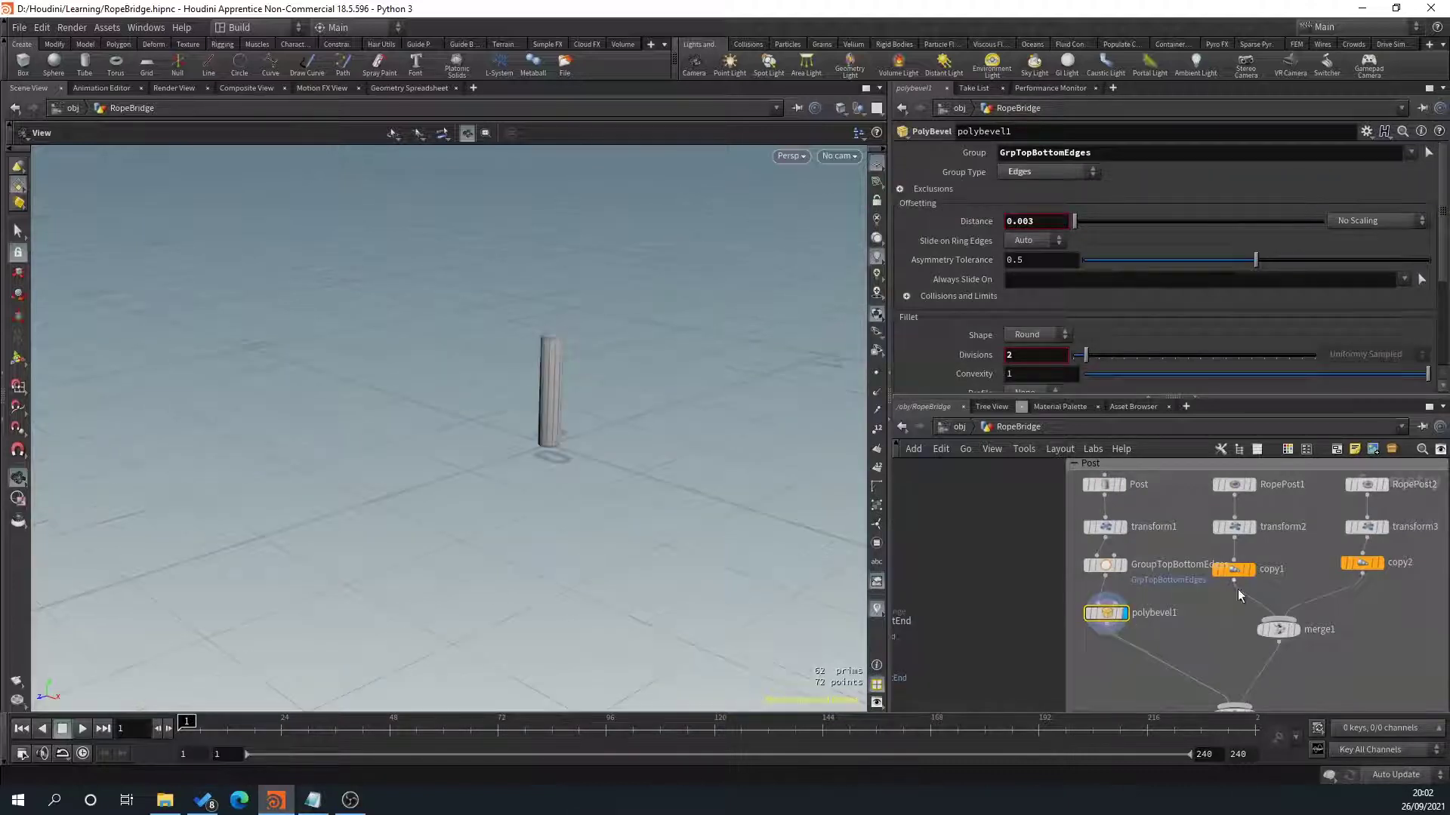
{"action": "scroll", "coordinate": [521, 355], "scroll_direction": "up", "scroll_amount": 5}
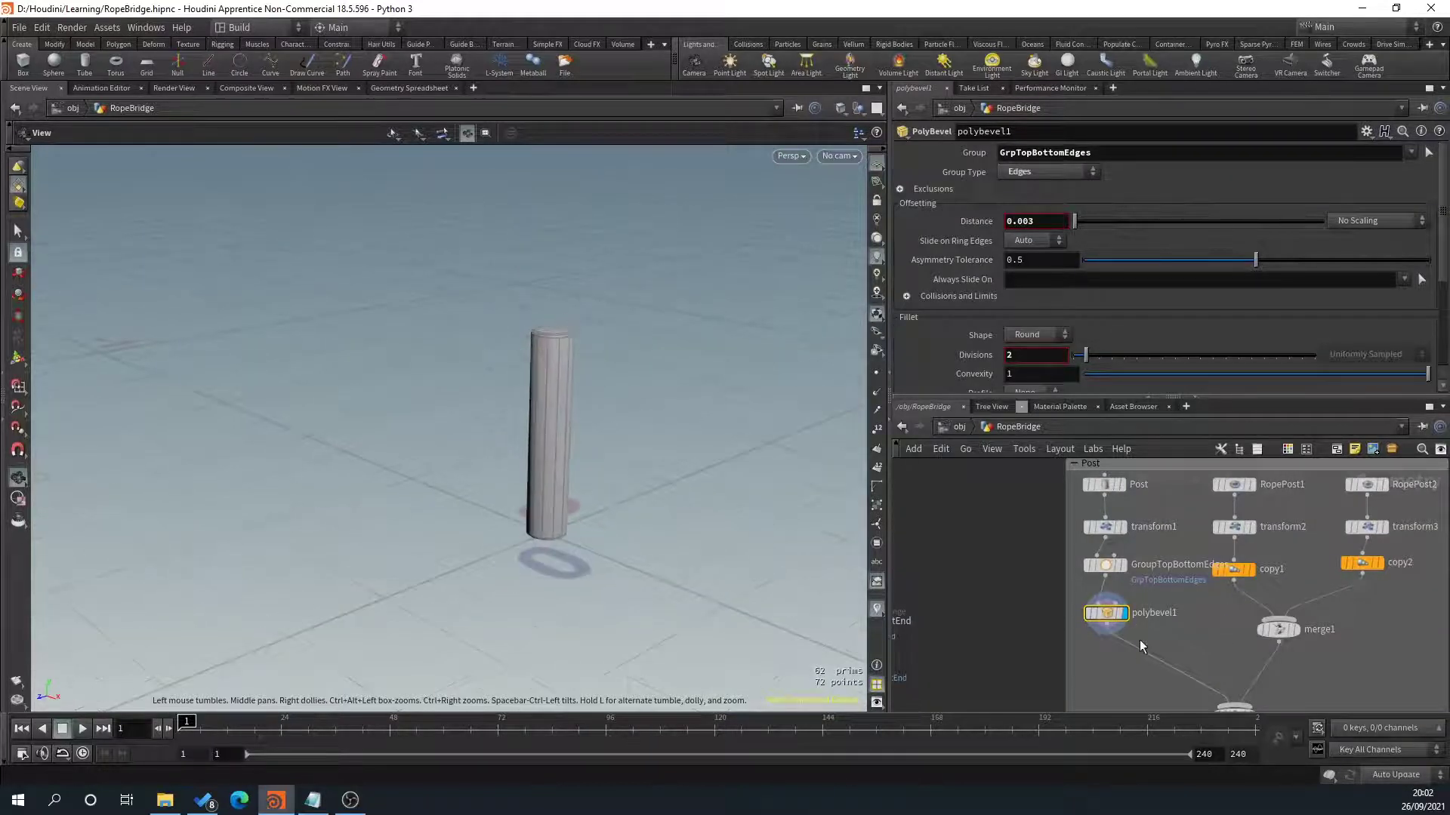
Insert a Labs Auto UV node between polybevel1 and merge2 and display its result.
{"action": "middle_click_drag", "start_coordinate": [1104, 668], "coordinate": [1089, 541]}
{"action": "key", "text": "Tab"}
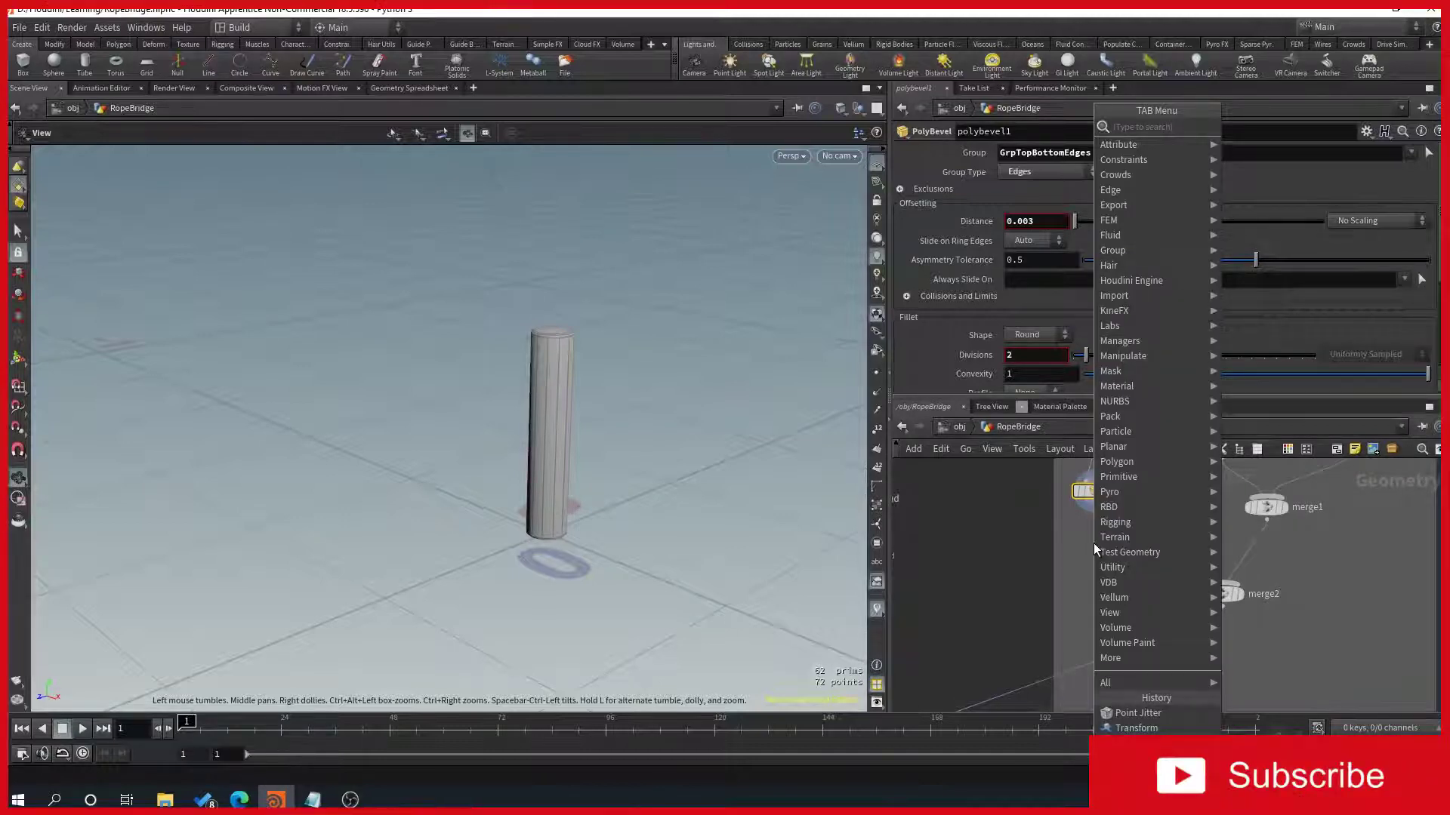
{"action": "type", "text": "auto"}
{"action": "key", "text": "Return"}
{"action": "left_click", "coordinate": [1093, 542]}
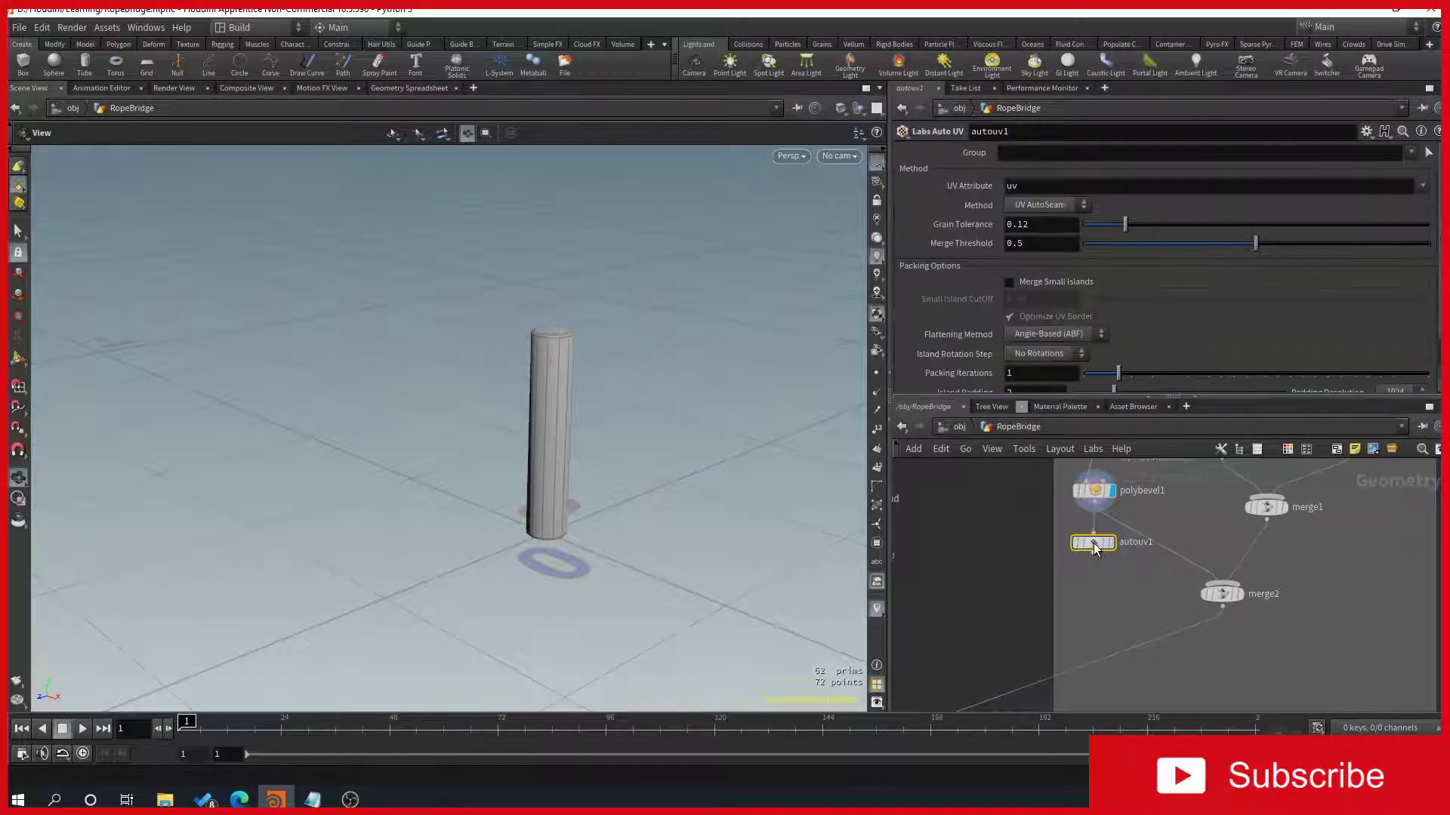
{"action": "mouse_move", "coordinate": [1094, 542]}
{"action": "left_mouse_down"}
{"action": "mouse_move", "coordinate": [1141, 524]}
{"action": "mouse_move", "coordinate": [1095, 540]}
{"action": "left_mouse_up"}
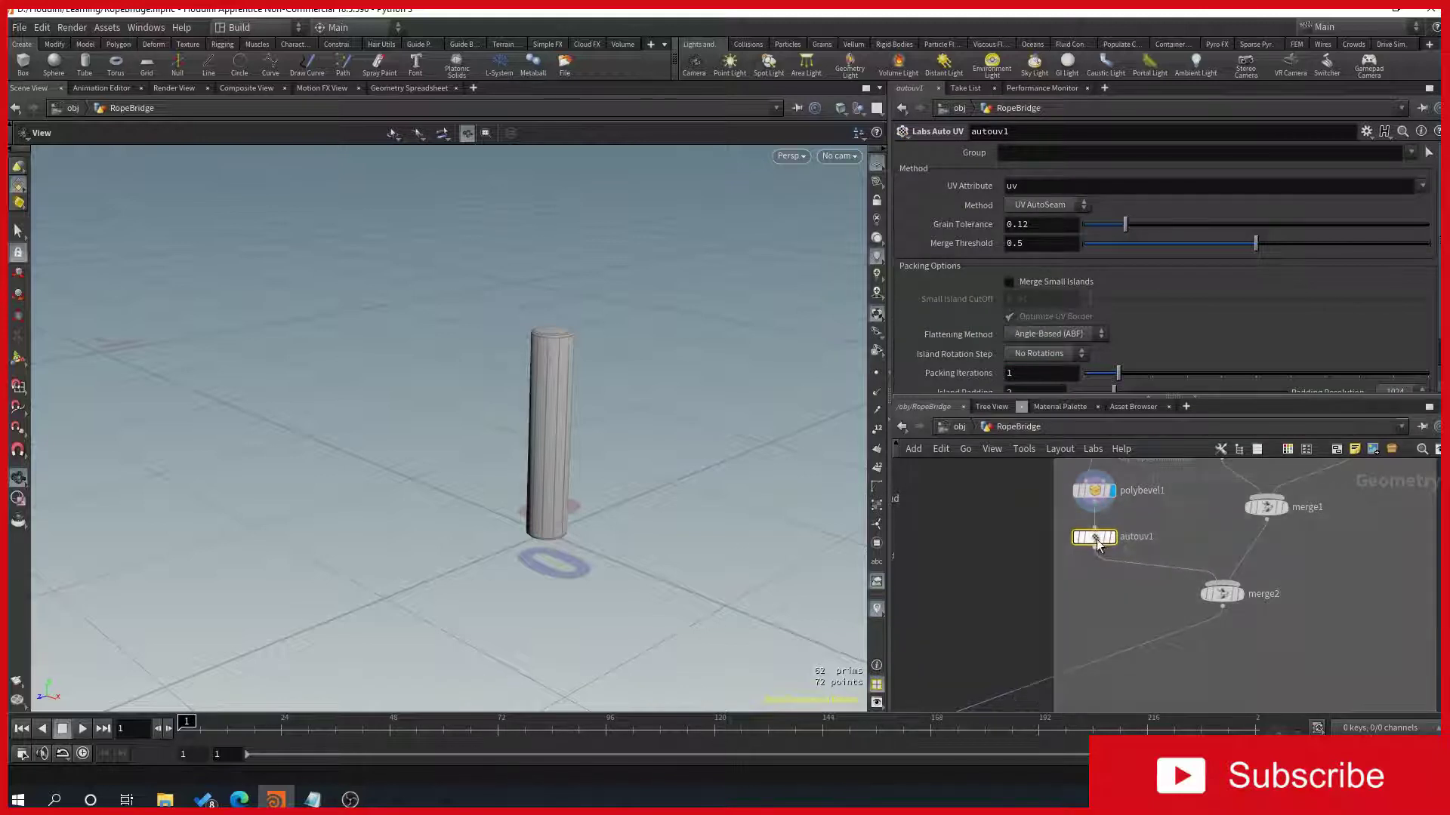
{"action": "left_click", "coordinate": [1119, 521]}
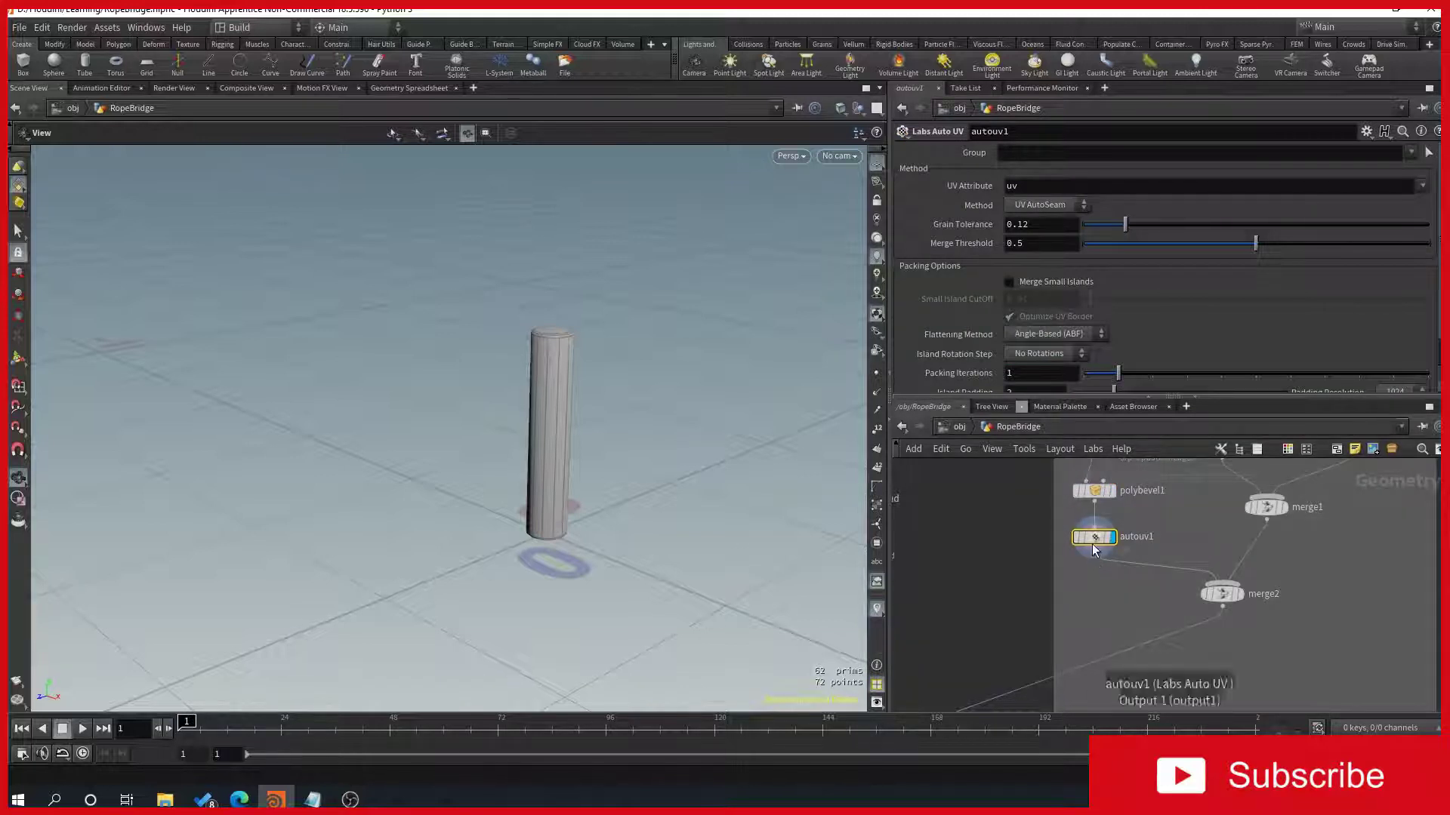
Insert a Labs Quick Material node between autouv1 and merge2 and display its result on the post.
{"action": "left_click_drag", "start_coordinate": [1095, 551], "coordinate": [1098, 586]}
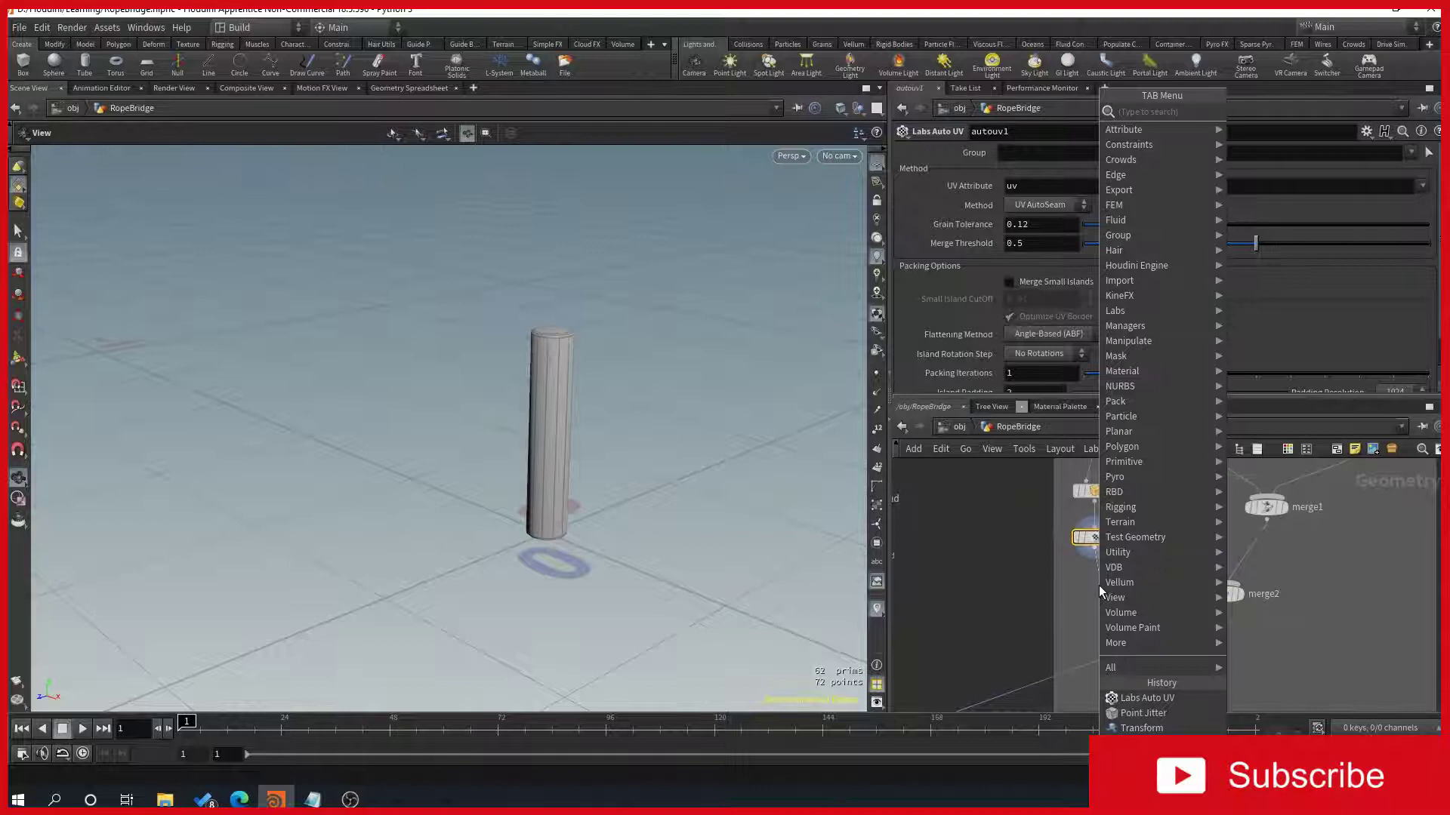
{"action": "type", "text": "quic"}
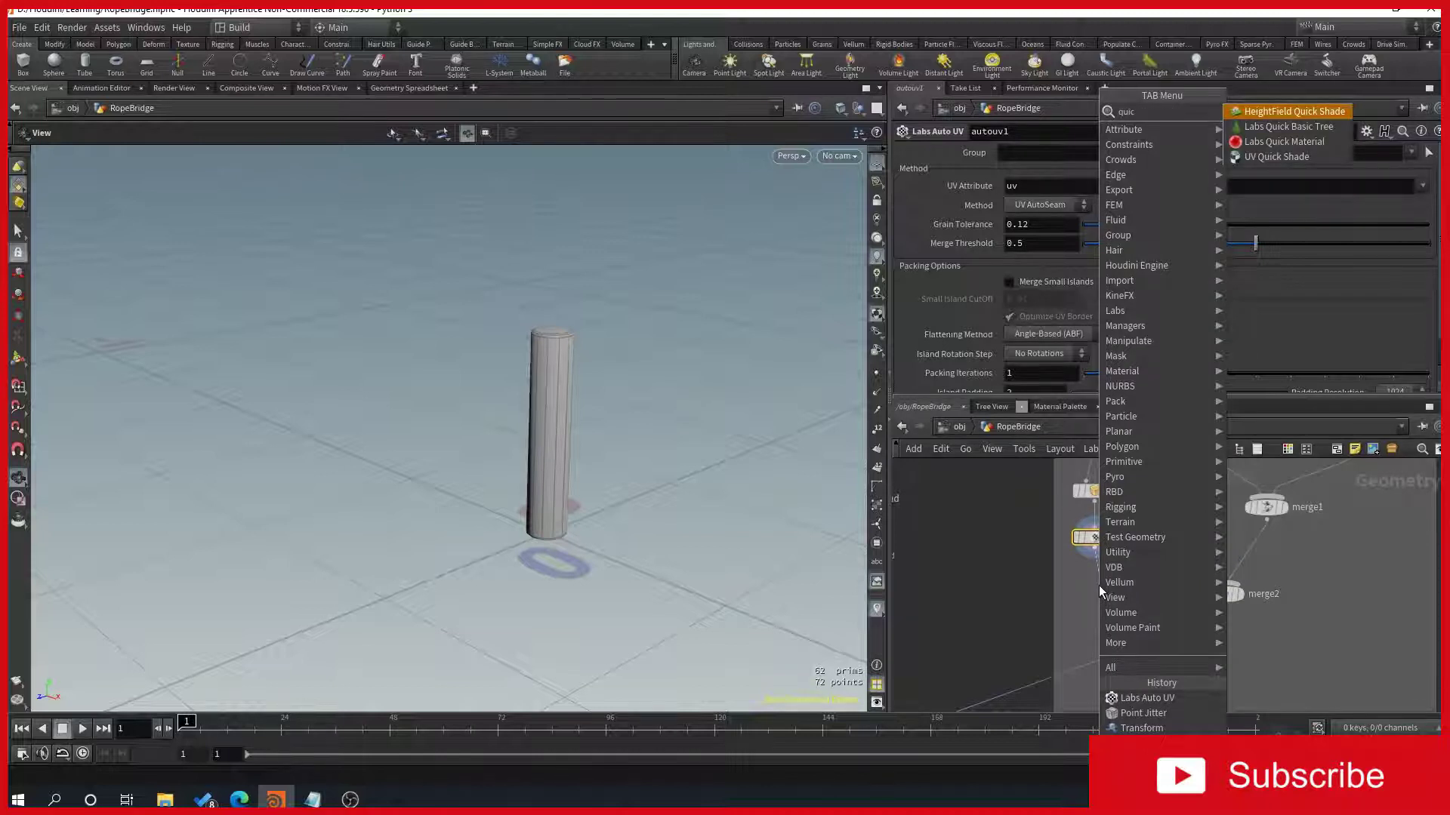
{"action": "left_click", "coordinate": [1287, 141]}
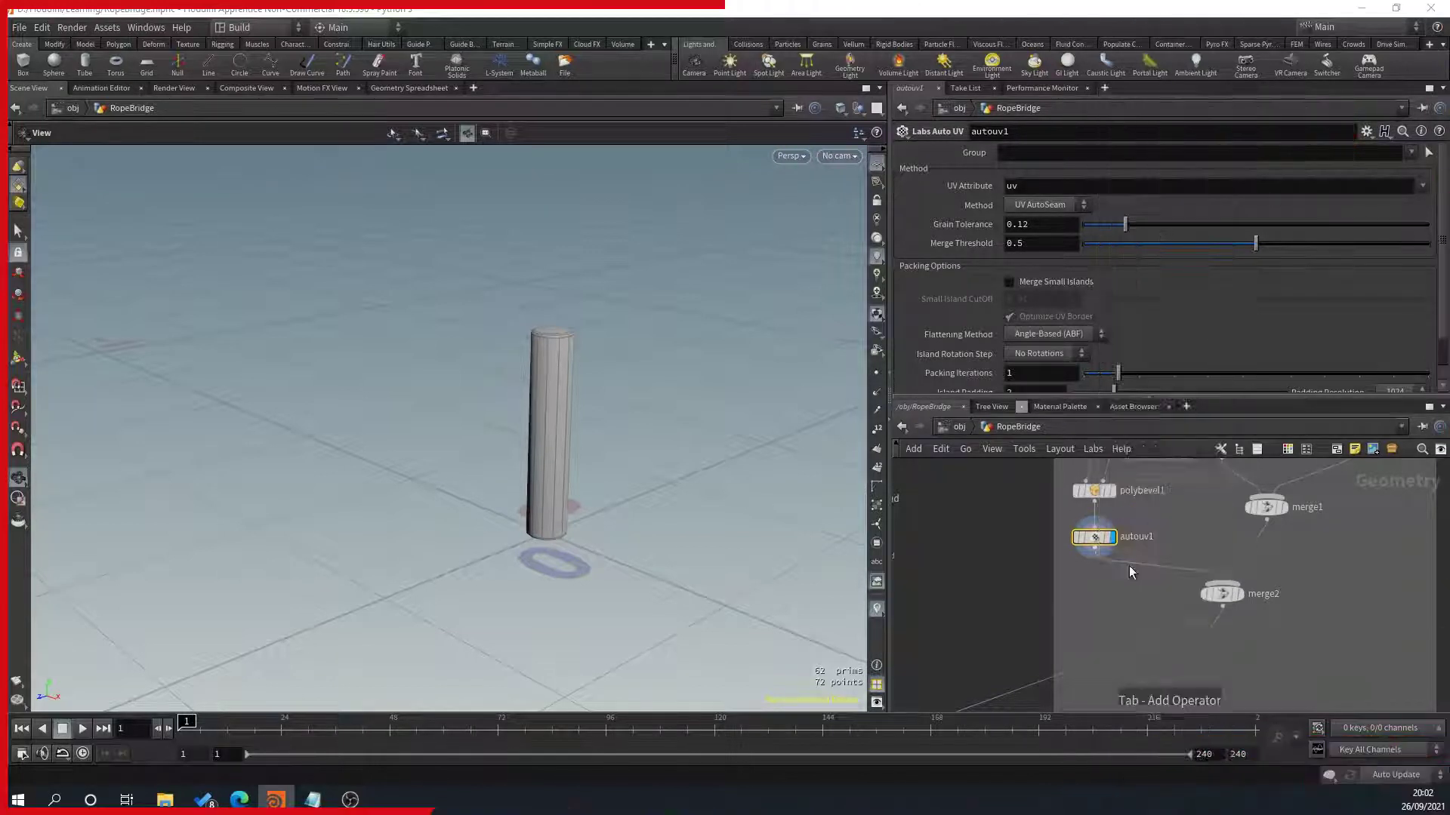
{"action": "left_click", "coordinate": [1106, 588]}
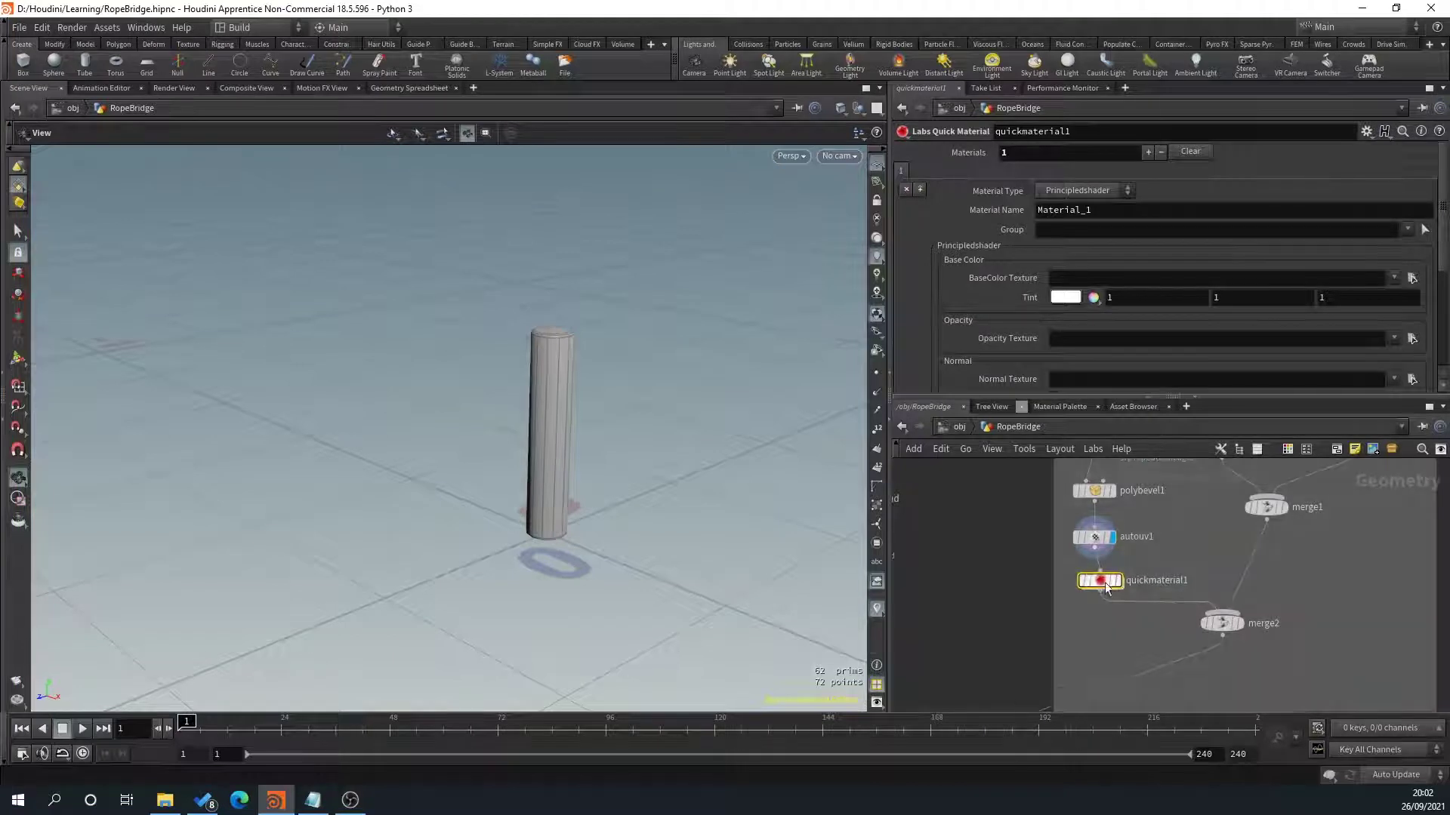
{"action": "left_click", "coordinate": [1117, 582]}
{"action": "left_click_drag", "start_coordinate": [679, 452], "coordinate": [617, 361]}
Set the Material Type of quickmaterial1 to Labs PBR.
{"action": "left_click", "coordinate": [1067, 190]}
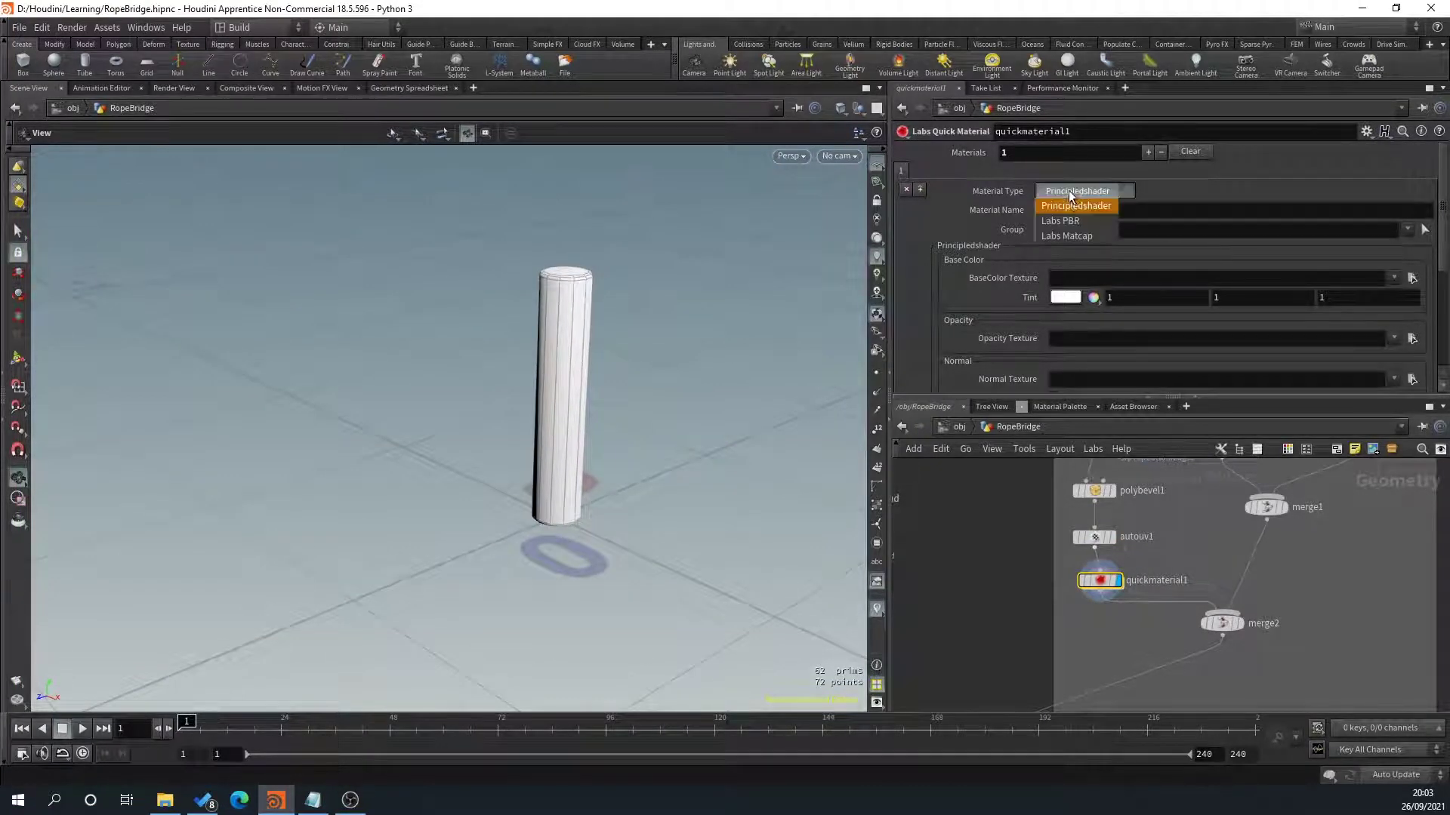
{"action": "left_click", "coordinate": [1075, 222]}
{"action": "middle_click_drag", "start_coordinate": [823, 365], "coordinate": [759, 365]}
Enable texture use for albedo, roughness, metallic and occlusion, and enable the normal map, on quickmaterial1.
{"action": "scroll", "coordinate": [1057, 276], "scroll_direction": "down", "scroll_amount": 2}
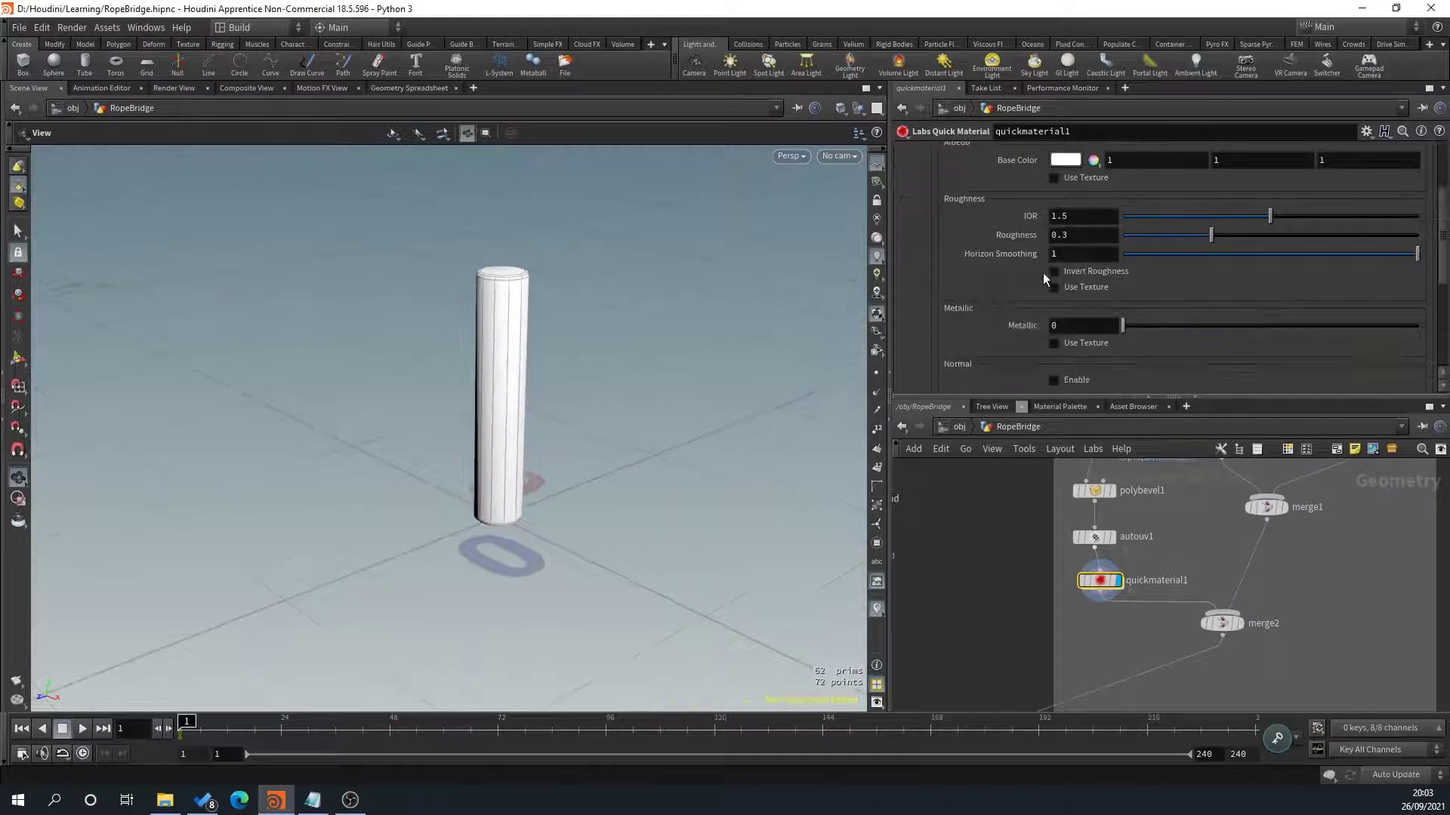
{"action": "scroll", "coordinate": [1045, 272], "scroll_direction": "up", "scroll_amount": 1}
{"action": "left_click", "coordinate": [1058, 239]}
{"action": "scroll", "coordinate": [1051, 250], "scroll_direction": "down", "scroll_amount": 2}
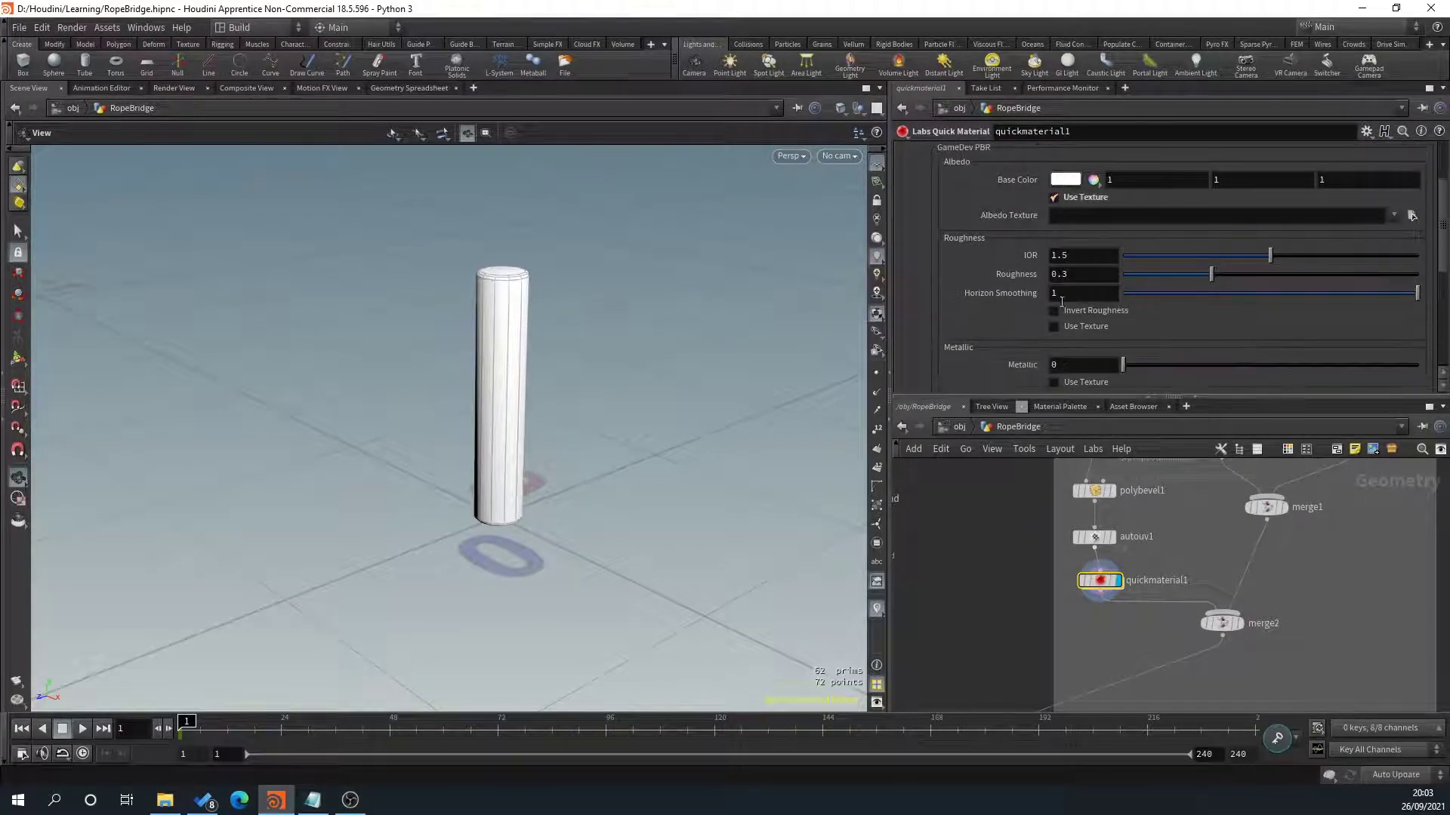
{"action": "left_click", "coordinate": [1054, 327]}
{"action": "scroll", "coordinate": [1001, 341], "scroll_direction": "down", "scroll_amount": 5}
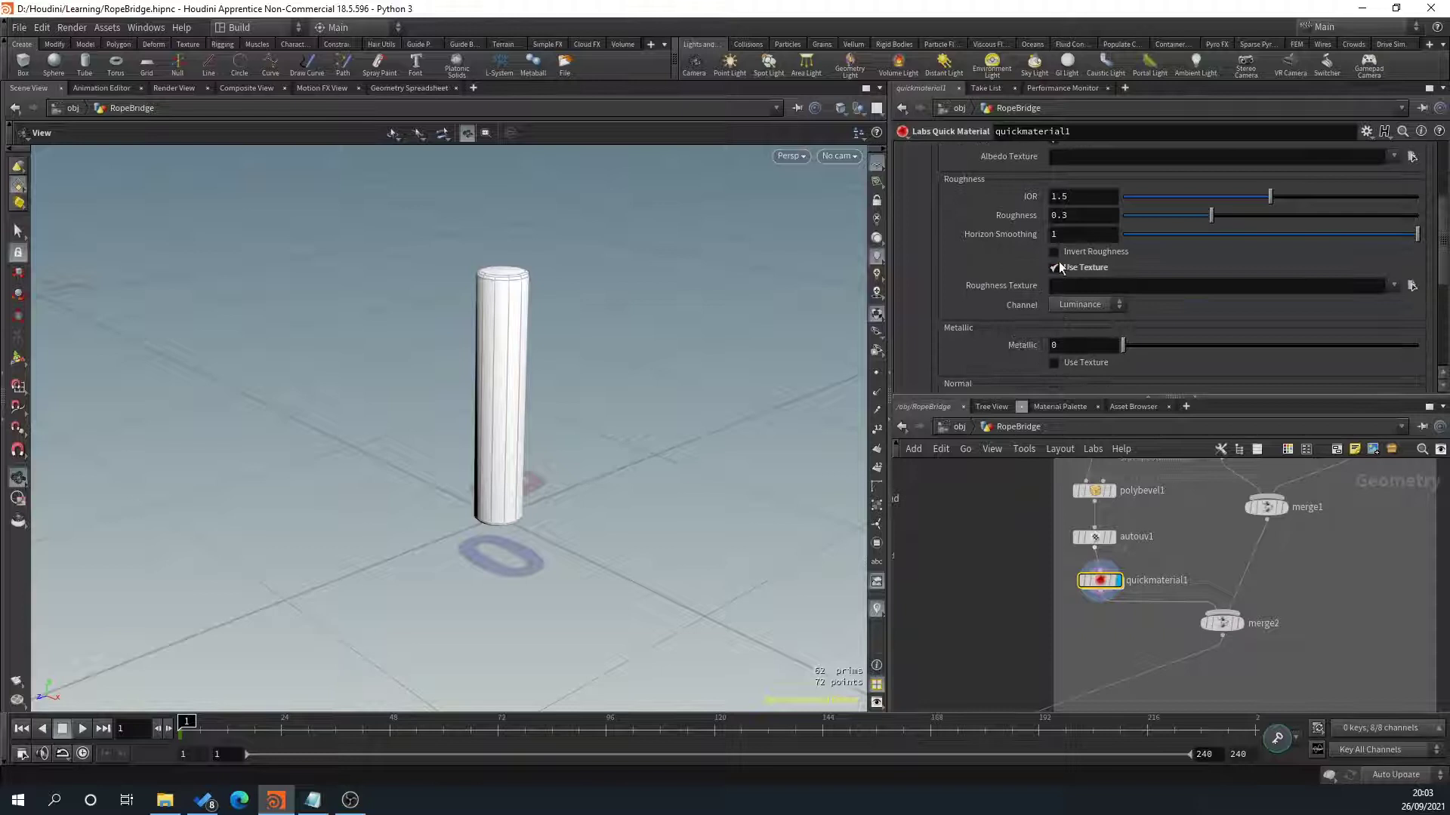
{"action": "left_click", "coordinate": [1054, 303]}
{"action": "scroll", "coordinate": [992, 322], "scroll_direction": "down", "scroll_amount": 4}
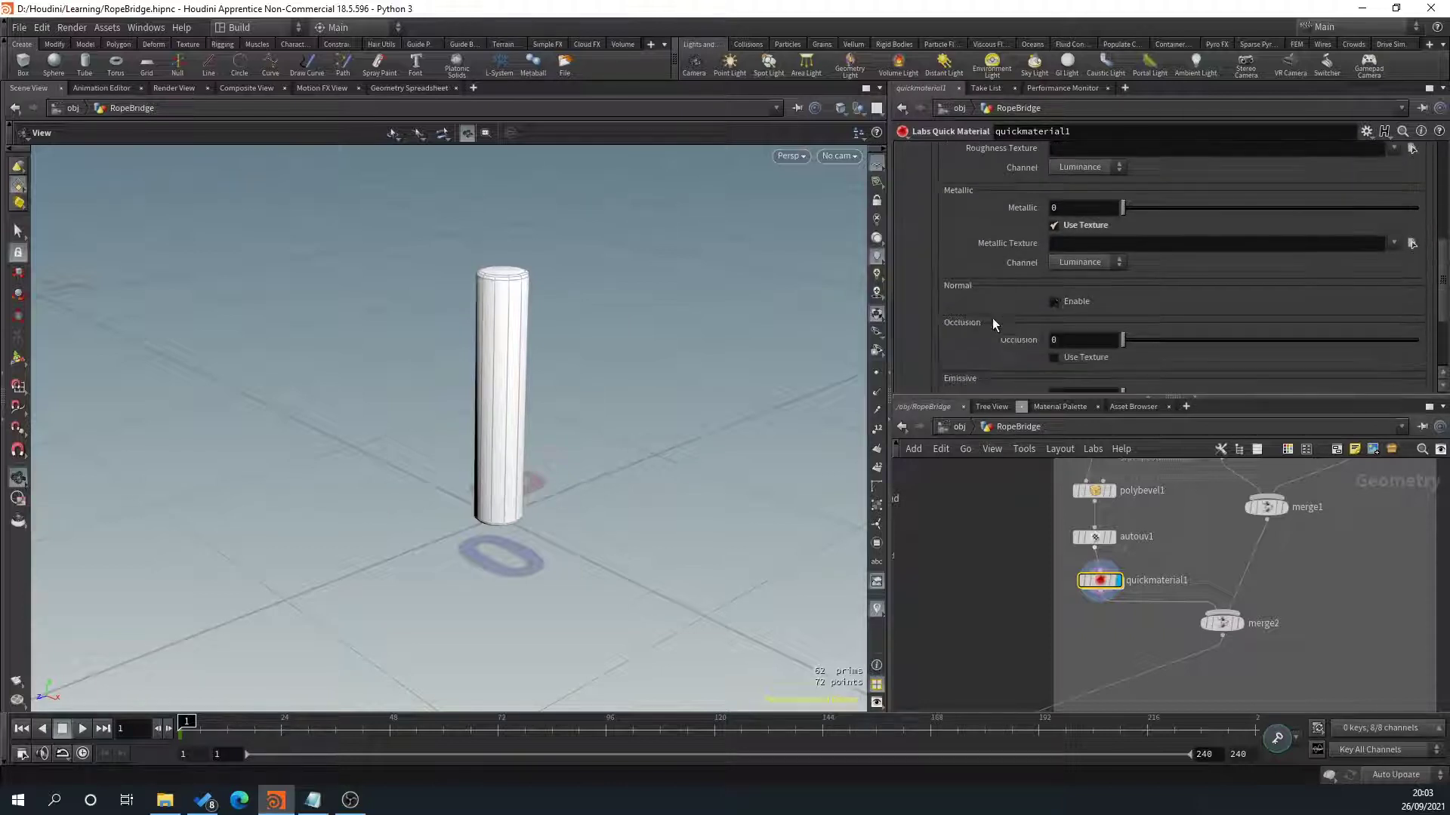
{"action": "left_click", "coordinate": [1054, 302]}
{"action": "scroll", "coordinate": [958, 329], "scroll_direction": "down", "scroll_amount": 3}
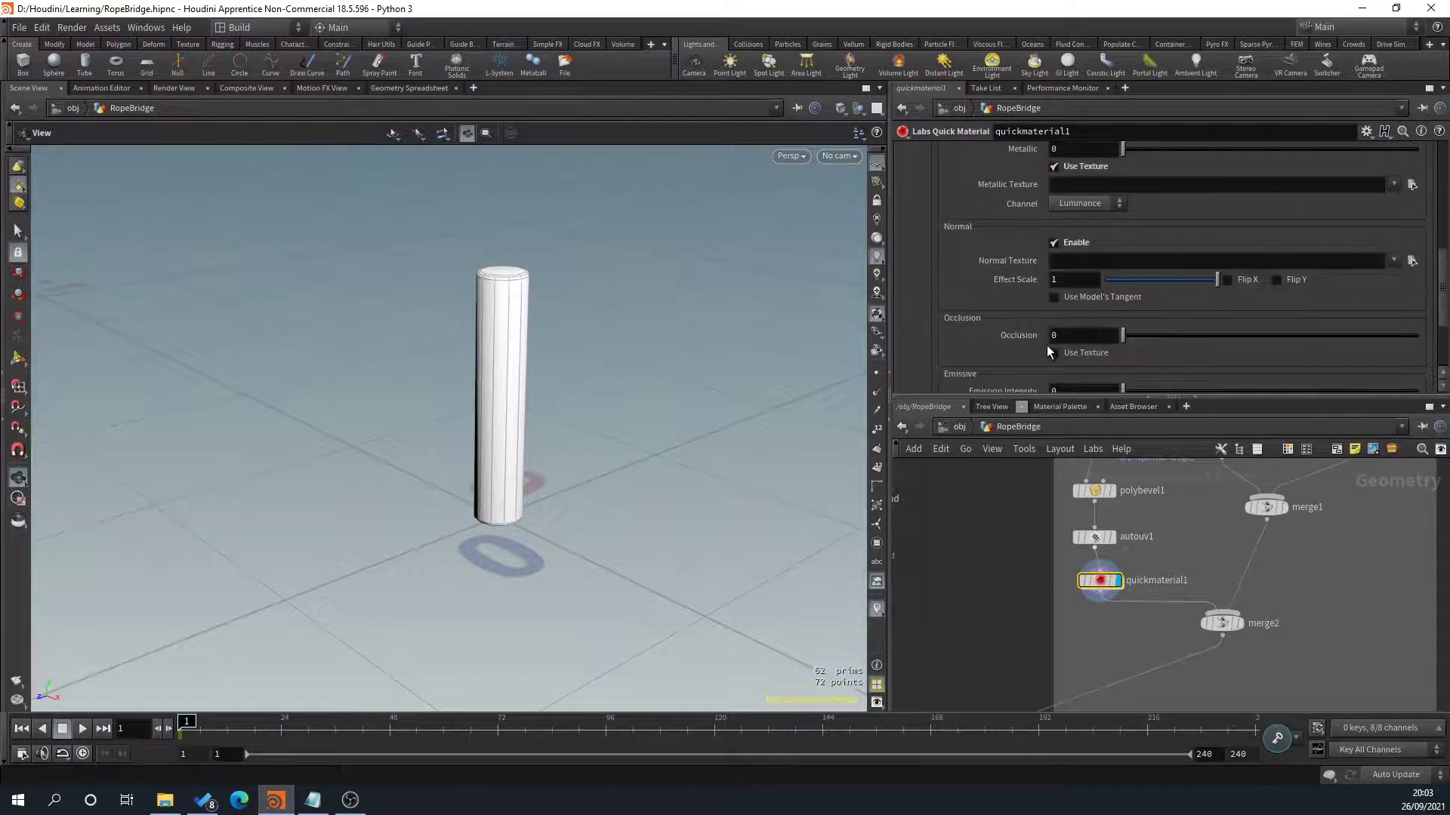
{"action": "scroll", "coordinate": [1054, 324], "scroll_direction": "up", "scroll_amount": 10}
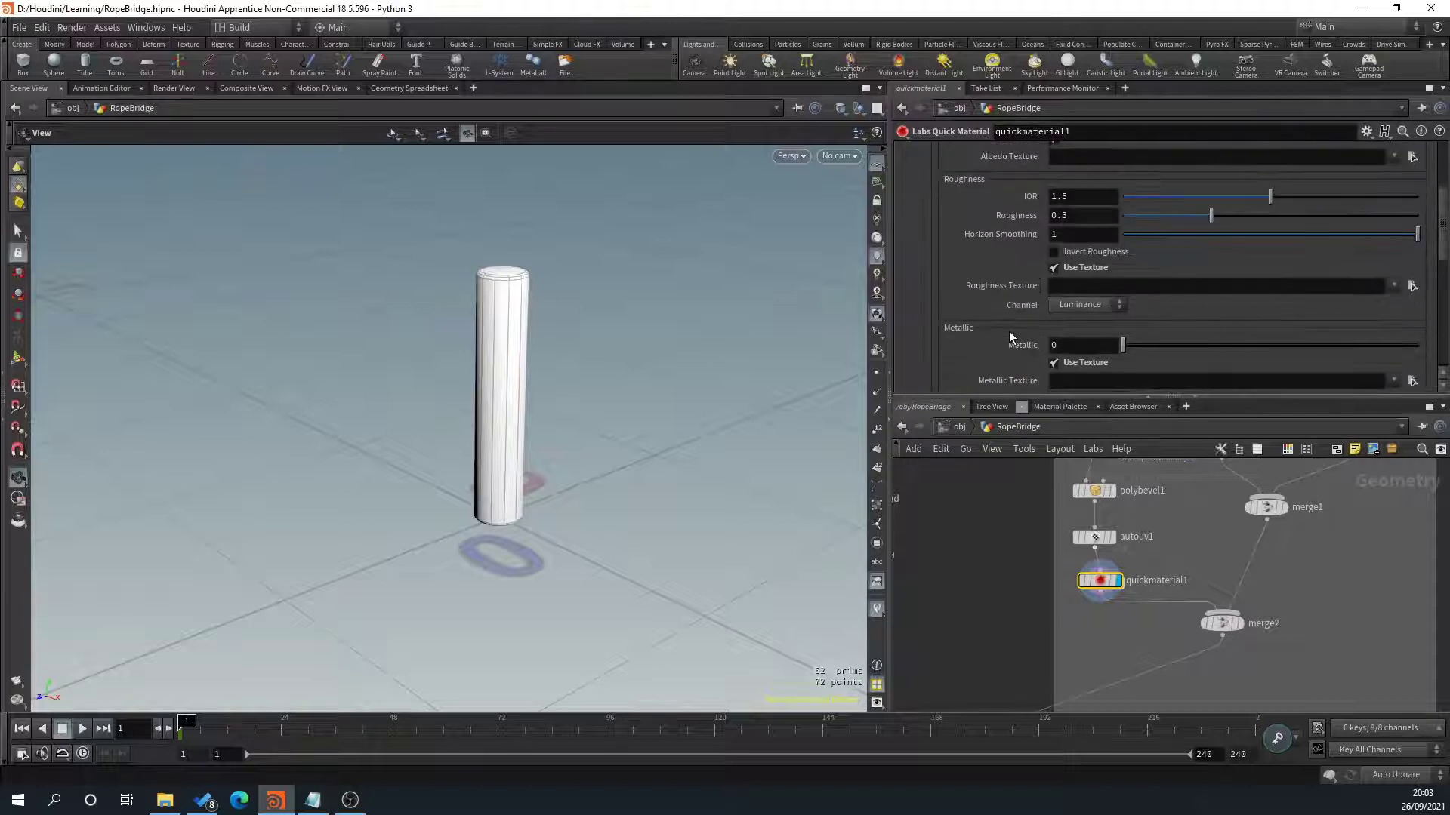
{"action": "scroll", "coordinate": [1010, 336], "scroll_direction": "up", "scroll_amount": 4}
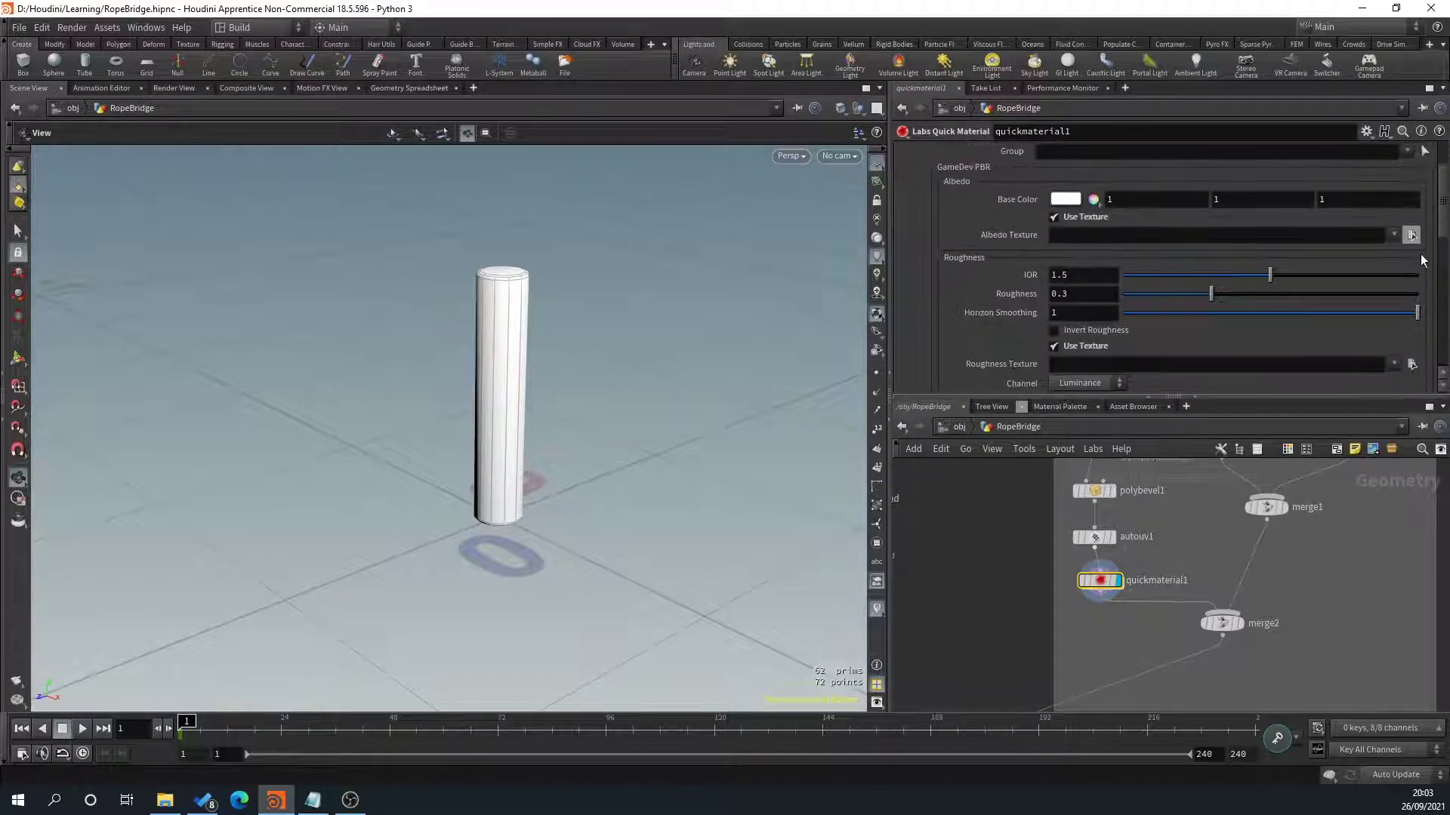
Set quickmaterial1's Albedo Texture to TexturesCom_WoodOldRough3_512_albedo.tif from the Textures folder on the desktop.
{"action": "key", "text": "super+e"}
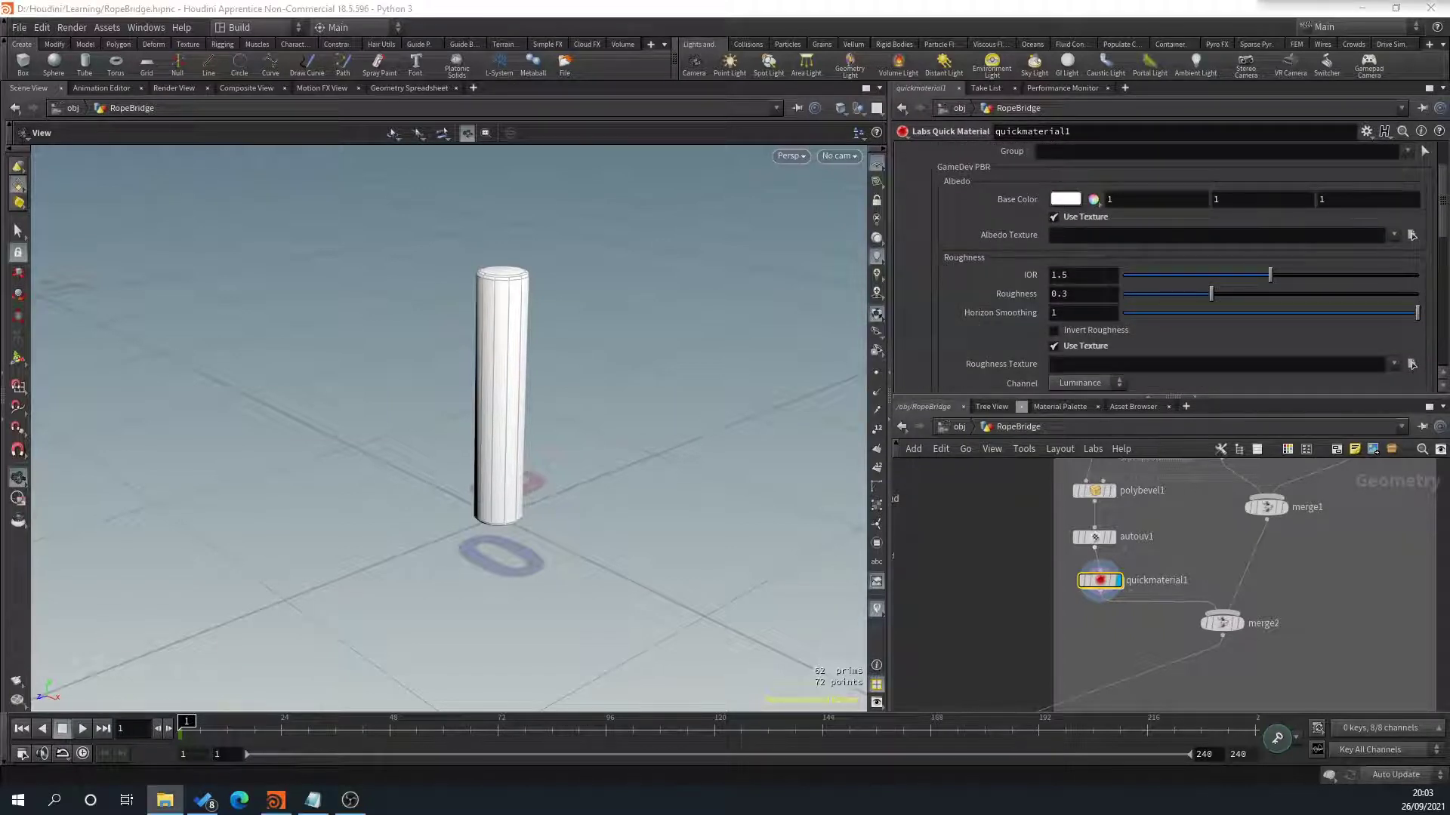
{"action": "left_click", "coordinate": [1411, 235]}
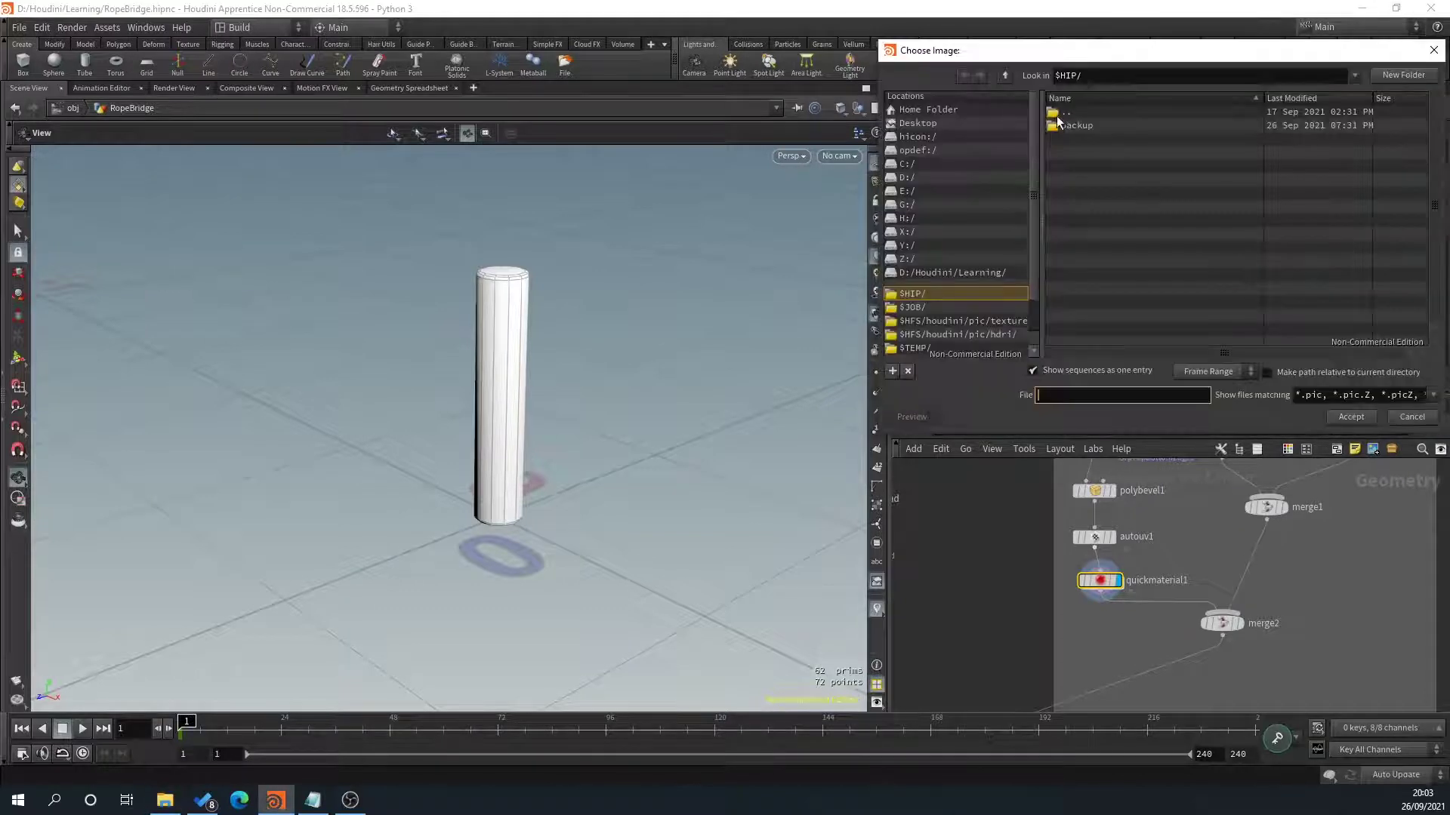
{"action": "key", "text": "ctrl+a"}
{"action": "type", "text": "C:/Users/Joe/Desktop/Textures/"}
{"action": "key", "text": "Return"}
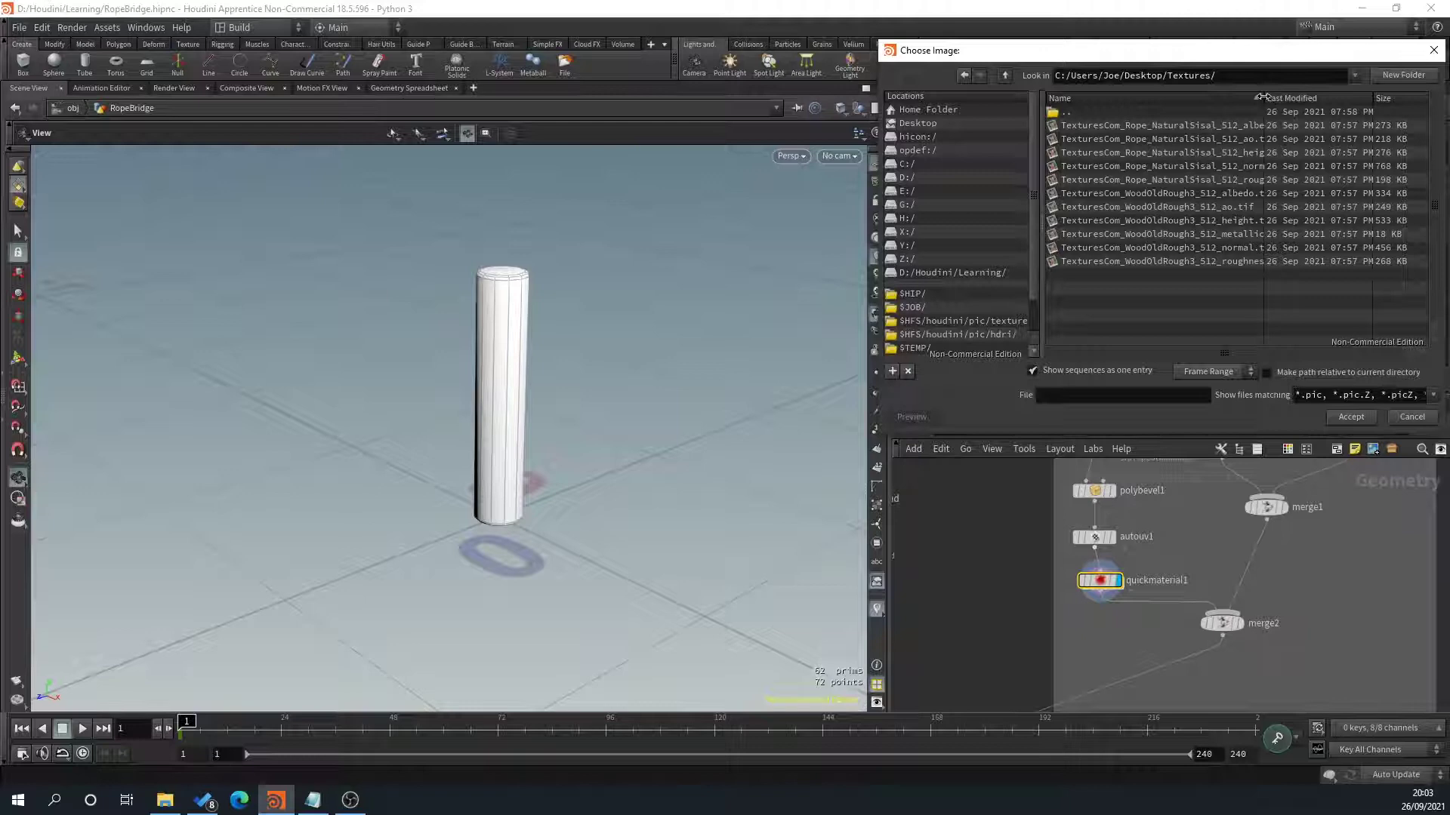
{"action": "left_click_drag", "start_coordinate": [1267, 97], "coordinate": [1313, 97]}
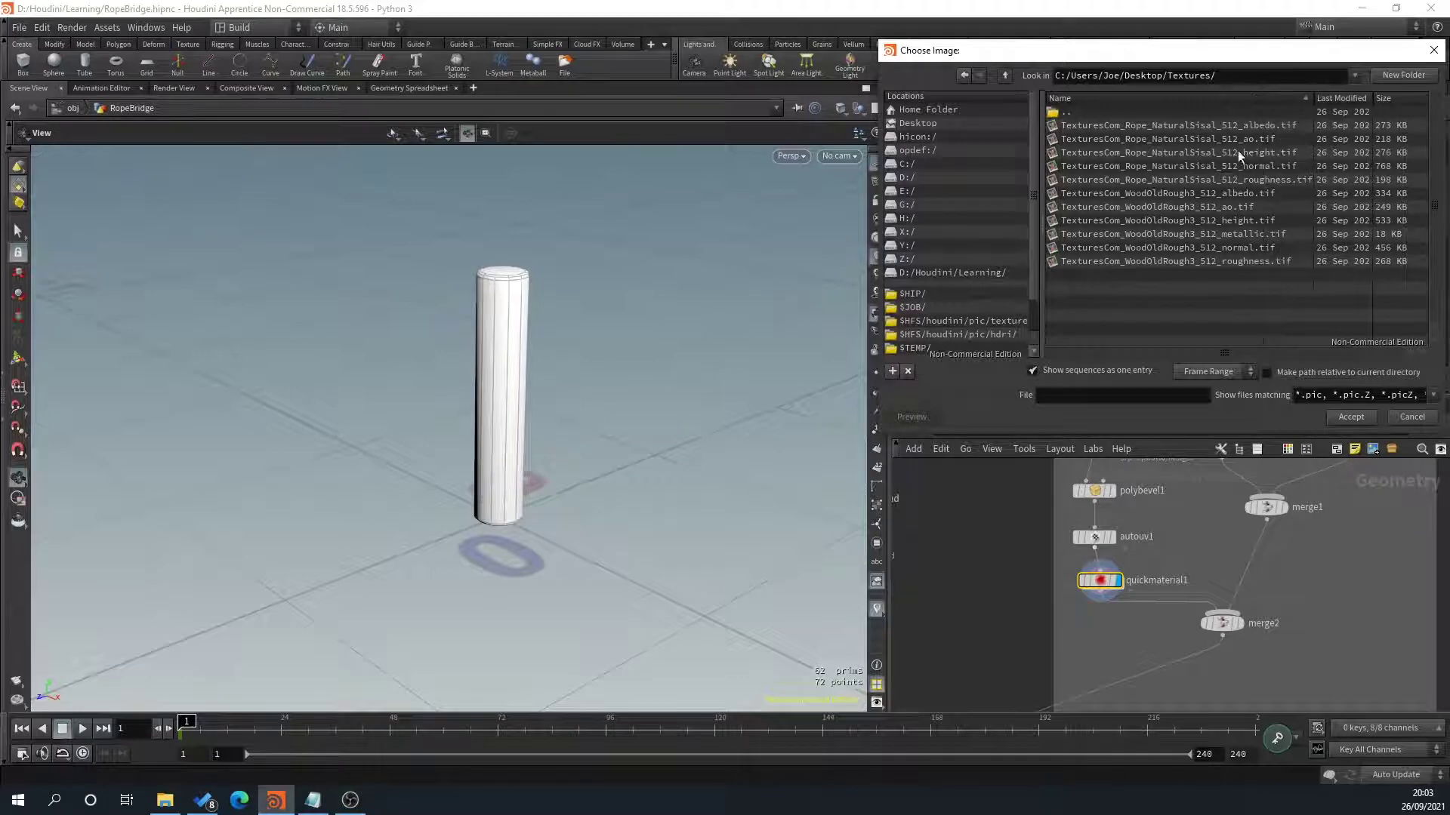
{"action": "double_click", "coordinate": [1230, 192]}
{"action": "scroll", "coordinate": [478, 304], "scroll_direction": "up", "scroll_amount": 5}
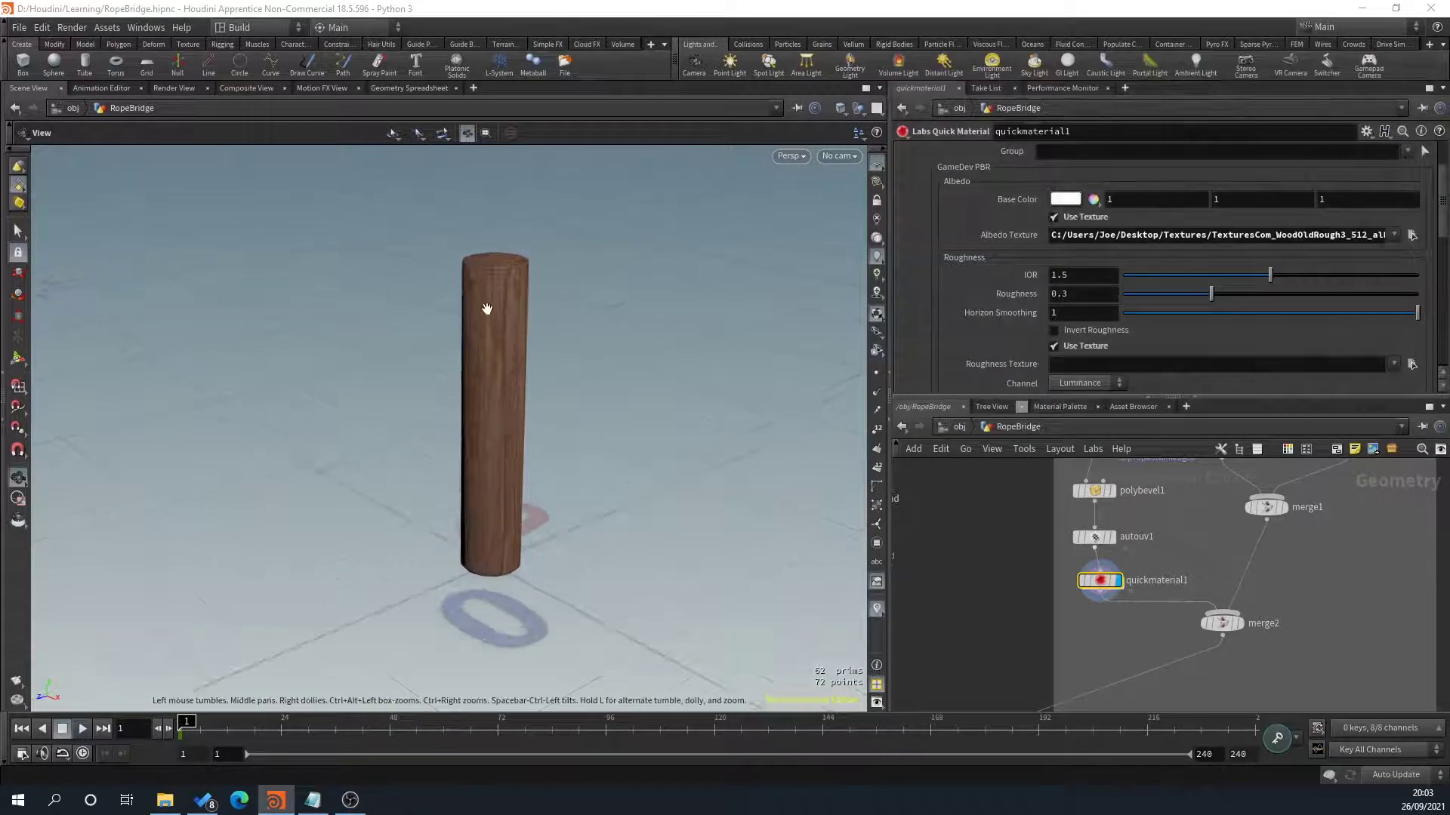
Set the Roughness Texture to TexturesCom_WoodOldRough3_512_roughness.tif and enable Invert Roughness.
{"action": "scroll", "coordinate": [1027, 238], "scroll_direction": "down", "scroll_amount": 5}
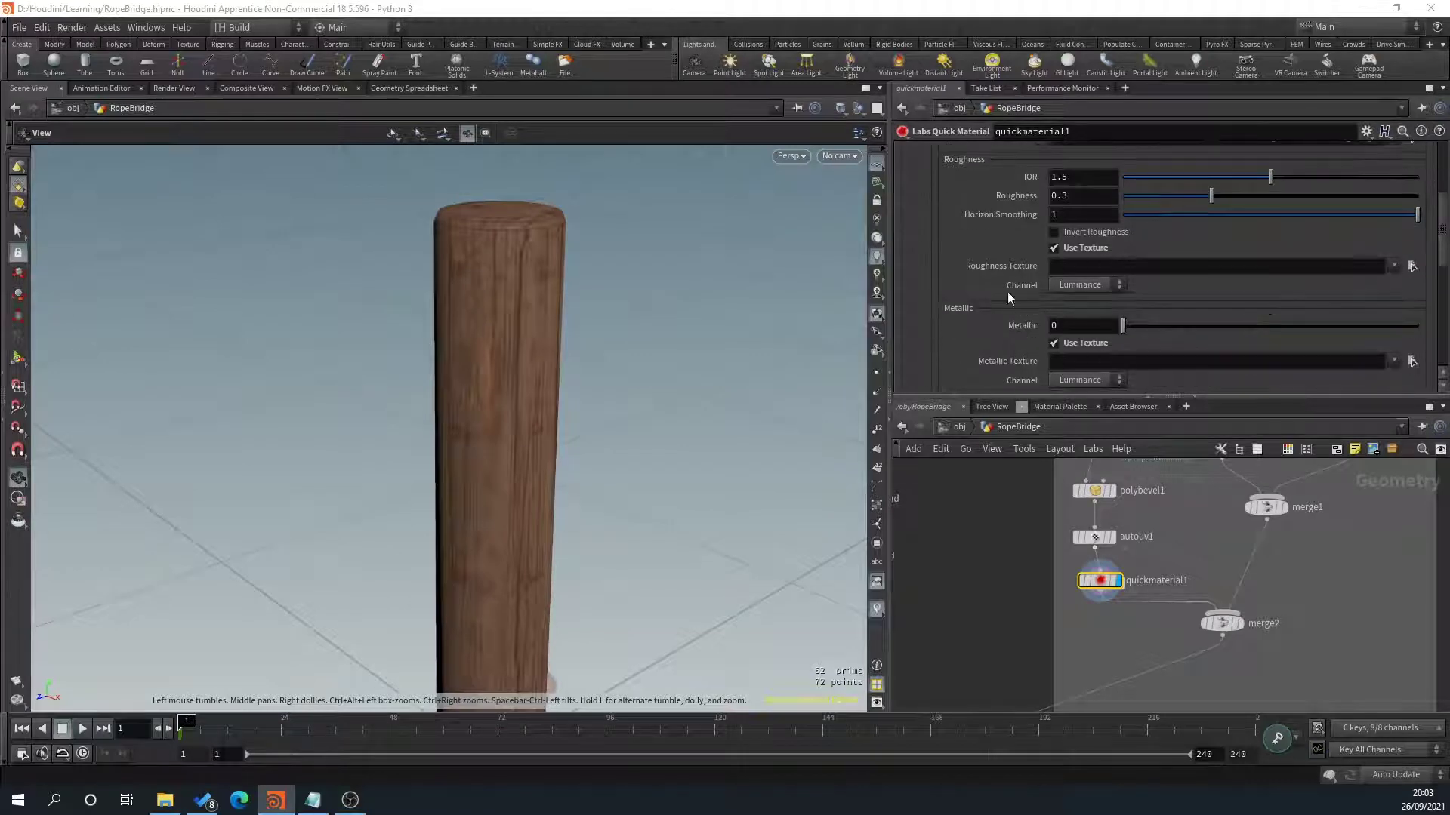
{"action": "scroll", "coordinate": [982, 296], "scroll_direction": "up", "scroll_amount": 3}
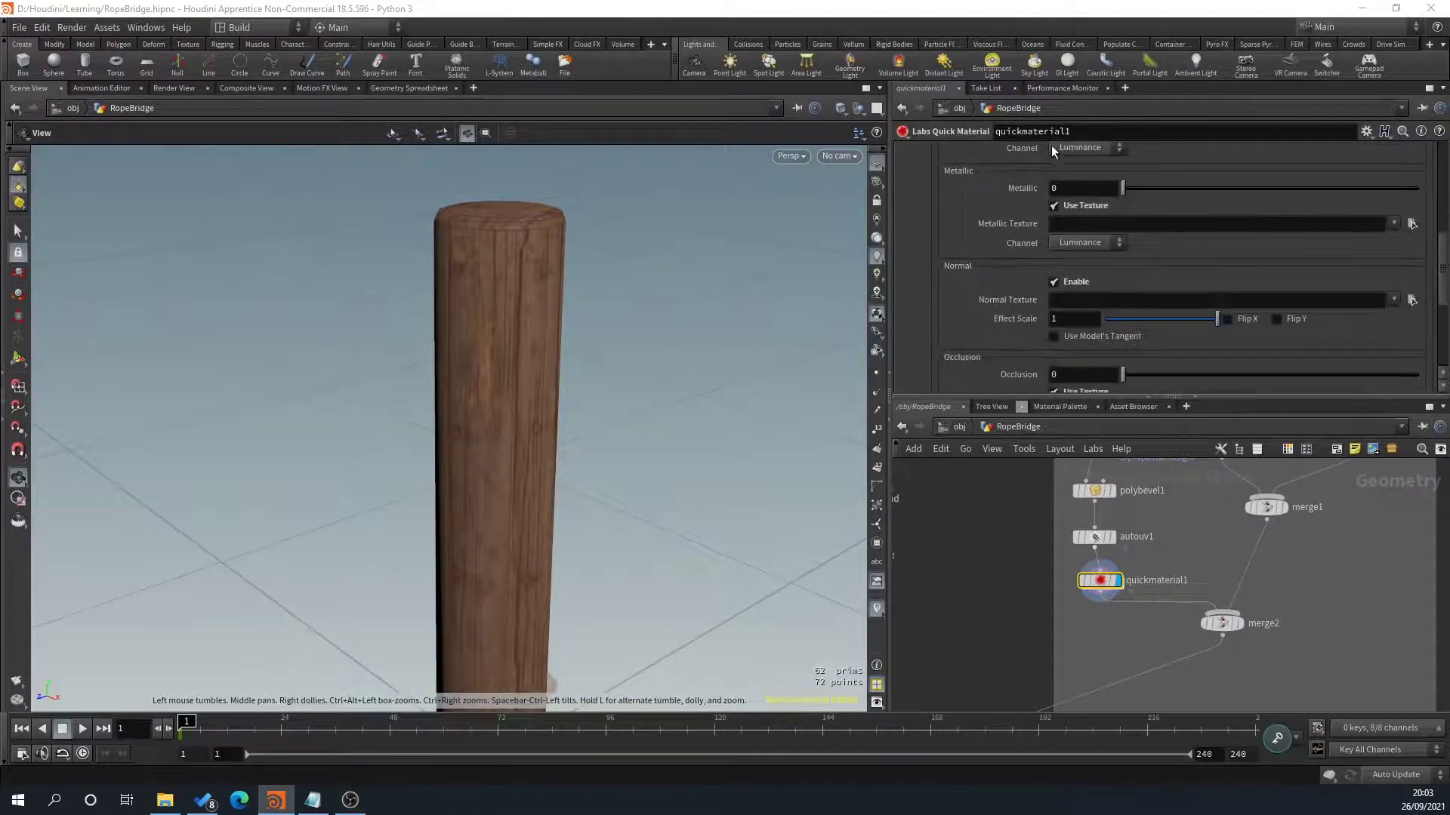
{"action": "scroll", "coordinate": [995, 281], "scroll_direction": "down", "scroll_amount": 1}
{"action": "left_click", "coordinate": [1412, 265]}
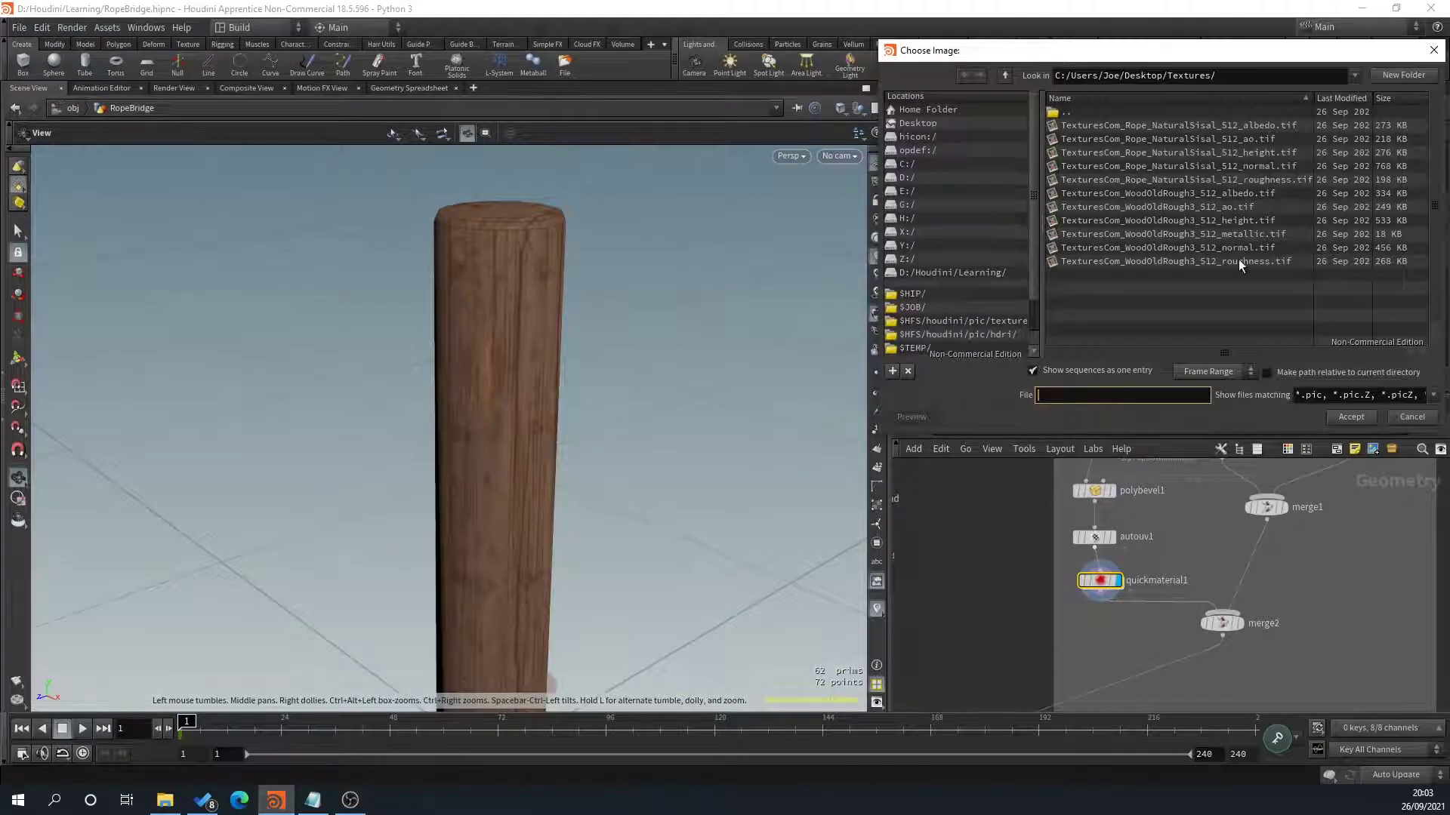
{"action": "double_click", "coordinate": [1238, 261]}
{"action": "scroll", "coordinate": [1025, 278], "scroll_direction": "up", "scroll_amount": 1}
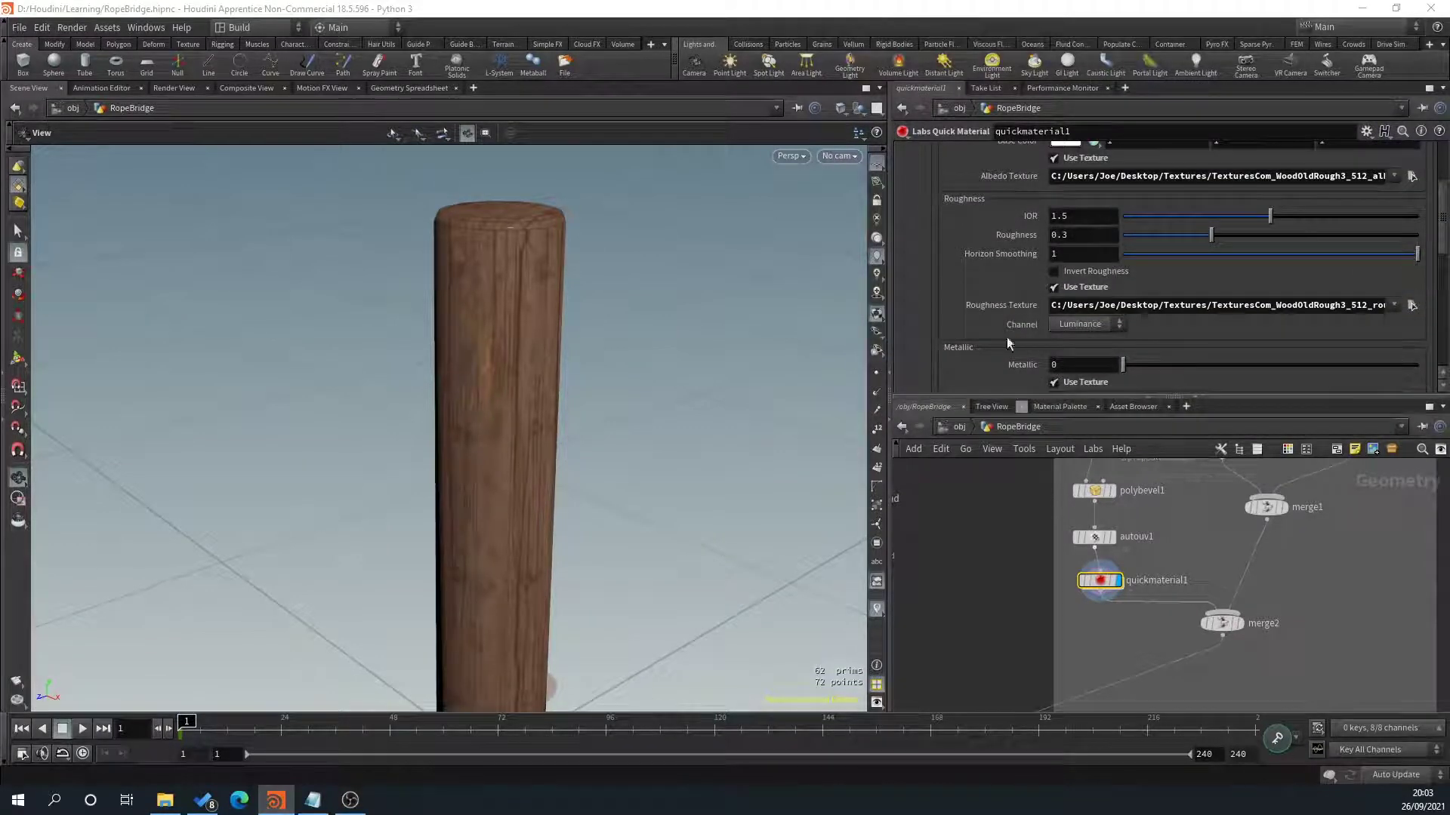
{"action": "left_click", "coordinate": [1054, 271]}
{"action": "scroll", "coordinate": [980, 239], "scroll_direction": "up", "scroll_amount": 3}
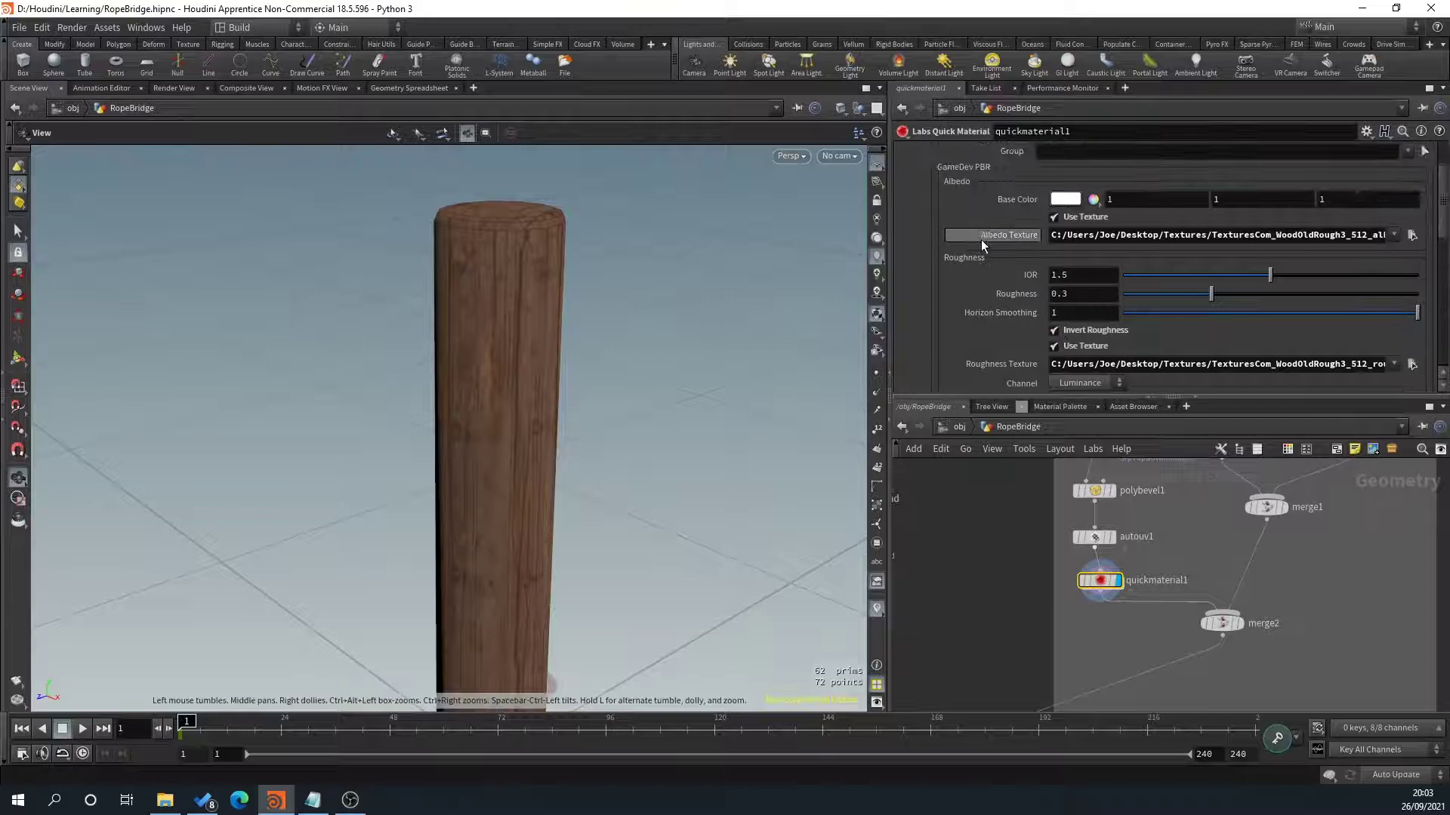
Set the Metallic Texture to TexturesCom_WoodOldRough3_512_metallic.tif and the Normal Texture to TexturesCom_WoodOldRough3_512_normal.tif.
{"action": "scroll", "coordinate": [981, 238], "scroll_direction": "down", "scroll_amount": 3}
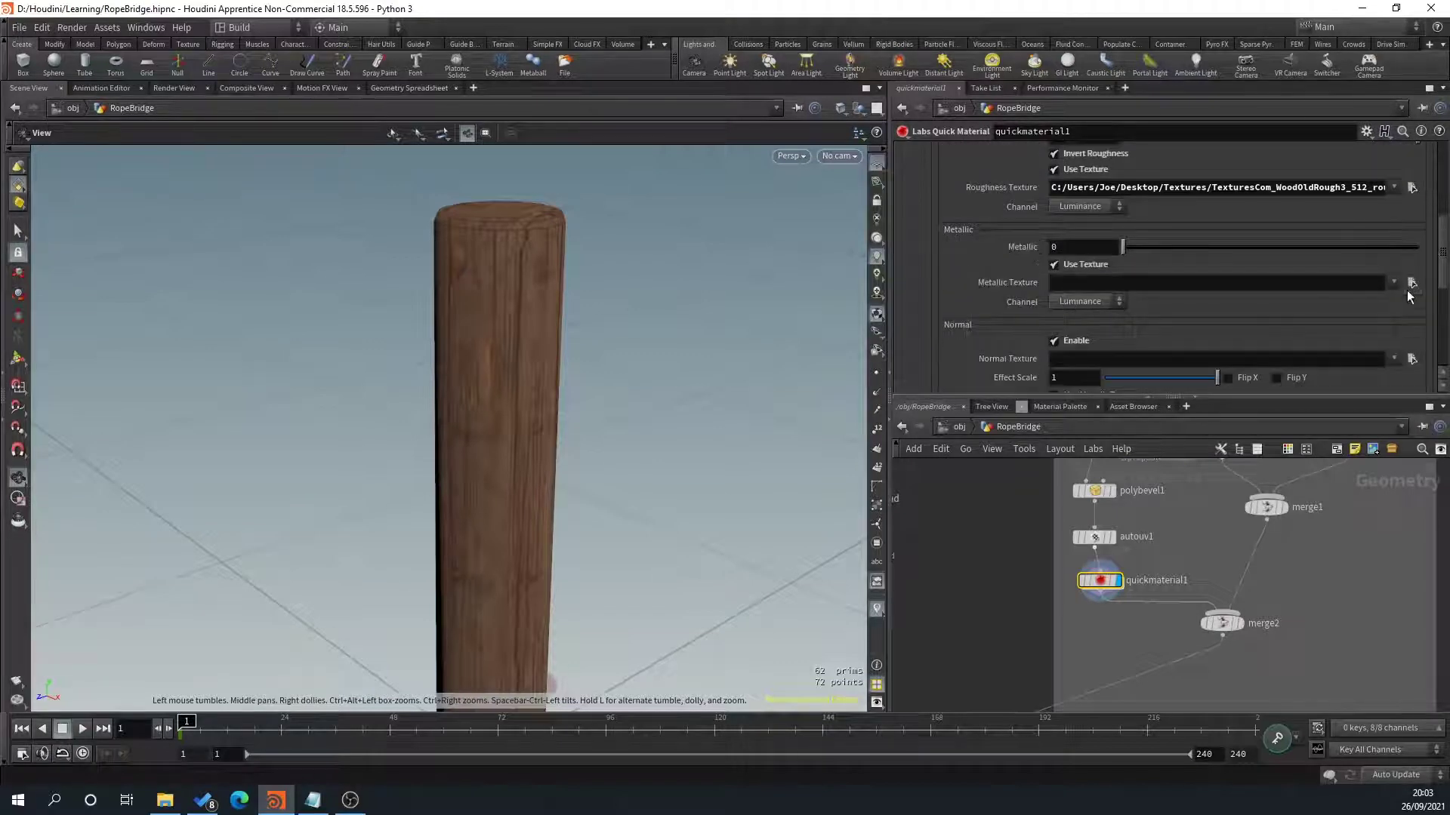
{"action": "left_click", "coordinate": [1410, 284]}
{"action": "double_click", "coordinate": [1244, 234]}
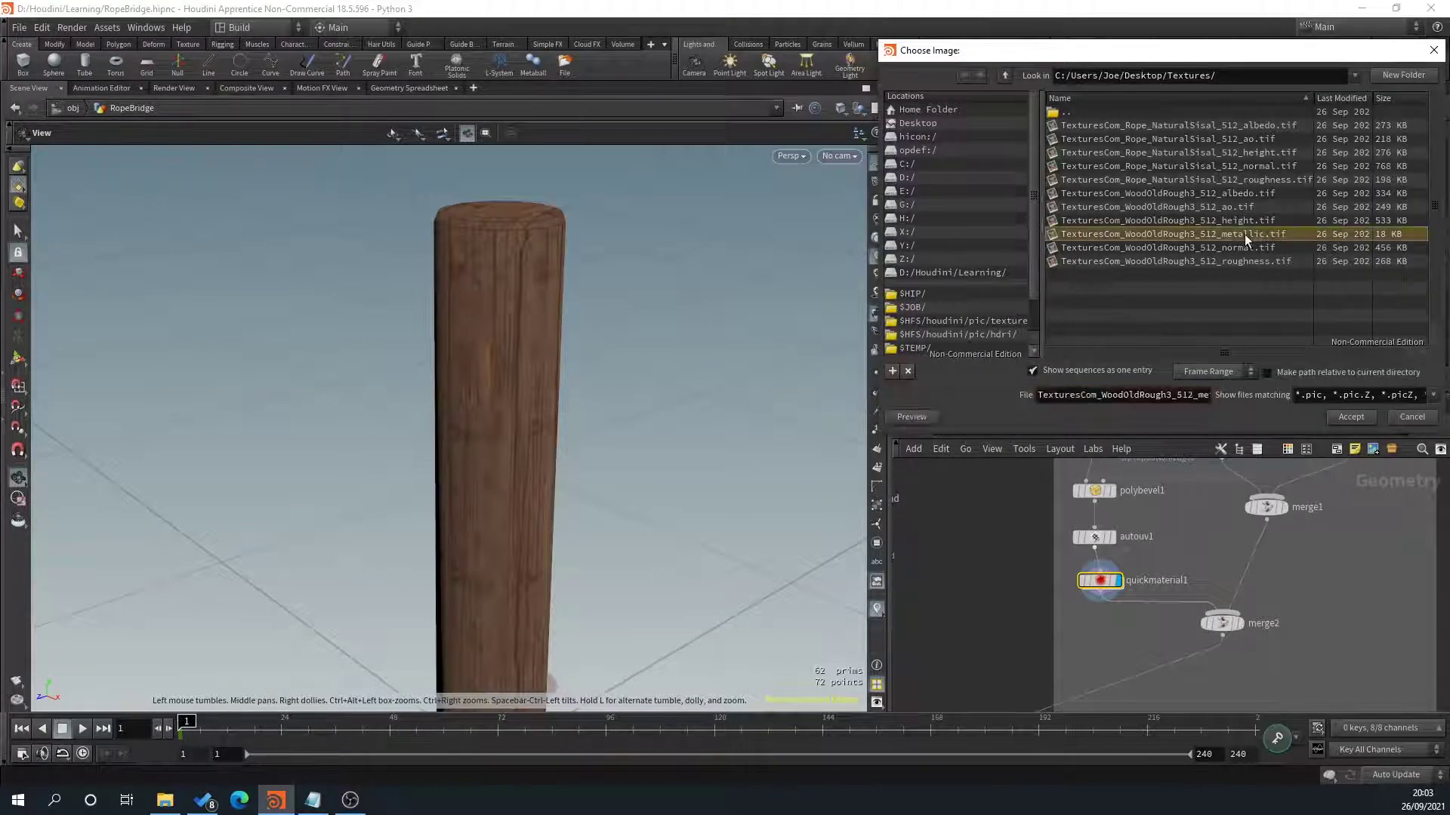
{"action": "scroll", "coordinate": [1148, 317], "scroll_direction": "down", "scroll_amount": 2}
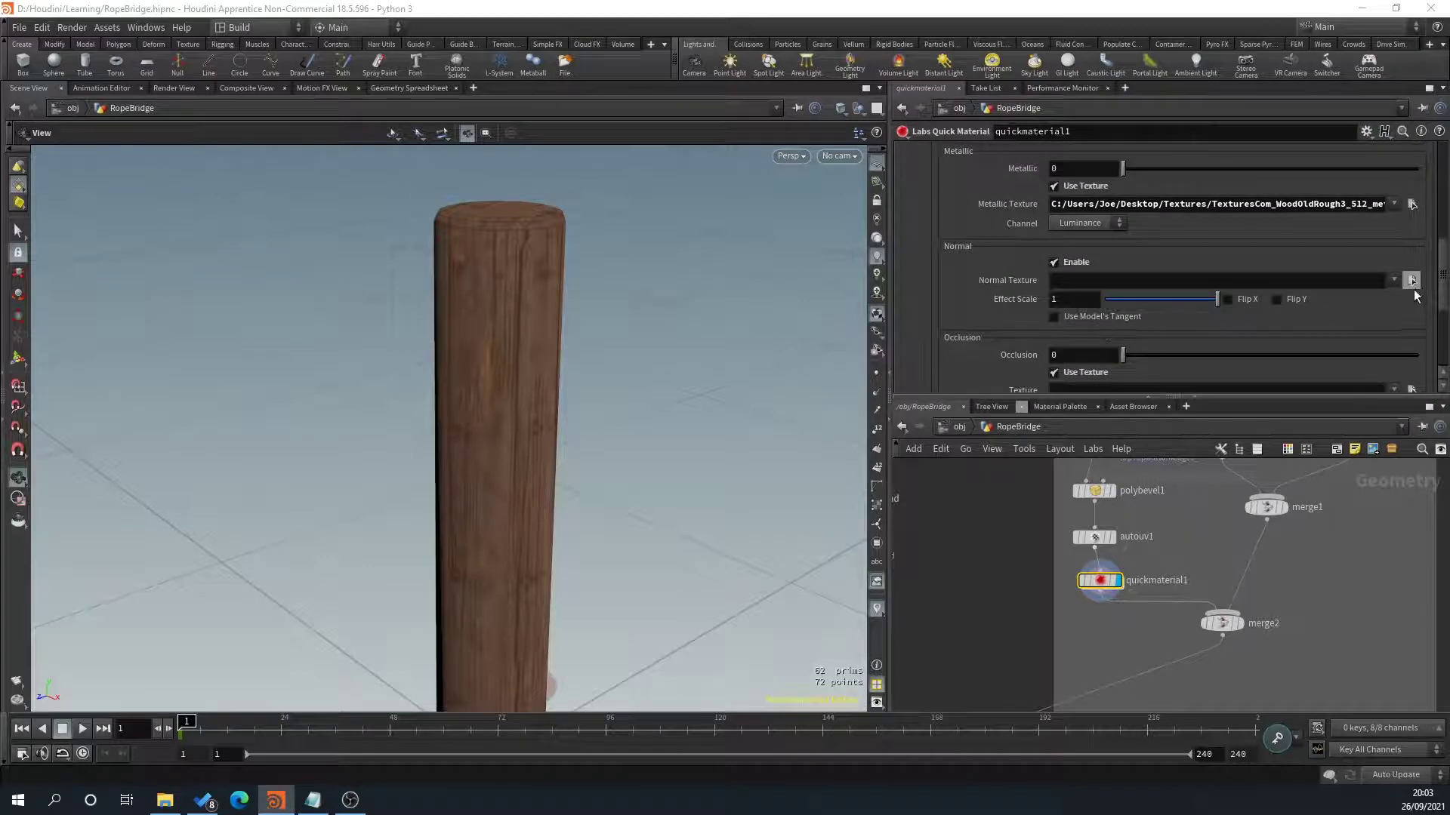
{"action": "left_click", "coordinate": [1411, 281]}
{"action": "double_click", "coordinate": [1208, 248]}
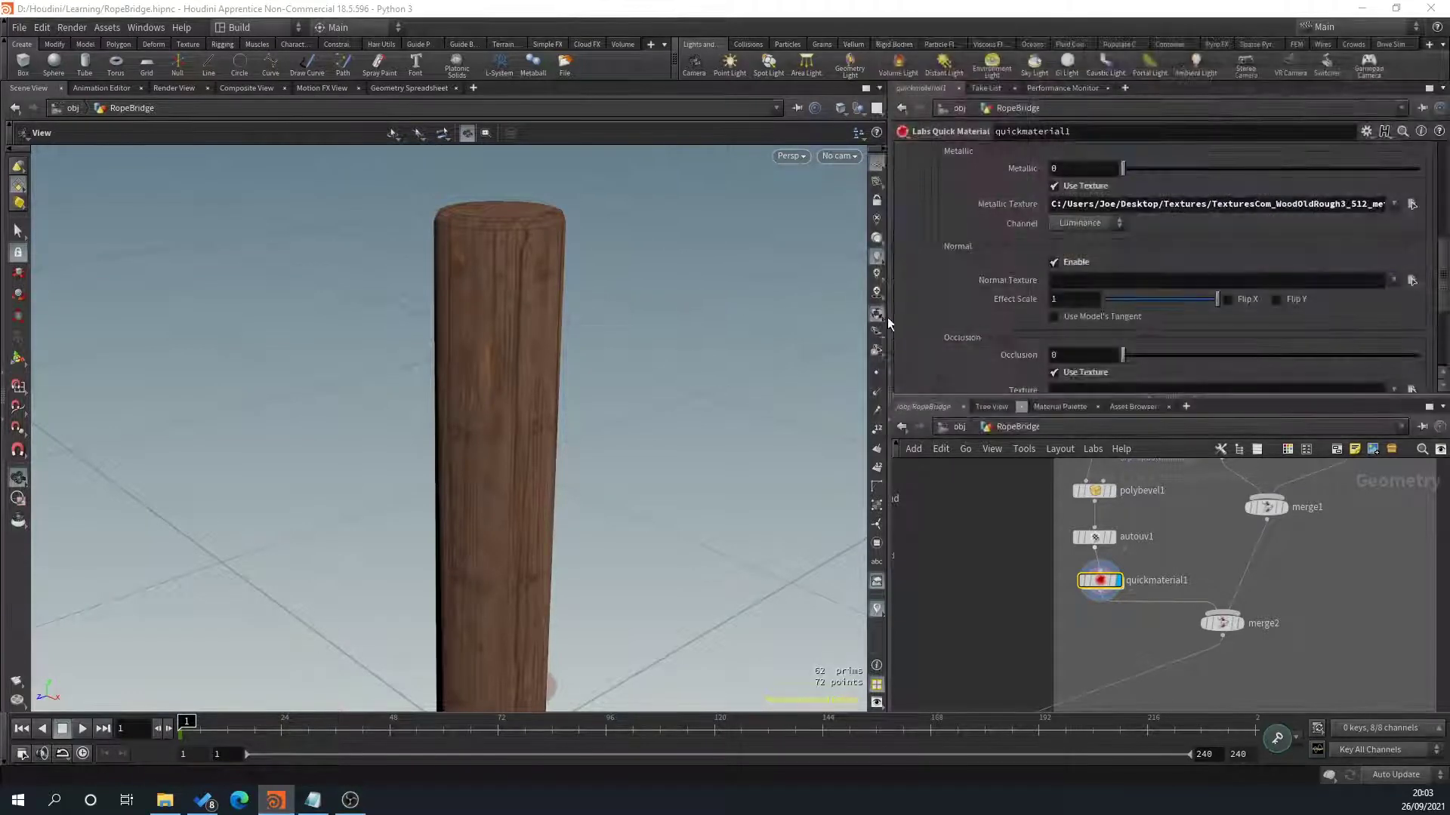
{"action": "left_click_drag", "start_coordinate": [491, 424], "coordinate": [502, 309]}
Set the Occlusion texture to TexturesCom_WoodOldRough3_512_ao.tif and check the whole textured post.
{"action": "scroll", "coordinate": [1372, 297], "scroll_direction": "down", "scroll_amount": 3}
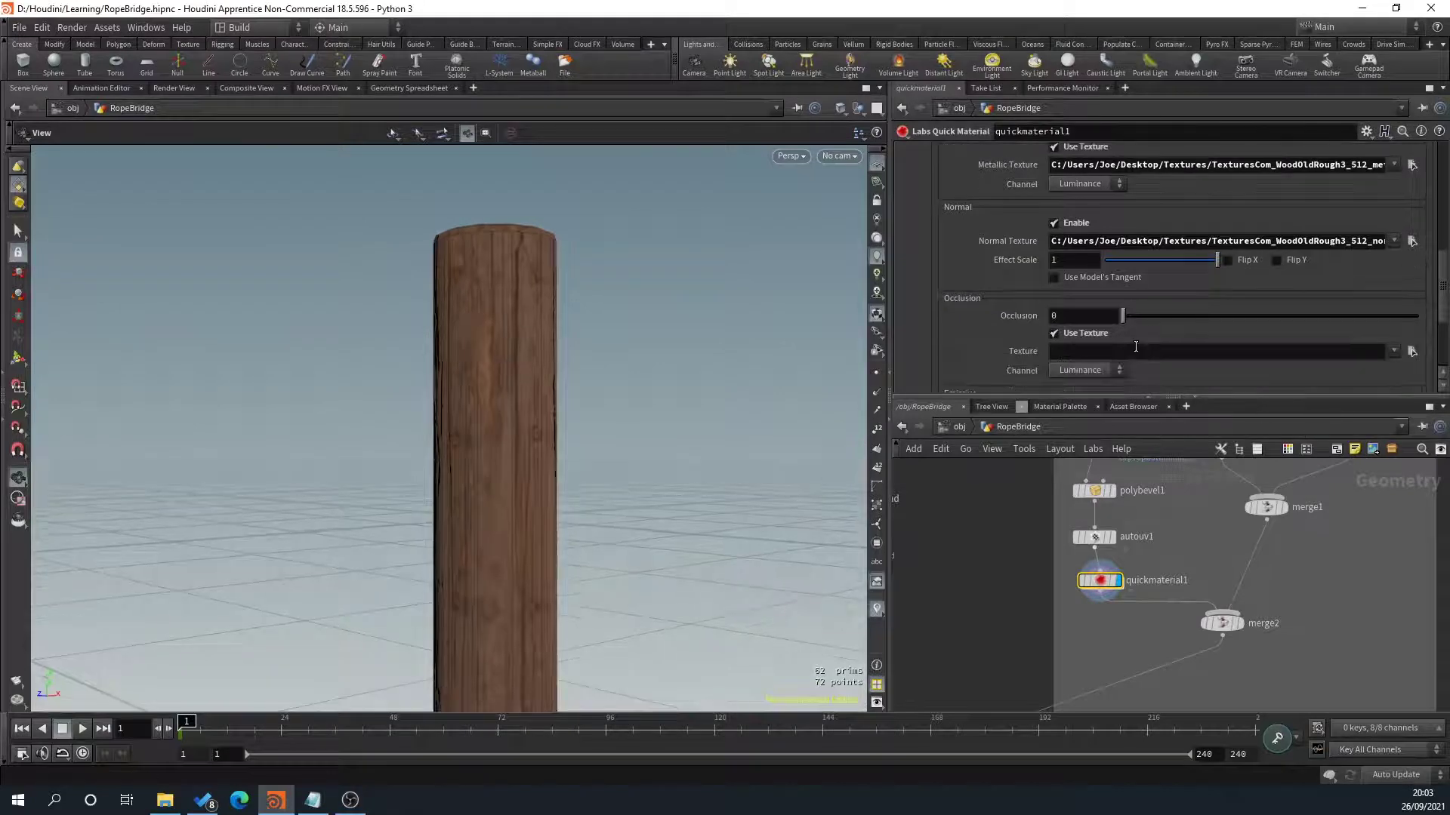
{"action": "left_click", "coordinate": [1412, 273]}
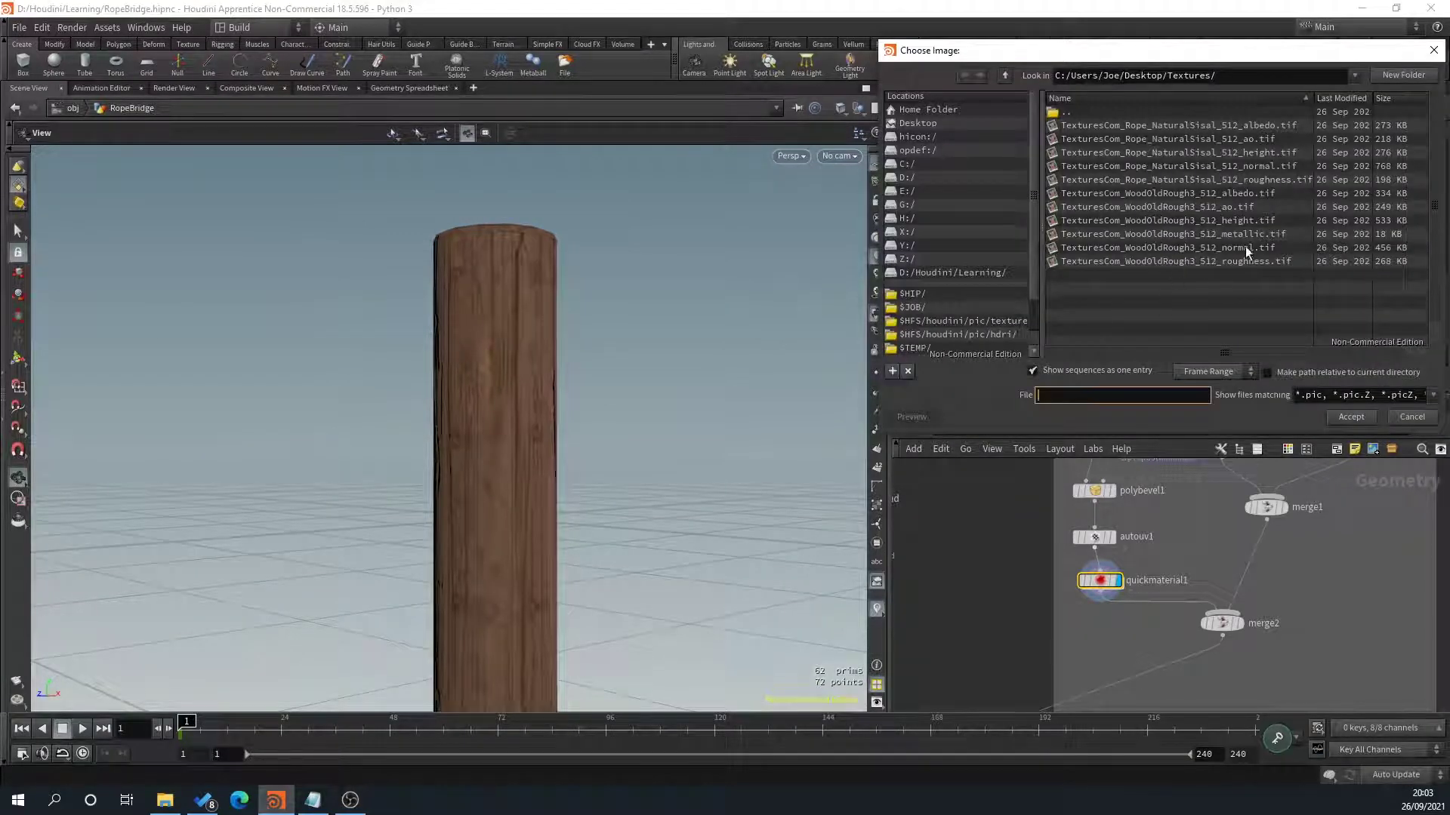
{"action": "double_click", "coordinate": [1261, 204]}
{"action": "scroll", "coordinate": [631, 405], "scroll_direction": "down", "scroll_amount": 3}
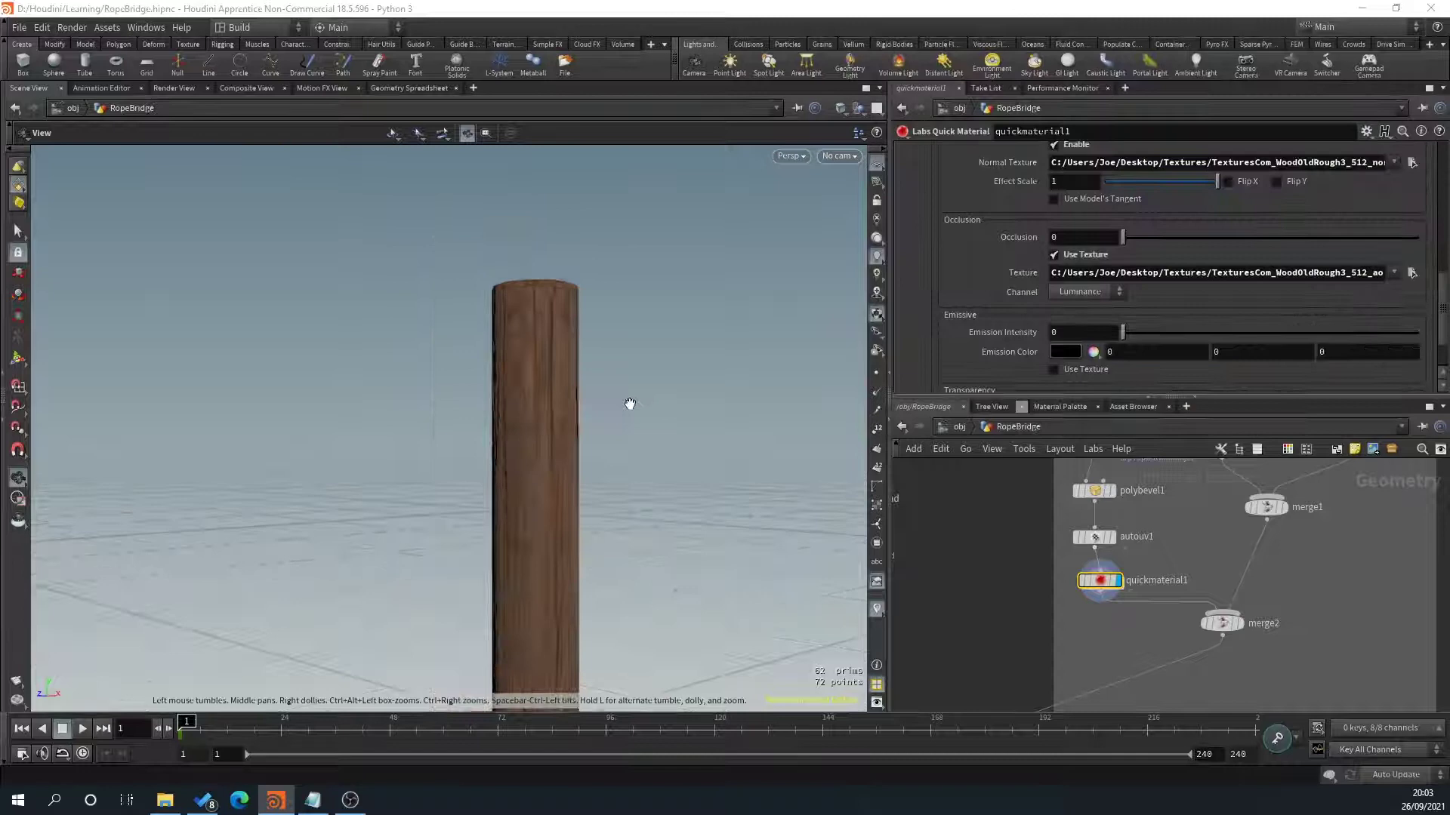
{"action": "left_click_drag", "start_coordinate": [631, 404], "coordinate": [611, 475]}
Align quickmaterial1 under autouv1 and copy both nodes.
{"action": "scroll", "coordinate": [1175, 524], "scroll_direction": "down", "scroll_amount": 1}
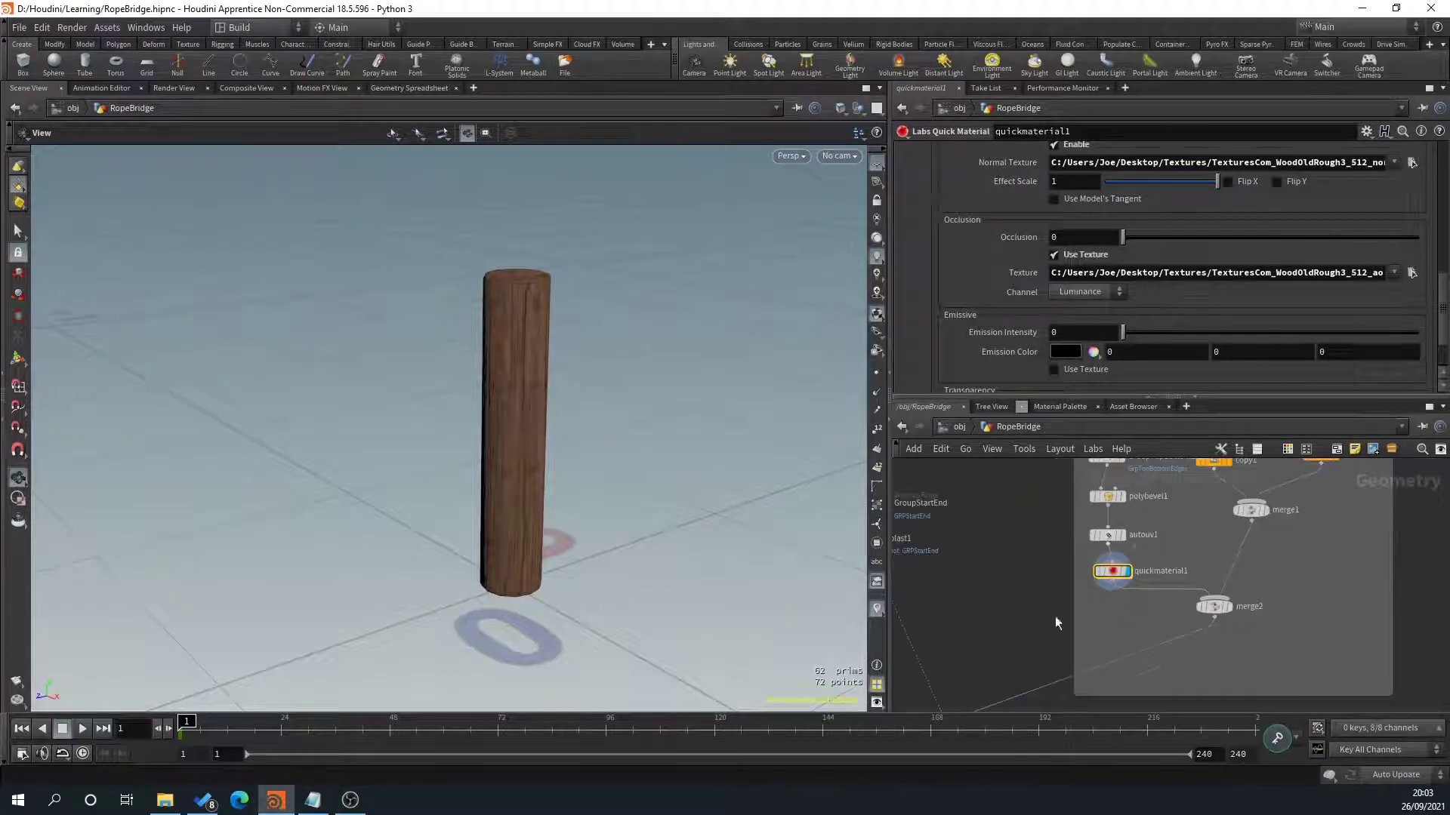
{"action": "left_click_drag", "start_coordinate": [1109, 571], "coordinate": [1120, 579]}
{"action": "left_click", "coordinate": [1035, 506]}
{"action": "key", "text": "ctrl+c"}
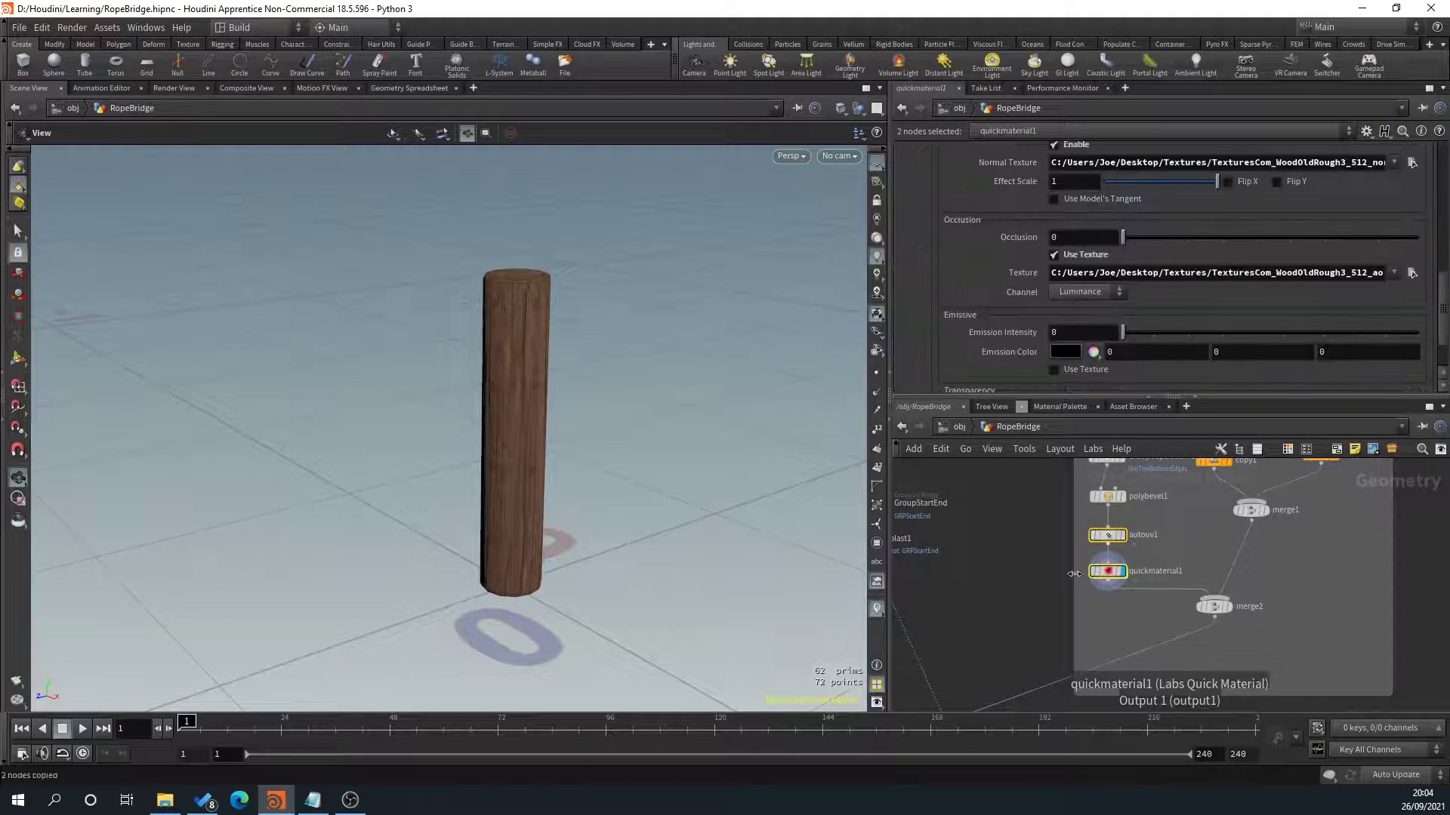
Display the result of polybevel2, the single plank, in the plank network.
{"action": "scroll", "coordinate": [998, 556], "scroll_direction": "down", "scroll_amount": 2}
{"action": "middle_click_drag", "start_coordinate": [963, 578], "coordinate": [1172, 555]}
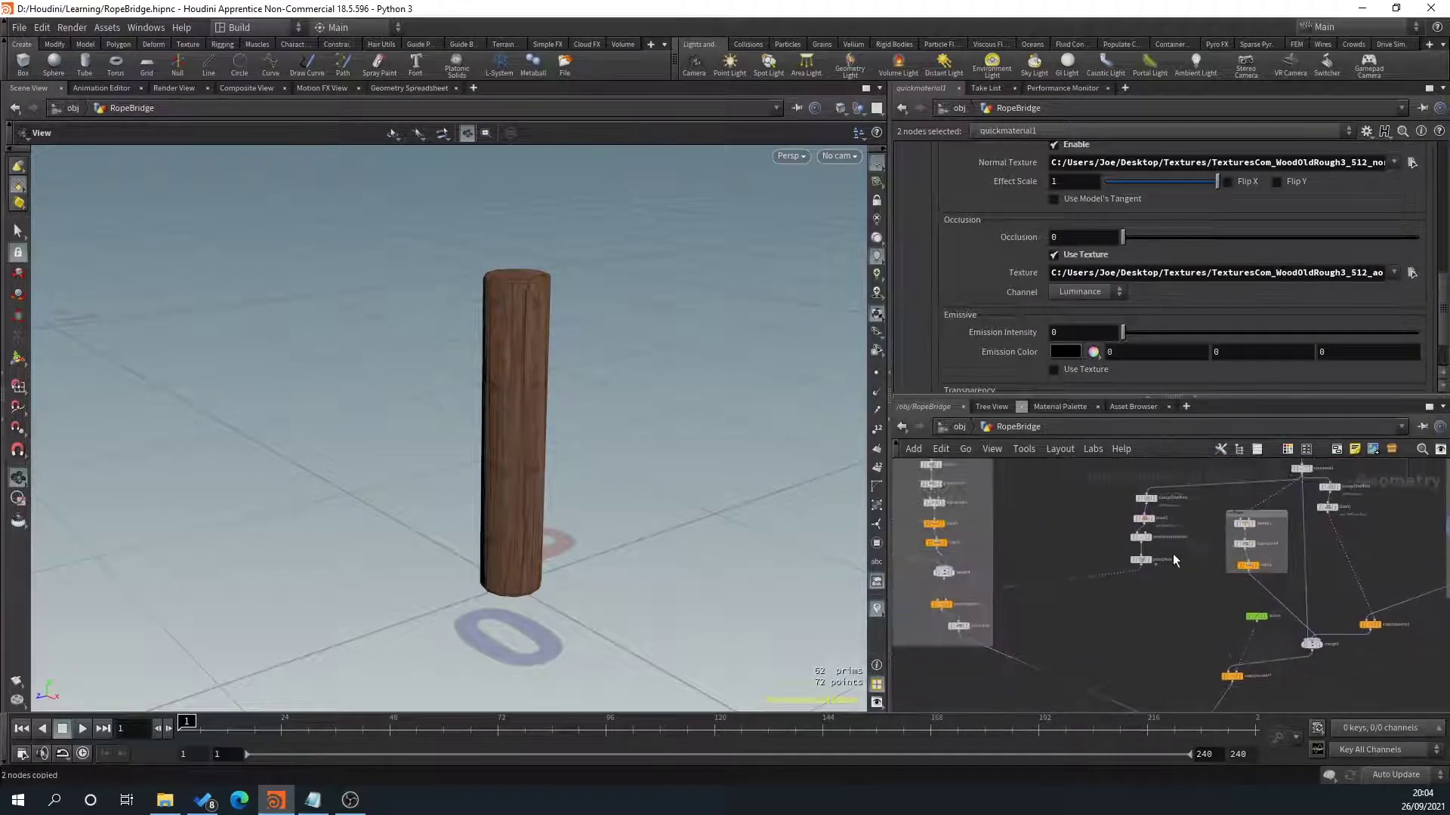
{"action": "left_click", "coordinate": [969, 626]}
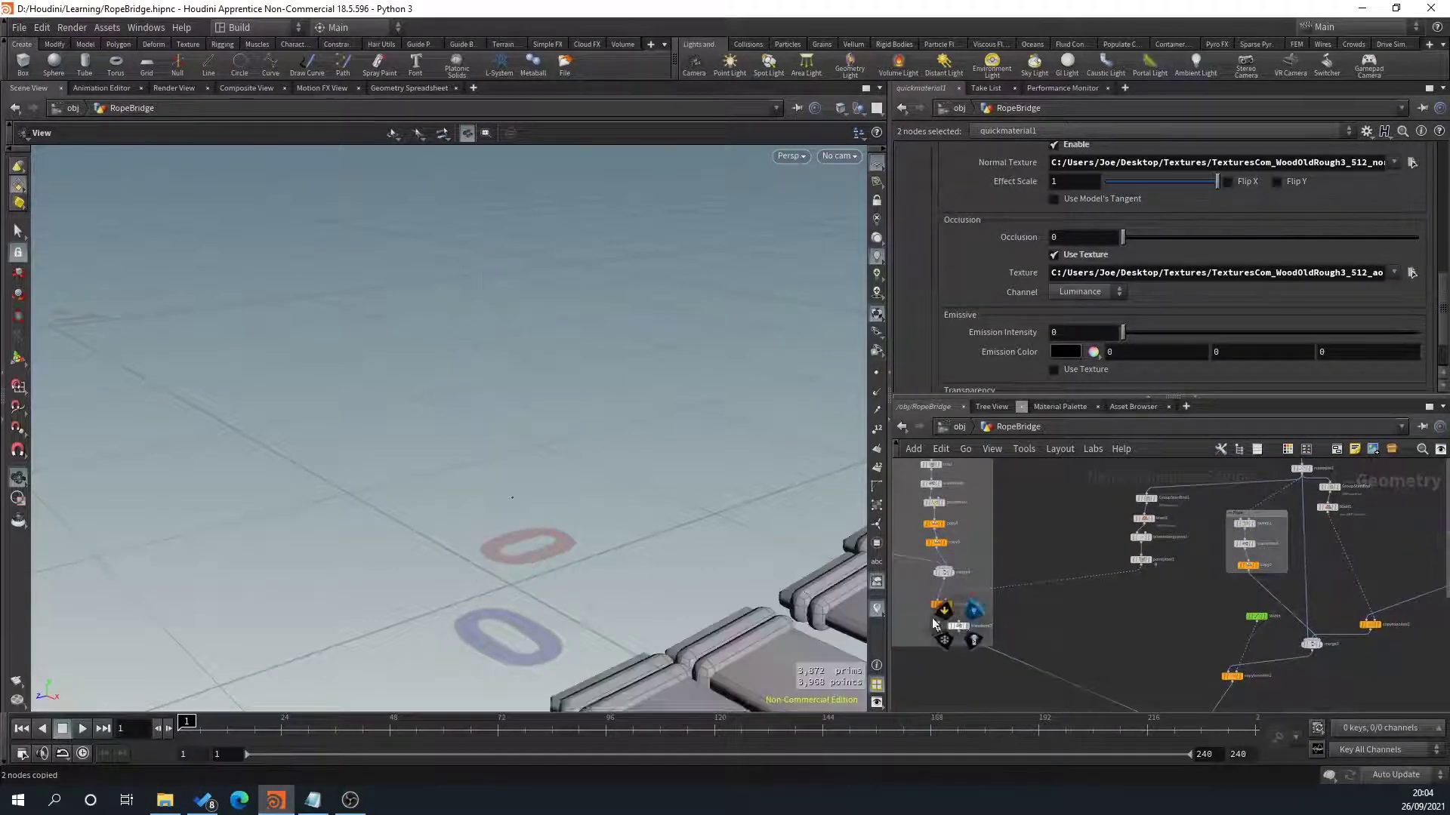
{"action": "scroll", "coordinate": [724, 569], "scroll_direction": "down", "scroll_amount": 3}
{"action": "middle_click_drag", "start_coordinate": [980, 587], "coordinate": [1096, 634]}
{"action": "scroll", "coordinate": [1076, 565], "scroll_direction": "up", "scroll_amount": 4}
{"action": "left_click", "coordinate": [1059, 629]}
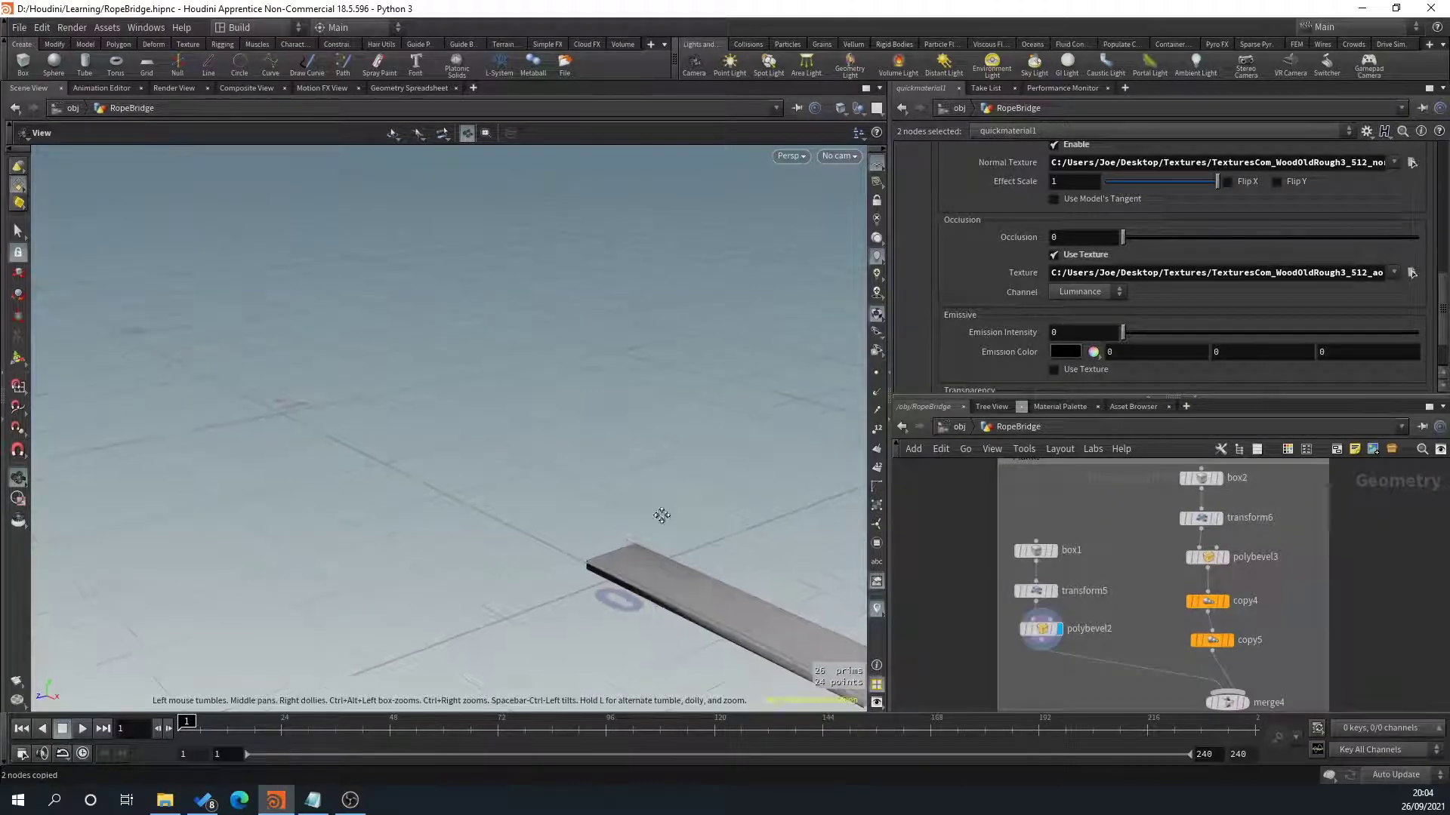
Move polybevel2 up to make room and paste the copied Auto UV and Quick Material nodes below it.
{"action": "left_click_drag", "start_coordinate": [1041, 603], "coordinate": [1046, 633]}
{"action": "key", "text": "ctrl+z"}
{"action": "left_click_drag", "start_coordinate": [1047, 633], "coordinate": [1052, 555]}
{"action": "left_click", "coordinate": [1037, 625]}
{"action": "key", "text": "ctrl+v"}
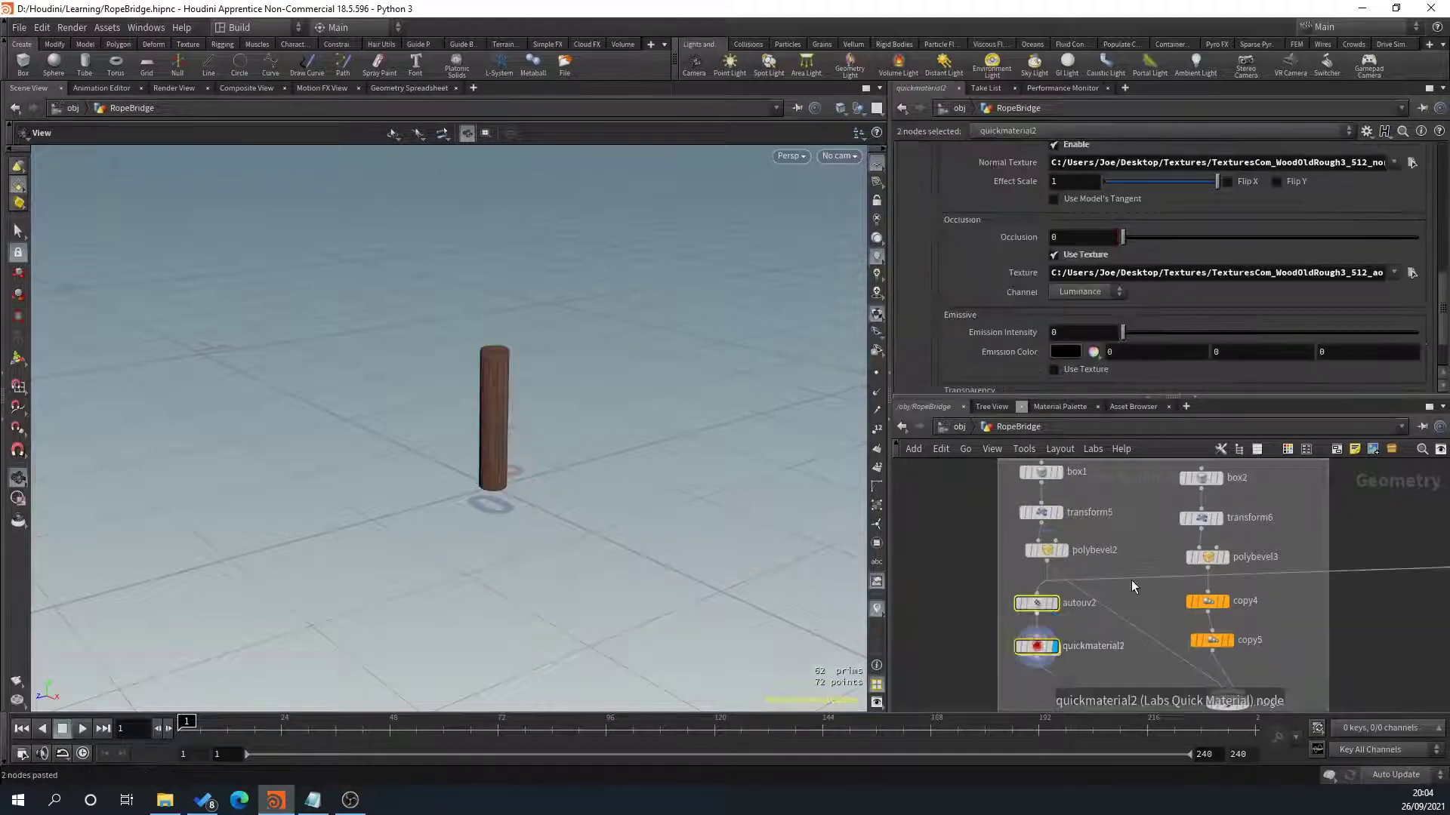
Feed autouv2 from polybevel2 instead of the post's node, and connect quickmaterial2 to merge4 in place of polybevel2's direct wire.
{"action": "key", "text": "Delete"}
{"action": "left_click_drag", "start_coordinate": [1046, 562], "coordinate": [1042, 622]}
{"action": "middle_click_drag", "start_coordinate": [1042, 622], "coordinate": [1014, 571]}
{"action": "left_click", "coordinate": [1009, 543]}
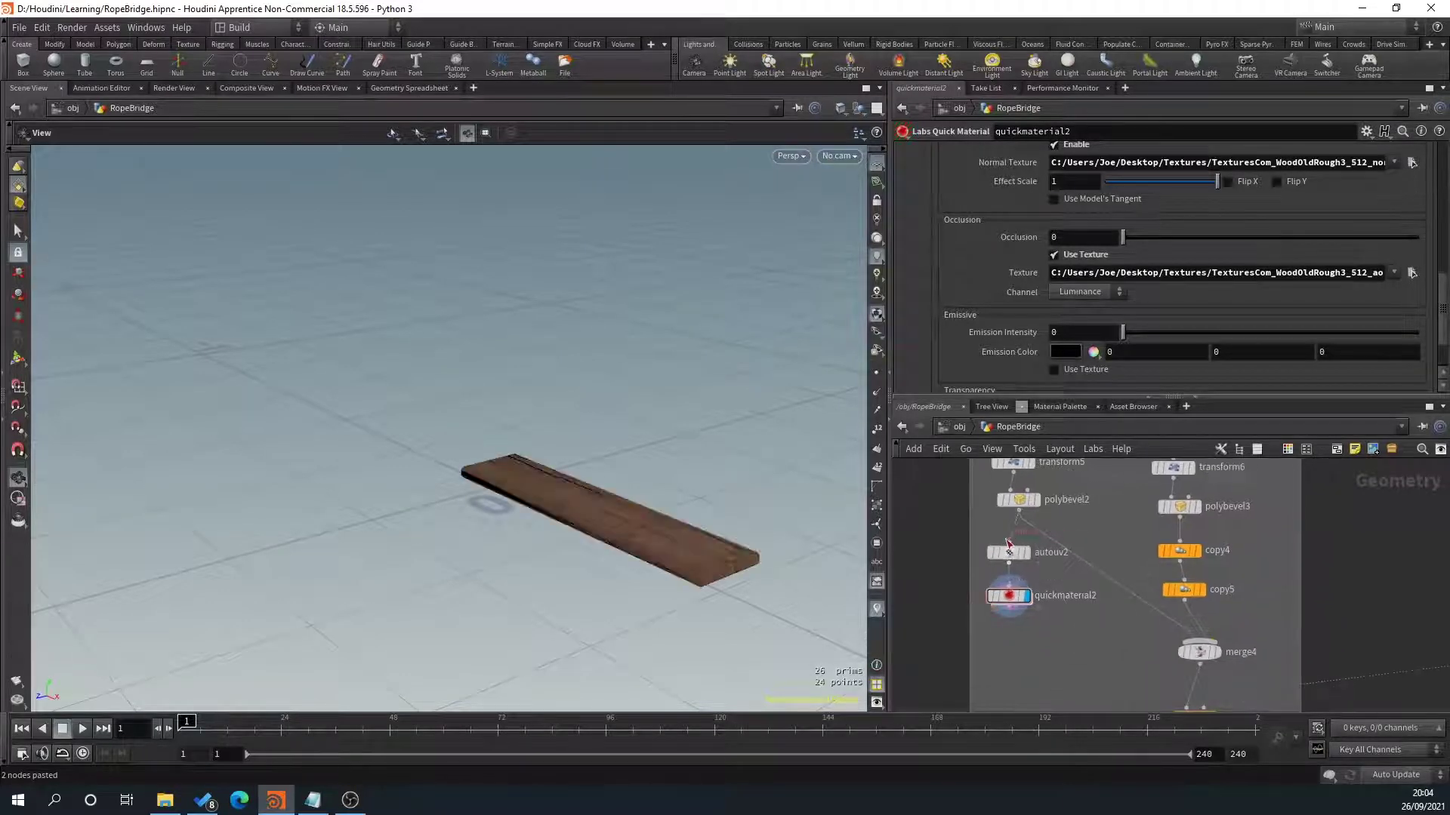
{"action": "left_click_drag", "start_coordinate": [1010, 611], "coordinate": [1187, 640]}
{"action": "key", "text": "Delete"}
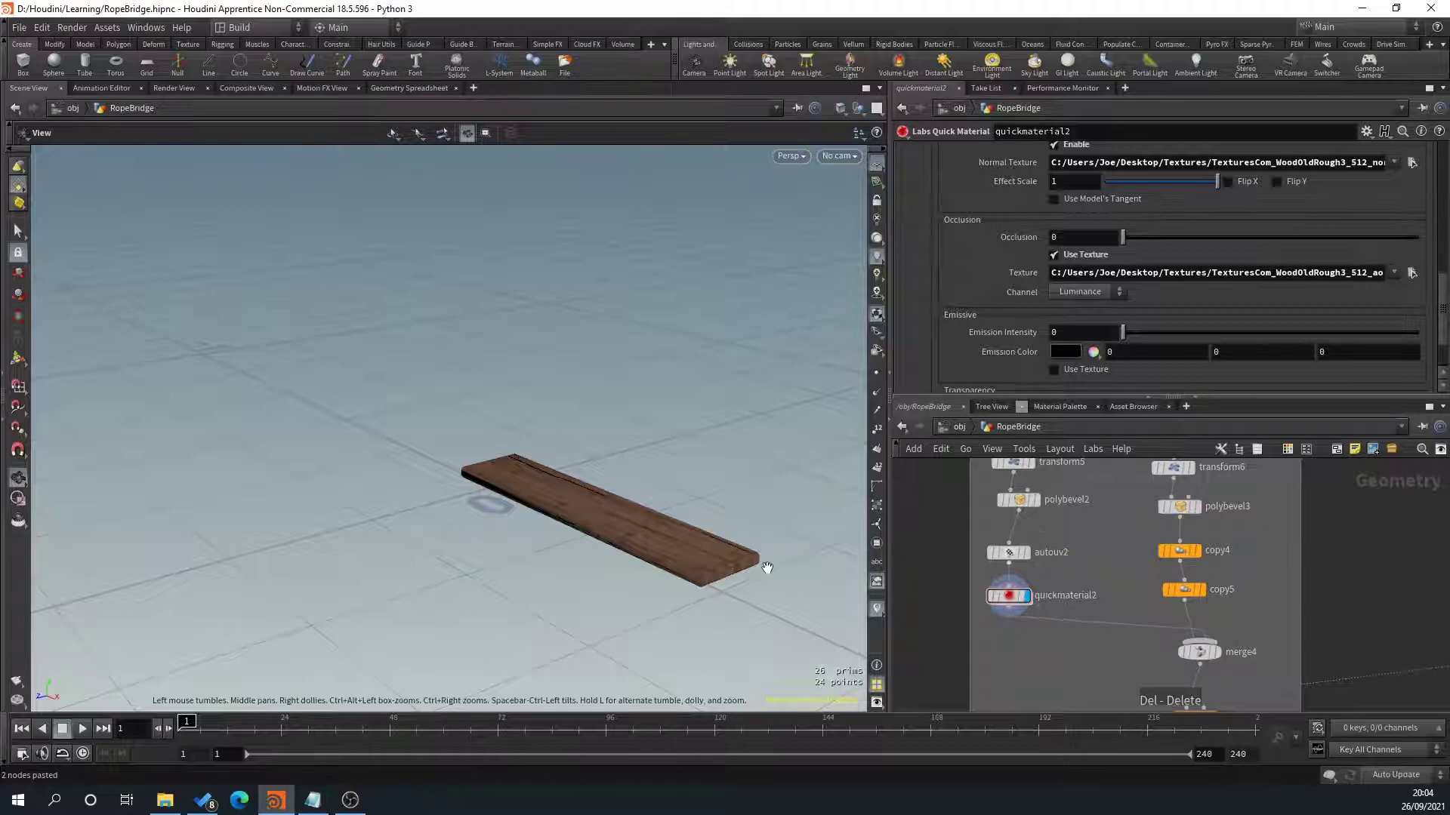
Display the result of transform7 to show all the bridge planks with the wood material.
{"action": "middle_click_drag", "start_coordinate": [767, 568], "coordinate": [714, 504]}
{"action": "scroll", "coordinate": [1264, 658], "scroll_direction": "down", "scroll_amount": 3}
{"action": "middle_click_drag", "start_coordinate": [1246, 664], "coordinate": [1160, 531]}
{"action": "scroll", "coordinate": [1161, 580], "scroll_direction": "up", "scroll_amount": 3}
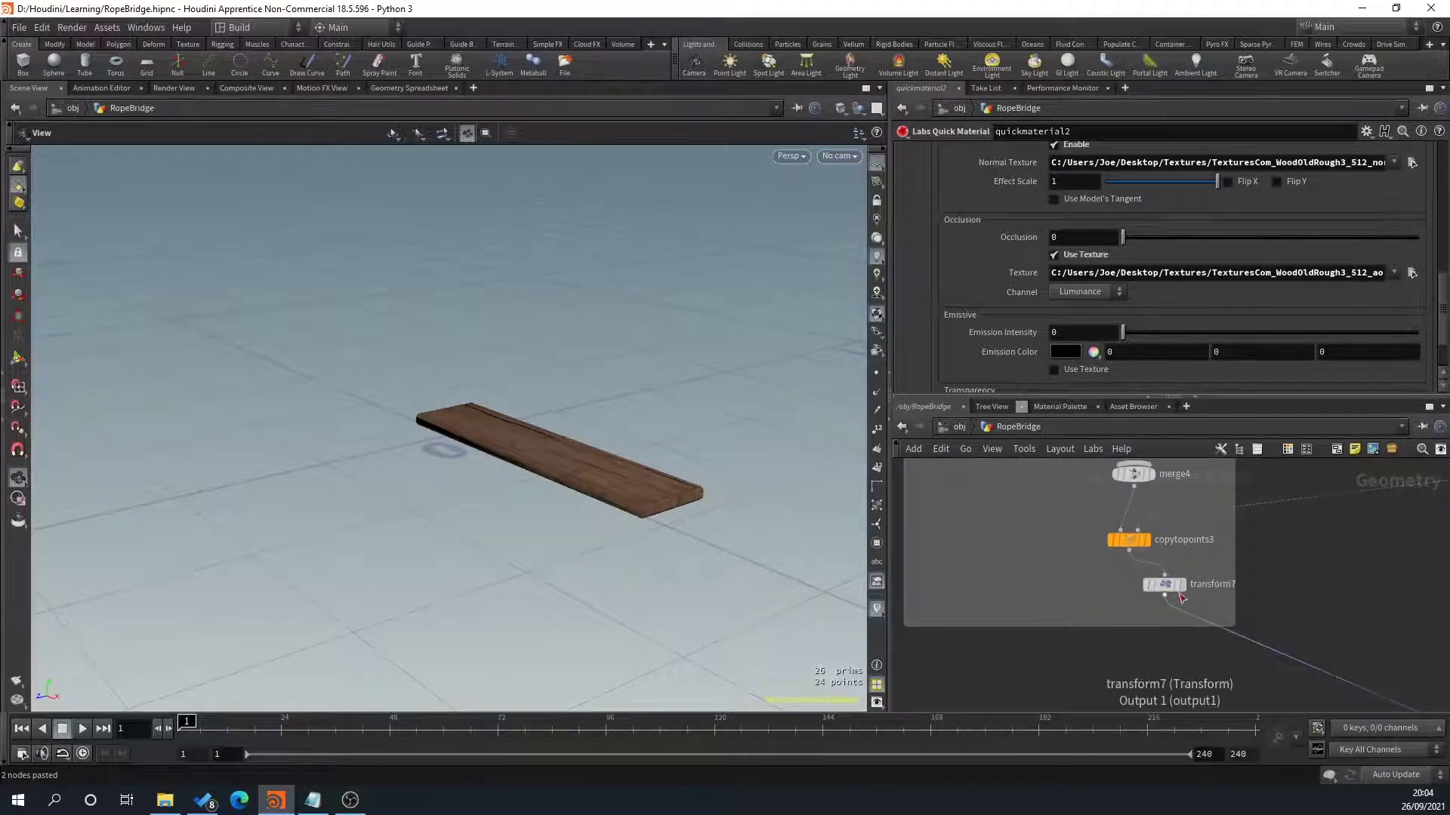
{"action": "left_click", "coordinate": [1179, 585]}
{"action": "left_click_drag", "start_coordinate": [700, 518], "coordinate": [763, 521]}
Display the result of copy3 in the Rope network box to show the two bridge ropes.
{"action": "scroll", "coordinate": [1211, 603], "scroll_direction": "down", "scroll_amount": 5}
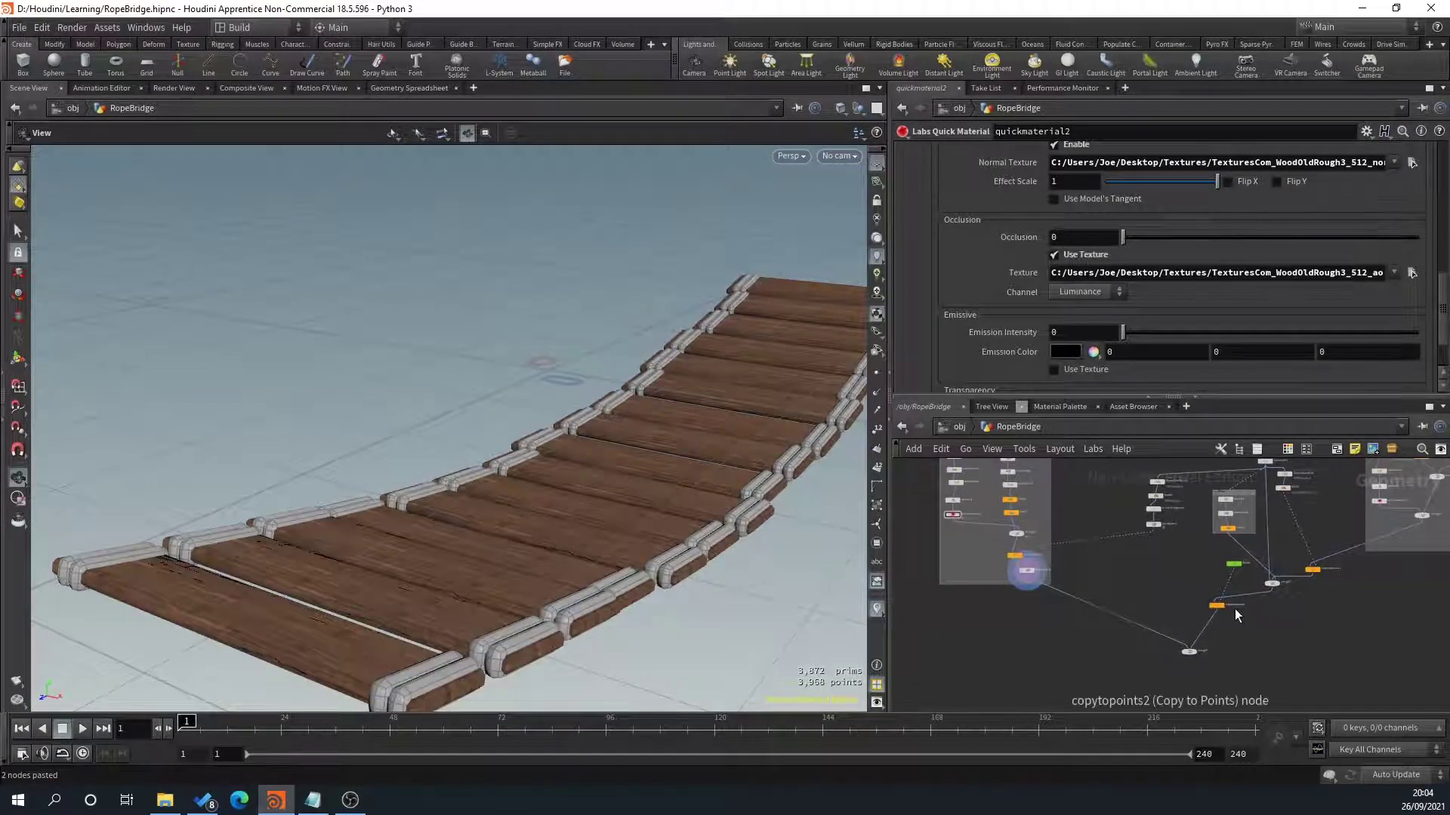
{"action": "scroll", "coordinate": [1234, 609], "scroll_direction": "up", "scroll_amount": 3}
{"action": "scroll", "coordinate": [1109, 547], "scroll_direction": "down", "scroll_amount": 2}
{"action": "middle_click_drag", "start_coordinate": [1141, 517], "coordinate": [839, 695]}
{"action": "scroll", "coordinate": [1017, 591], "scroll_direction": "up", "scroll_amount": 2}
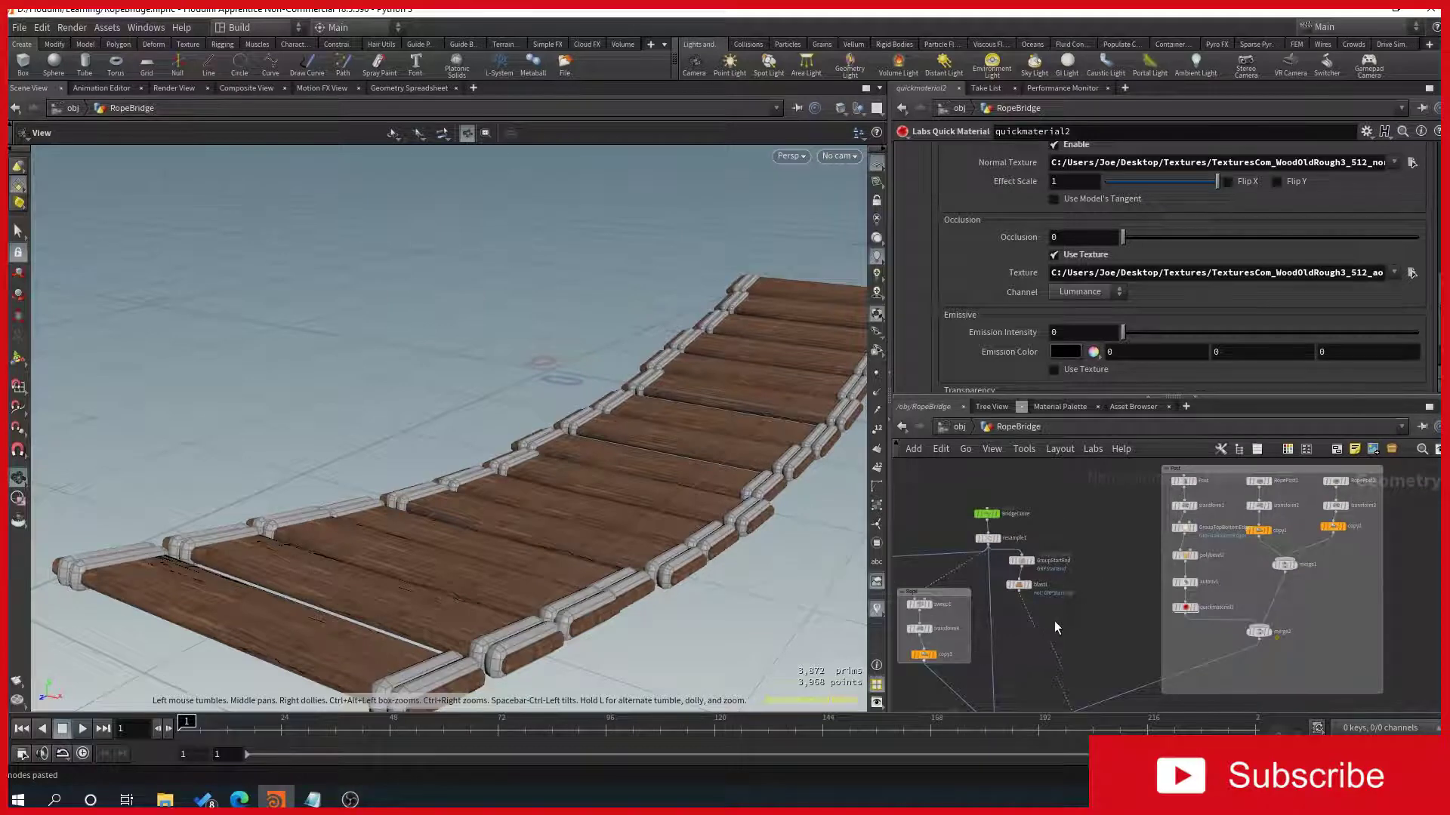
{"action": "middle_click_drag", "start_coordinate": [1055, 623], "coordinate": [1151, 589]}
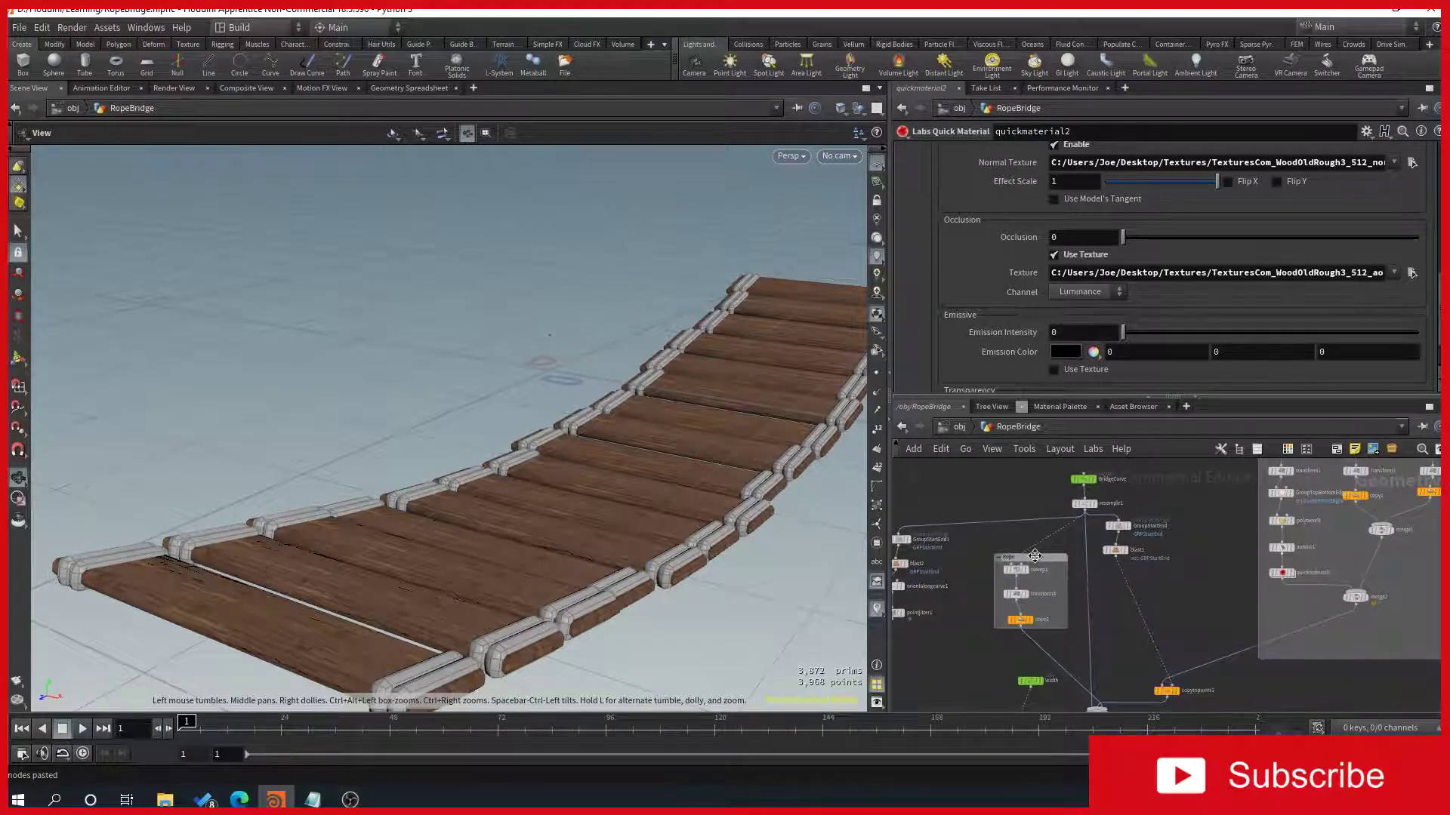
{"action": "left_click", "coordinate": [1034, 622]}
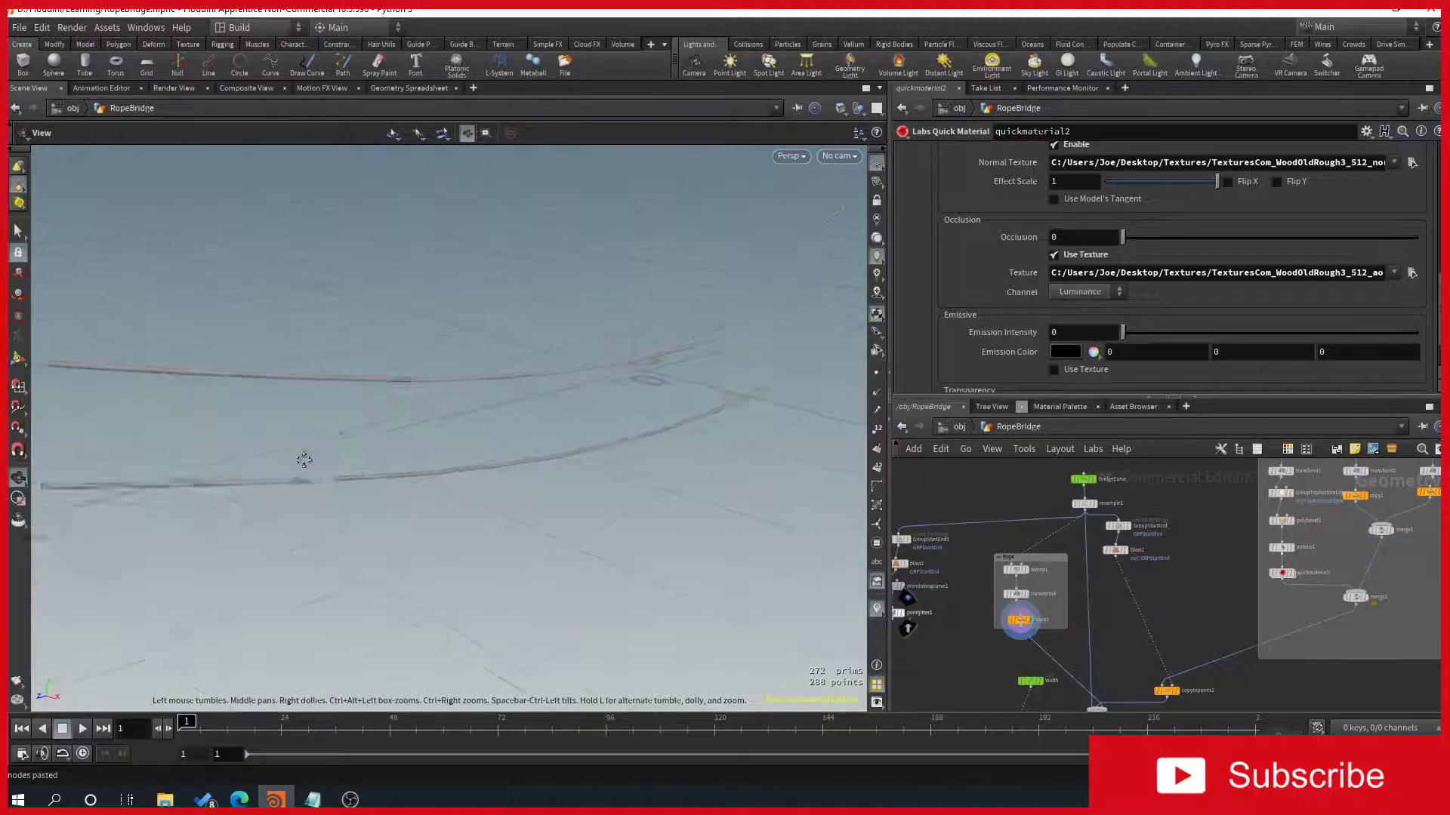
{"action": "scroll", "coordinate": [303, 460], "scroll_direction": "up", "scroll_amount": 6}
{"action": "scroll", "coordinate": [1071, 628], "scroll_direction": "up", "scroll_amount": 3}
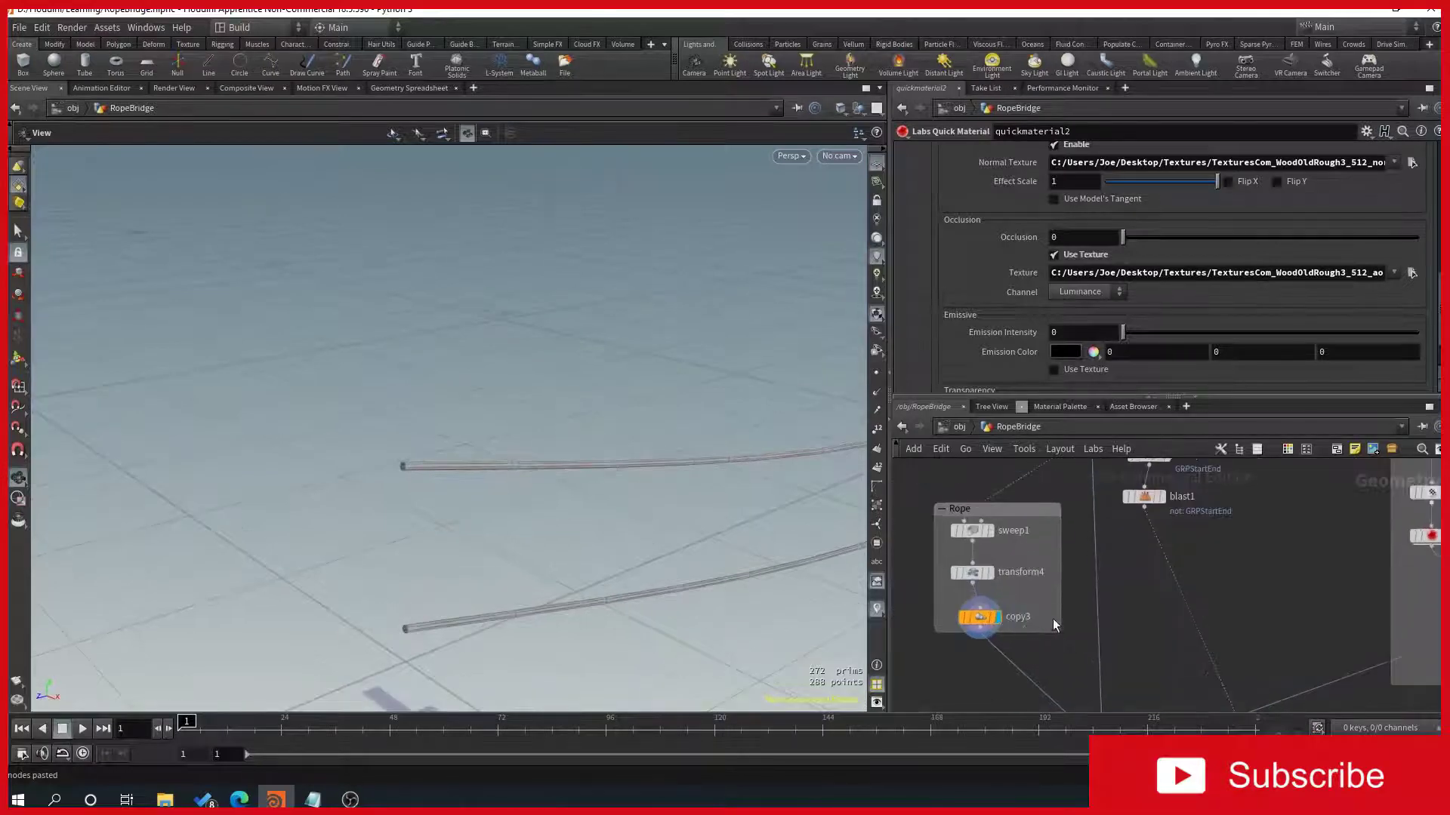
Move the Width, merge3 and copytopoints2 nodes further down to clear space below the Rope network box.
{"action": "scroll", "coordinate": [1098, 652], "scroll_direction": "down", "scroll_amount": 4}
{"action": "middle_click_drag", "start_coordinate": [1133, 685], "coordinate": [1103, 564]}
{"action": "scroll", "coordinate": [963, 570], "scroll_direction": "up", "scroll_amount": 1}
{"action": "left_click_drag", "start_coordinate": [962, 561], "coordinate": [1111, 660]}
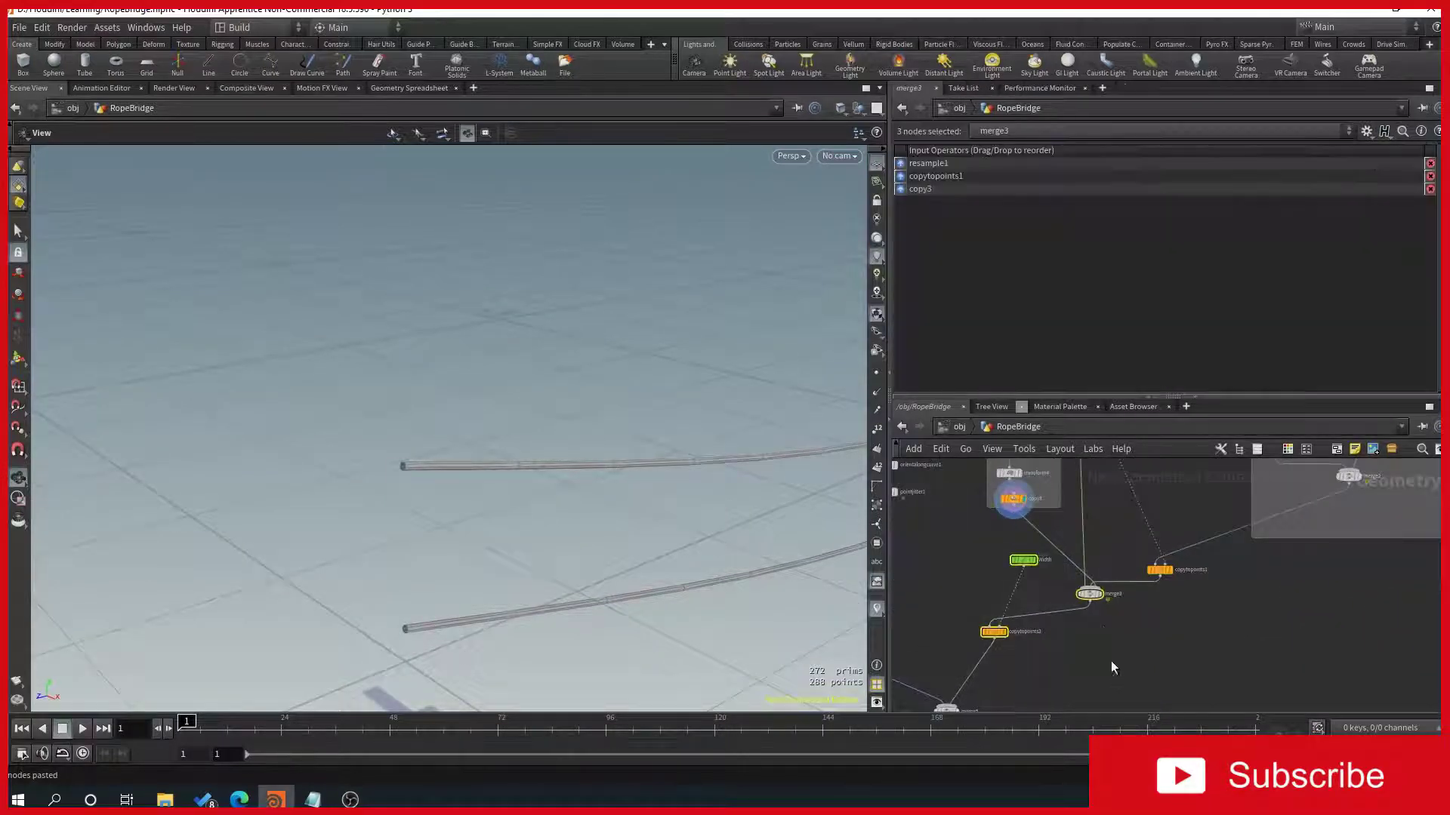
{"action": "left_click_drag", "start_coordinate": [1094, 598], "coordinate": [1090, 660]}
{"action": "left_click", "coordinate": [1002, 534]}
{"action": "middle_click_drag", "start_coordinate": [1003, 538], "coordinate": [1021, 586]}
{"action": "scroll", "coordinate": [1021, 587], "scroll_direction": "up", "scroll_amount": 2}
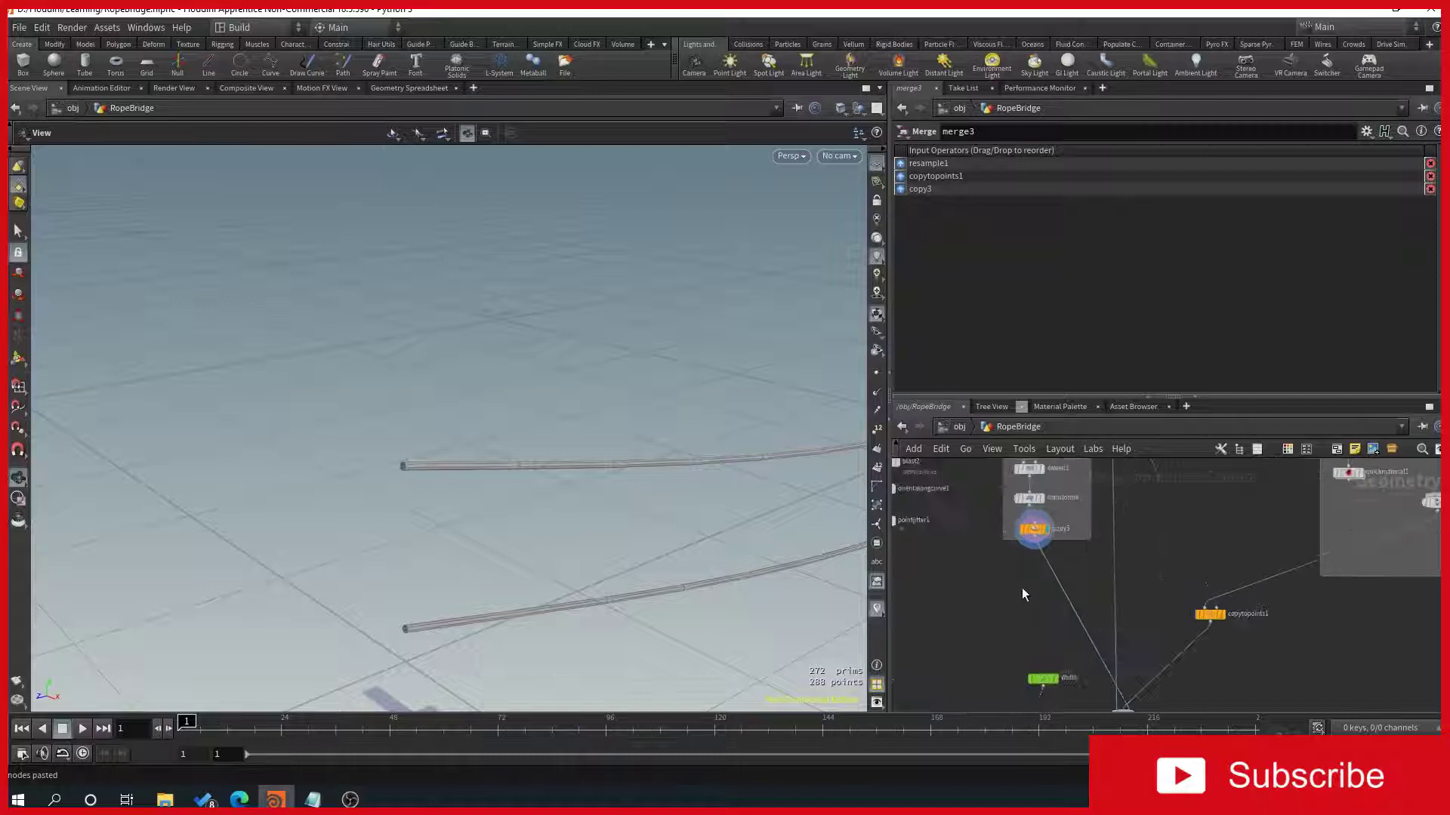
Extend the Rope network box downward and move copy3 lower to leave a gap below transform4.
{"action": "left_click_drag", "start_coordinate": [1078, 530], "coordinate": [1063, 625]}
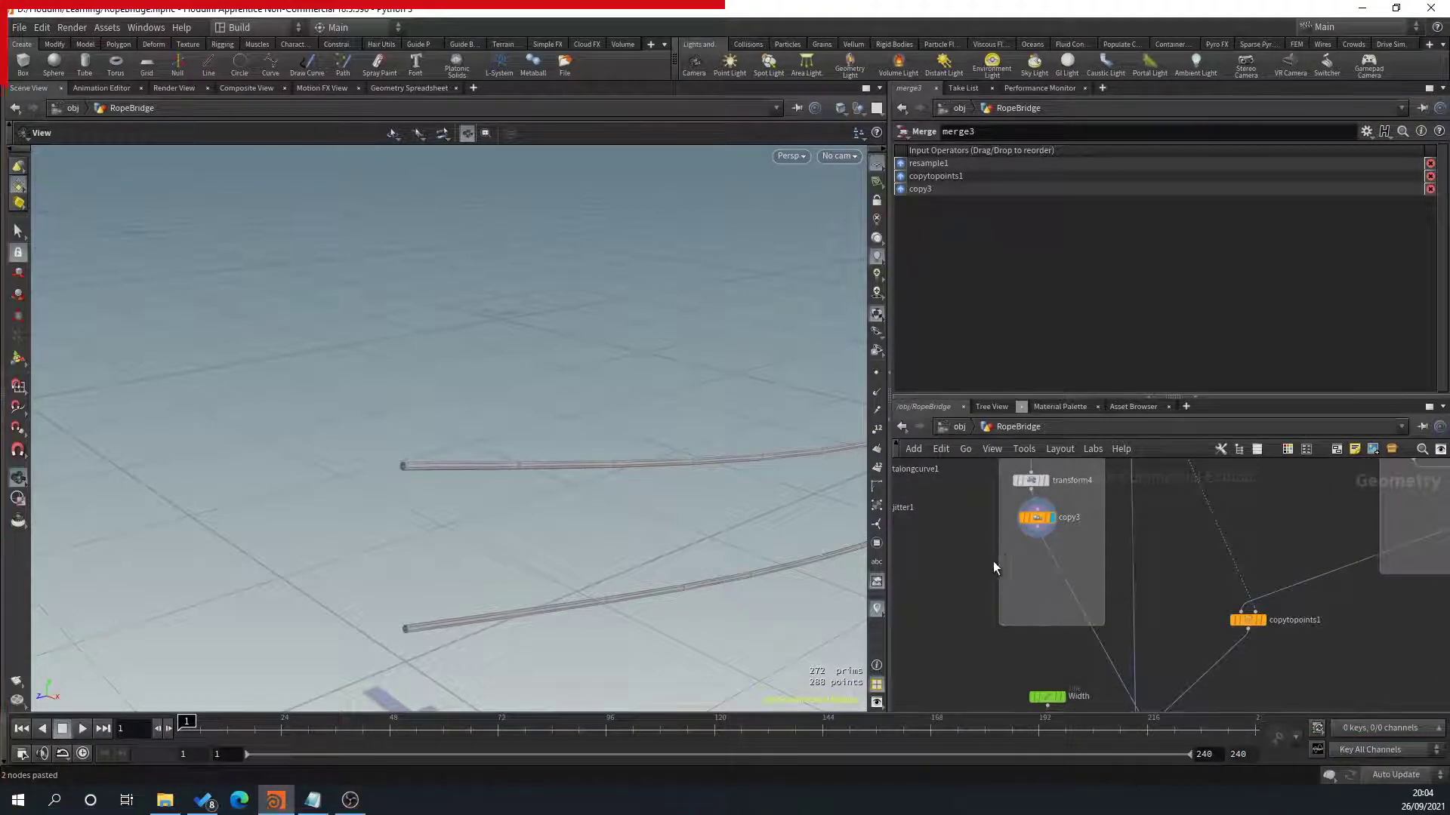
{"action": "scroll", "coordinate": [1039, 560], "scroll_direction": "down", "scroll_amount": 2}
{"action": "middle_click_drag", "start_coordinate": [1040, 560], "coordinate": [1046, 623]}
{"action": "left_click_drag", "start_coordinate": [1043, 587], "coordinate": [1047, 629]}
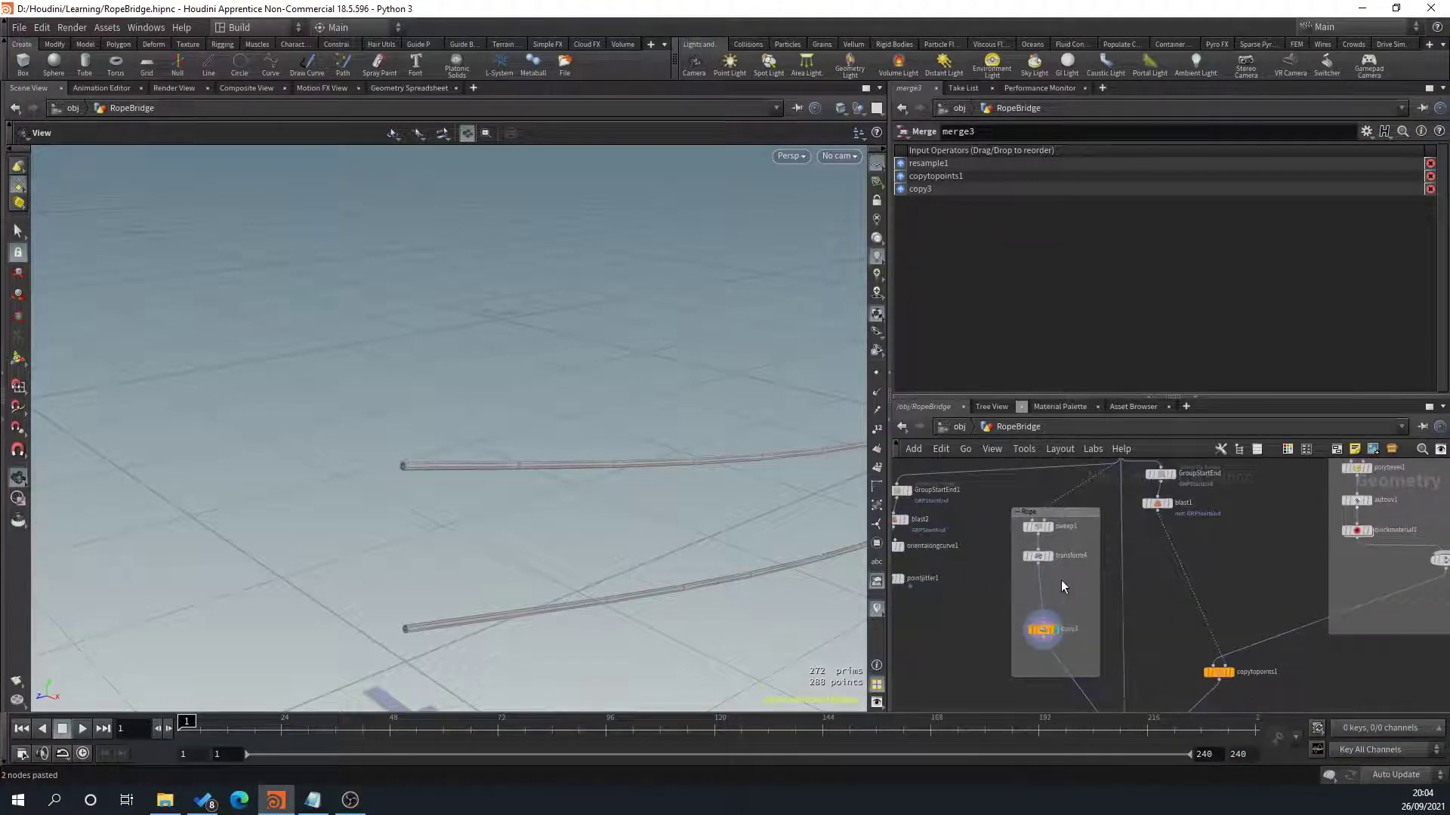
Paste the copied Auto UV and Quick Material nodes and insert them between transform4 and copy3.
{"action": "key", "text": "ctrl+v"}
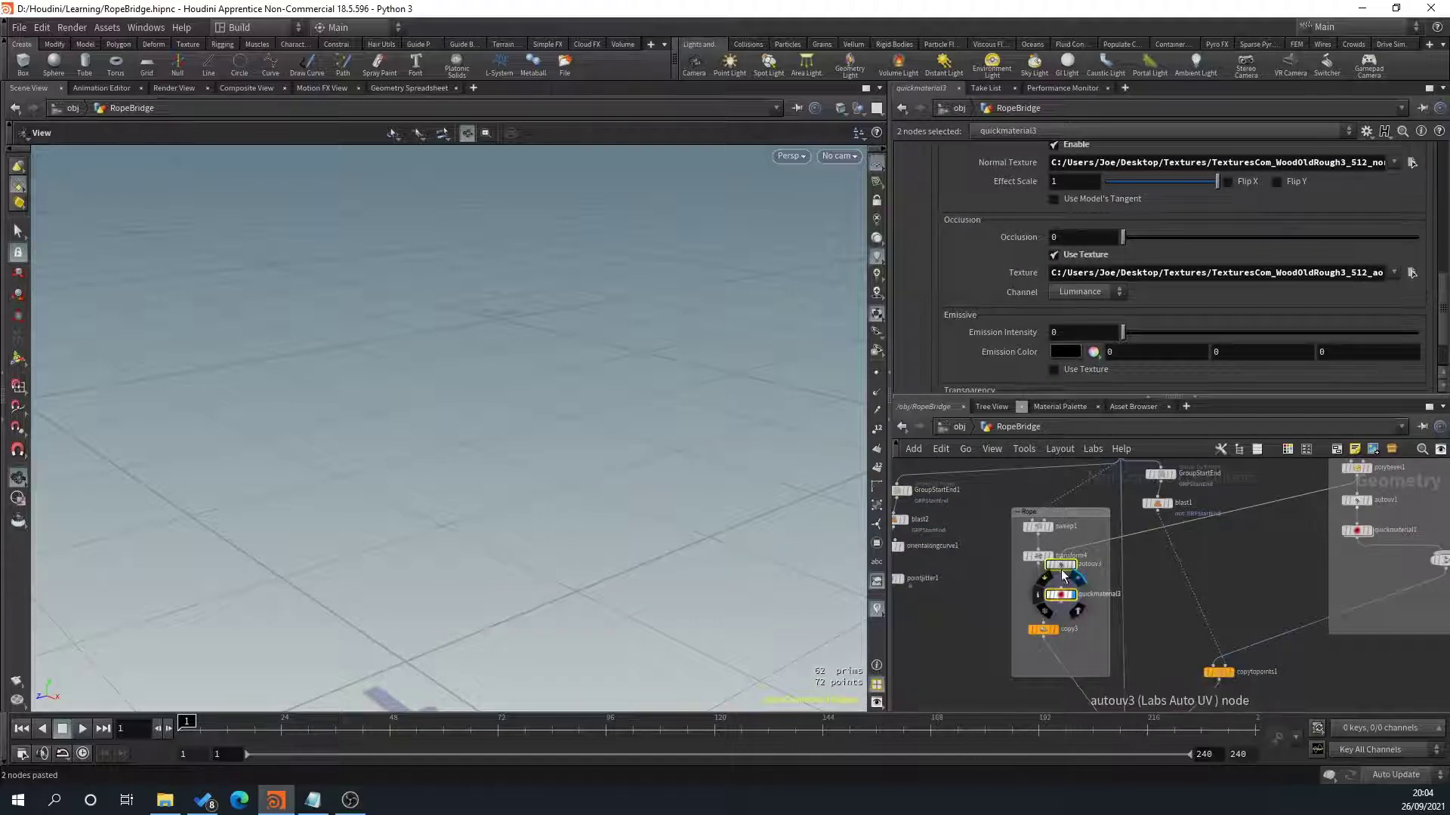
{"action": "left_click_drag", "start_coordinate": [1063, 571], "coordinate": [1041, 588]}
{"action": "scroll", "coordinate": [1047, 589], "scroll_direction": "up", "scroll_amount": 2}
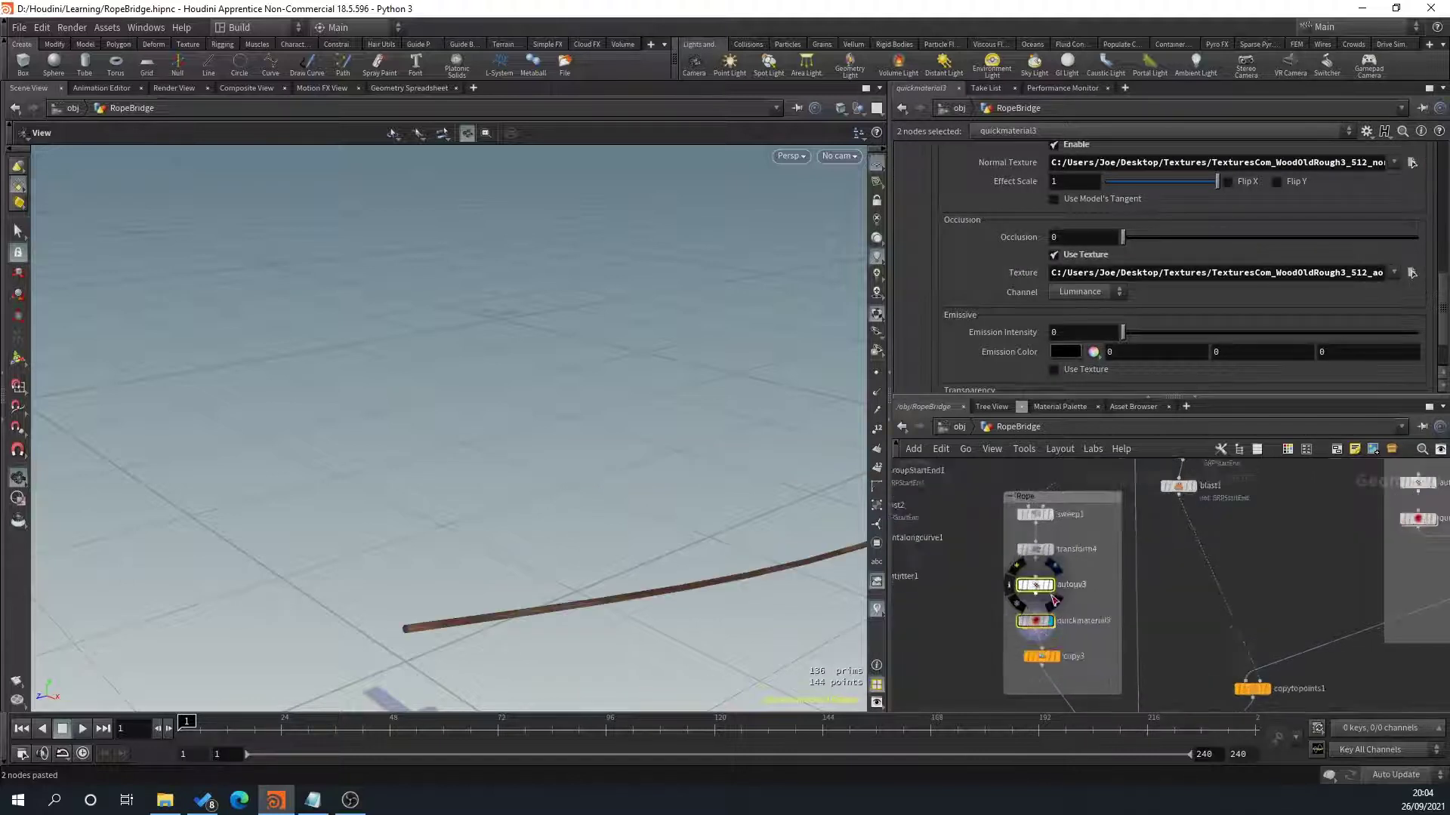
{"action": "left_click_drag", "start_coordinate": [651, 604], "coordinate": [528, 582]}
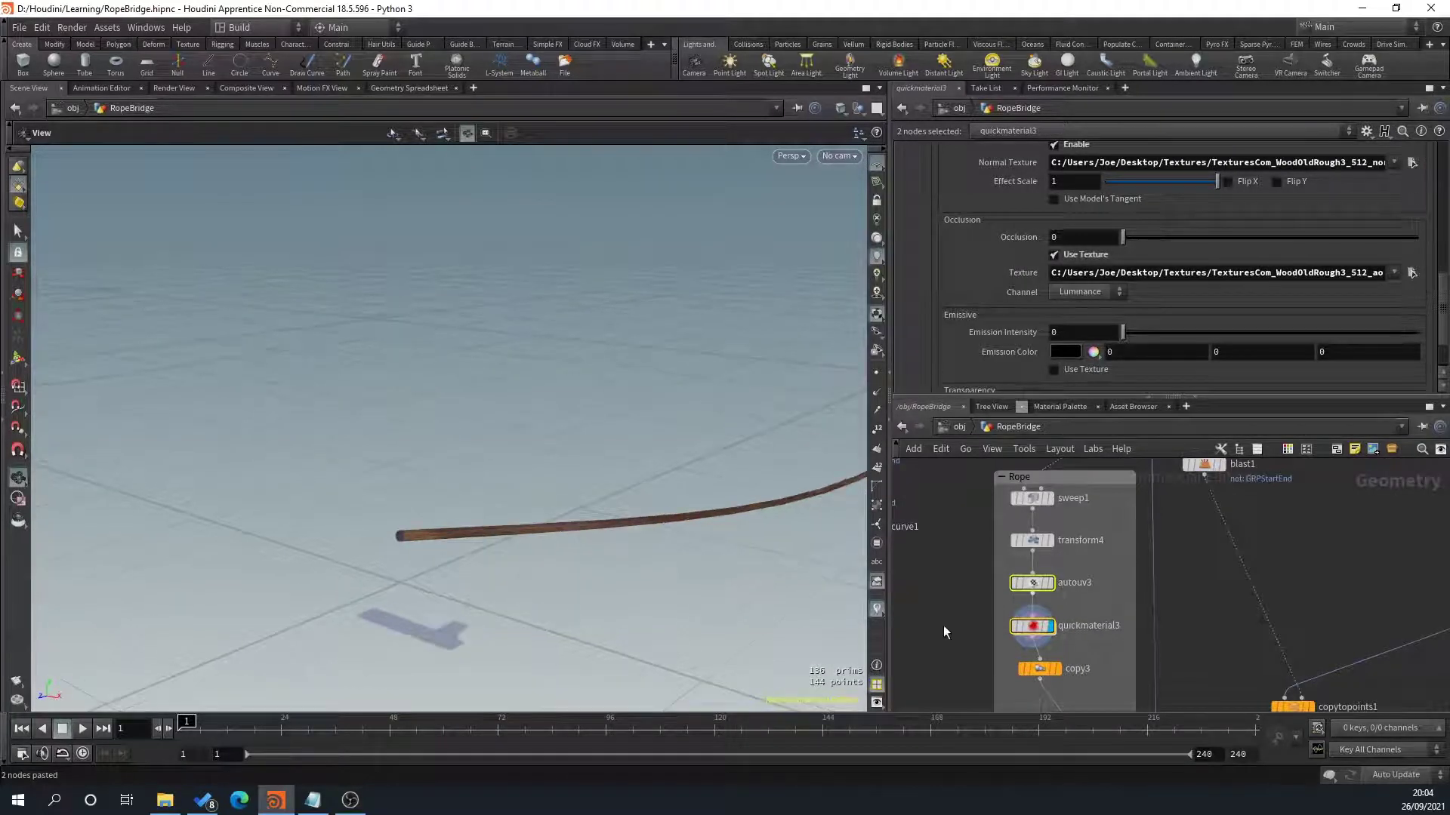
Set quickmaterial3's albedo and roughness textures to TexturesCom_Rope_NaturalSisal_512_albedo.tif and TexturesCom_Rope_NaturalSisal_512_roughness.tif.
{"action": "left_click", "coordinate": [1032, 627]}
{"action": "scroll", "coordinate": [1265, 236], "scroll_direction": "up", "scroll_amount": 10}
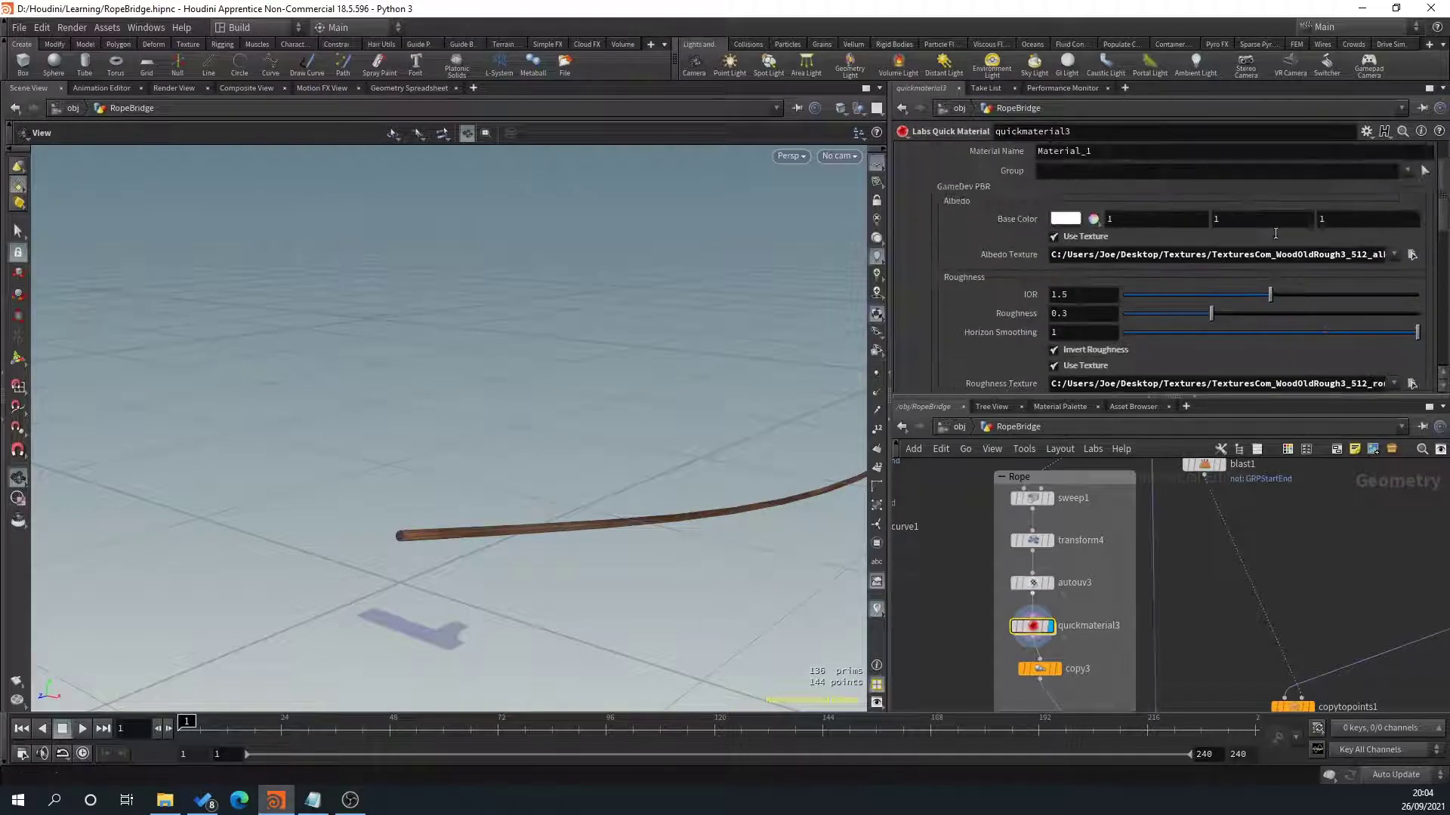
{"action": "left_click", "coordinate": [1411, 274]}
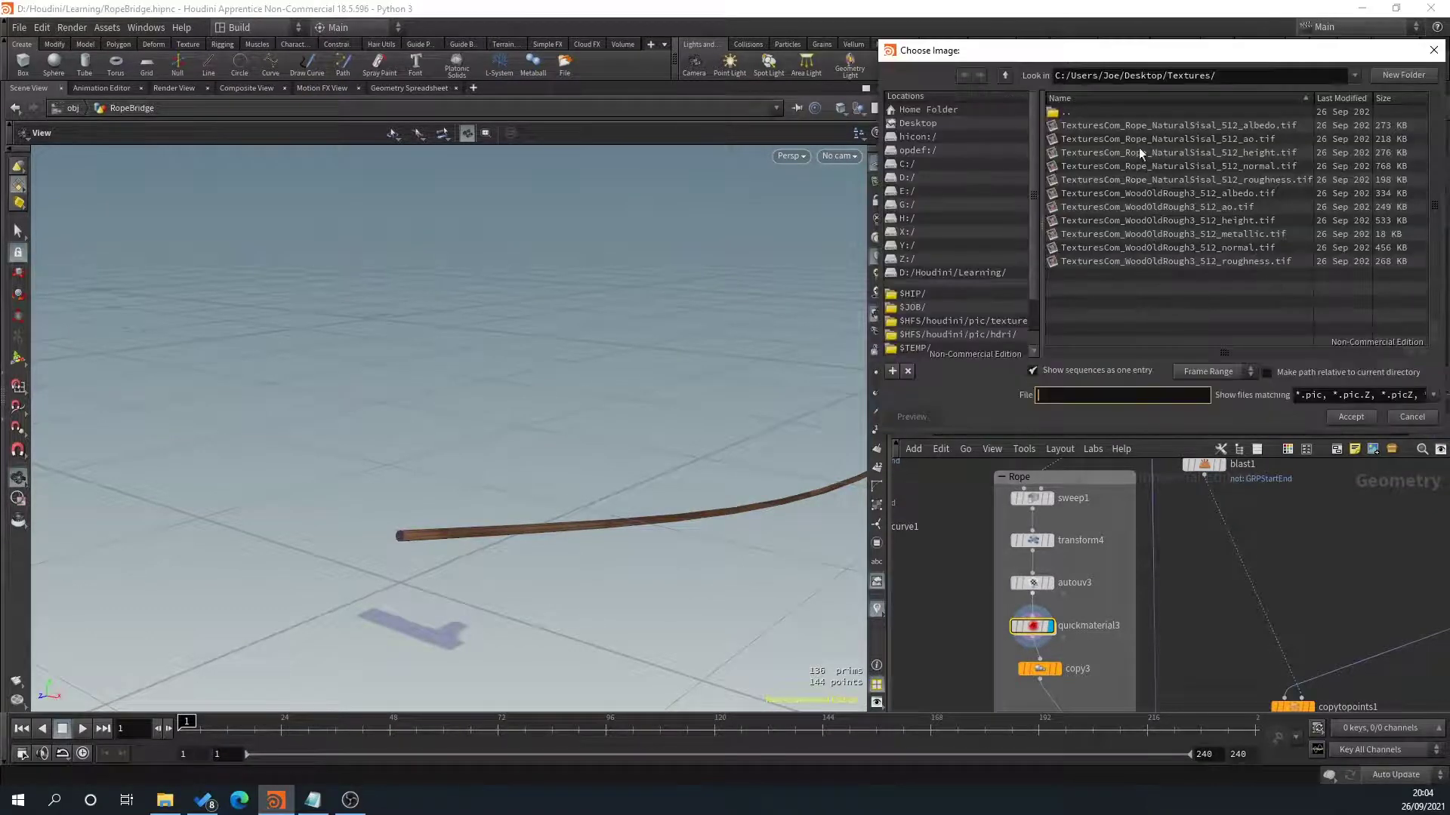
{"action": "double_click", "coordinate": [1239, 125]}
{"action": "scroll", "coordinate": [1226, 298], "scroll_direction": "down", "scroll_amount": 3}
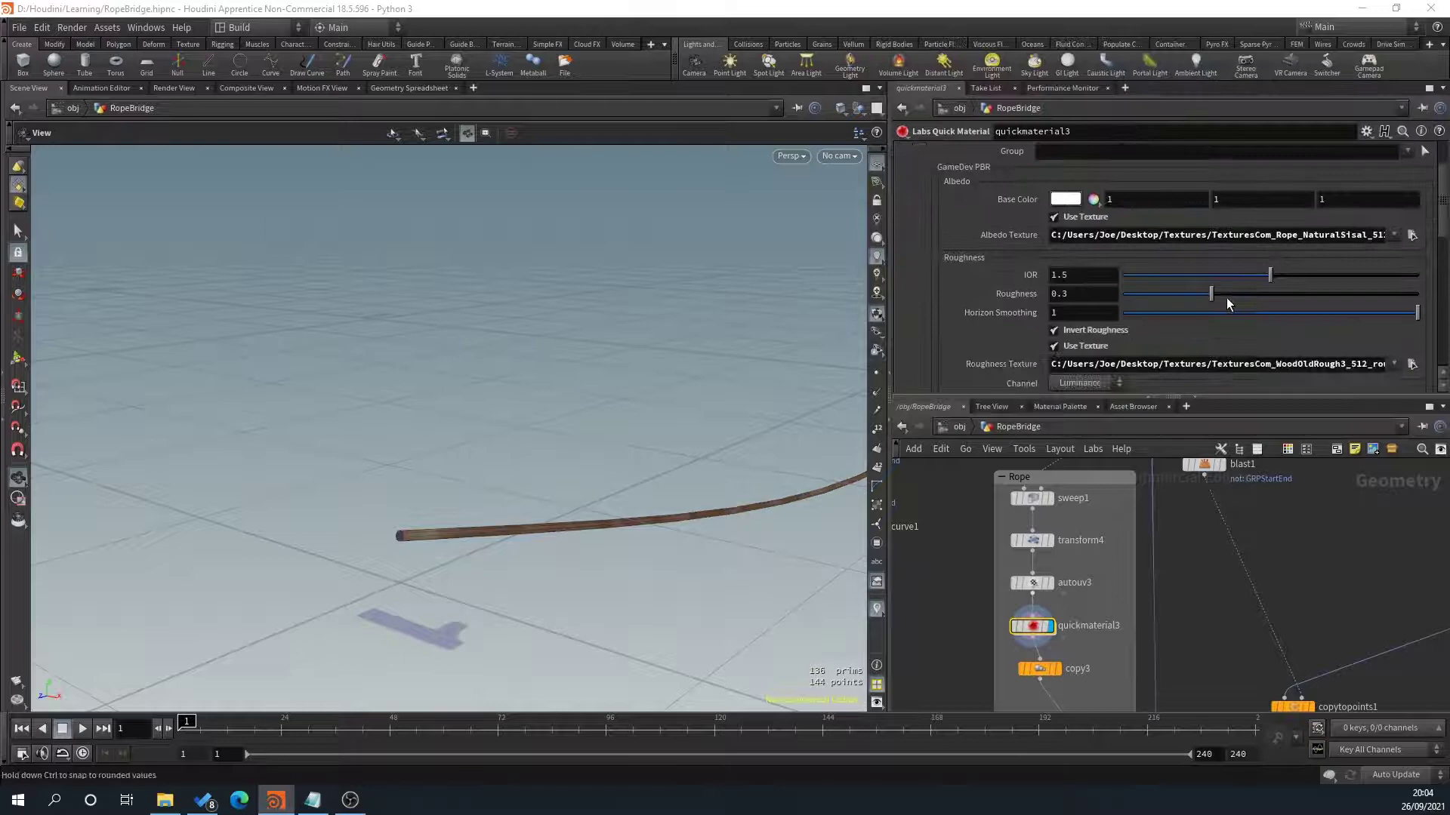
{"action": "left_click", "coordinate": [1412, 344]}
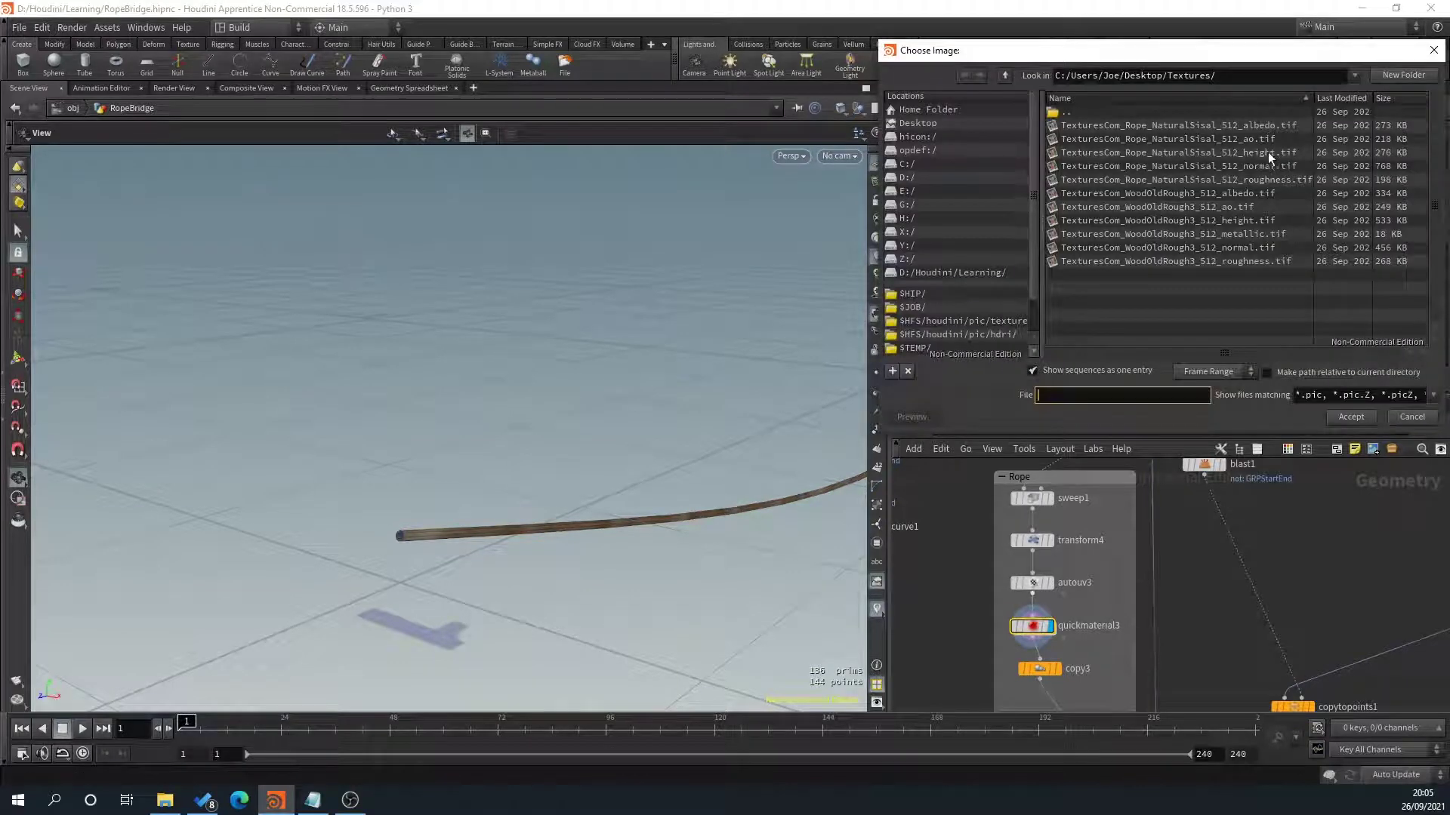
{"action": "double_click", "coordinate": [1198, 179]}
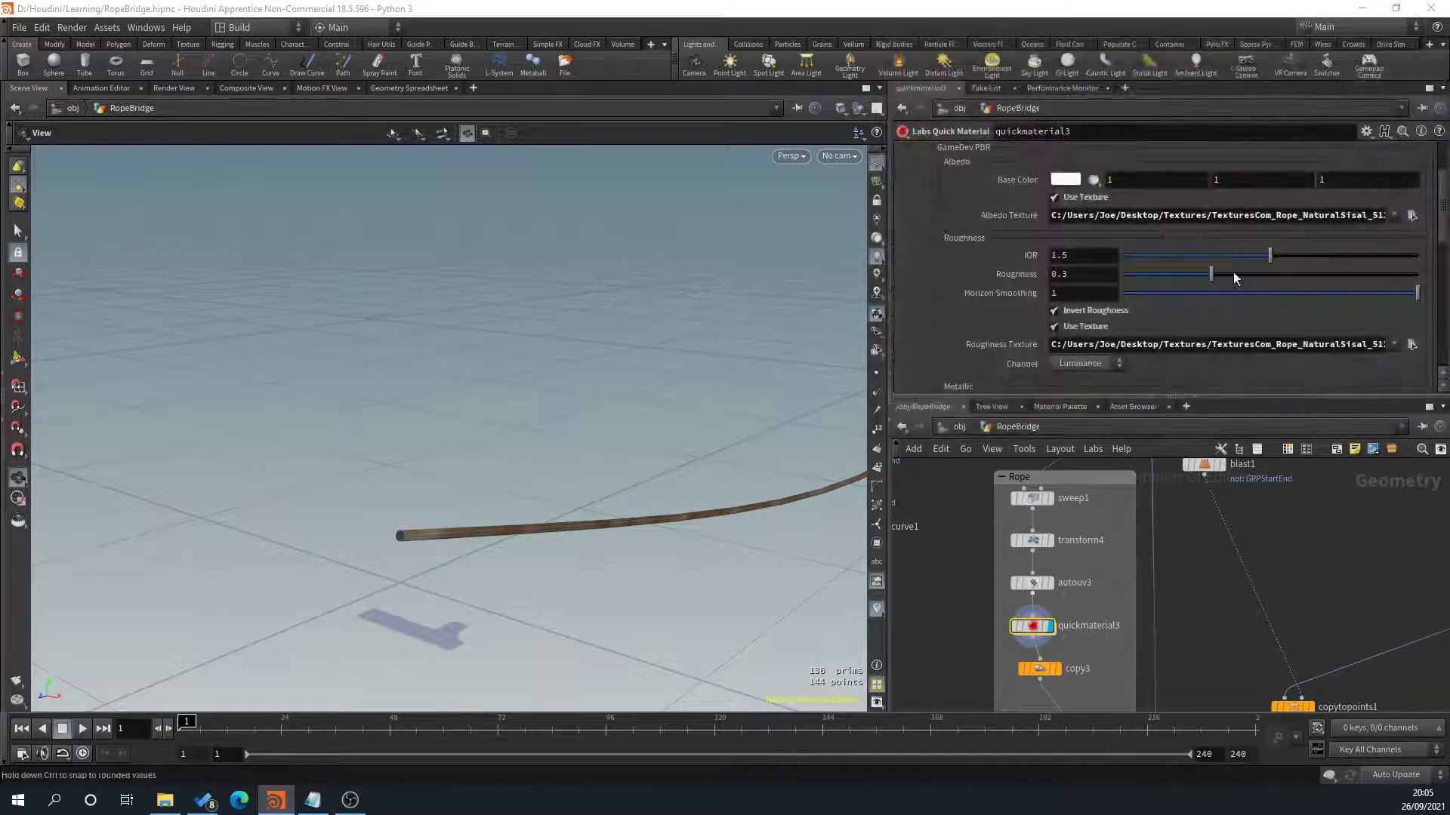
Turn off the use of a metallic texture in quickmaterial3.
{"action": "scroll", "coordinate": [1249, 338], "scroll_direction": "down", "scroll_amount": 5}
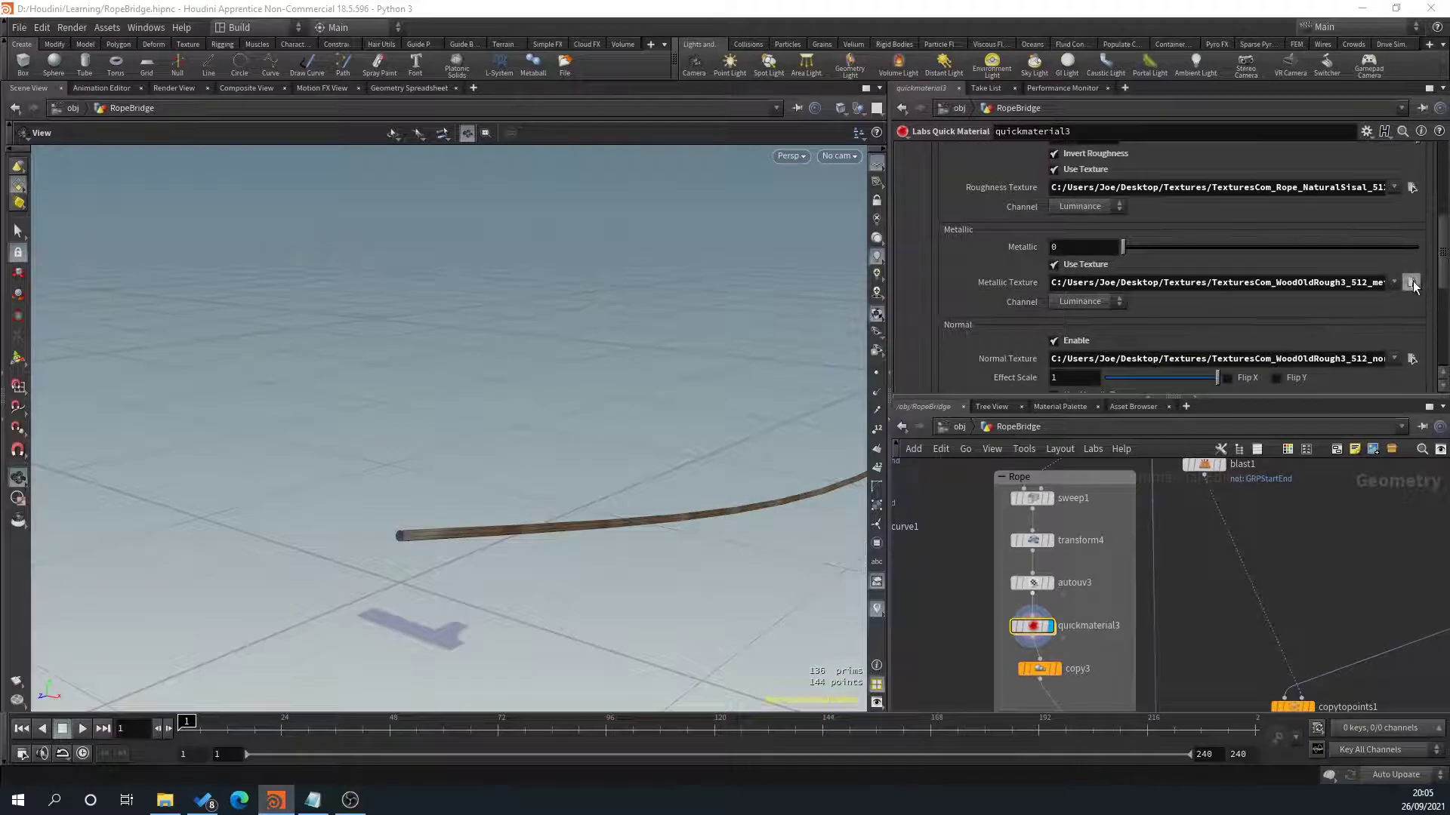
{"action": "left_click", "coordinate": [1412, 283]}
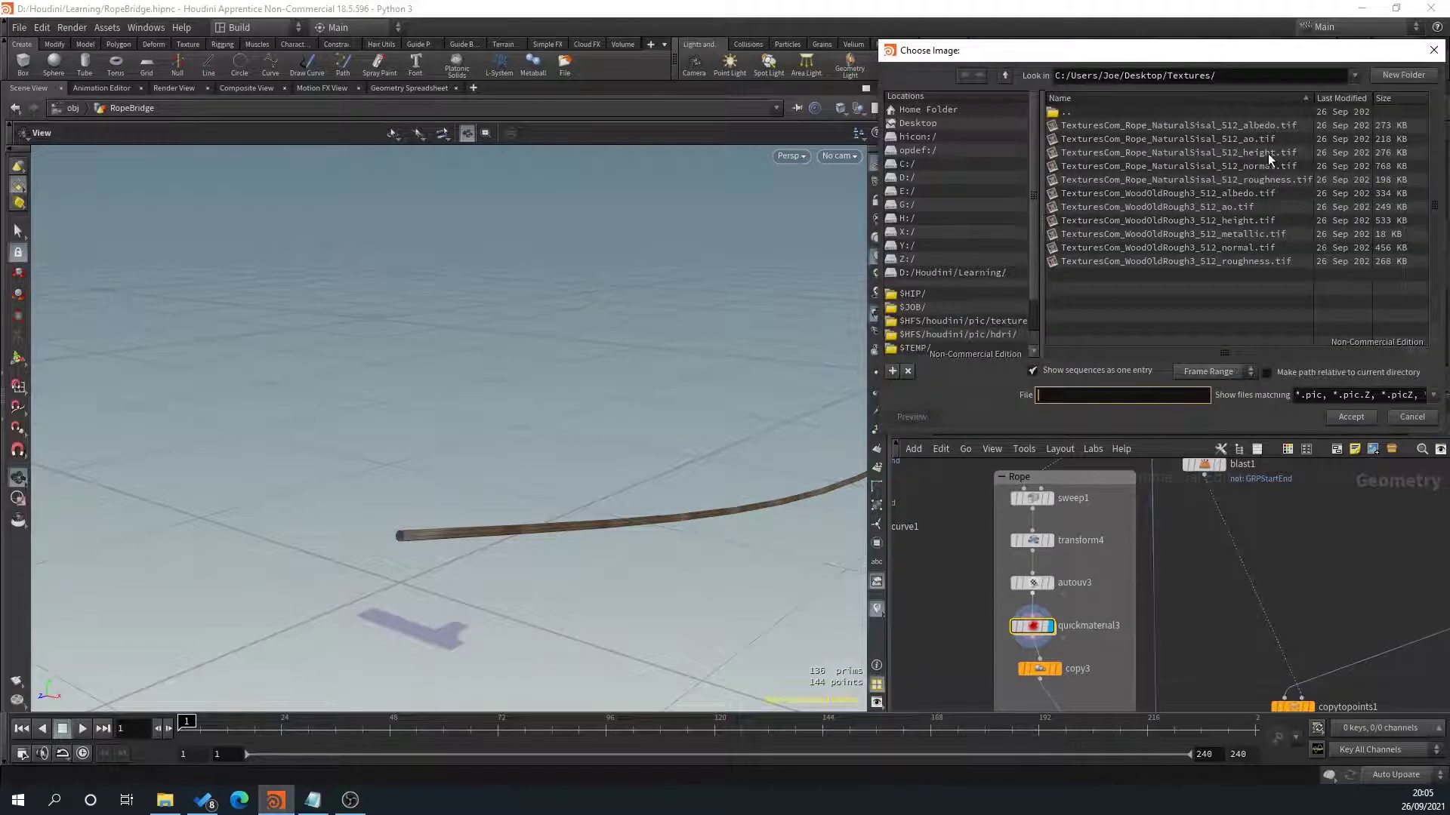
{"action": "double_click", "coordinate": [1172, 233]}
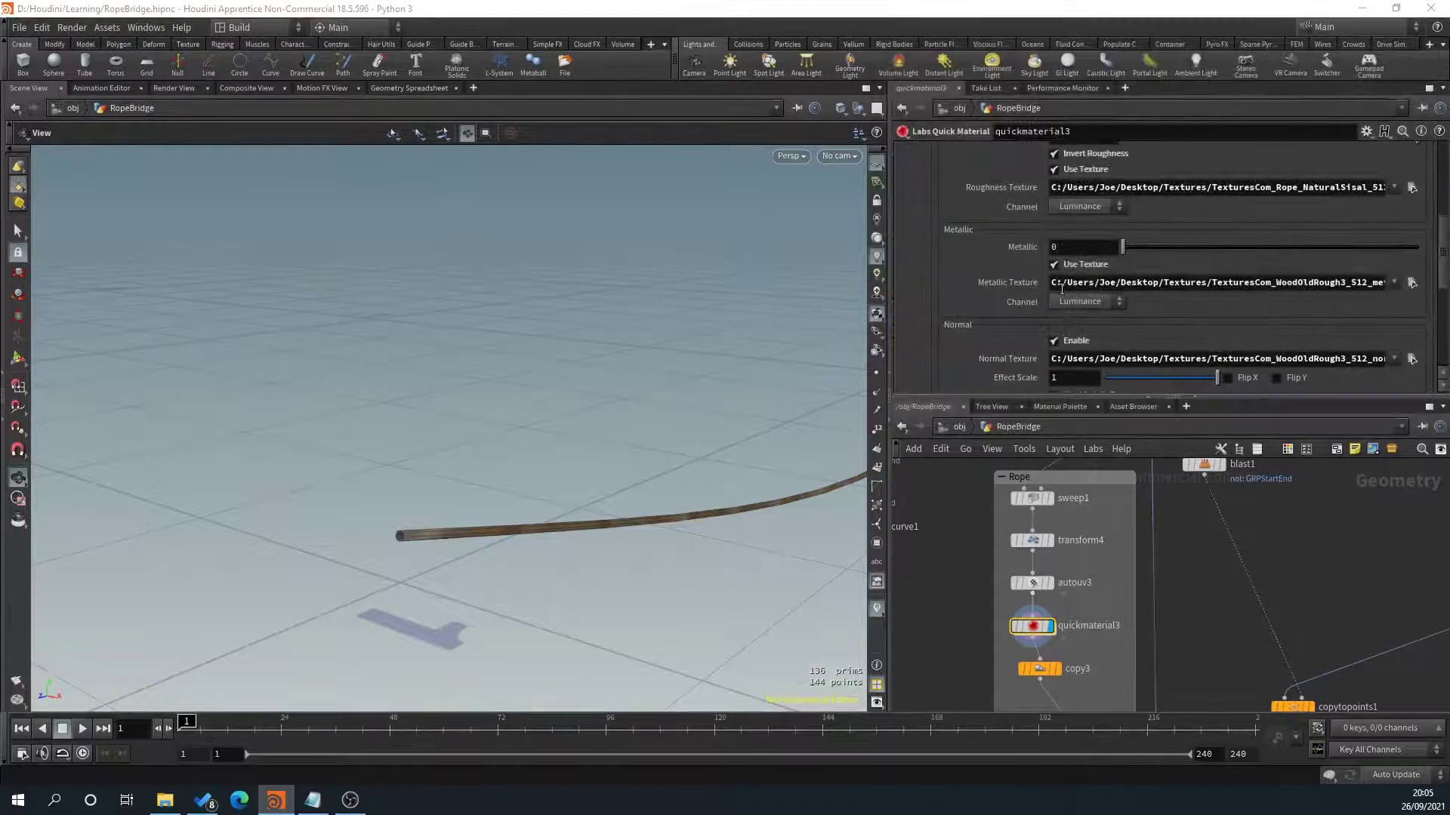
{"action": "left_click", "coordinate": [1054, 265]}
Set quickmaterial3's normal and occlusion textures to TexturesCom_Rope_NaturalSisal_512_normal.tif and TexturesCom_Rope_NaturalSisal_512_ao.tif.
{"action": "scroll", "coordinate": [1104, 314], "scroll_direction": "down", "scroll_amount": 1}
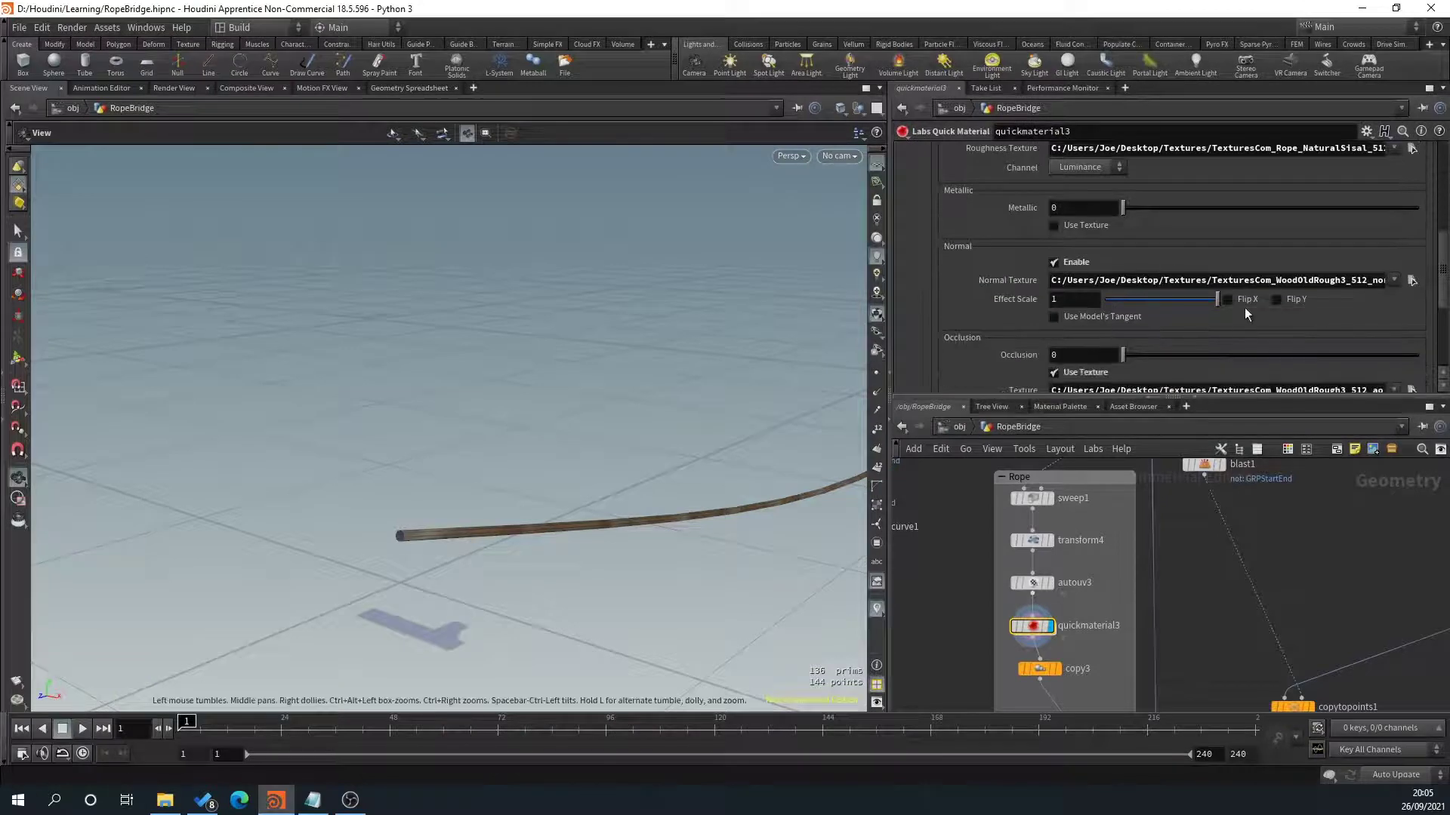
{"action": "left_click", "coordinate": [1400, 280]}
{"action": "left_click", "coordinate": [1412, 280]}
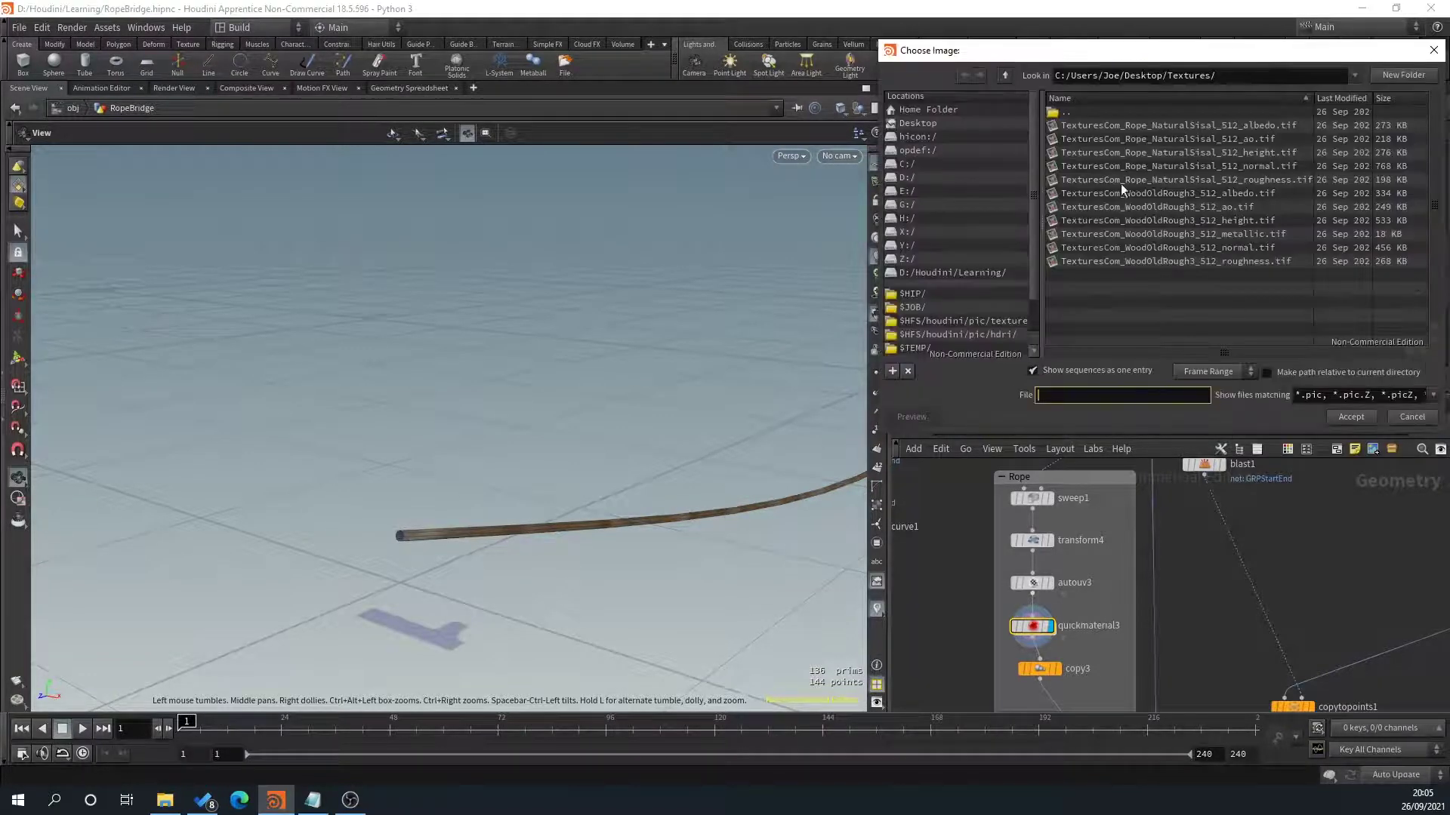
{"action": "double_click", "coordinate": [1266, 166]}
{"action": "scroll", "coordinate": [542, 558], "scroll_direction": "up", "scroll_amount": 3}
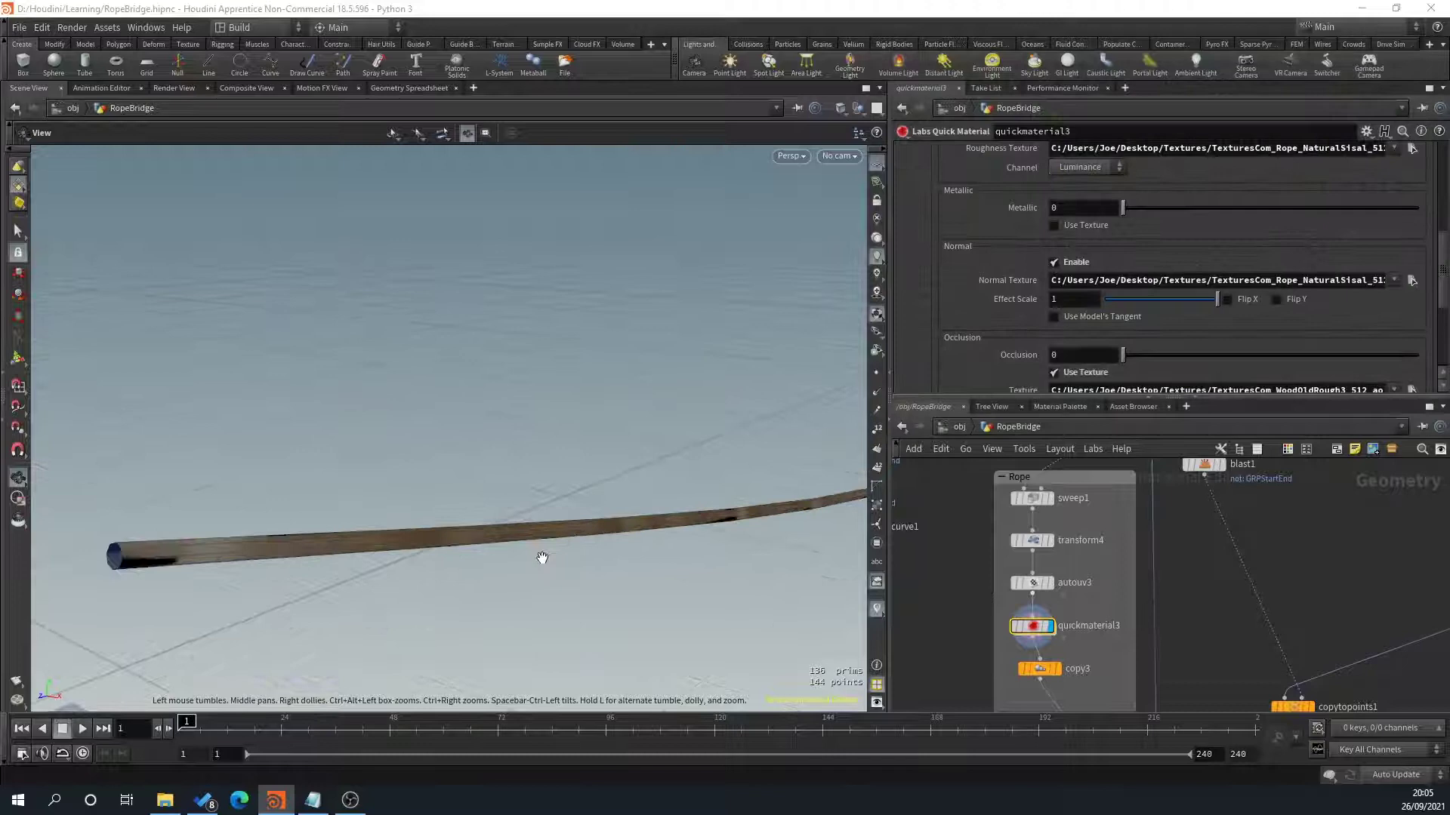
{"action": "scroll", "coordinate": [1152, 347], "scroll_direction": "down", "scroll_amount": 1}
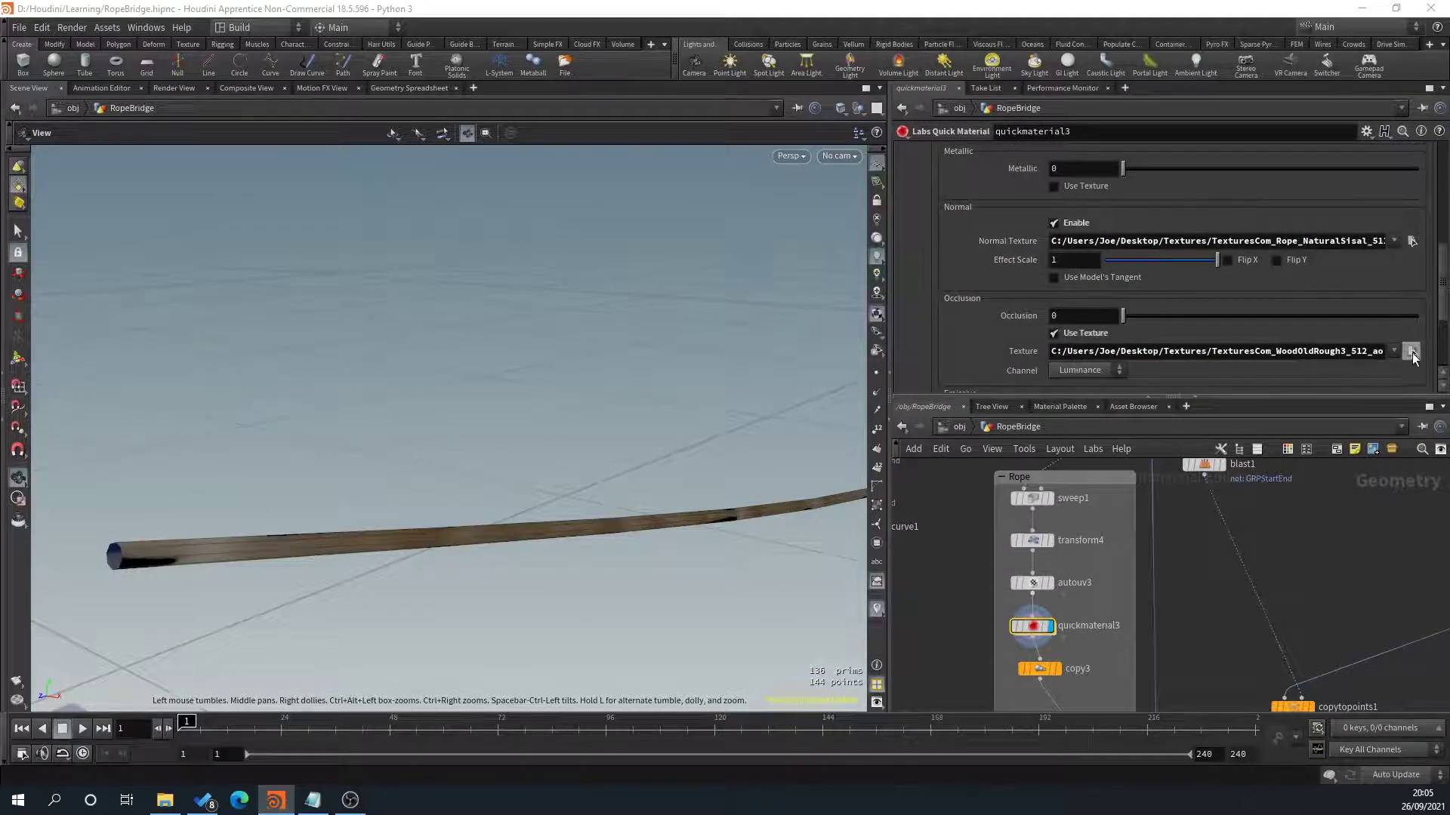
{"action": "left_click", "coordinate": [1411, 351]}
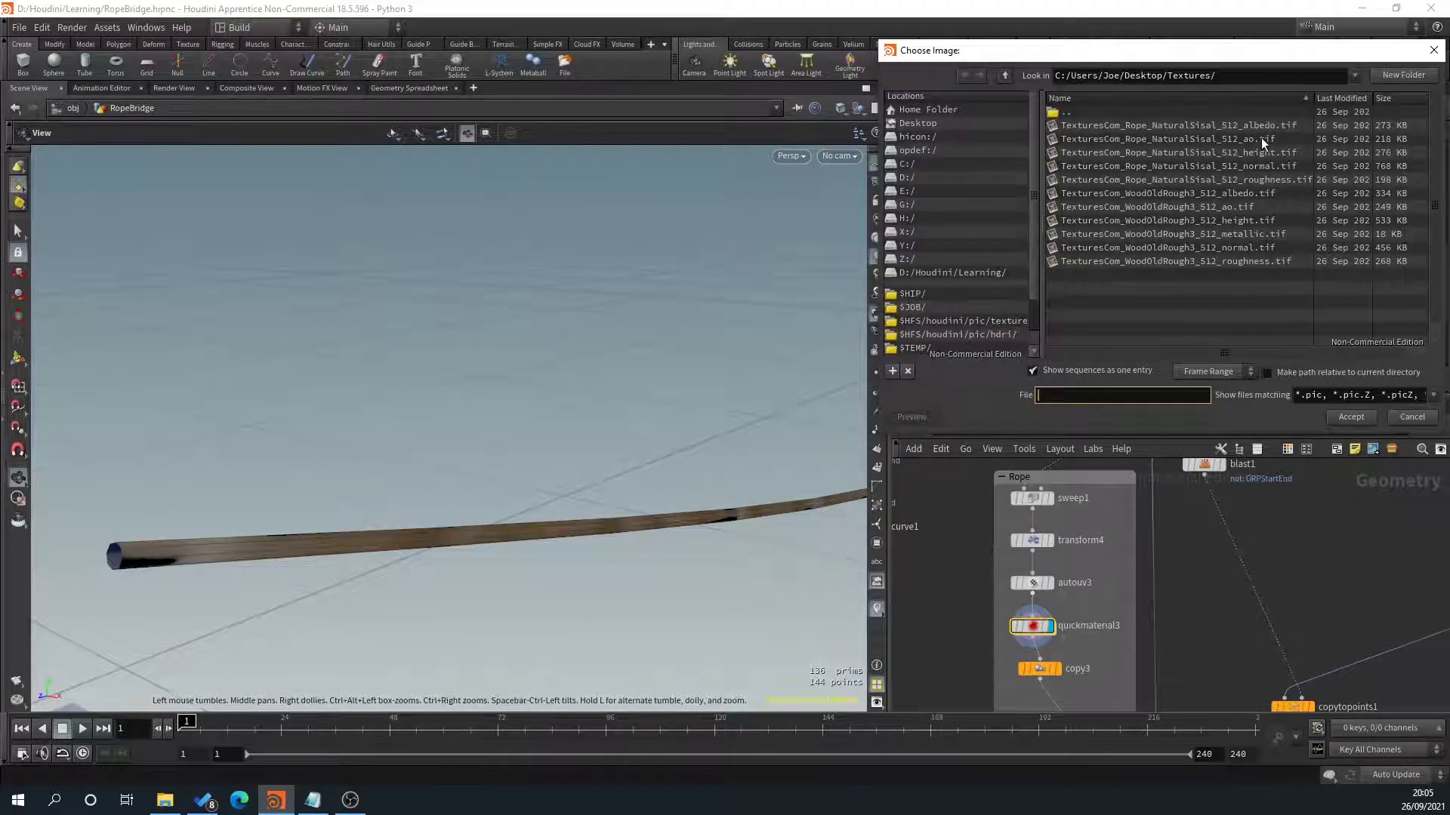
{"action": "double_click", "coordinate": [1261, 139]}
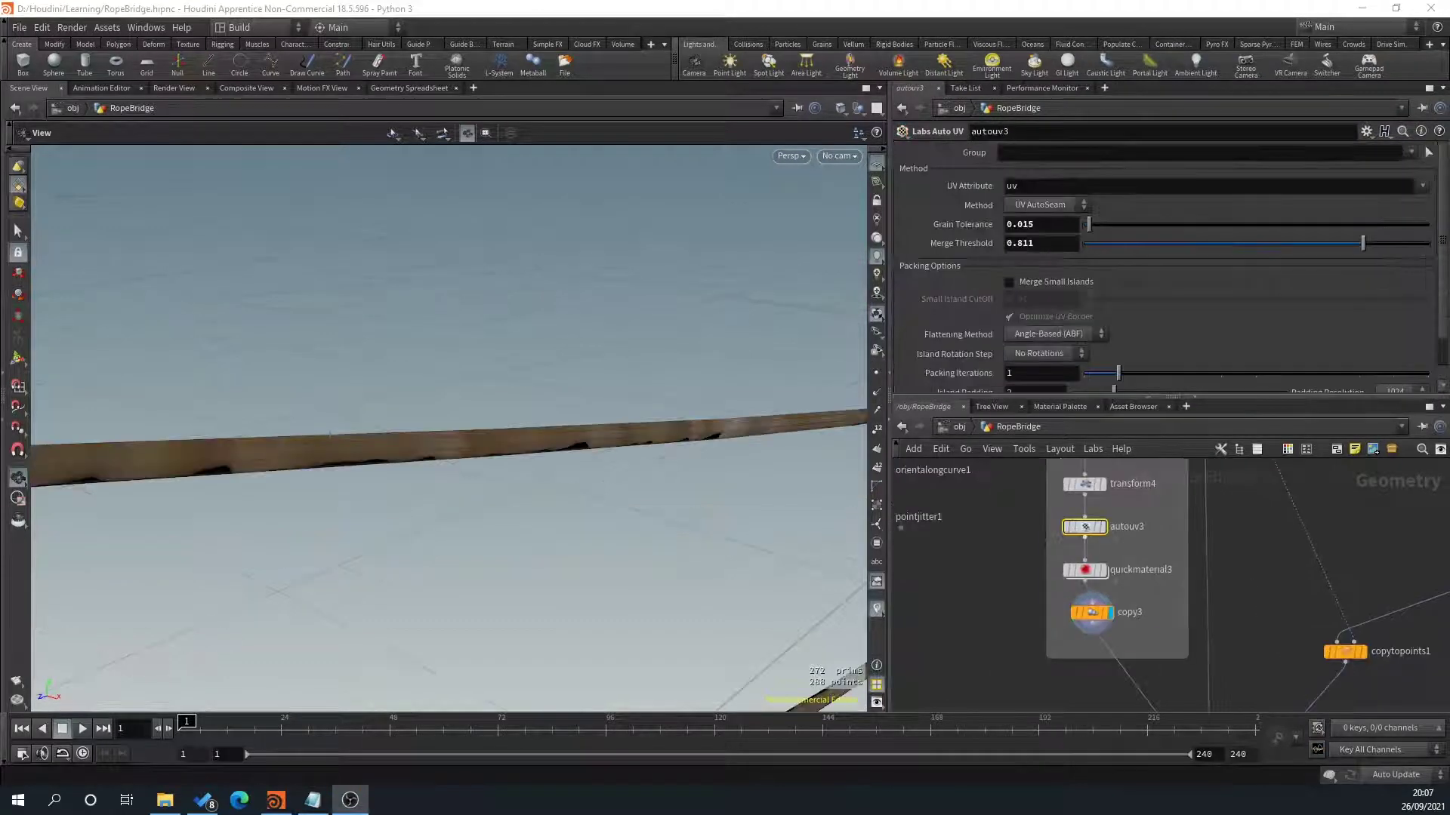
Switch the viewport to the rope's UV layout and set autouv3's Grain Tolerance to 0.
{"action": "left_click_drag", "start_coordinate": [371, 321], "coordinate": [212, 473]}
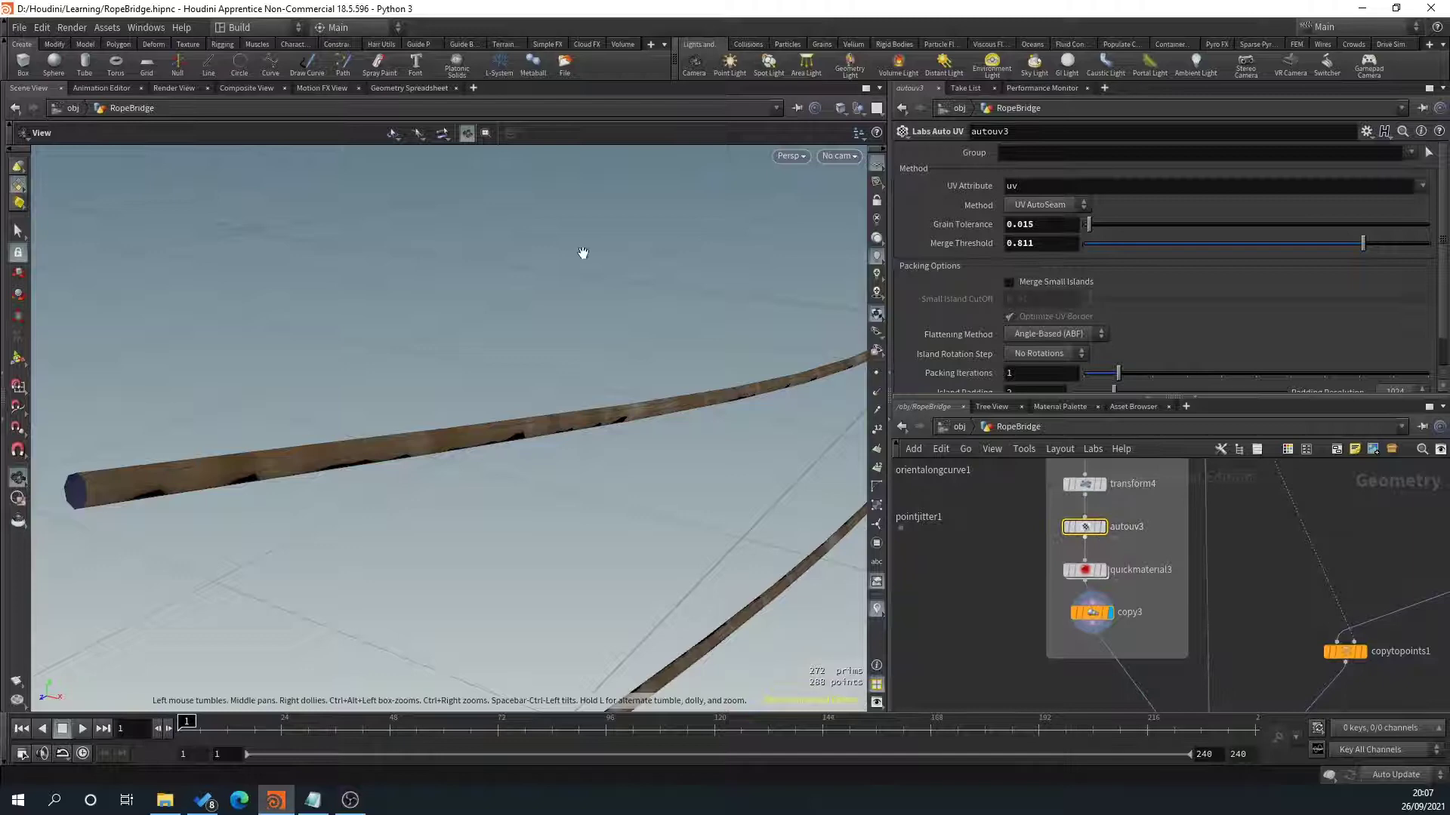
{"action": "key", "text": "space+5"}
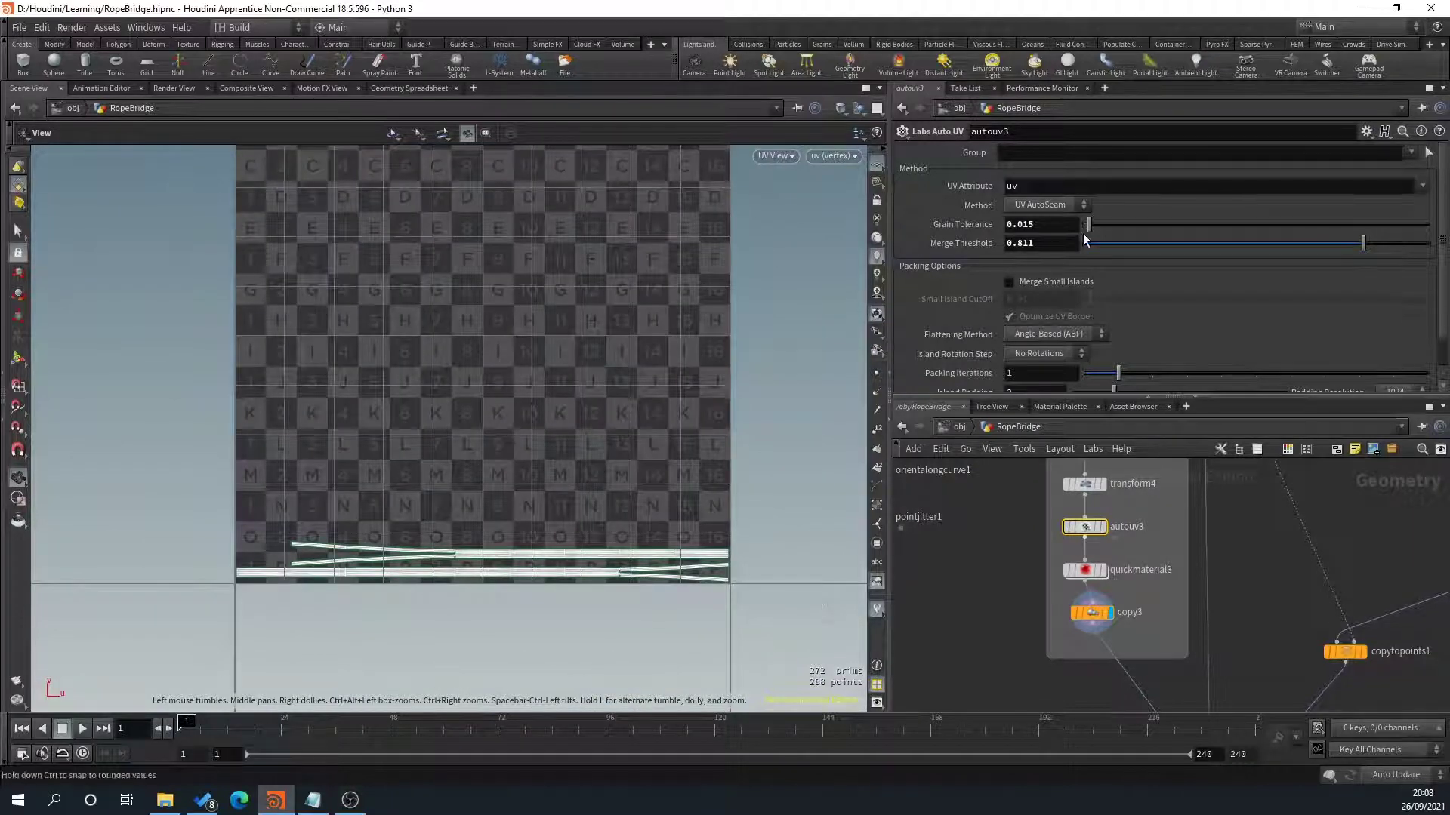
{"action": "left_click_drag", "start_coordinate": [1087, 229], "coordinate": [1079, 230]}
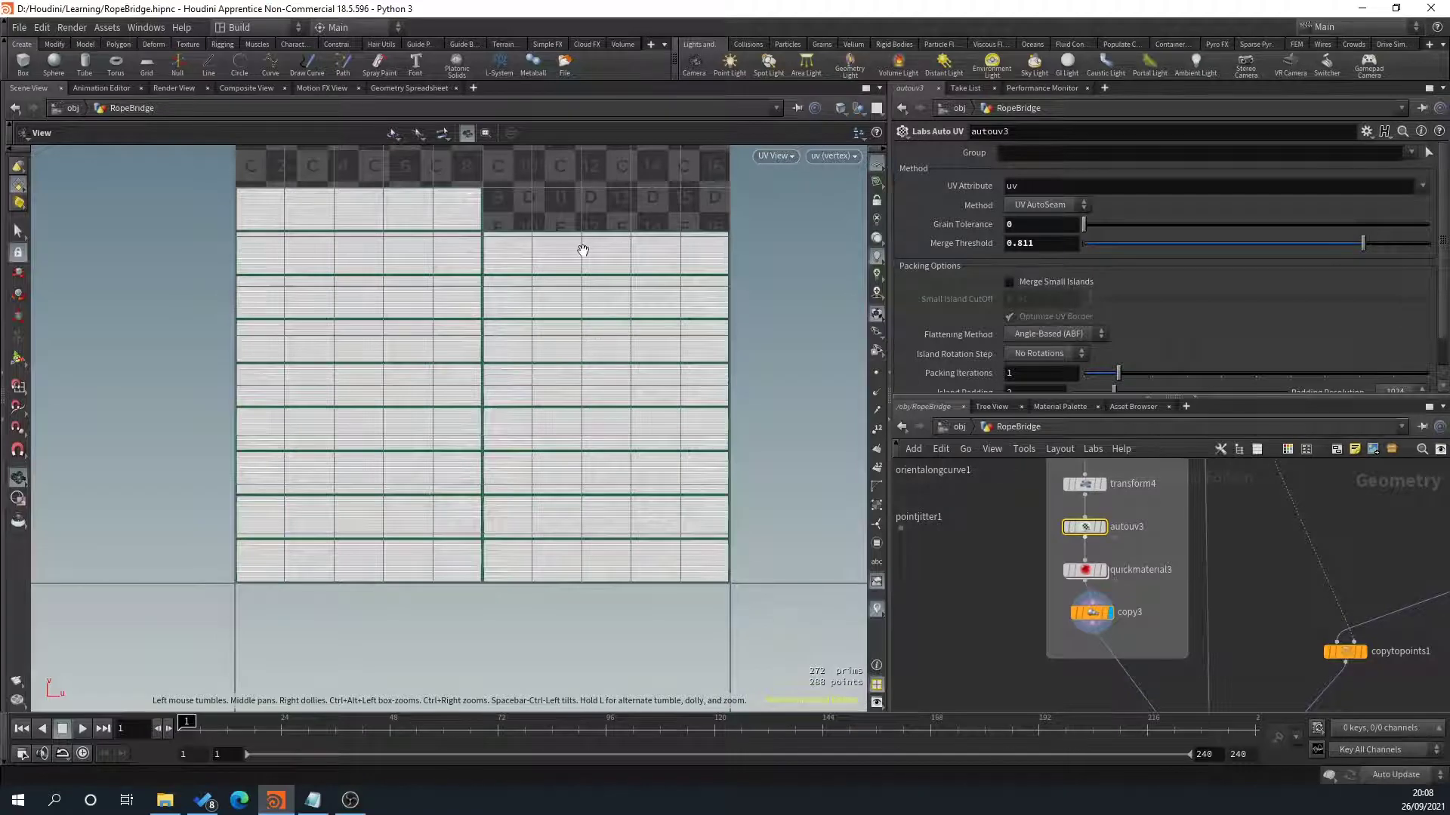
{"action": "scroll", "coordinate": [616, 242], "scroll_direction": "down", "scroll_amount": 2}
{"action": "middle_click_drag", "start_coordinate": [703, 244], "coordinate": [708, 379]}
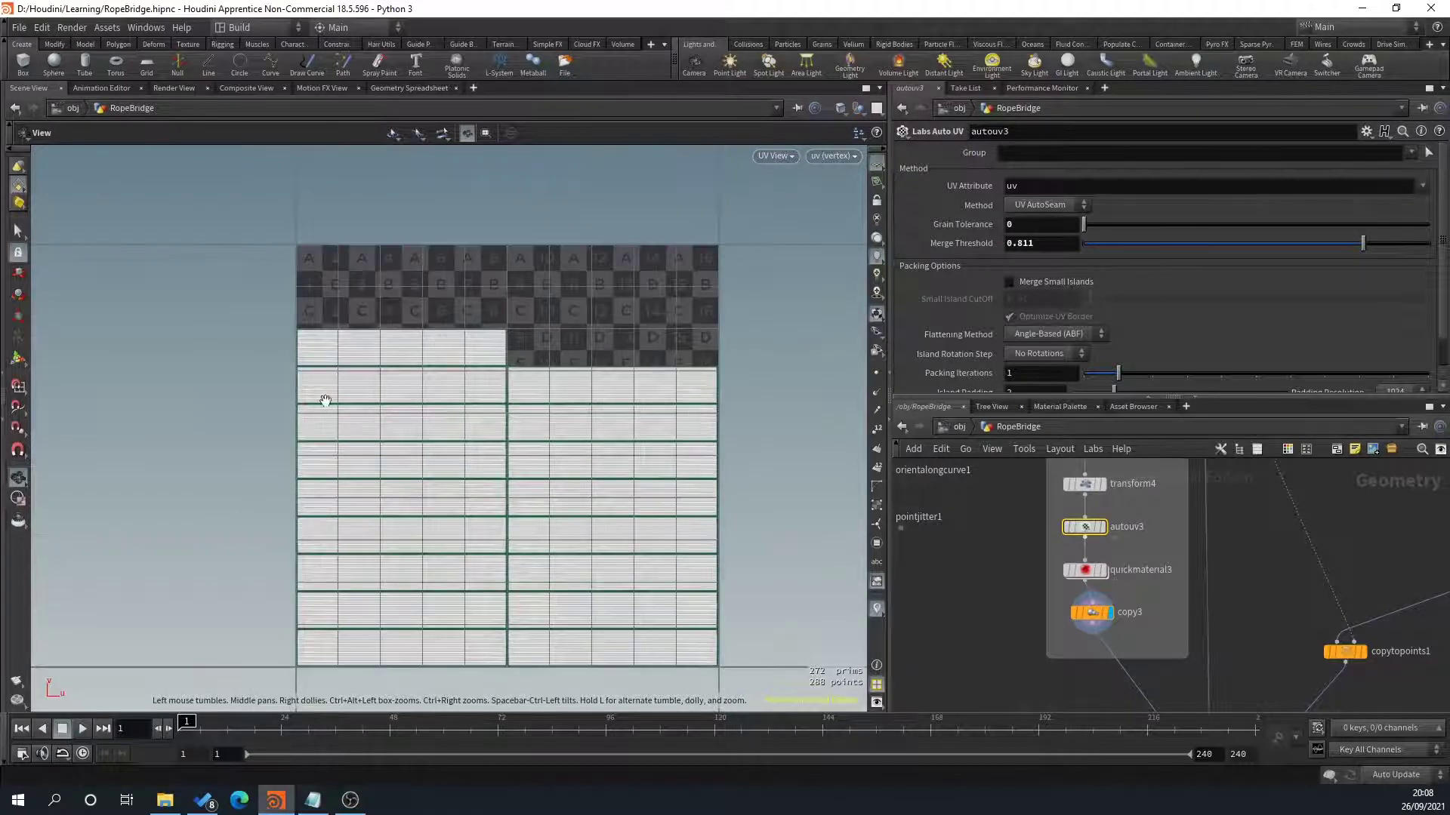
{"action": "middle_click_drag", "start_coordinate": [339, 391], "coordinate": [355, 314]}
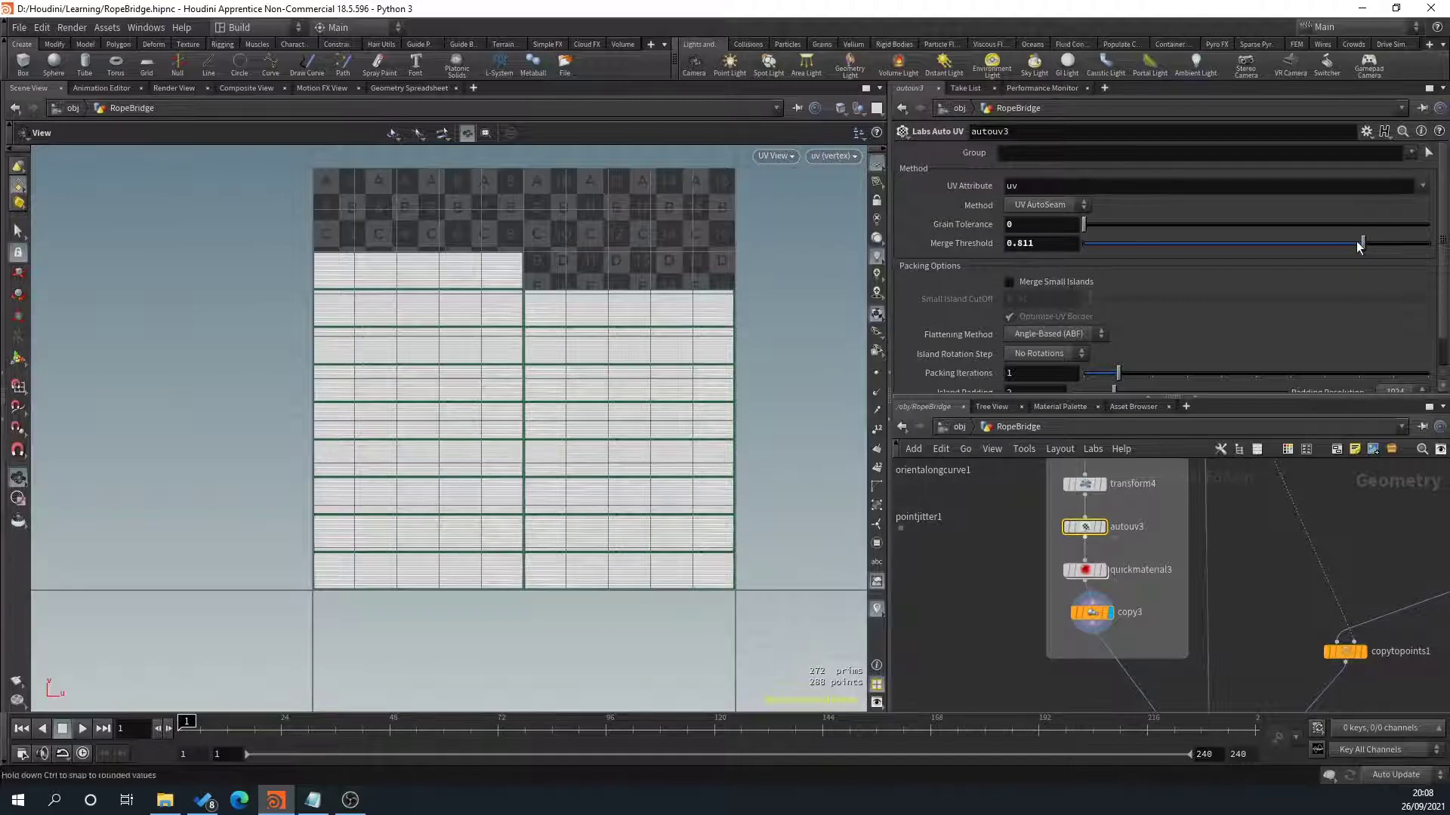
Set the Merge Threshold of autouv3 to 0.461.
{"action": "mouse_move", "coordinate": [1360, 241]}
{"action": "left_mouse_down"}
{"action": "mouse_move", "coordinate": [1240, 251]}
{"action": "mouse_move", "coordinate": [1434, 243]}
{"action": "mouse_move", "coordinate": [1357, 249]}
{"action": "left_mouse_up"}
{"action": "left_click_drag", "start_coordinate": [1147, 243], "coordinate": [1242, 246]}
{"action": "scroll", "coordinate": [1238, 287], "scroll_direction": "down", "scroll_amount": 1}
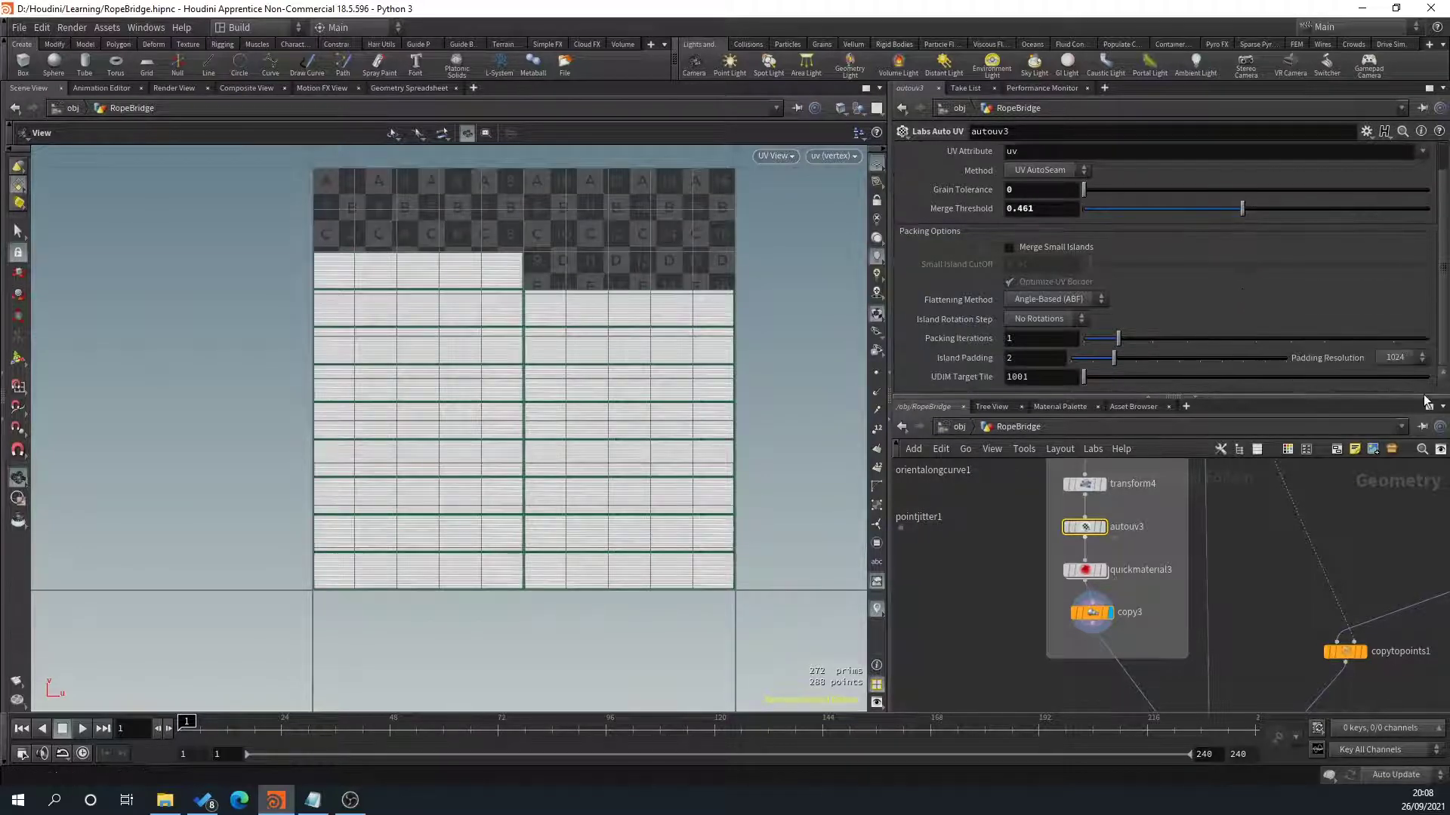
Display quickmaterial3 in the perspective view and enable Use Model's Tangent for its normal map.
{"action": "left_click", "coordinate": [1102, 571]}
{"action": "key", "text": "space+1"}
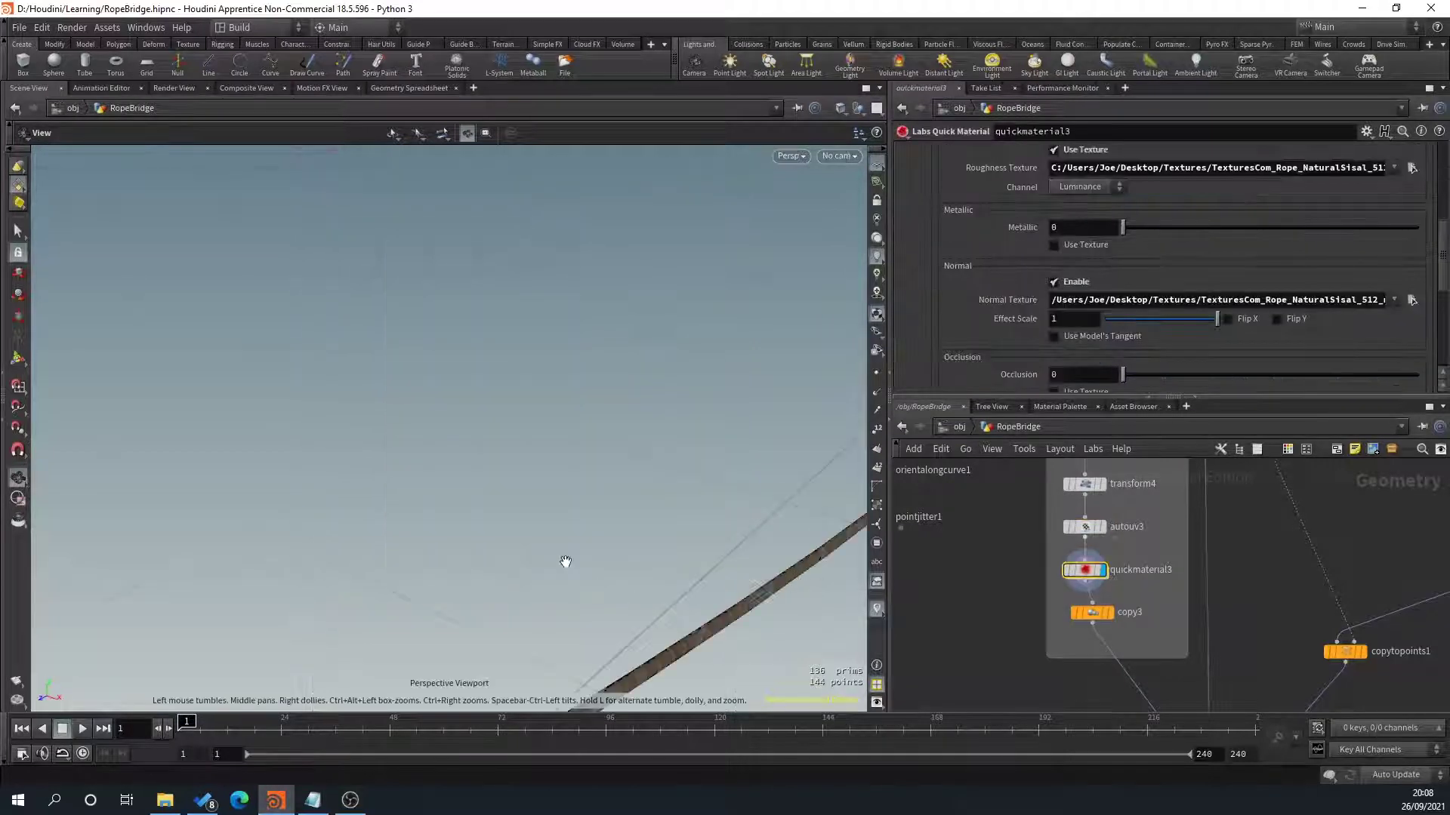
{"action": "left_click_drag", "start_coordinate": [563, 560], "coordinate": [638, 618]}
{"action": "middle_click_drag", "start_coordinate": [668, 590], "coordinate": [621, 347]}
{"action": "left_click_drag", "start_coordinate": [621, 346], "coordinate": [423, 461]}
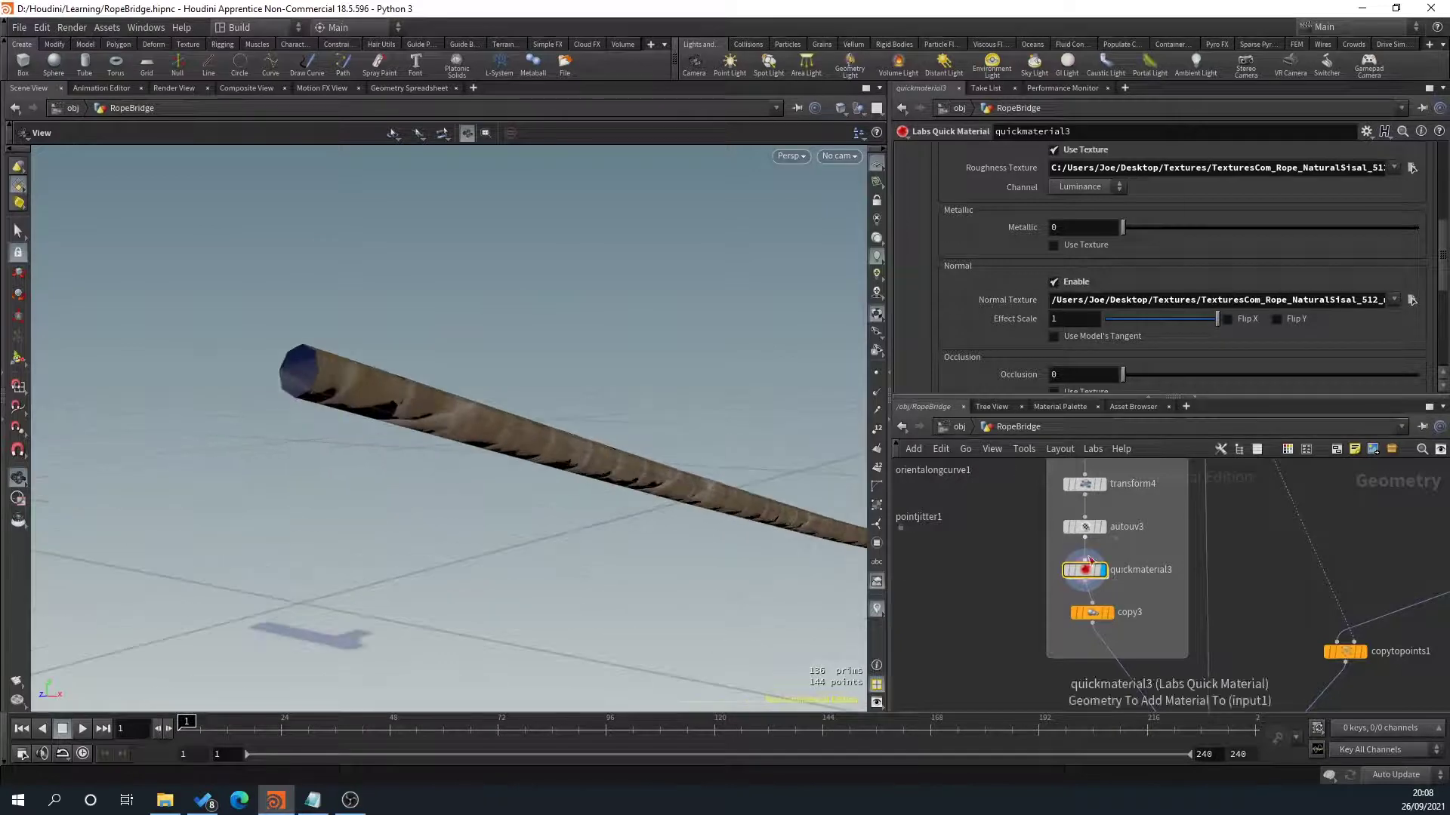
{"action": "left_click", "coordinate": [1053, 336]}
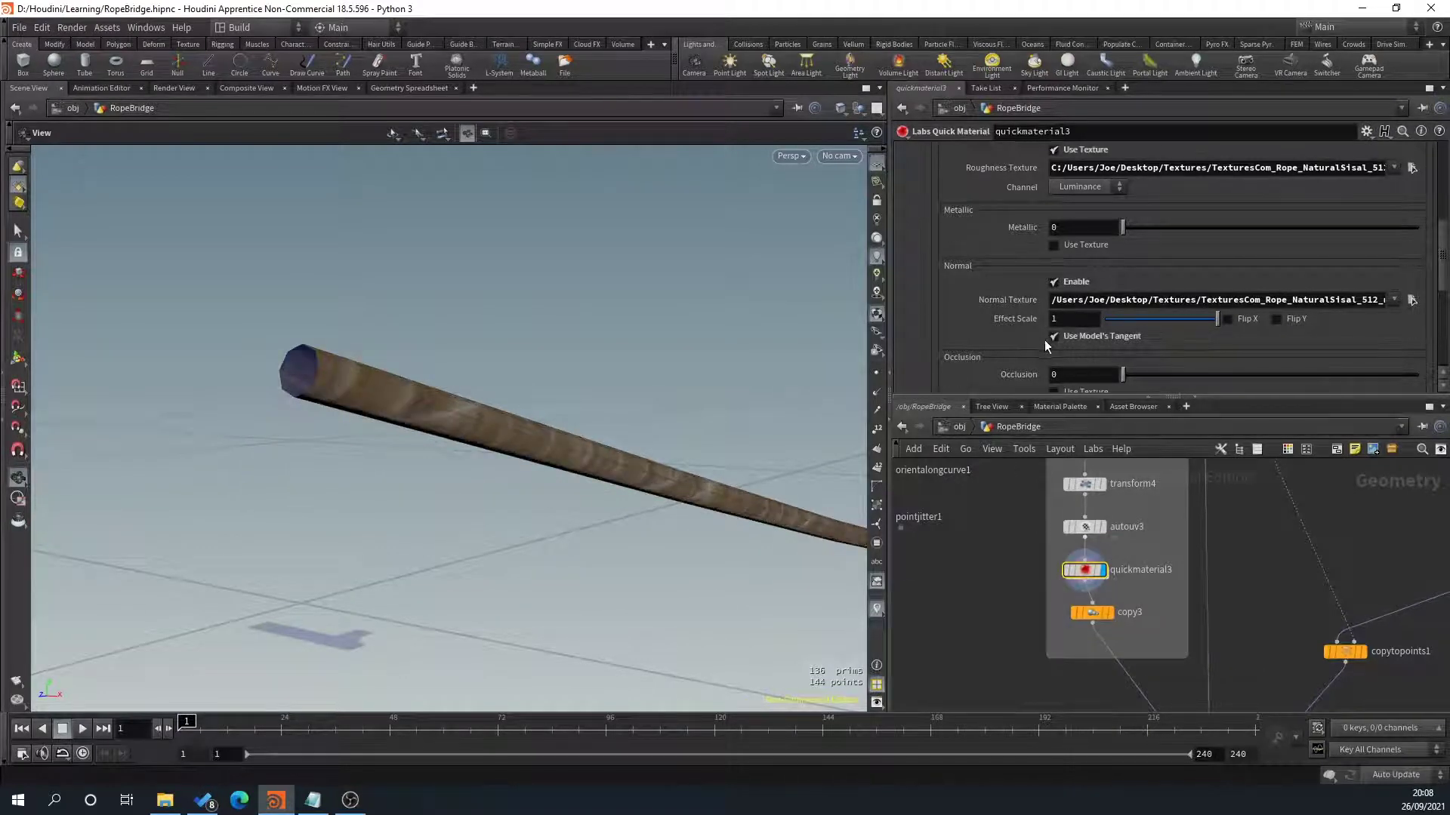
Select the rope branch's autouv3 and quickmaterial3 nodes together and copy them.
{"action": "mouse_move", "coordinate": [679, 340]}
{"action": "left_mouse_down"}
{"action": "mouse_move", "coordinate": [764, 311]}
{"action": "mouse_move", "coordinate": [742, 380]}
{"action": "left_mouse_up"}
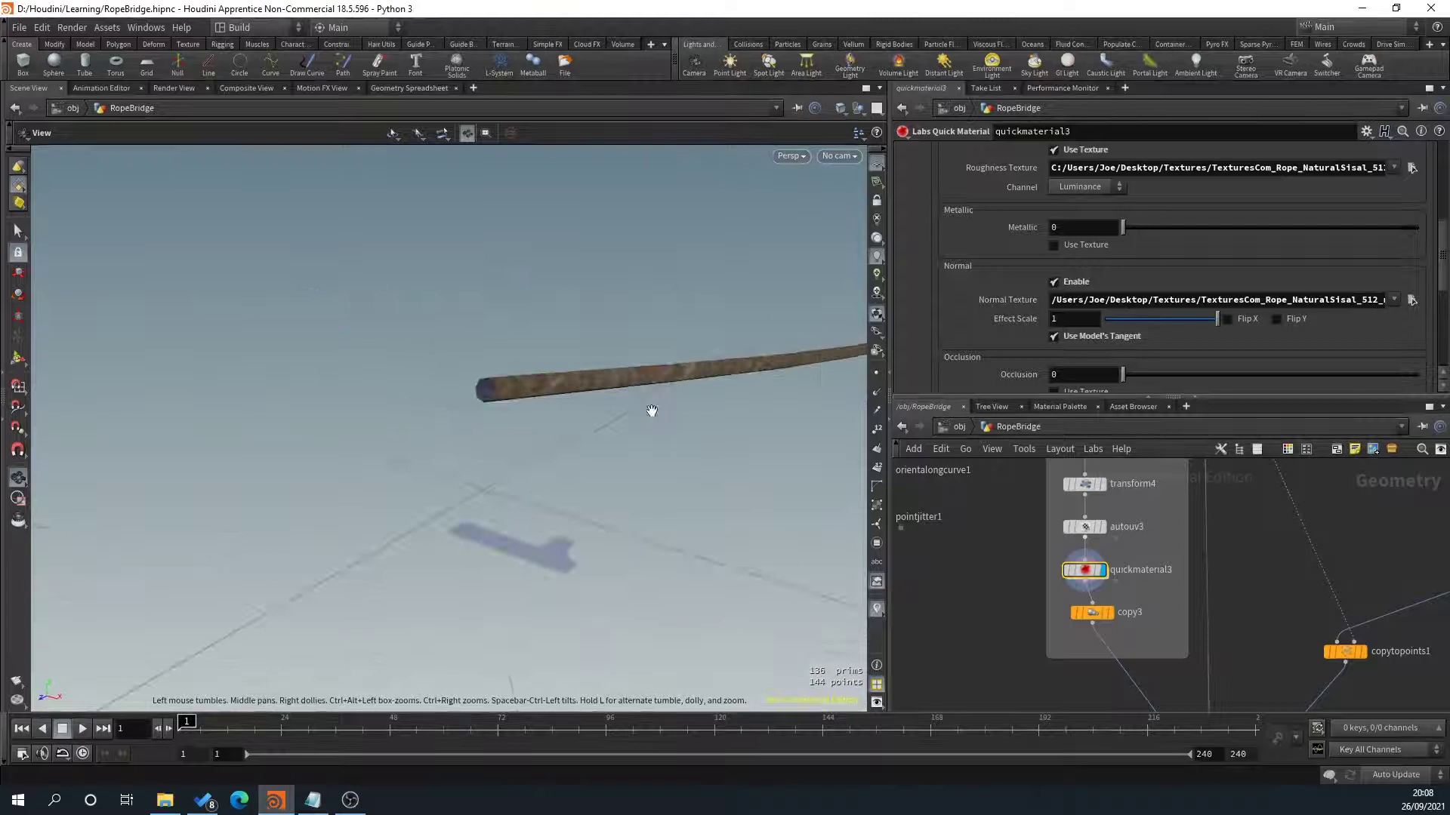
{"action": "left_click_drag", "start_coordinate": [652, 411], "coordinate": [519, 388]}
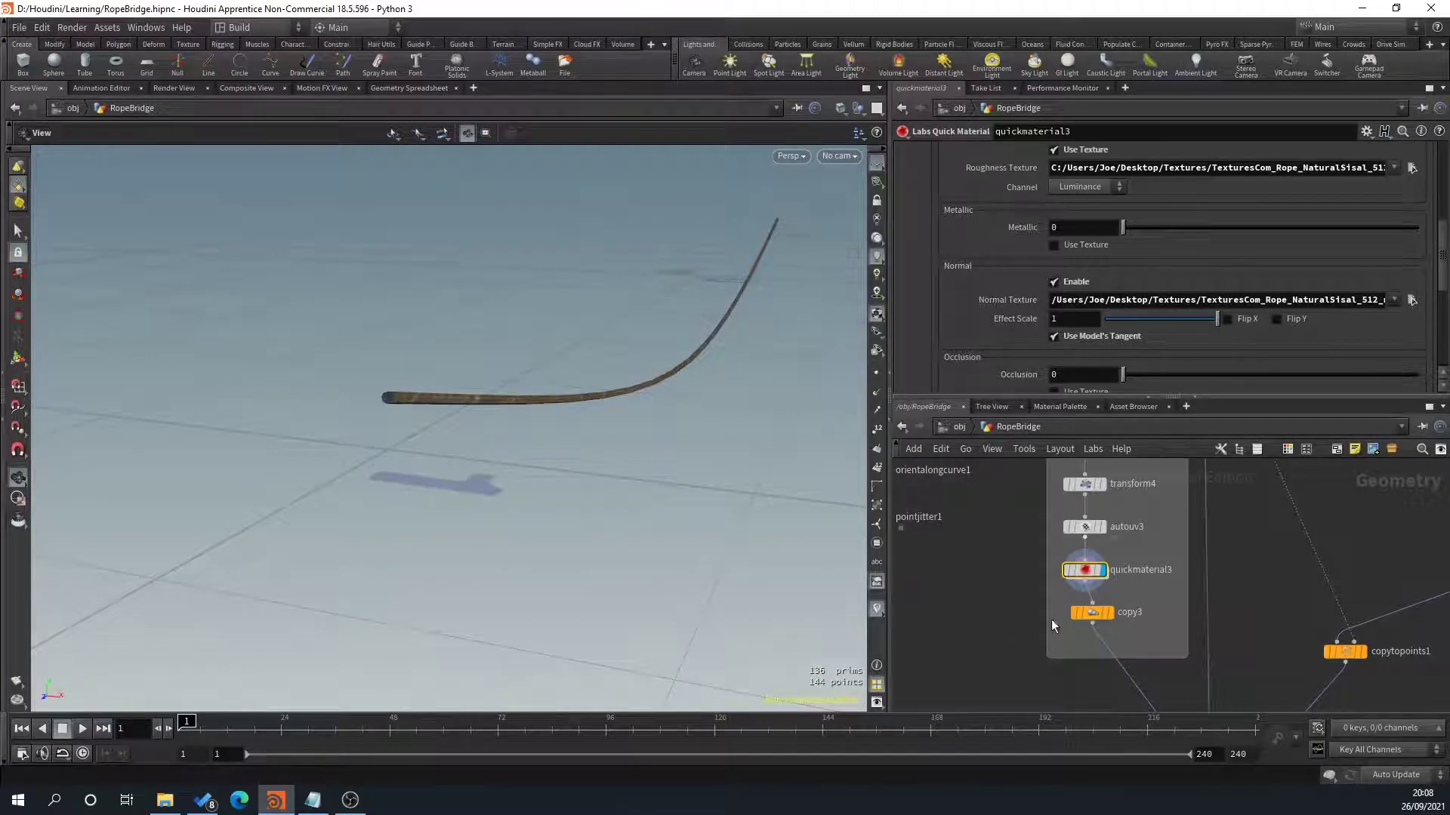
{"action": "left_click", "coordinate": [1110, 615]}
{"action": "left_click", "coordinate": [1093, 572], "text": "shift"}
{"action": "key", "text": "ctrl+c"}
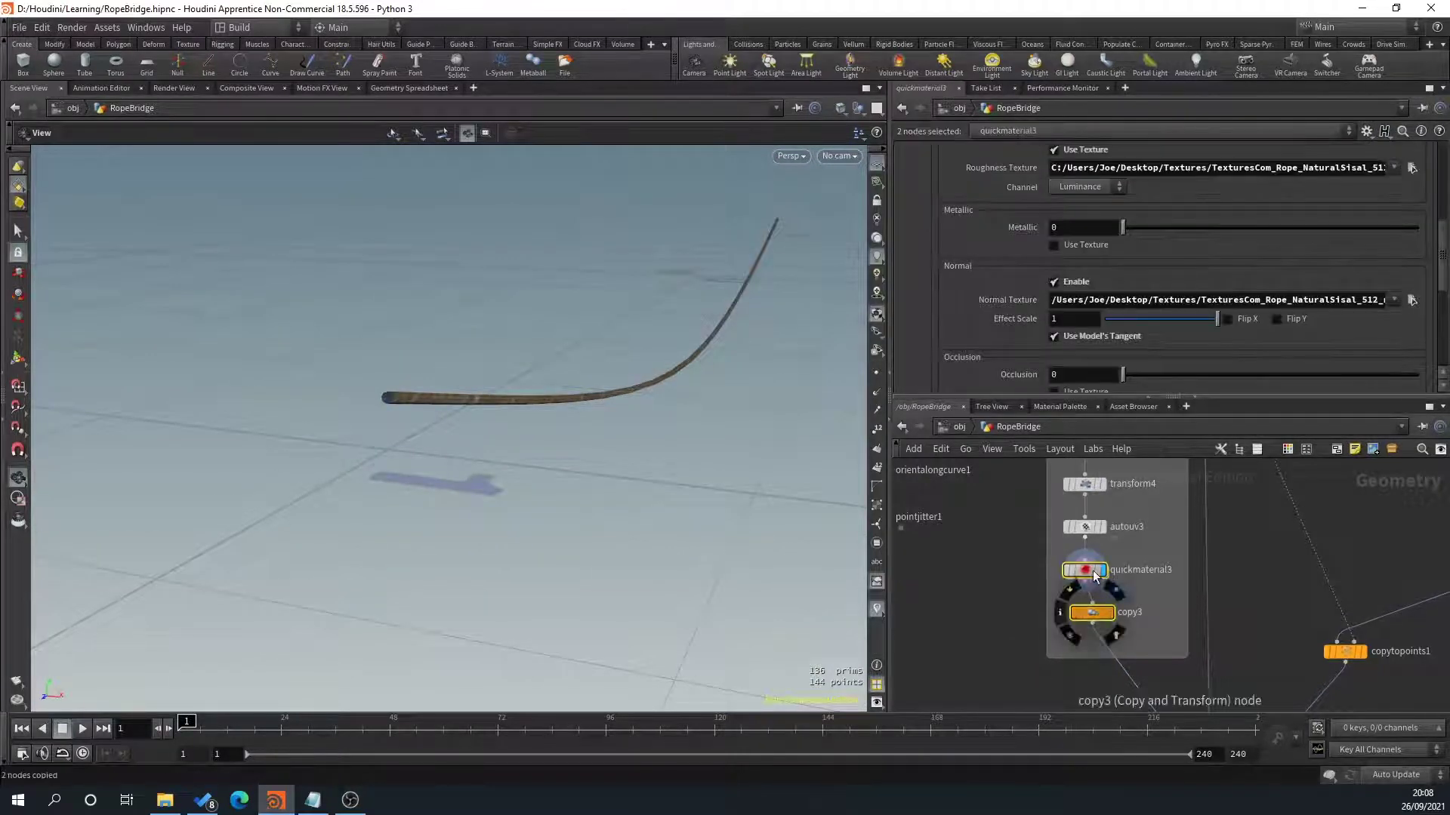
{"action": "left_click", "coordinate": [1058, 554]}
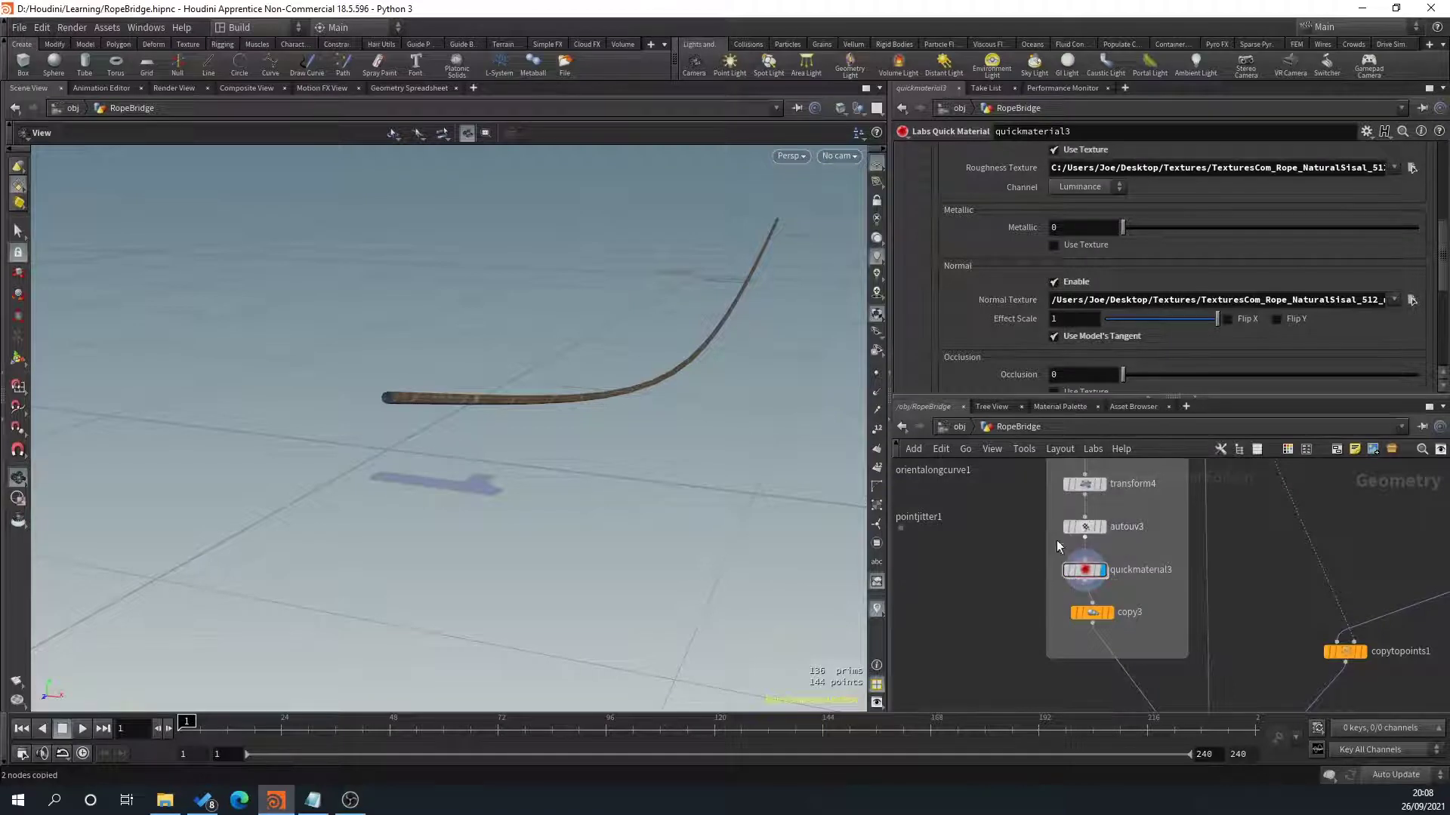
{"action": "left_click_drag", "start_coordinate": [1088, 573], "coordinate": [1090, 573]}
{"action": "scroll", "coordinate": [1137, 624], "scroll_direction": "down", "scroll_amount": 7}
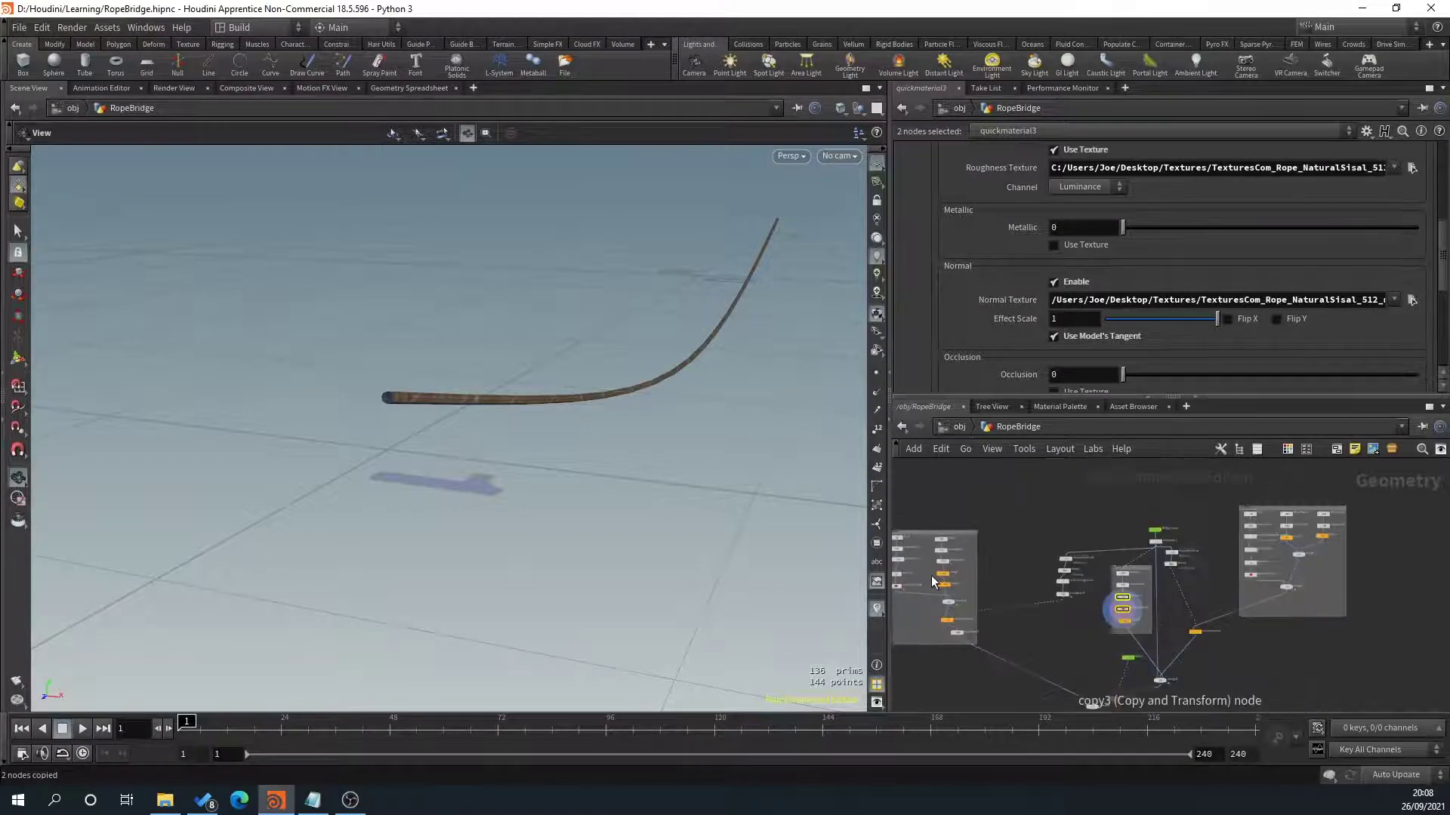
{"action": "scroll", "coordinate": [1135, 581], "scroll_direction": "up", "scroll_amount": 5}
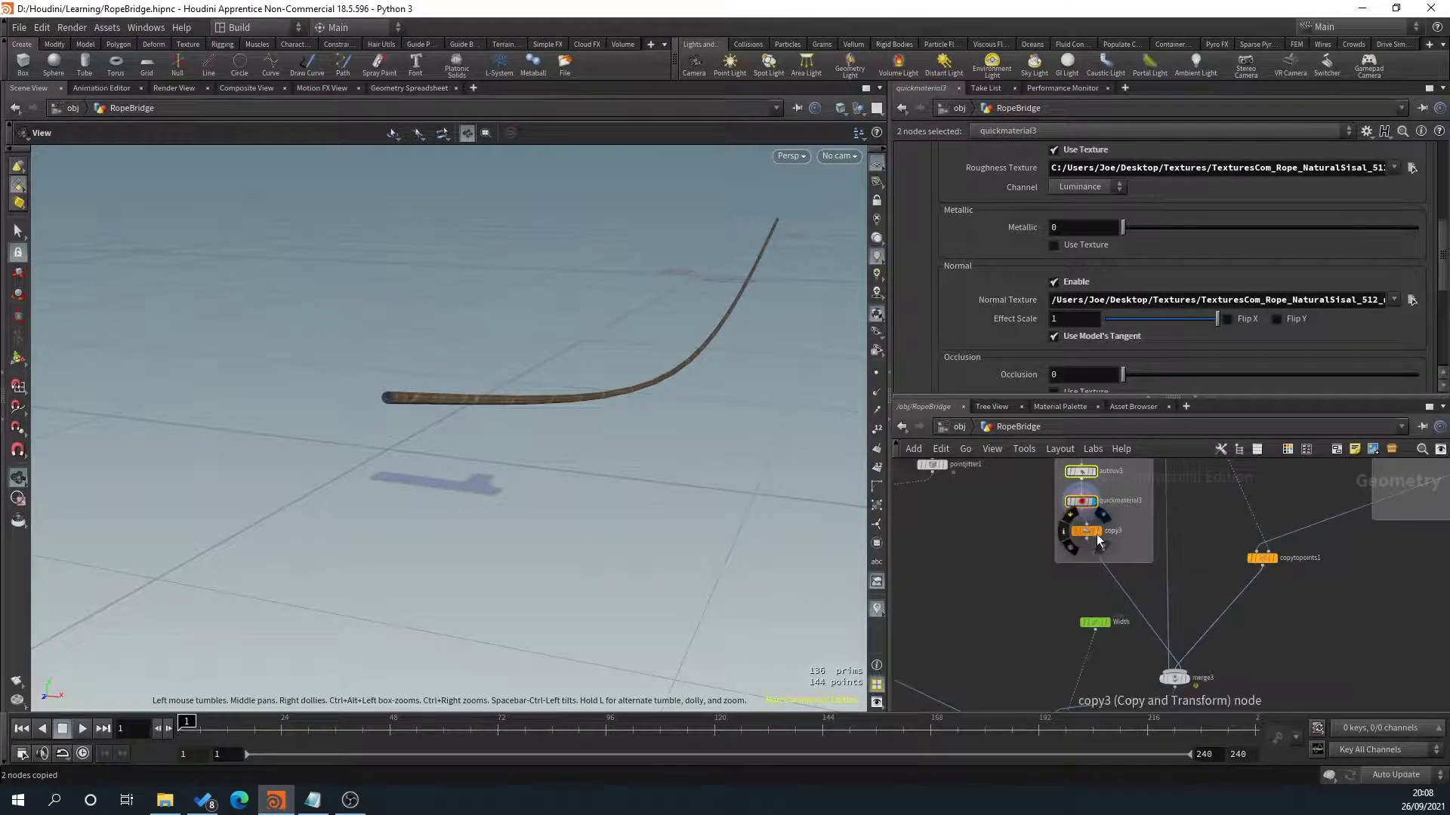
Display copy3 in the viewport and examine the sisal texture on both long ropes.
{"action": "left_click", "coordinate": [1098, 533]}
{"action": "left_click_drag", "start_coordinate": [744, 514], "coordinate": [641, 506]}
{"action": "middle_click_drag", "start_coordinate": [641, 506], "coordinate": [647, 602]}
{"action": "mouse_move", "coordinate": [582, 493]}
{"action": "left_mouse_down"}
{"action": "mouse_move", "coordinate": [526, 499]}
{"action": "mouse_move", "coordinate": [573, 518]}
{"action": "left_mouse_up"}
{"action": "scroll", "coordinate": [1117, 622], "scroll_direction": "down", "scroll_amount": 2}
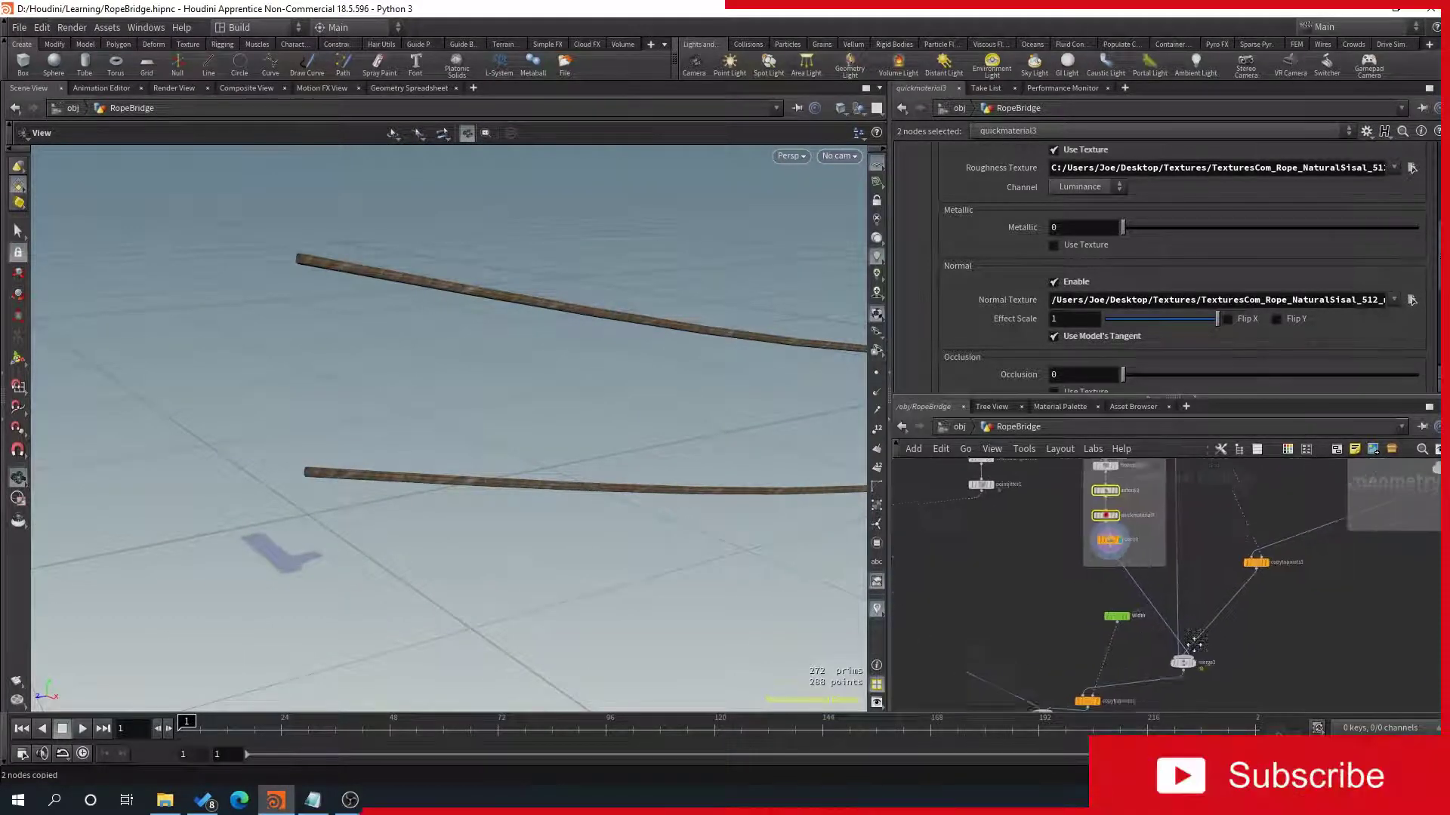
Display the copy2 node of the RopePost2 branch in the Post network and bring its rope rings into view.
{"action": "middle_click_drag", "start_coordinate": [1193, 644], "coordinate": [1020, 670]}
{"action": "middle_click_drag", "start_coordinate": [1246, 590], "coordinate": [1061, 678]}
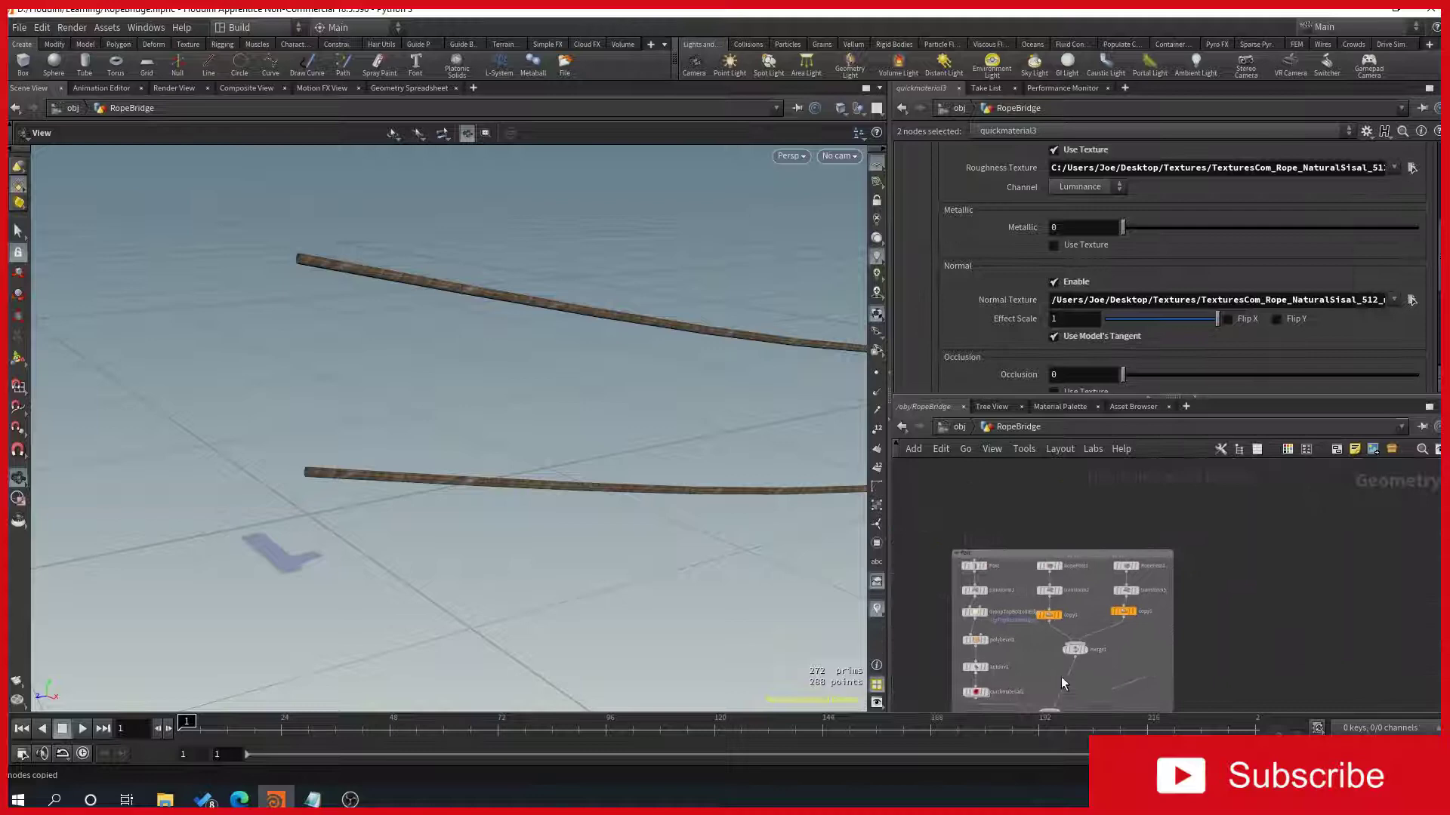
{"action": "scroll", "coordinate": [1176, 632], "scroll_direction": "up", "scroll_amount": 4}
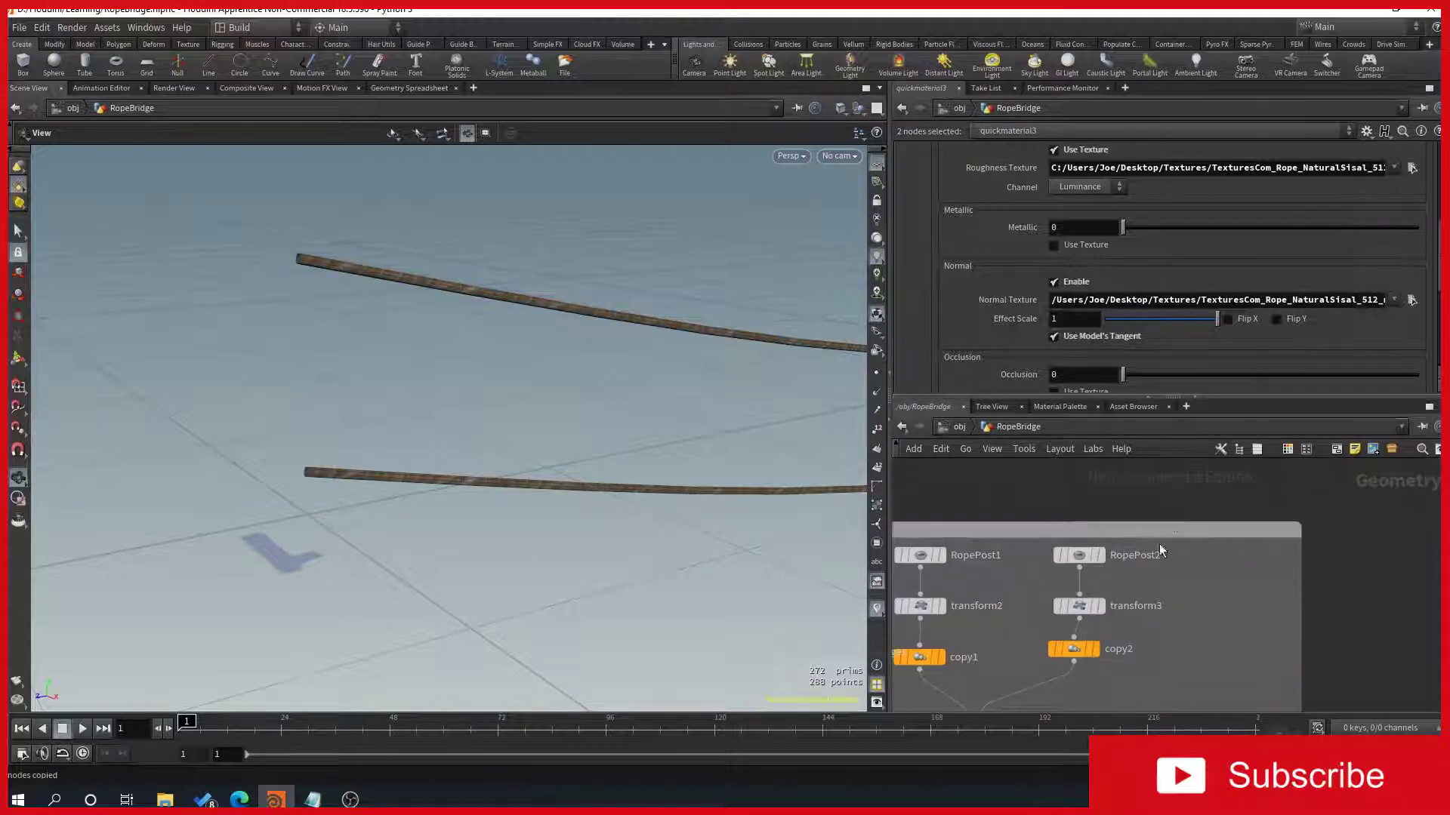
{"action": "left_click", "coordinate": [1095, 649]}
{"action": "middle_click_drag", "start_coordinate": [728, 438], "coordinate": [517, 491]}
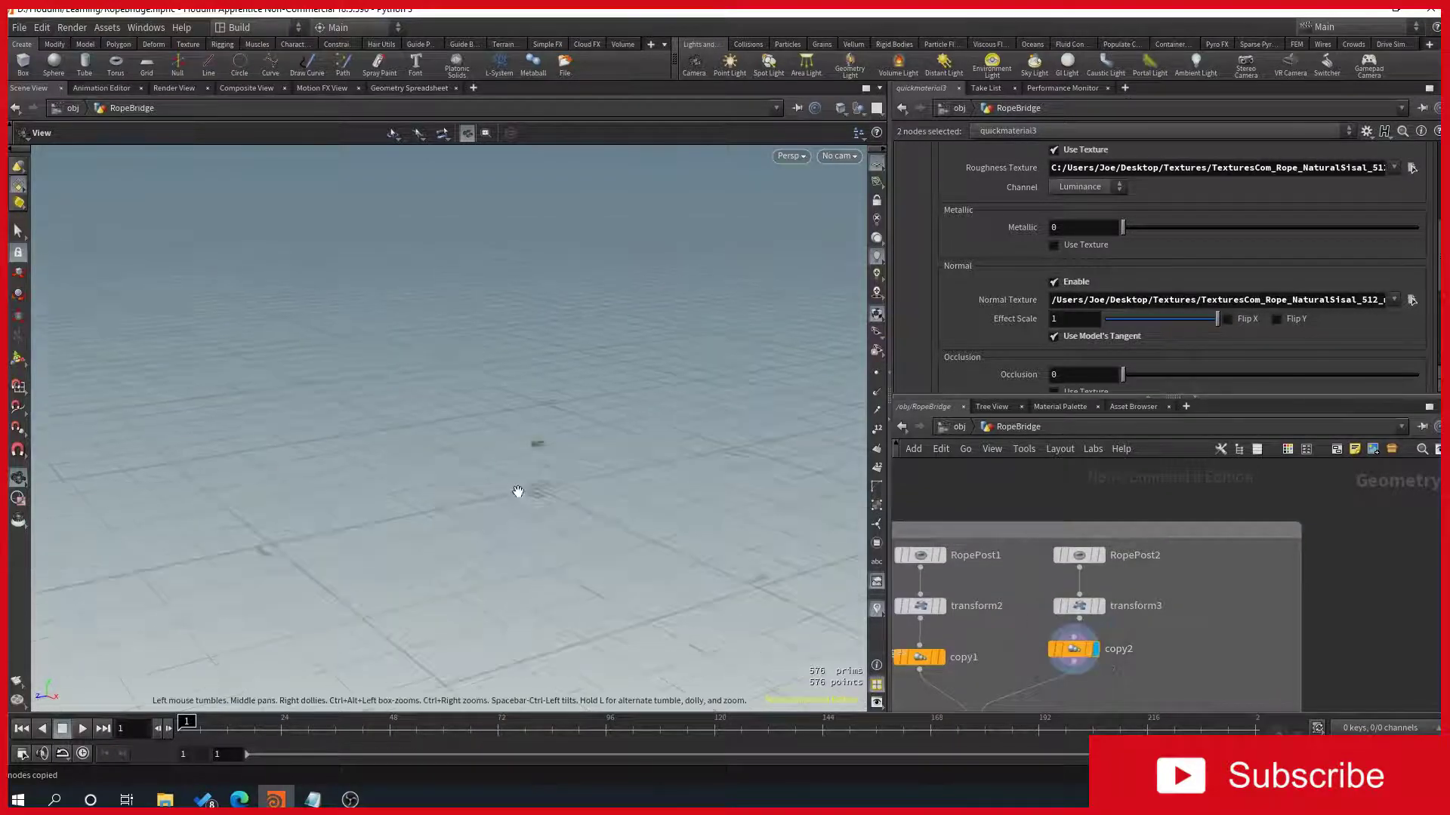
{"action": "scroll", "coordinate": [540, 459], "scroll_direction": "up", "scroll_amount": 8}
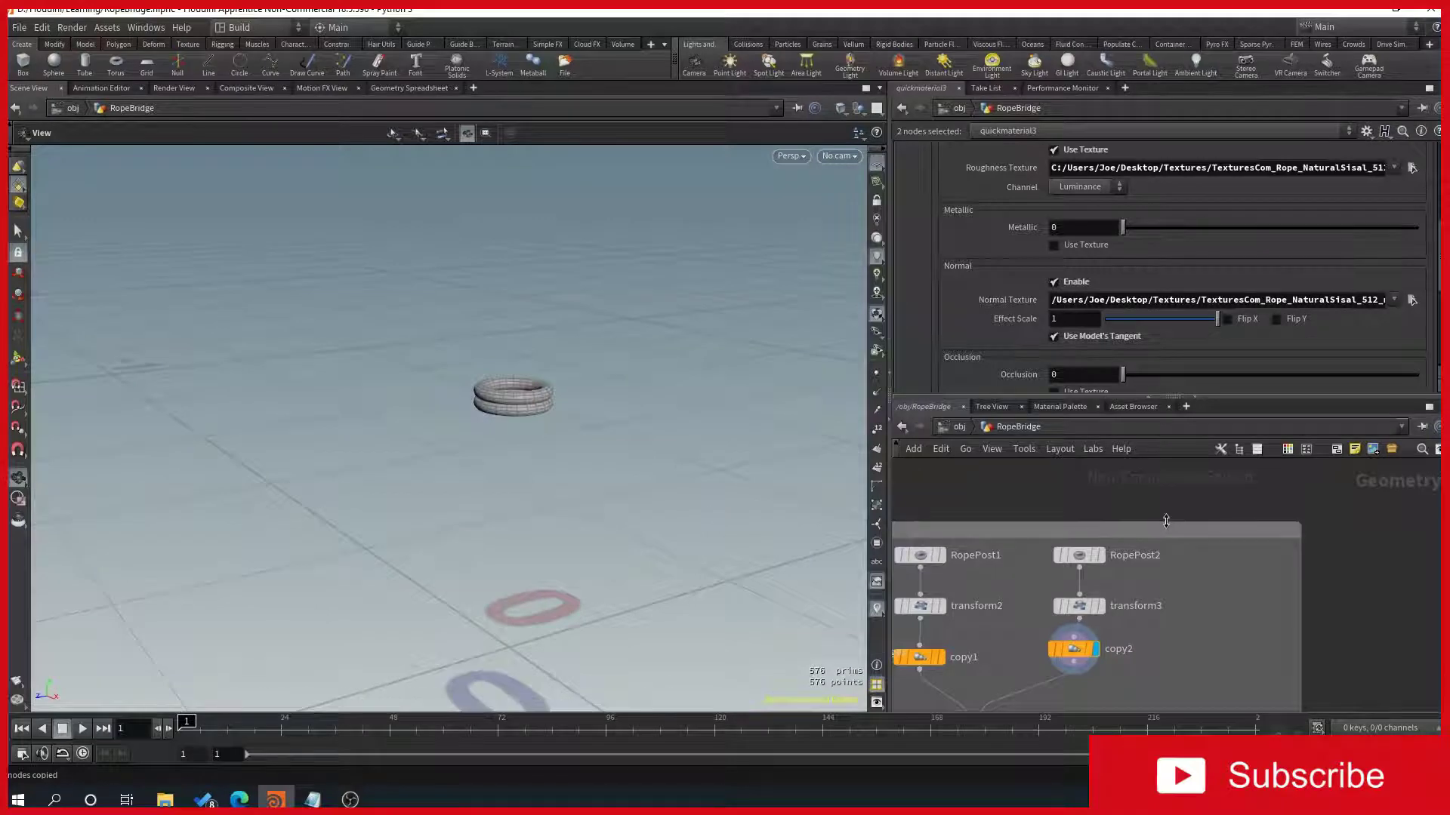
Make room below RopePost2 and transform3, and paste the copied Auto UV and Quick Material nodes between transform3 and copy2.
{"action": "scroll", "coordinate": [1163, 611], "scroll_direction": "down", "scroll_amount": 5}
{"action": "scroll", "coordinate": [1164, 606], "scroll_direction": "up", "scroll_amount": 1}
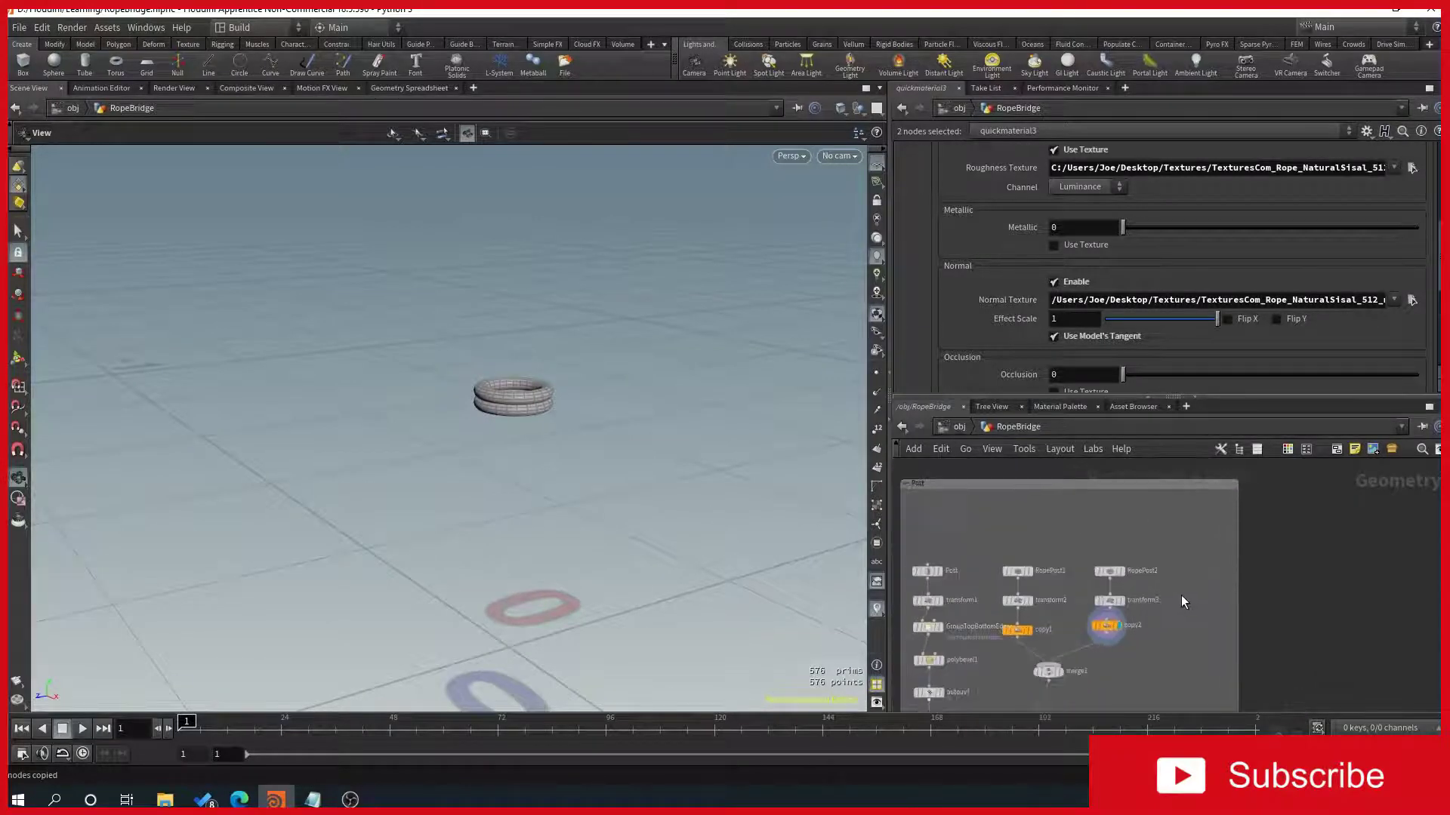
{"action": "left_click_drag", "start_coordinate": [1180, 595], "coordinate": [1088, 573]}
{"action": "left_click", "coordinate": [1155, 566]}
{"action": "key", "text": "ctrl+v"}
{"action": "scroll", "coordinate": [1156, 567], "scroll_direction": "up", "scroll_amount": 2}
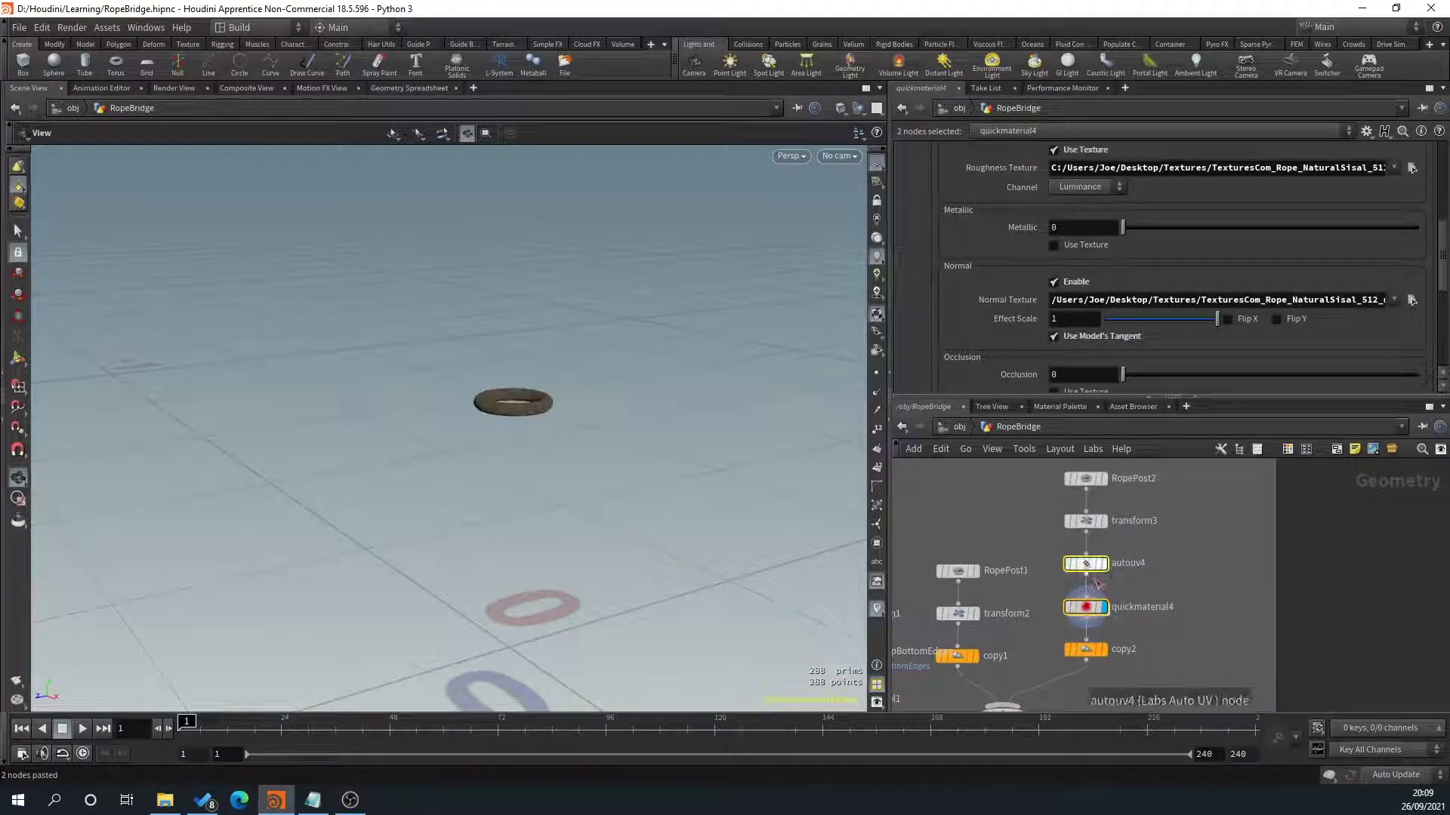
Display copy2 and examine the sisal texture on the upper post rings up close.
{"action": "left_click", "coordinate": [1104, 651]}
{"action": "scroll", "coordinate": [569, 453], "scroll_direction": "up", "scroll_amount": 5}
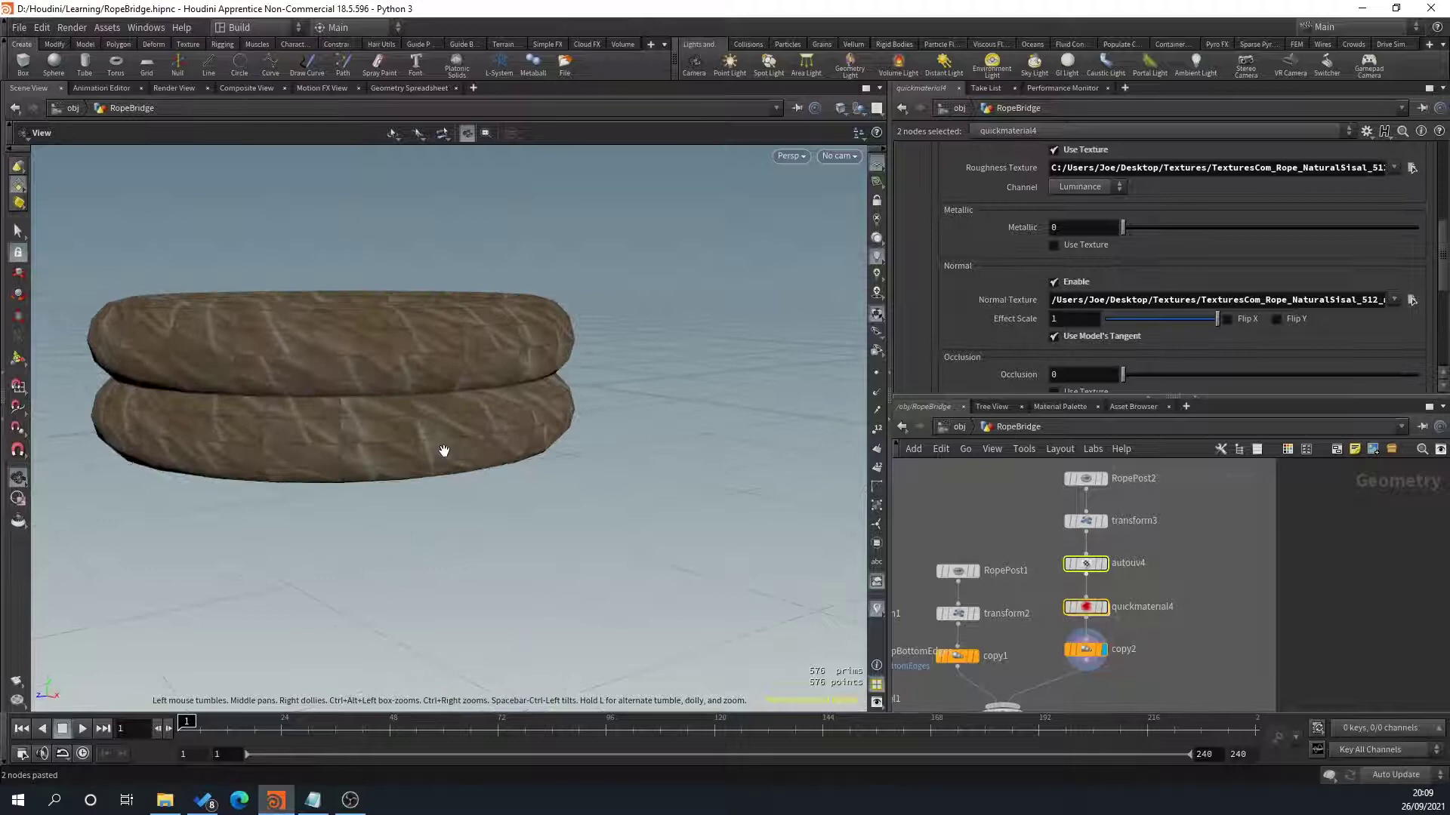
{"action": "left_click_drag", "start_coordinate": [399, 509], "coordinate": [474, 524]}
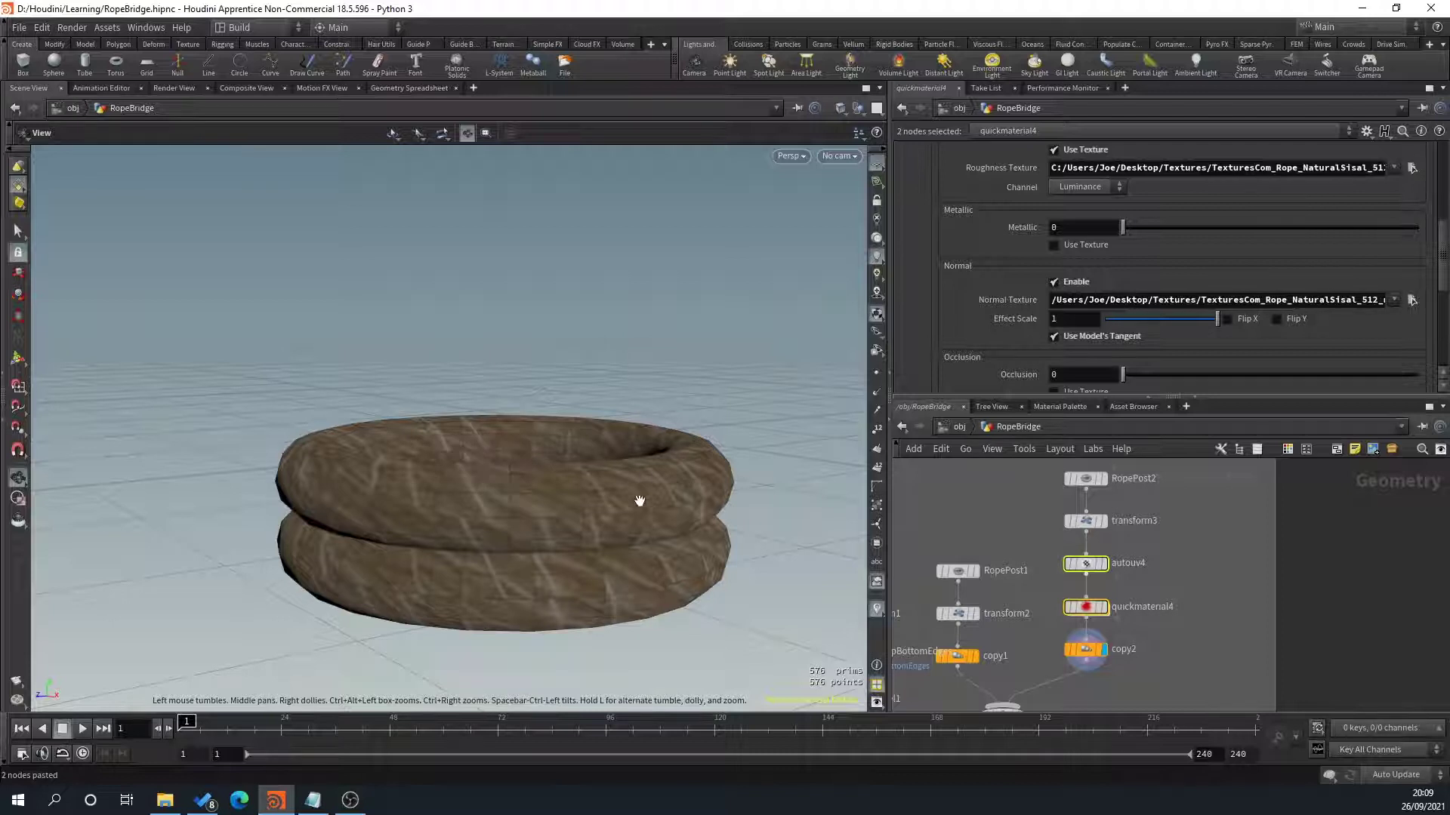
Display merge1 to compare the upper and lower rope rings of the post.
{"action": "scroll", "coordinate": [1135, 632], "scroll_direction": "down", "scroll_amount": 5}
{"action": "middle_click_drag", "start_coordinate": [1092, 666], "coordinate": [1149, 563]}
{"action": "scroll", "coordinate": [1149, 563], "scroll_direction": "up", "scroll_amount": 4}
{"action": "left_click", "coordinate": [1149, 562]}
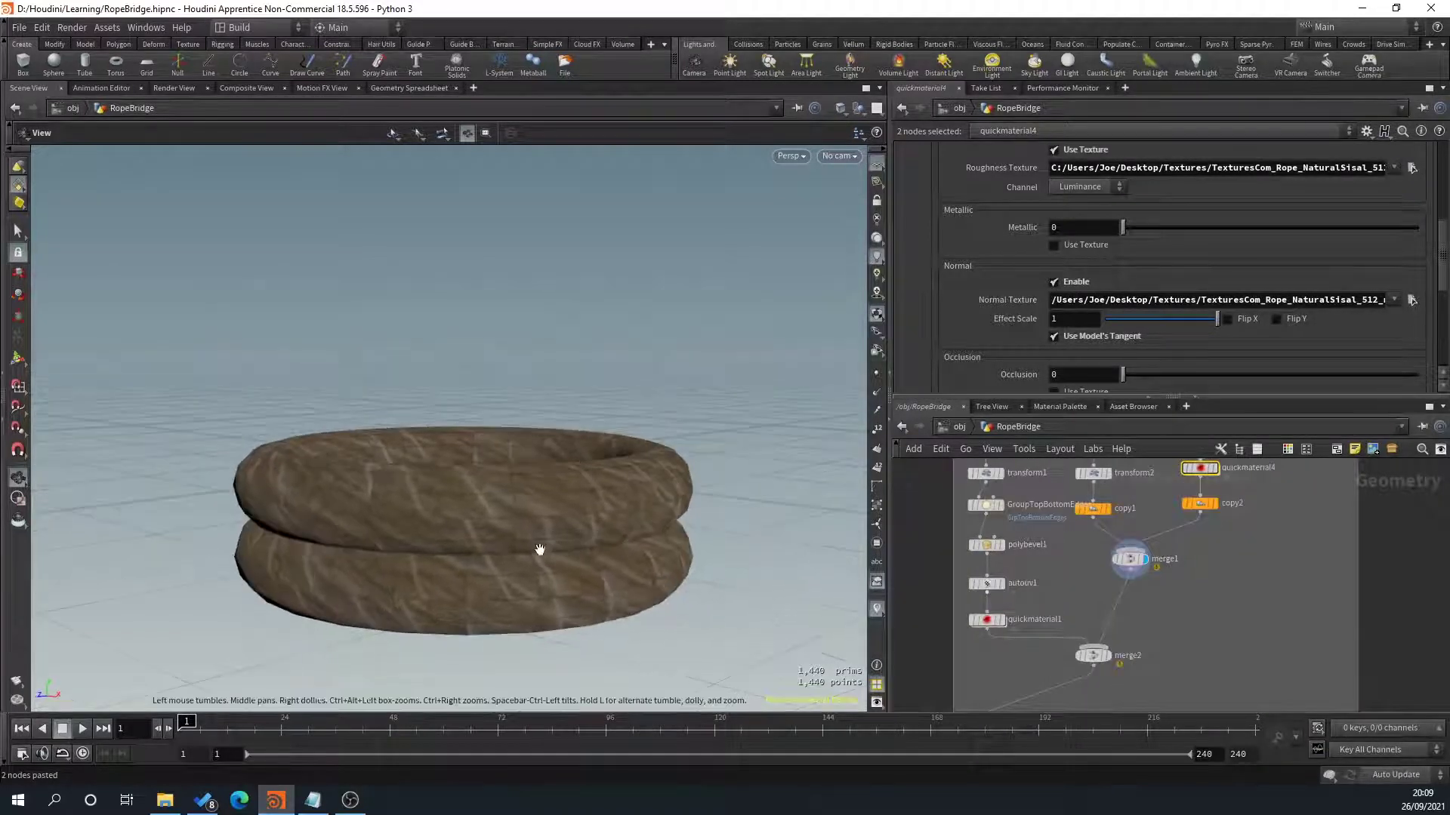
{"action": "scroll", "coordinate": [534, 550], "scroll_direction": "down", "scroll_amount": 6}
{"action": "left_click_drag", "start_coordinate": [738, 612], "coordinate": [595, 463]}
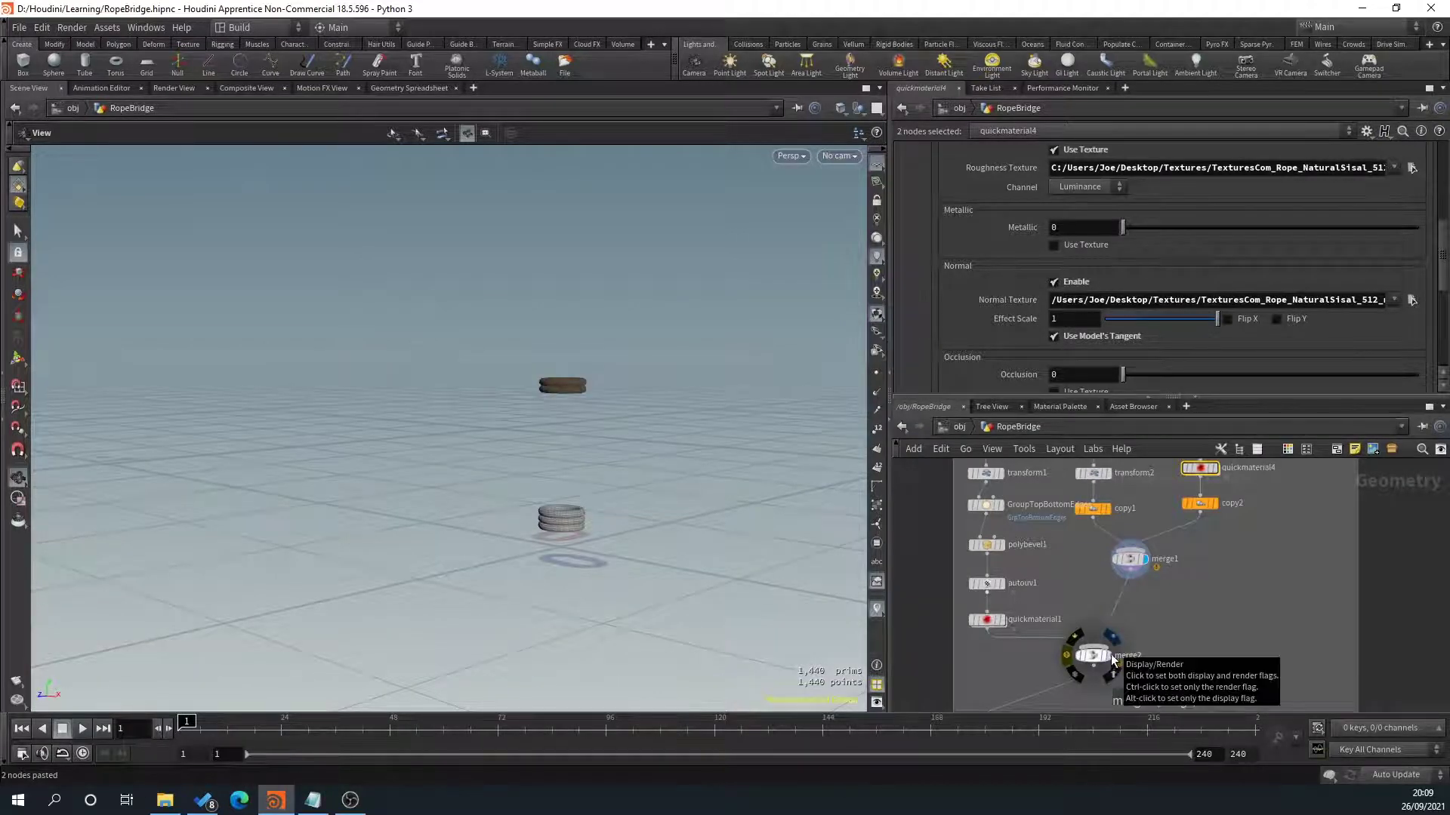
Display merge2 to view the wooden post together with its rope rings.
{"action": "middle_click_drag", "start_coordinate": [1142, 588], "coordinate": [1162, 618]}
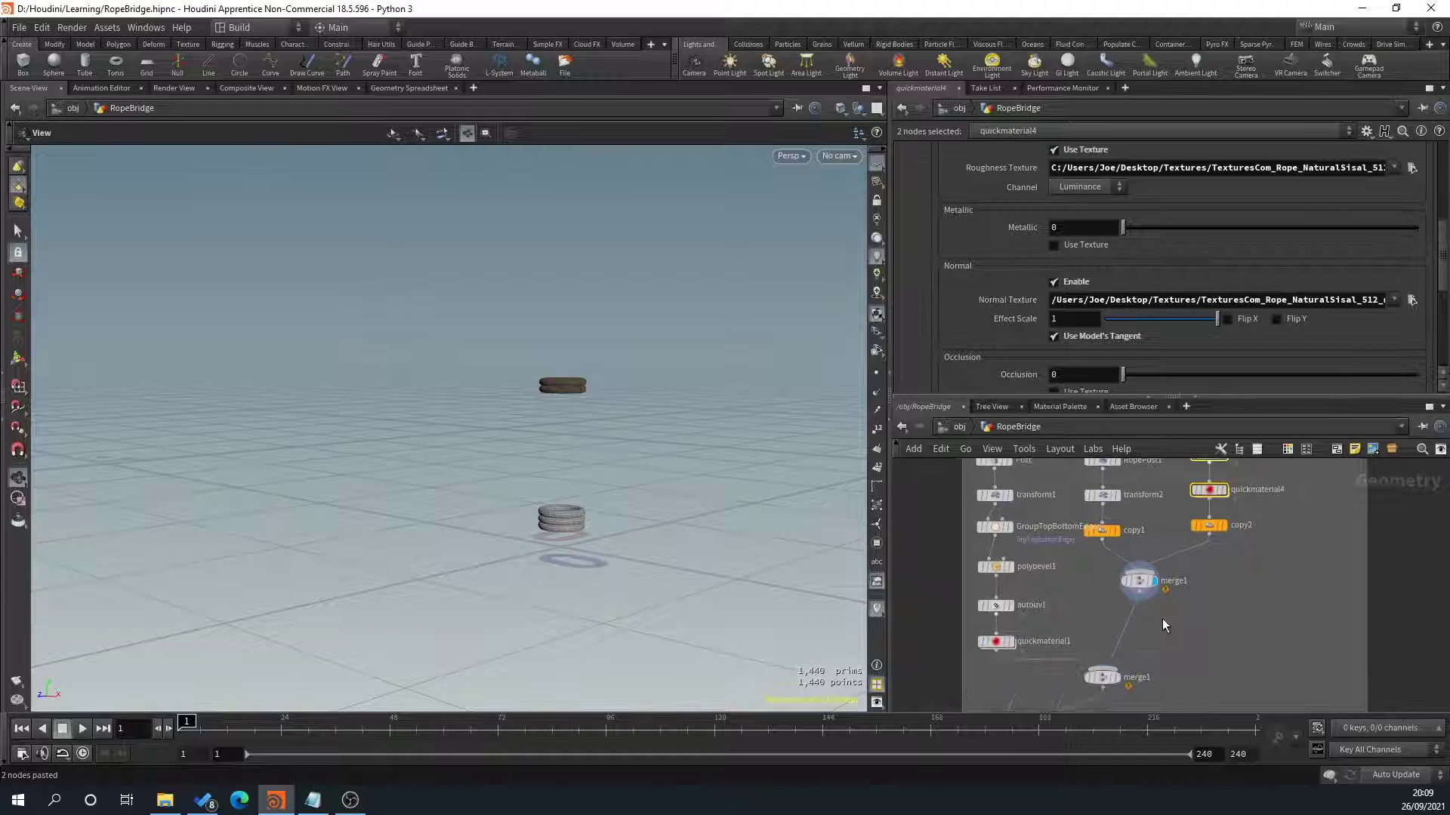
{"action": "scroll", "coordinate": [586, 521], "scroll_direction": "up", "scroll_amount": 4}
{"action": "middle_click_drag", "start_coordinate": [1138, 708], "coordinate": [1143, 645]}
{"action": "scroll", "coordinate": [1143, 645], "scroll_direction": "up", "scroll_amount": 1}
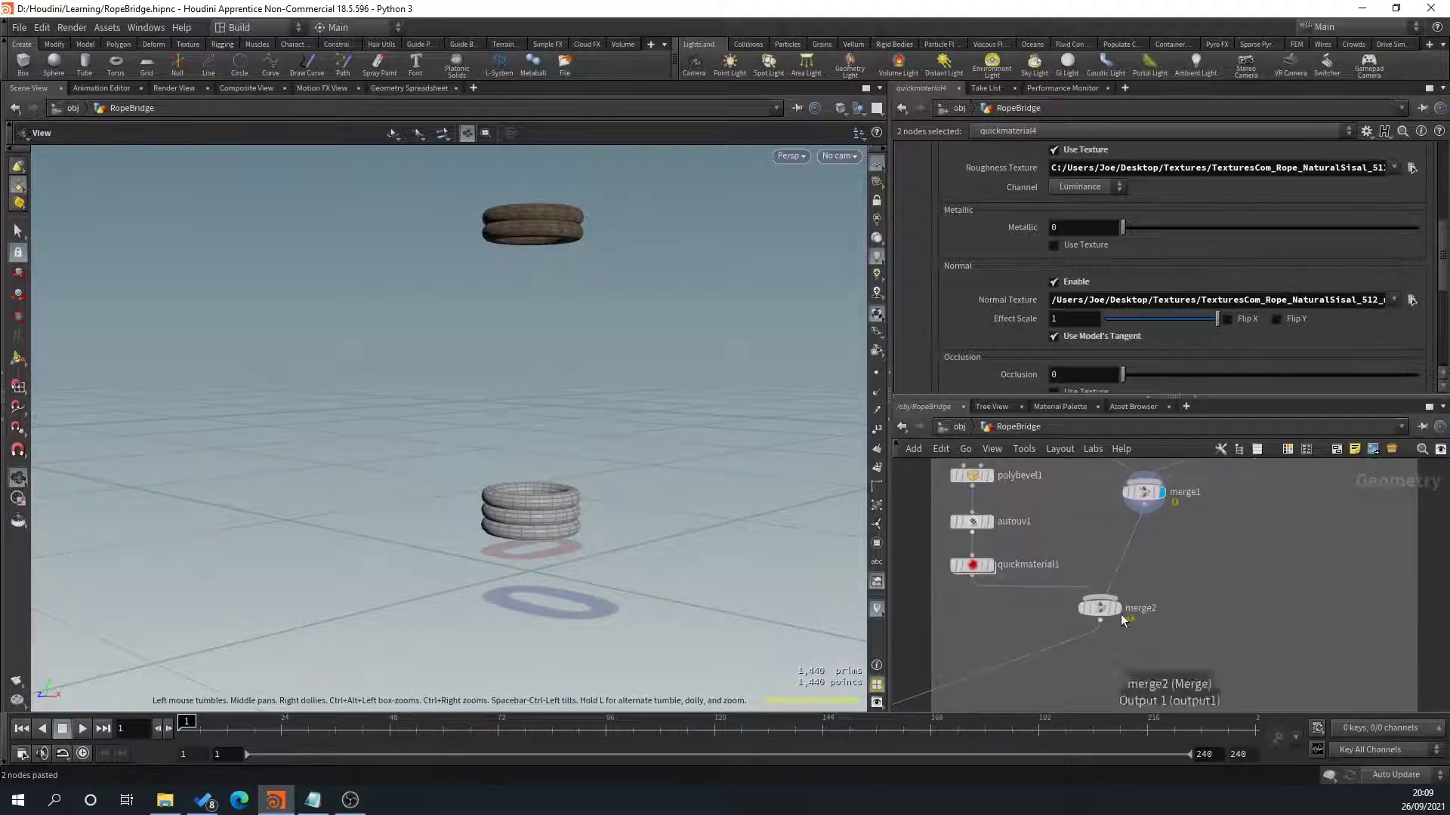
{"action": "left_click", "coordinate": [1117, 609]}
{"action": "left_click", "coordinate": [1100, 609]}
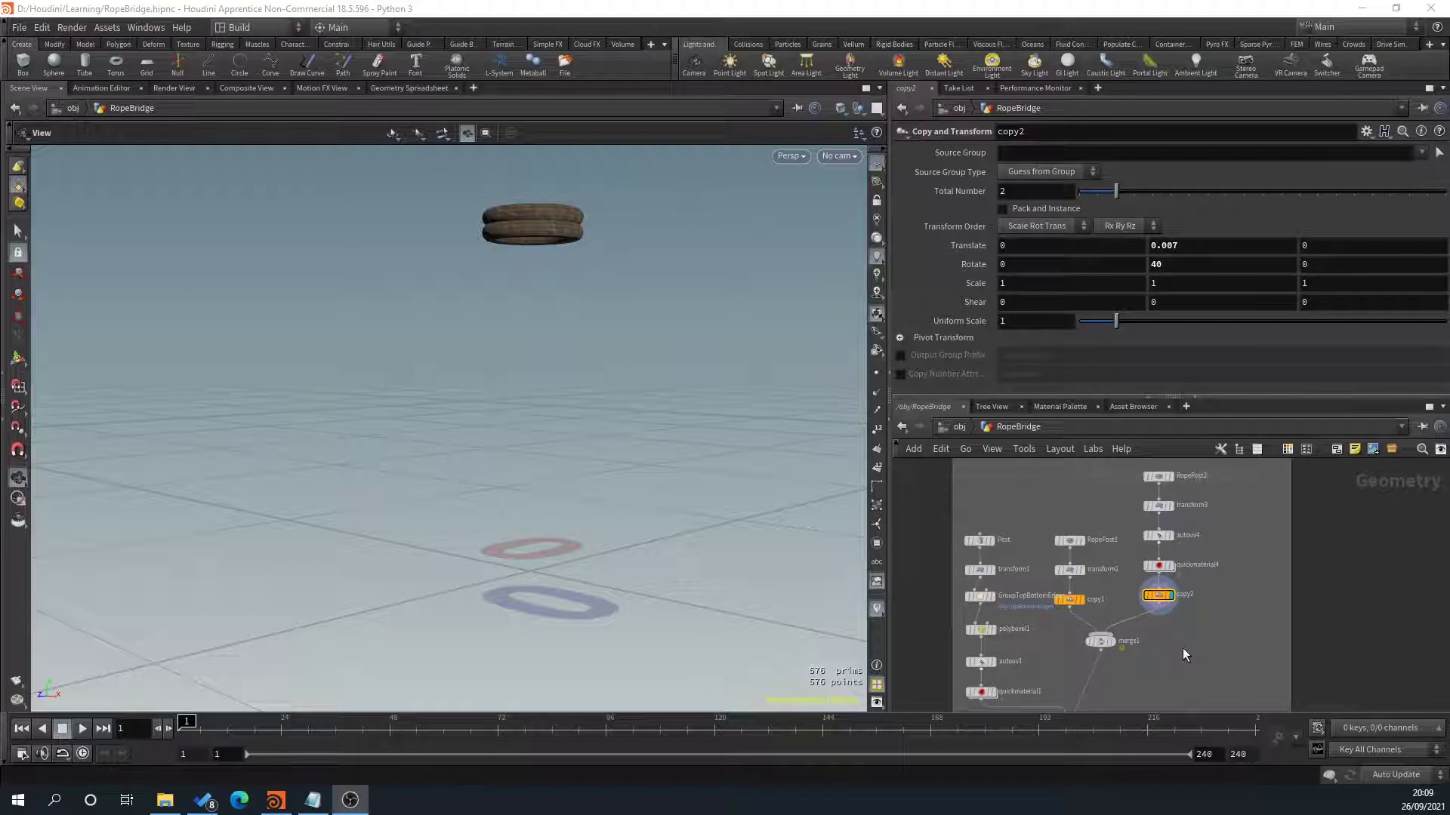
{"action": "middle_click_drag", "start_coordinate": [1149, 664], "coordinate": [1191, 656]}
{"action": "left_click", "coordinate": [1145, 633]}
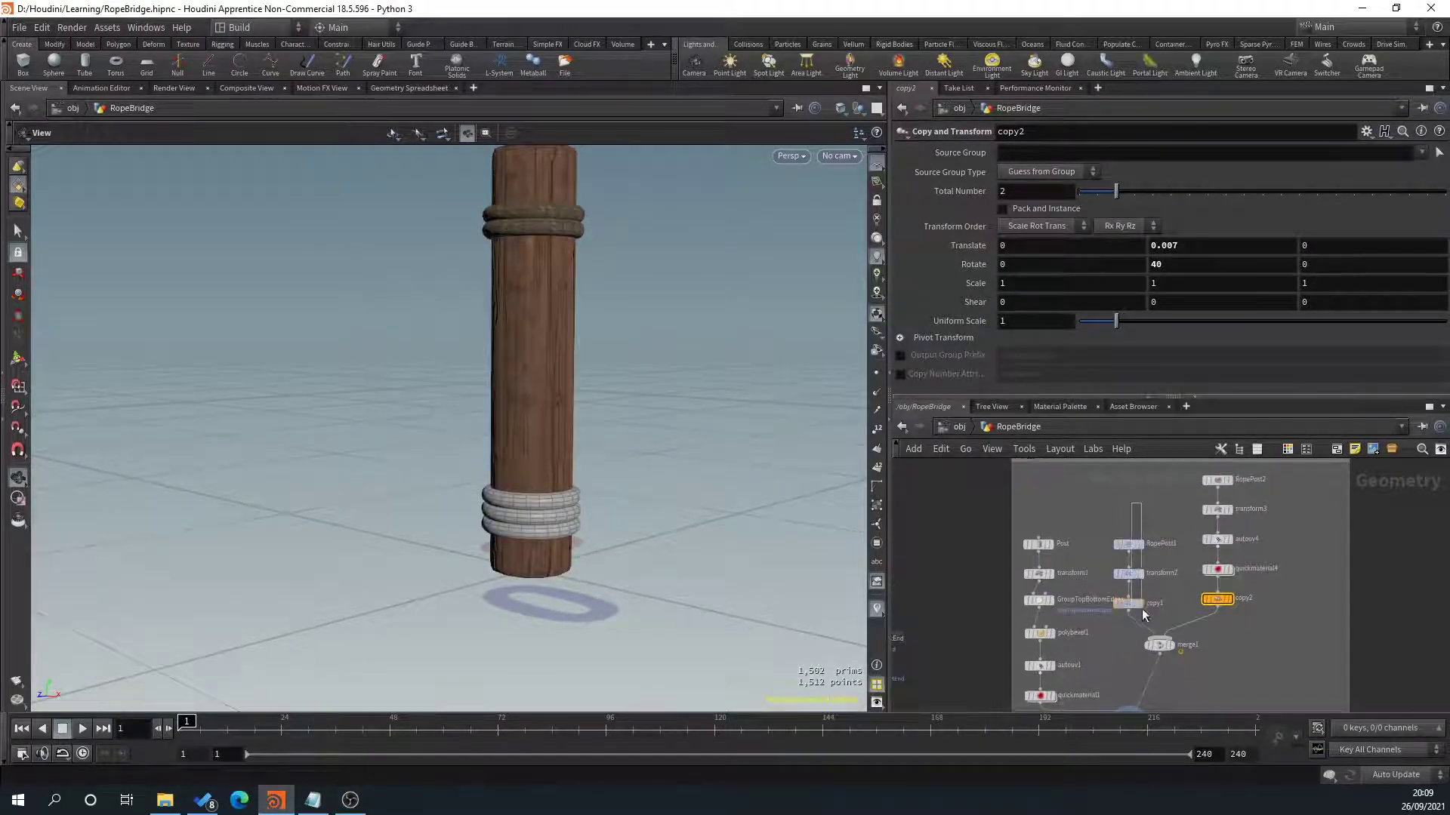
Move RopePost1 and transform2 up, and insert pasted copies of the rope's Auto UV and Quick Material nodes between transform2 and copy1.
{"action": "left_click_drag", "start_coordinate": [1141, 610], "coordinate": [1142, 611]}
{"action": "left_click_drag", "start_coordinate": [1131, 548], "coordinate": [1141, 622]}
{"action": "left_click", "coordinate": [1145, 555]}
{"action": "key", "text": "ctrl+v"}
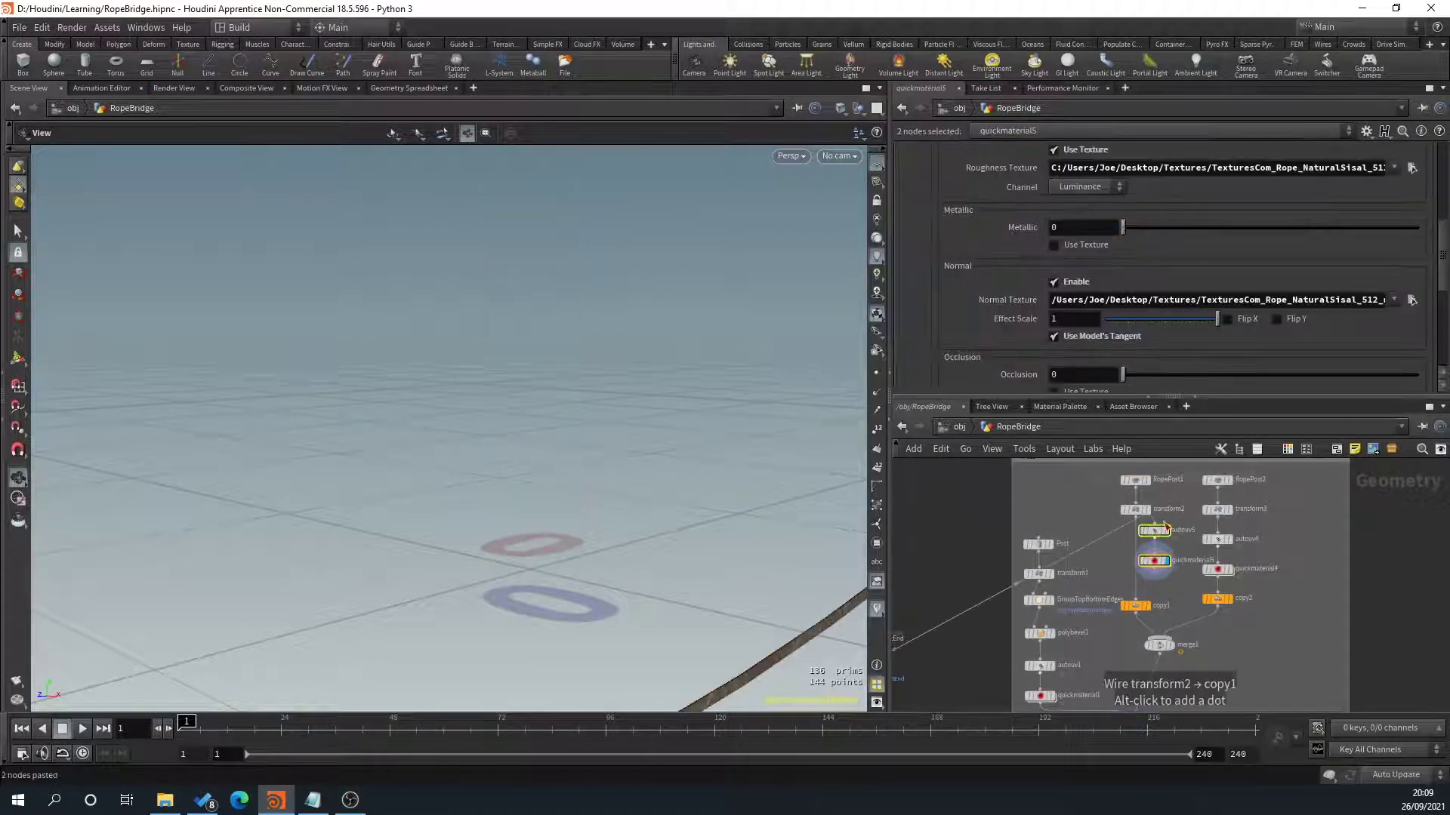
{"action": "left_click_drag", "start_coordinate": [1161, 530], "coordinate": [1143, 538]}
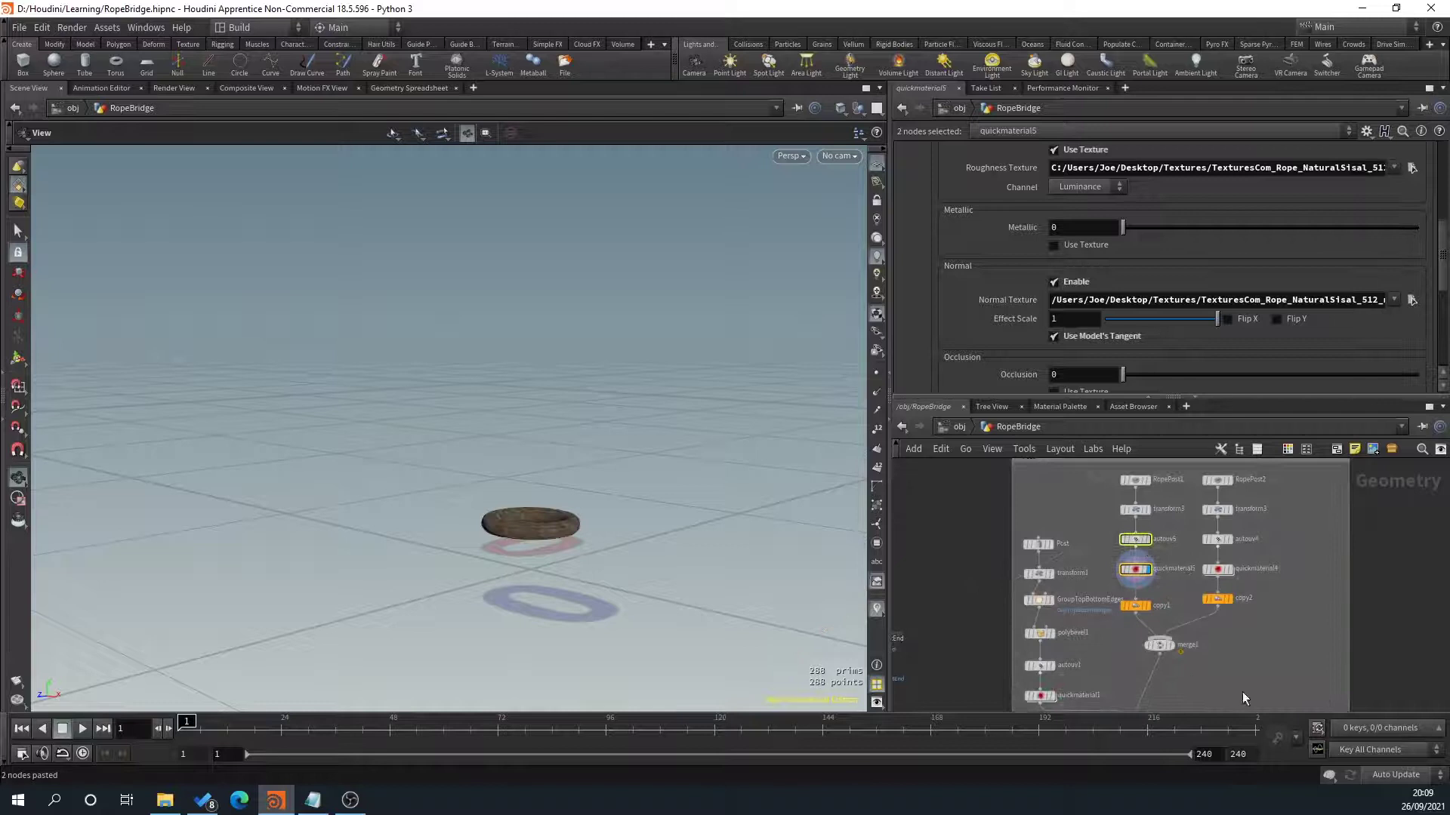
Display merge2 again and check the sisal material on all rings of the complete post.
{"action": "middle_click_drag", "start_coordinate": [1243, 692], "coordinate": [1273, 568]}
{"action": "left_click", "coordinate": [1171, 602]}
{"action": "left_click_drag", "start_coordinate": [703, 507], "coordinate": [764, 504]}
{"action": "right_click_drag", "start_coordinate": [764, 504], "coordinate": [630, 458]}
{"action": "scroll", "coordinate": [1067, 591], "scroll_direction": "down", "scroll_amount": 5}
Display merge5 and examine the materials across the whole bridge from several angles.
{"action": "middle_click_drag", "start_coordinate": [1215, 679], "coordinate": [1057, 528]}
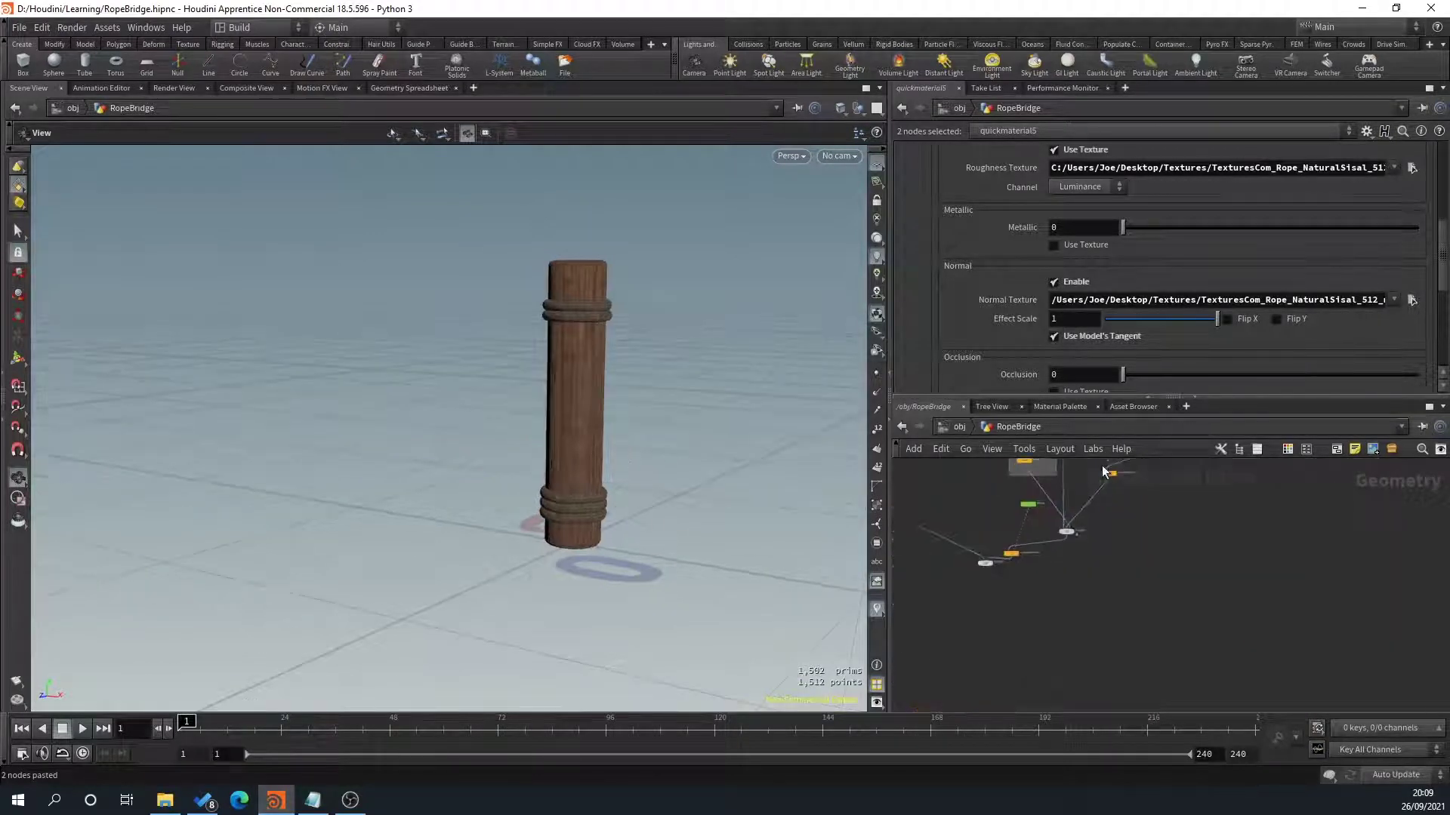
{"action": "scroll", "coordinate": [1065, 528], "scroll_direction": "up", "scroll_amount": 7}
{"action": "middle_click_drag", "start_coordinate": [938, 614], "coordinate": [1099, 607]}
{"action": "left_click", "coordinate": [993, 637]}
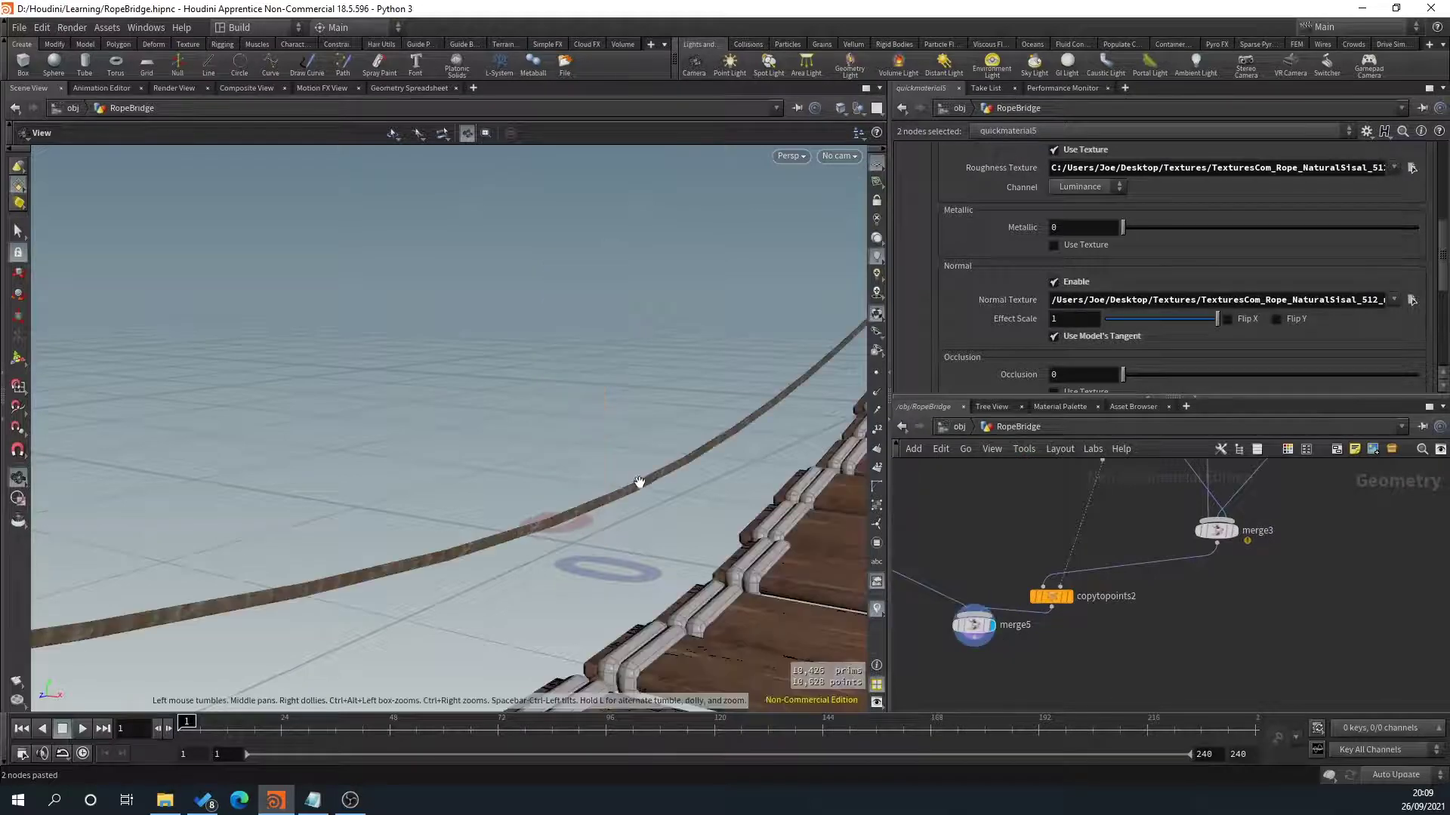
{"action": "scroll", "coordinate": [605, 479], "scroll_direction": "down", "scroll_amount": 10}
{"action": "scroll", "coordinate": [492, 535], "scroll_direction": "up", "scroll_amount": 10}
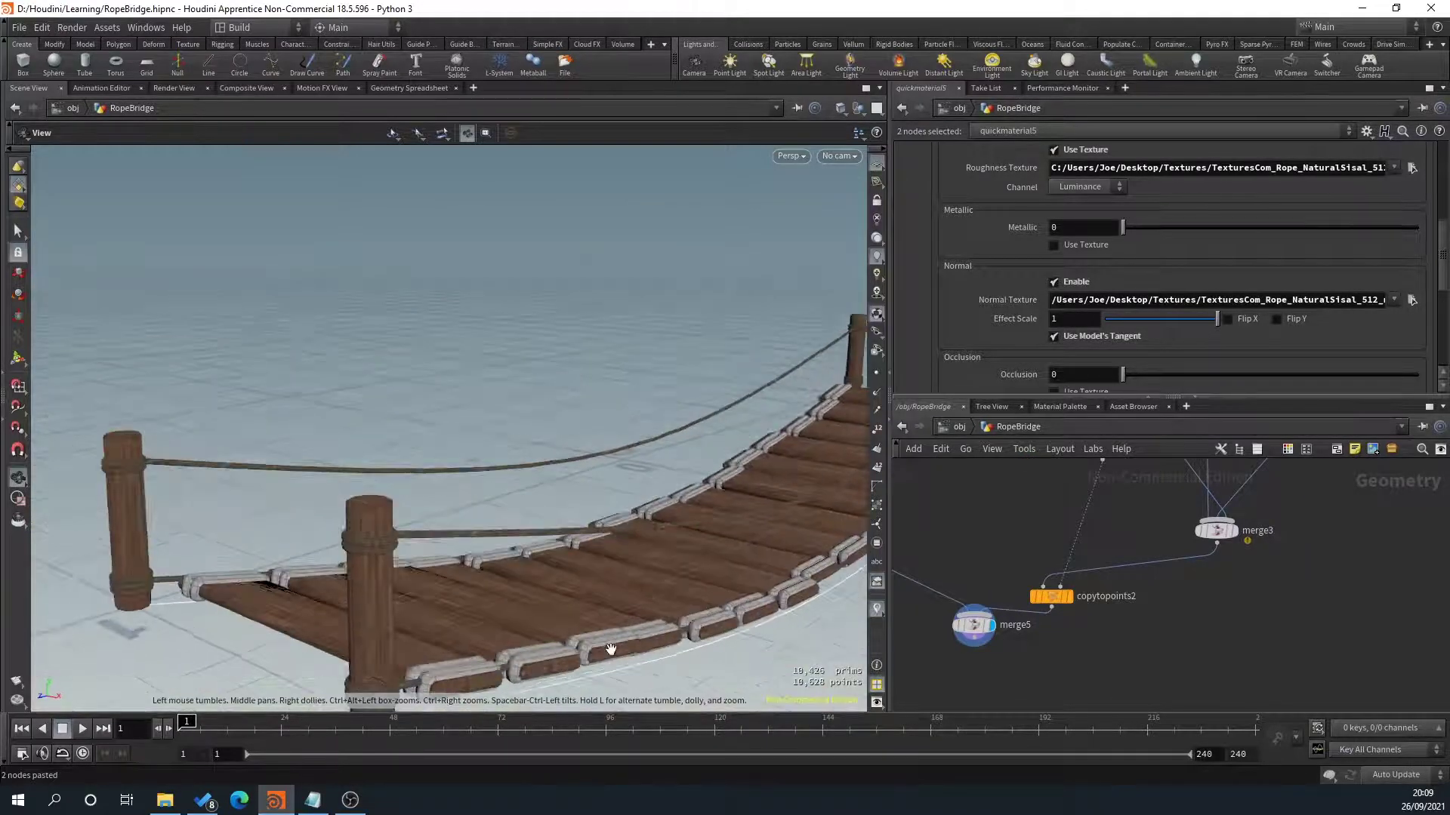
{"action": "scroll", "coordinate": [480, 495], "scroll_direction": "up", "scroll_amount": 3}
{"action": "left_click_drag", "start_coordinate": [480, 495], "coordinate": [551, 520]}
{"action": "left_click_drag", "start_coordinate": [610, 560], "coordinate": [625, 698]}
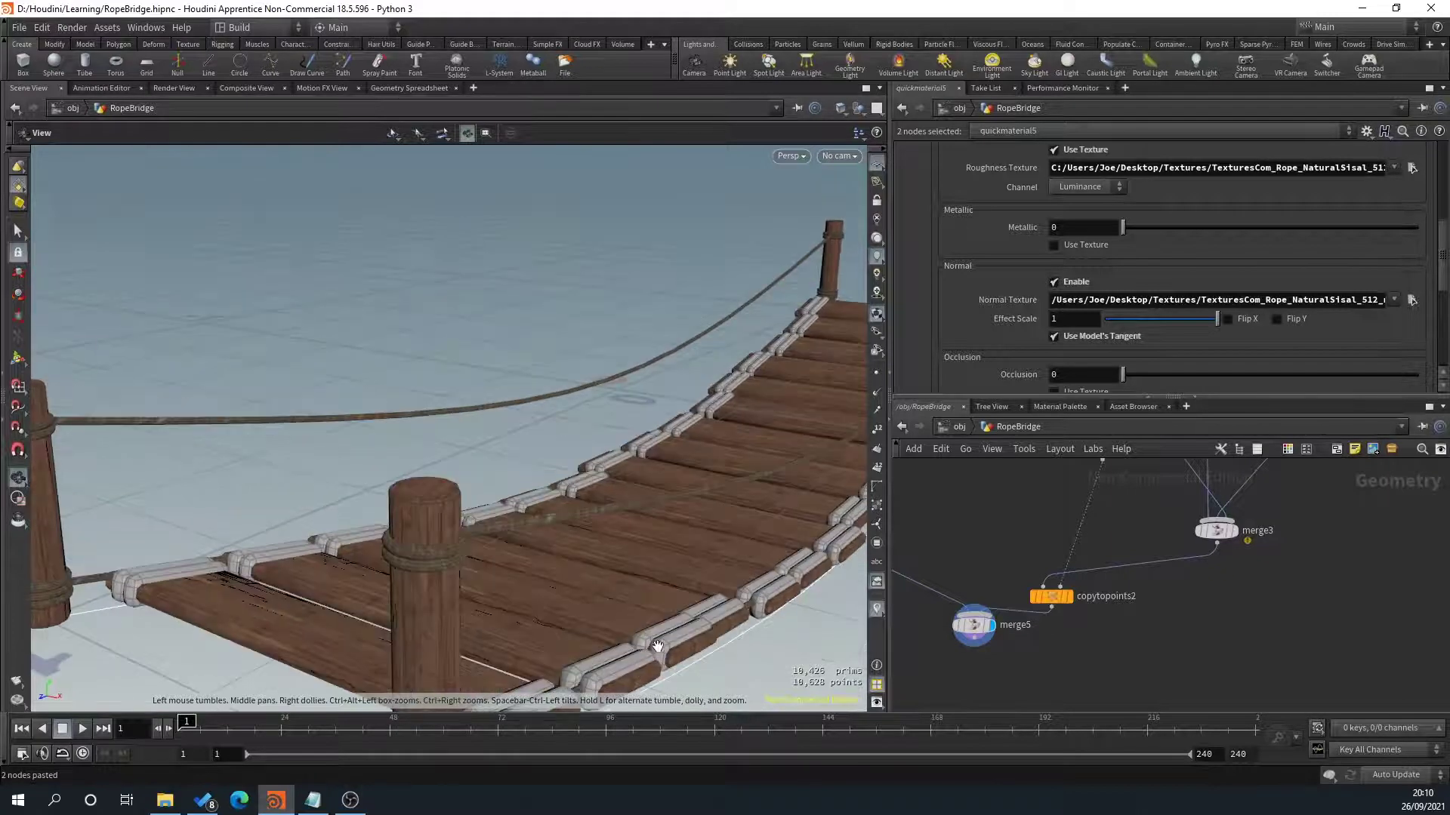
{"action": "left_click_drag", "start_coordinate": [658, 645], "coordinate": [574, 528]}
Display the copy5 node of the plank rope branch in the Planks network.
{"action": "scroll", "coordinate": [1088, 604], "scroll_direction": "down", "scroll_amount": 8}
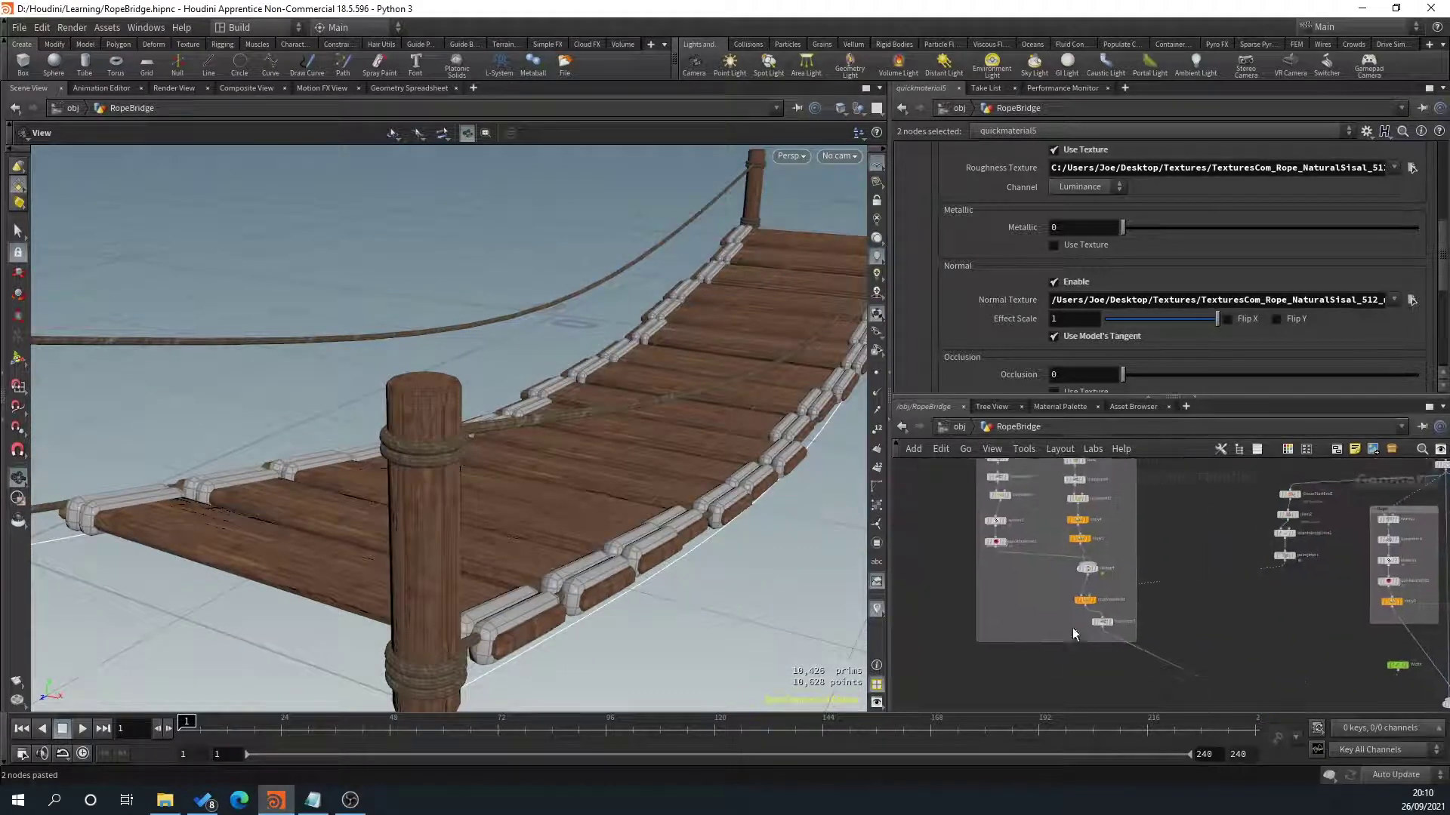
{"action": "scroll", "coordinate": [1072, 627], "scroll_direction": "up", "scroll_amount": 4}
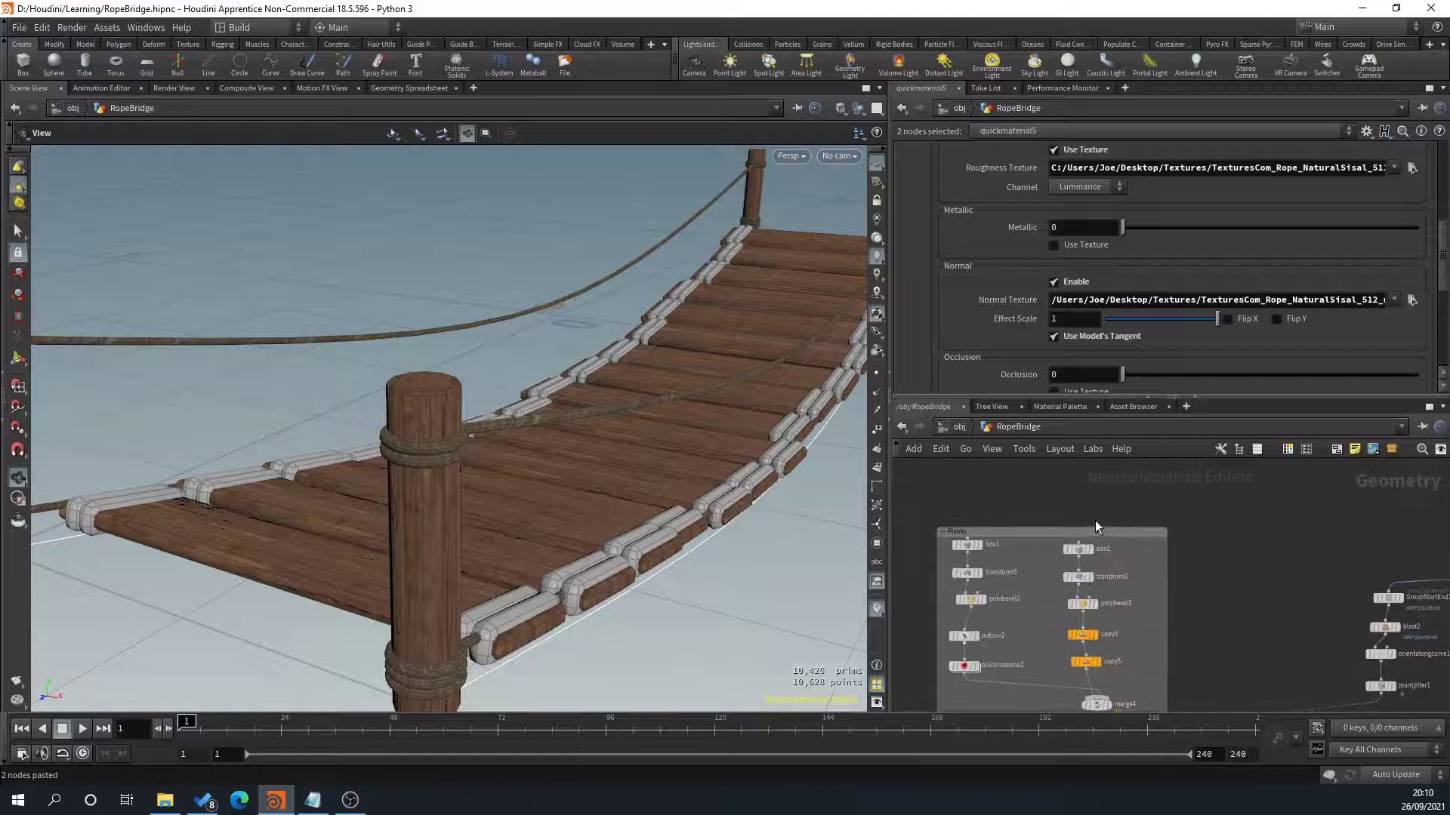
{"action": "left_click_drag", "start_coordinate": [1096, 523], "coordinate": [1096, 459]}
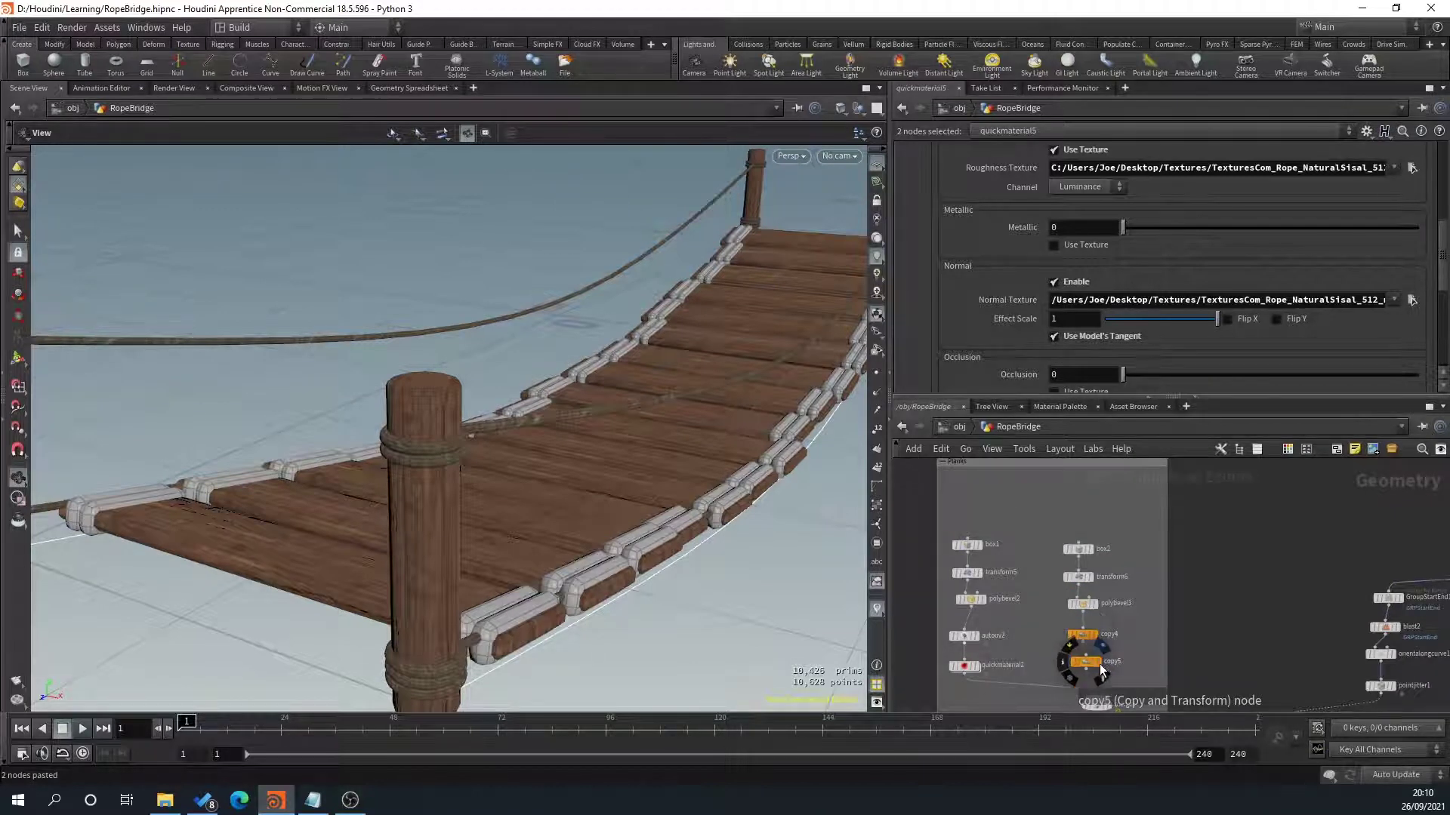
{"action": "left_click", "coordinate": [1099, 662]}
{"action": "middle_click_drag", "start_coordinate": [1154, 601], "coordinate": [1030, 586]}
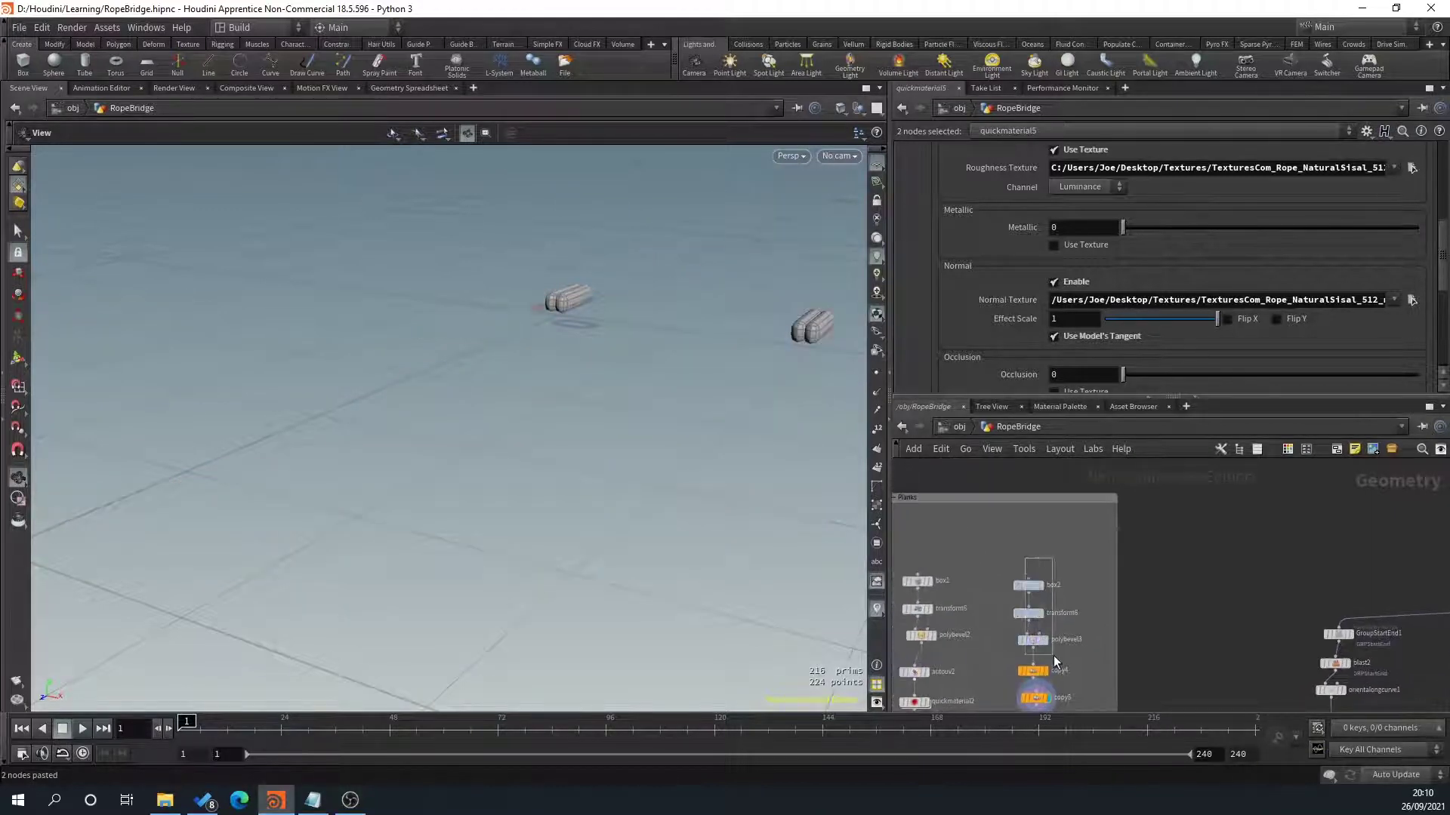
Make room above copy4, insert pasted copies of the rope's Auto UV and Quick Material nodes after the bevel, and display copy5.
{"action": "left_click_drag", "start_coordinate": [1054, 657], "coordinate": [1043, 610]}
{"action": "left_click", "coordinate": [1054, 622]}
{"action": "key", "text": "ctrl+v"}
{"action": "middle_click_drag", "start_coordinate": [1105, 655], "coordinate": [1093, 592]}
{"action": "left_click", "coordinate": [1073, 567]}
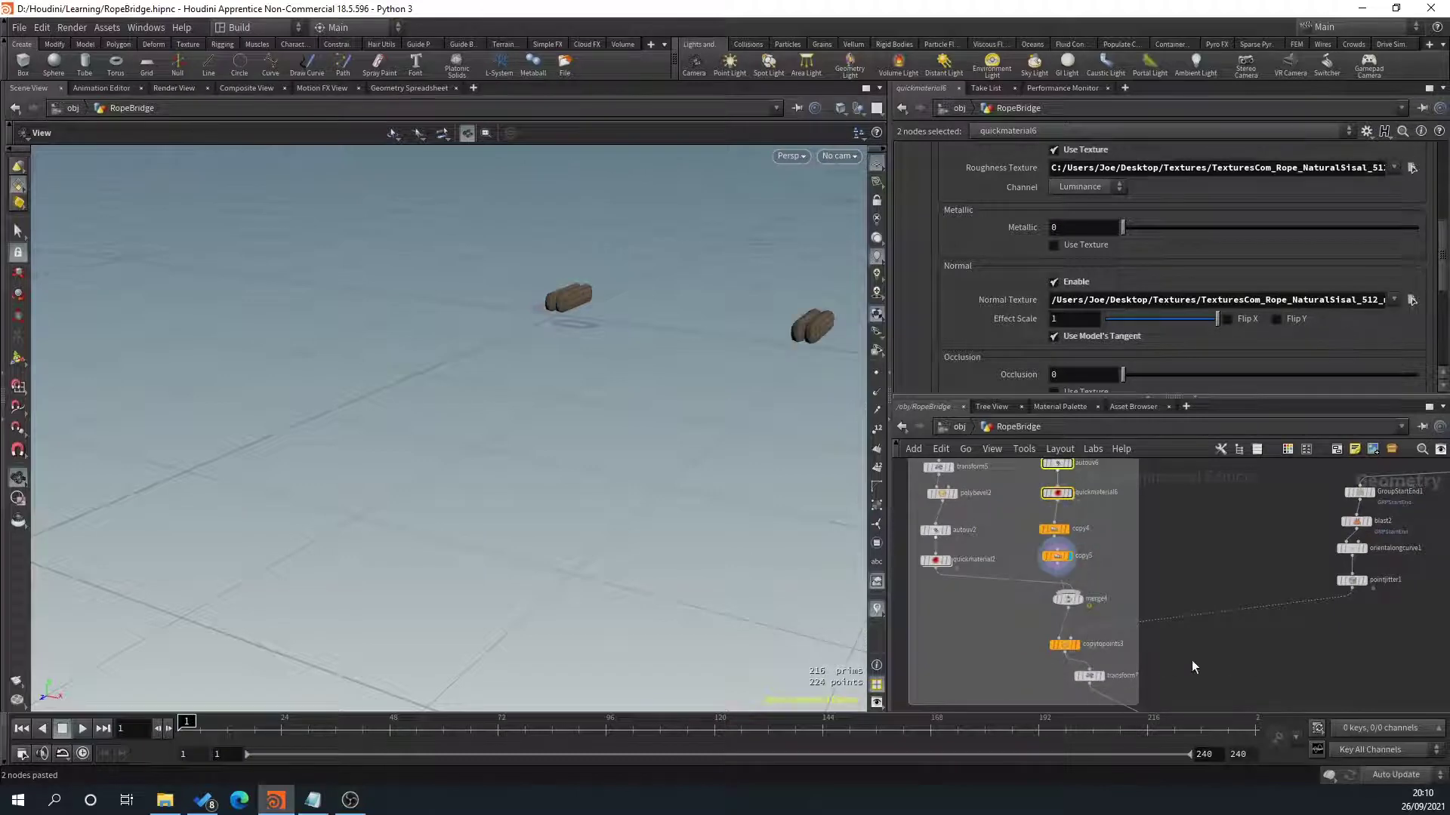
Display merge5 and inspect the plank ropes' sisal material on the full bridge.
{"action": "middle_click_drag", "start_coordinate": [1191, 668], "coordinate": [1117, 623]}
{"action": "left_click", "coordinate": [1110, 603]}
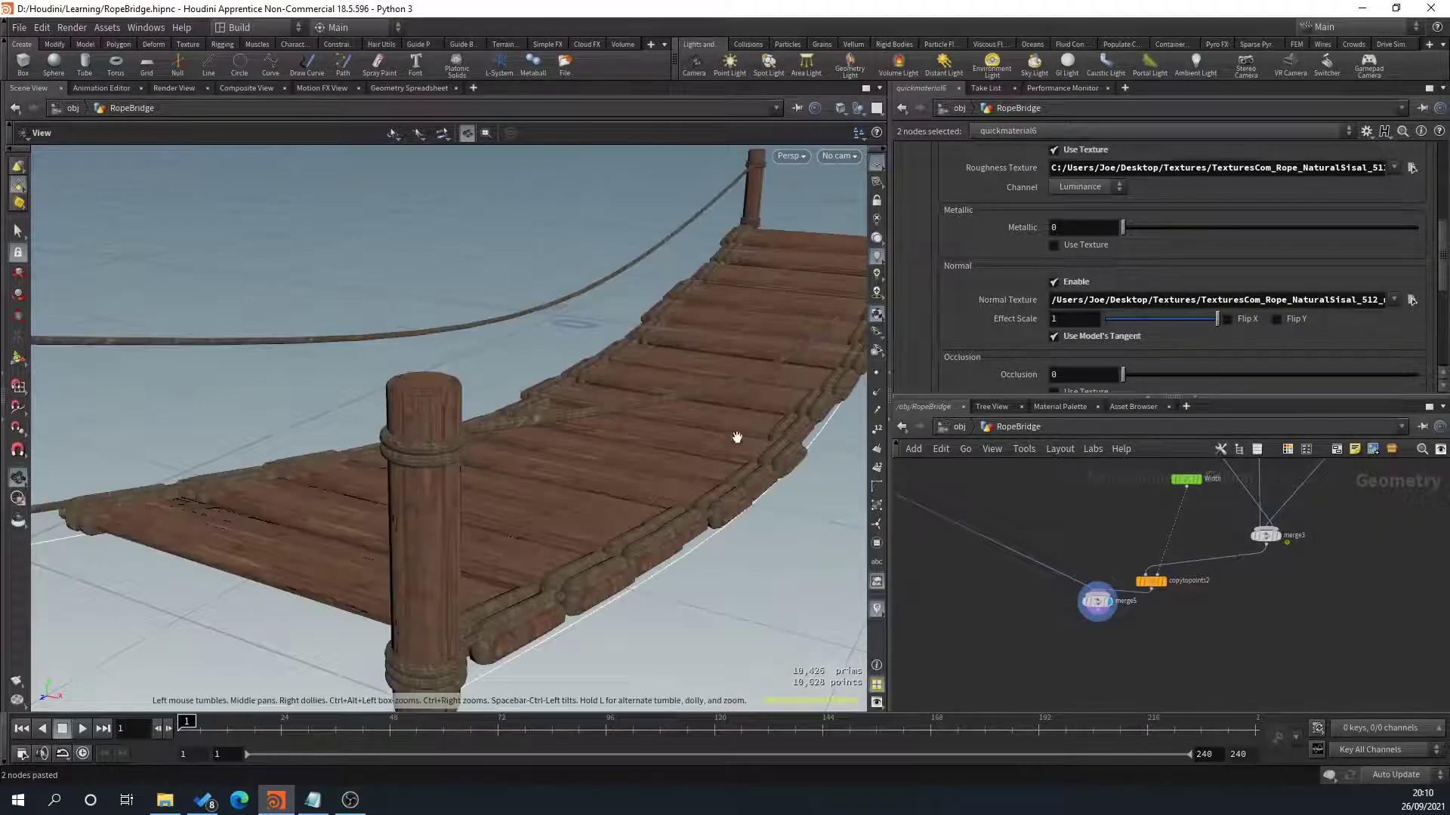
{"action": "left_click_drag", "start_coordinate": [737, 438], "coordinate": [741, 401]}
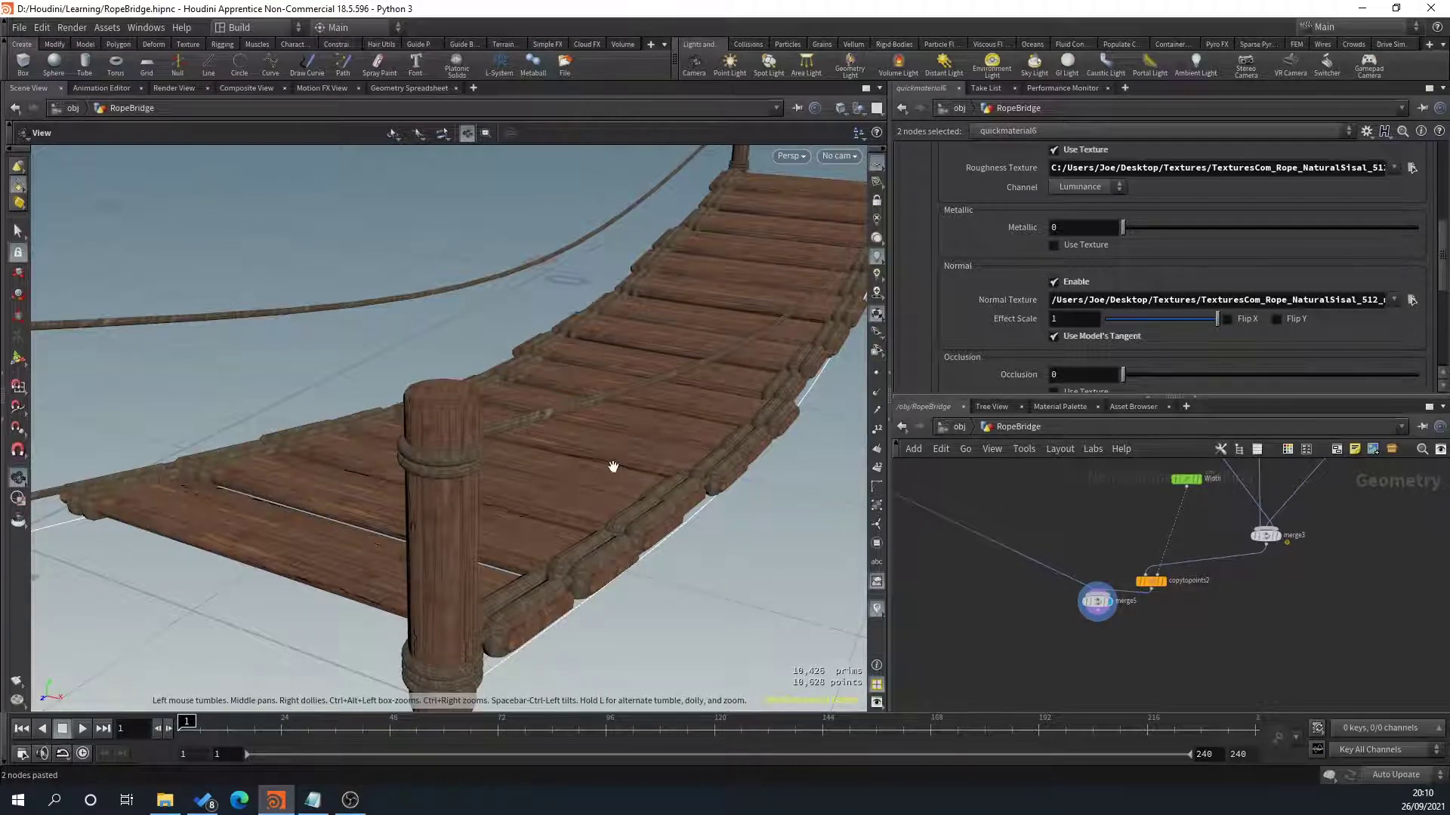
{"action": "scroll", "coordinate": [610, 468], "scroll_direction": "down", "scroll_amount": 3}
{"action": "left_click_drag", "start_coordinate": [599, 483], "coordinate": [561, 472]}
Insert an Attribute Randomize node for Cd between pointjitter1 and copytopoints3 in the planks branch and set its dimensions to 1.
{"action": "middle_click_drag", "start_coordinate": [1119, 489], "coordinate": [1138, 650]}
{"action": "scroll", "coordinate": [1046, 559], "scroll_direction": "down", "scroll_amount": 4}
{"action": "middle_click_drag", "start_coordinate": [1015, 573], "coordinate": [1081, 626]}
{"action": "scroll", "coordinate": [1080, 628], "scroll_direction": "up", "scroll_amount": 3}
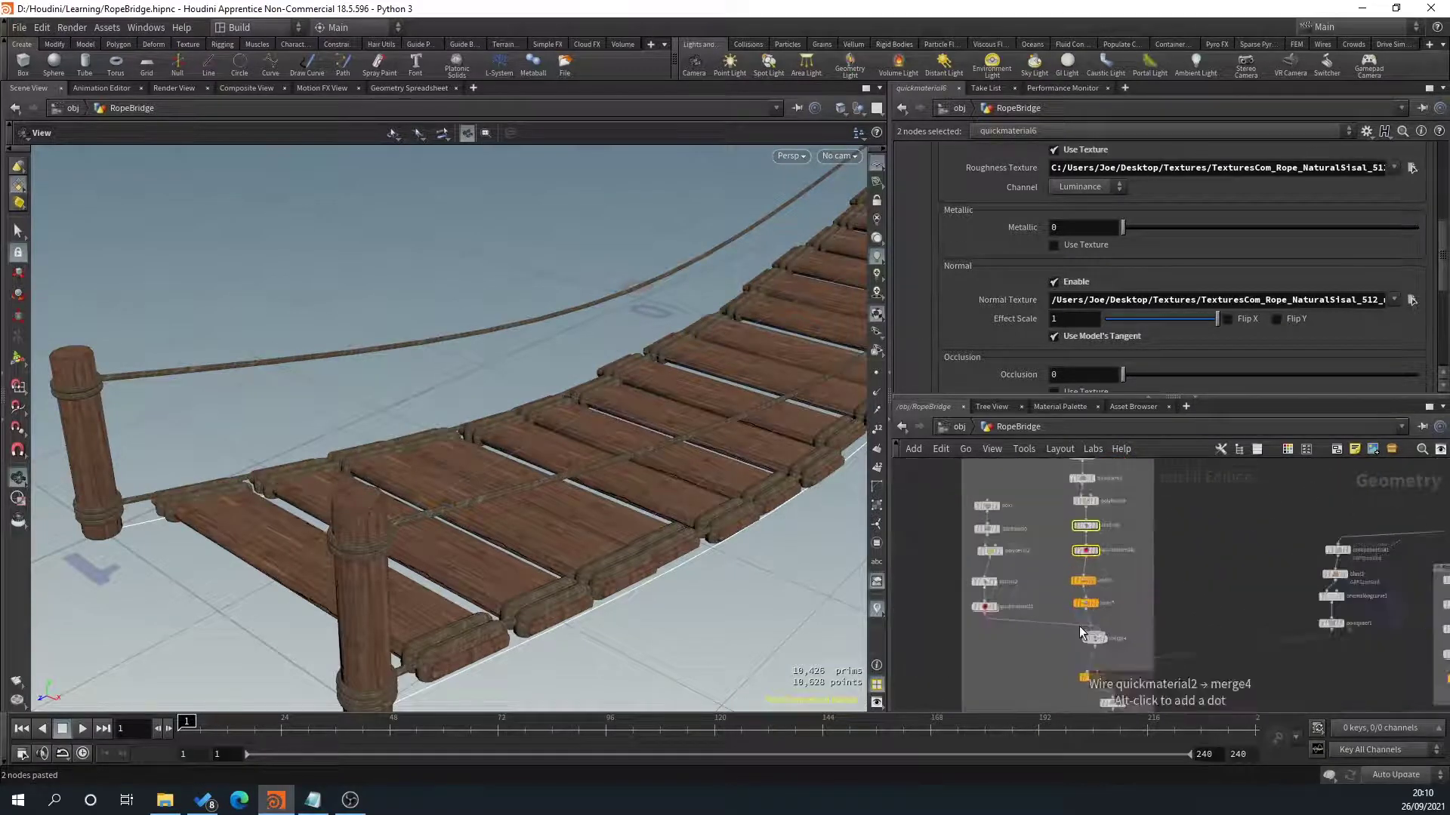
{"action": "scroll", "coordinate": [1080, 626], "scroll_direction": "up", "scroll_amount": 2}
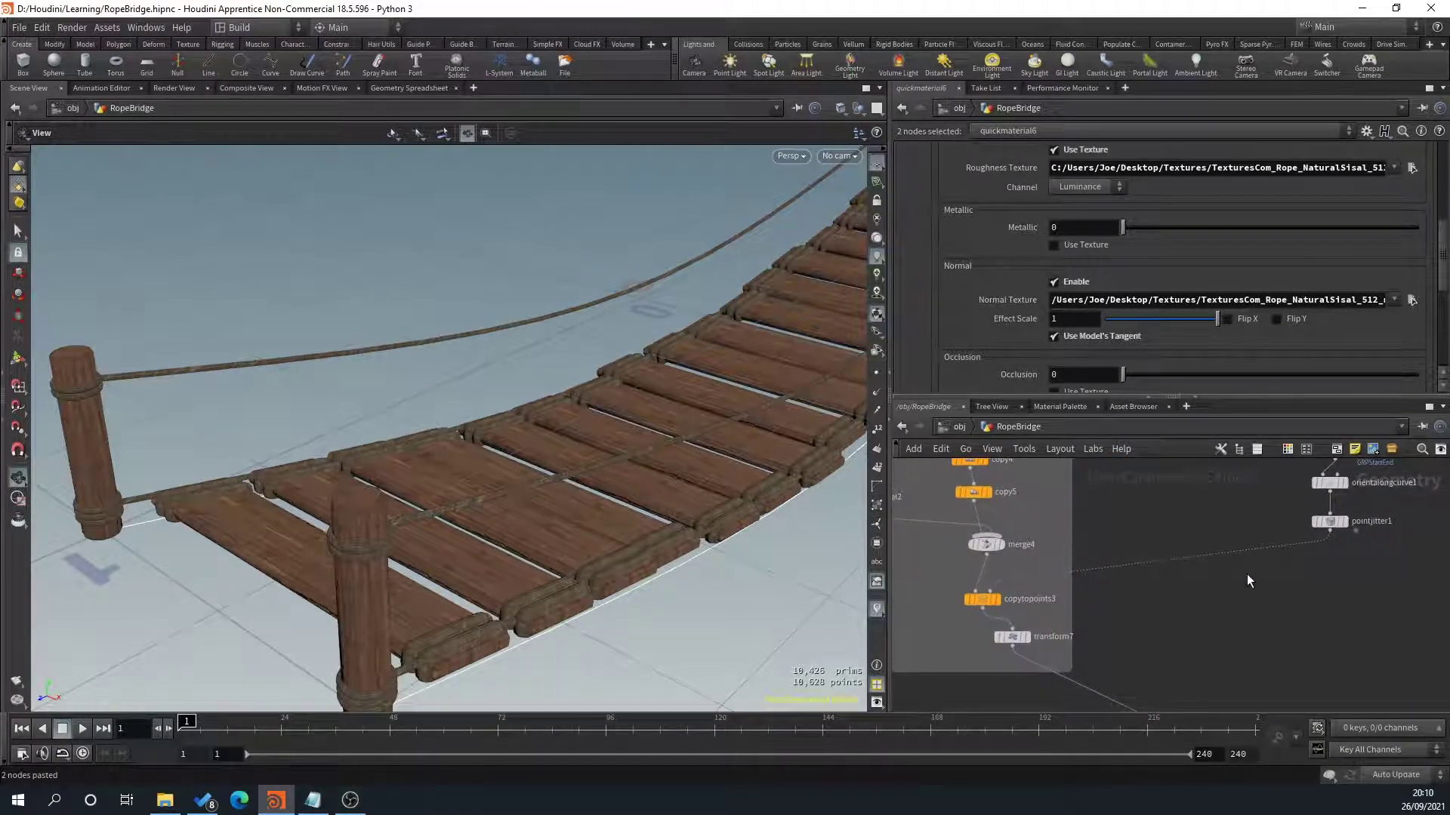
{"action": "key", "text": "Tab"}
{"action": "type", "text": "rand"}
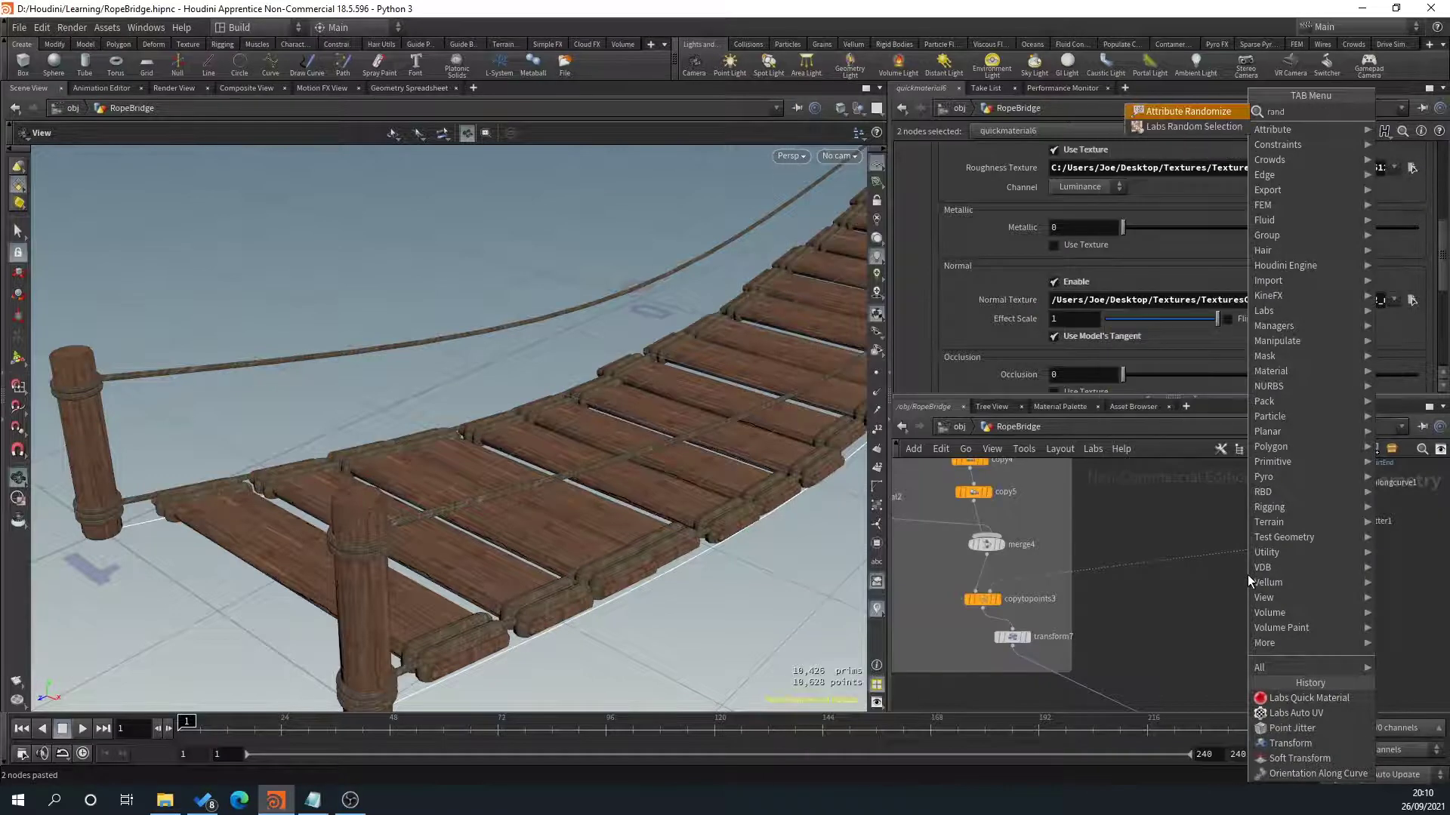
{"action": "key", "text": "Return"}
{"action": "left_click", "coordinate": [1176, 565]}
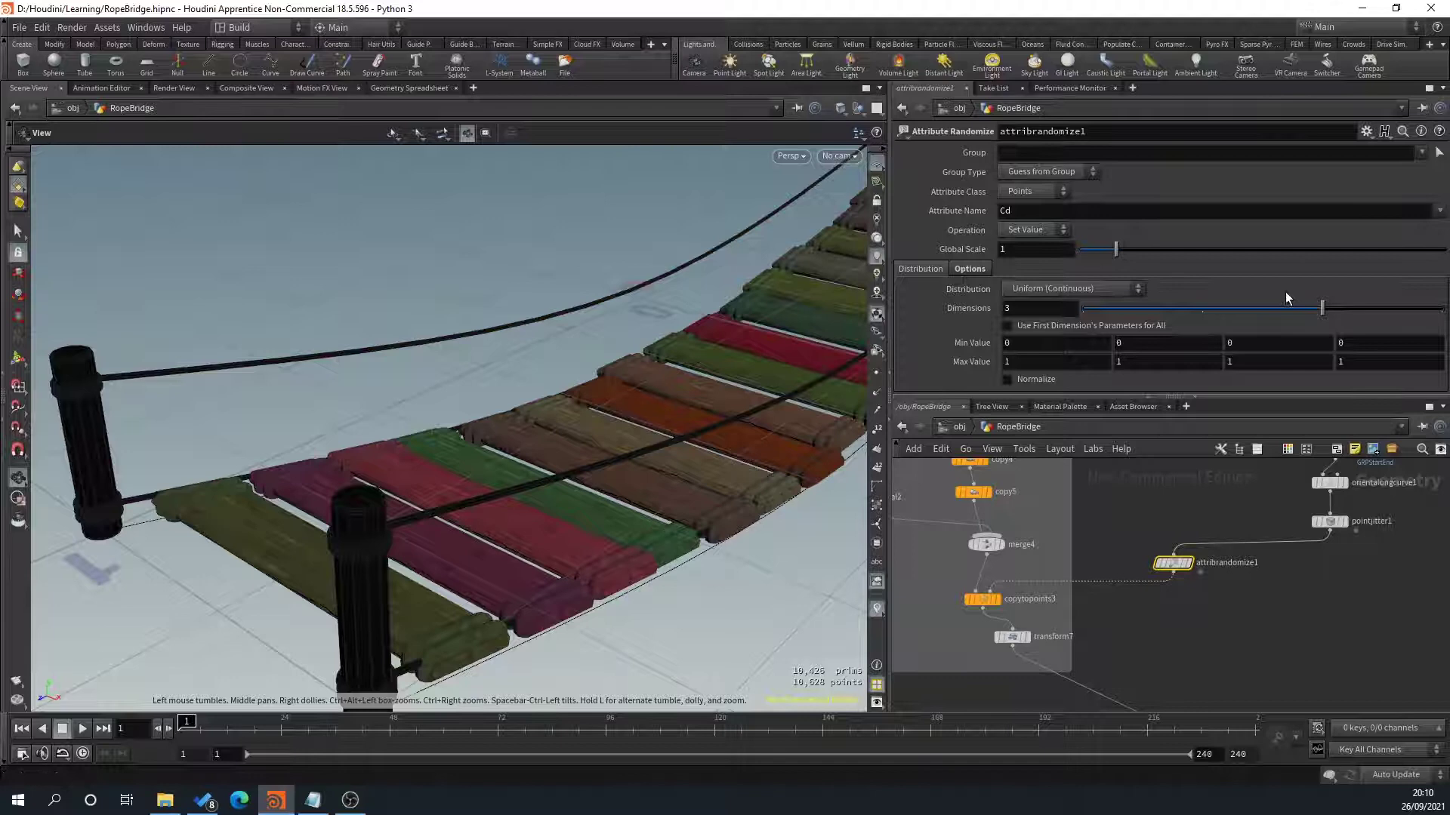
{"action": "left_click_drag", "start_coordinate": [1322, 309], "coordinate": [1119, 312]}
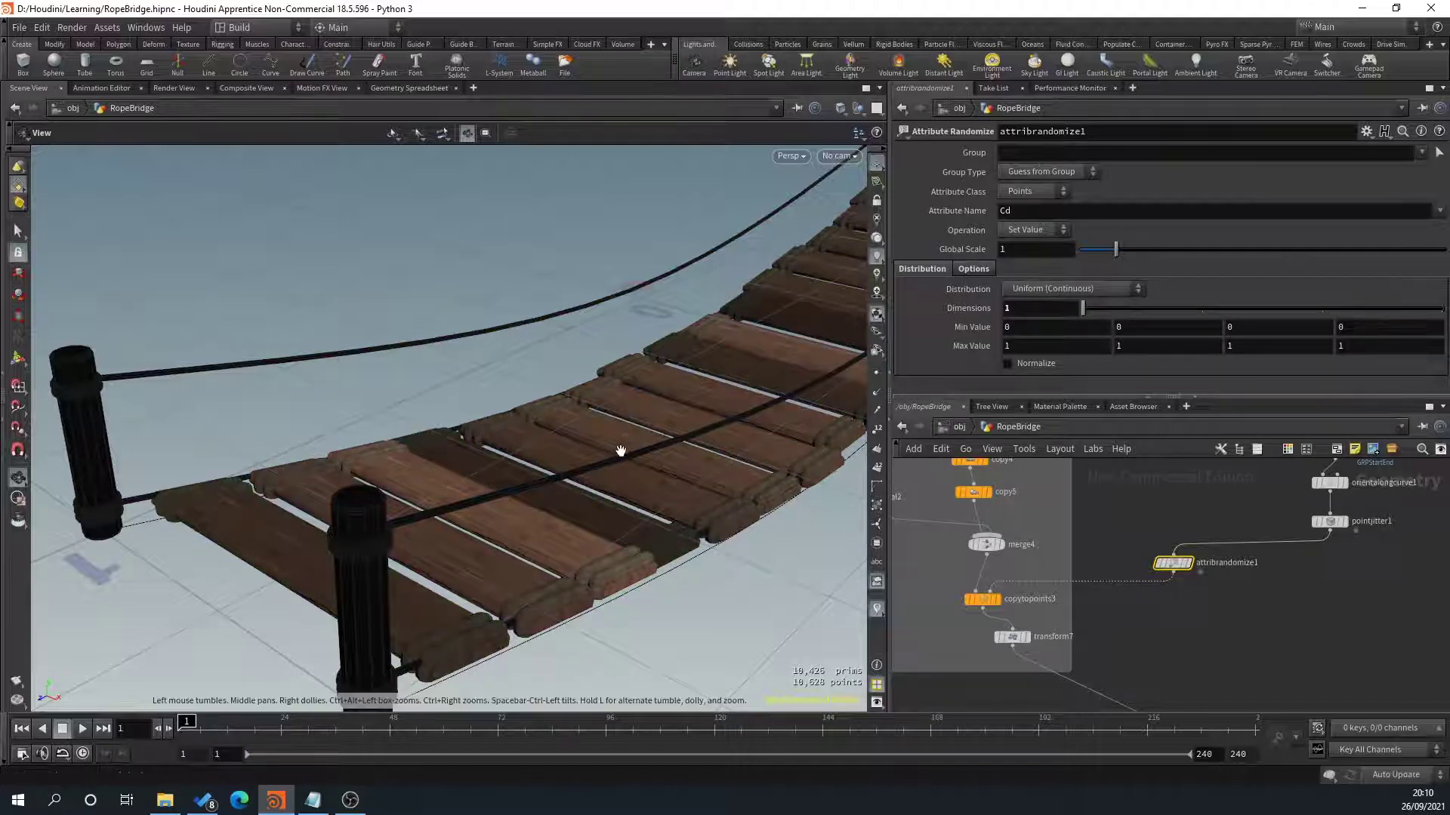
{"action": "mouse_move", "coordinate": [531, 466]}
{"action": "left_mouse_down"}
{"action": "mouse_move", "coordinate": [605, 453]}
{"action": "mouse_move", "coordinate": [554, 477]}
{"action": "left_mouse_up"}
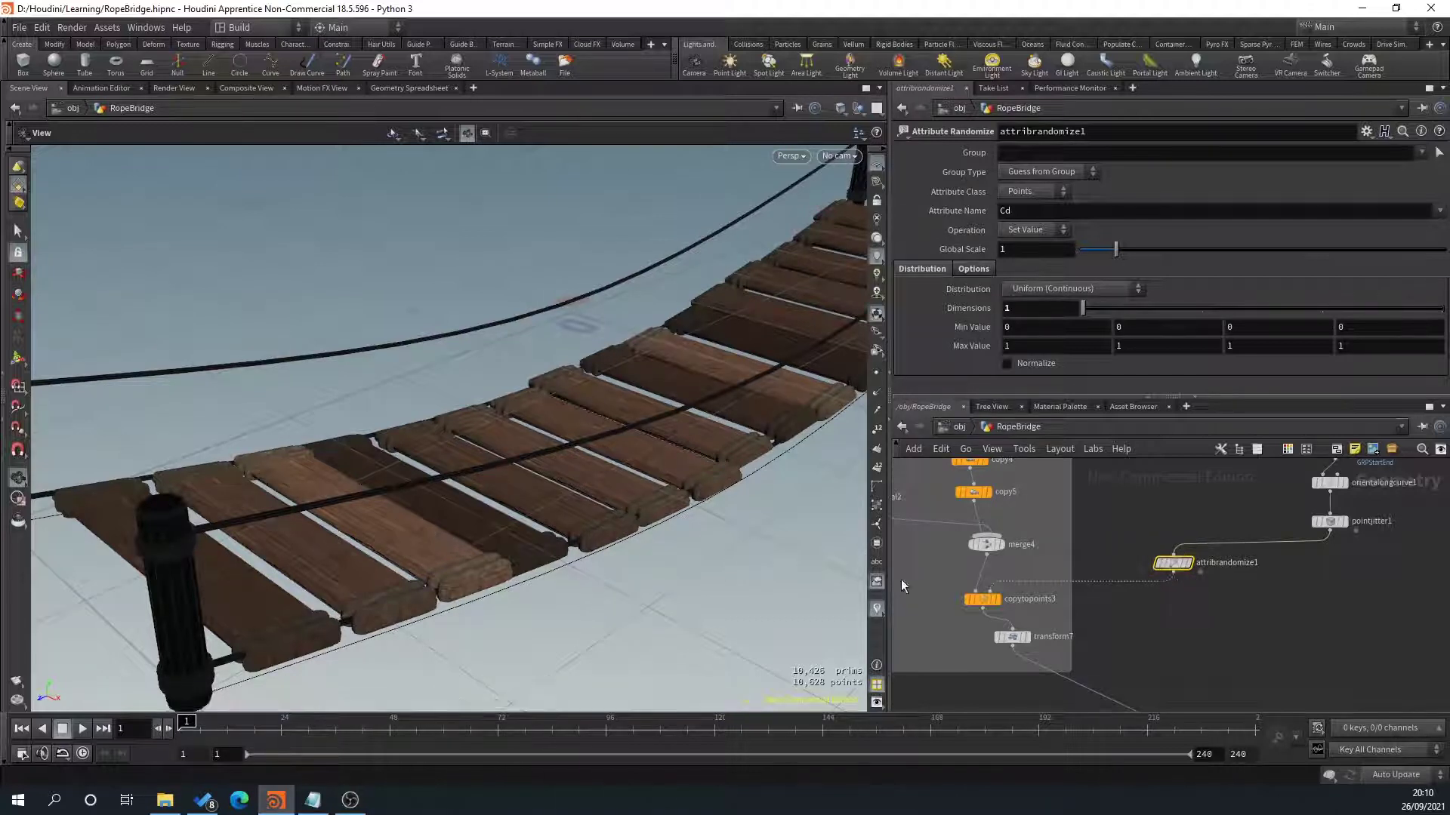
Copy the Attribute Randomize node and insert the duplicate between blast1 and copytopoints1 in the posts branch.
{"action": "key", "text": "ctrl+c"}
{"action": "scroll", "coordinate": [1184, 591], "scroll_direction": "down", "scroll_amount": 5}
{"action": "middle_click_drag", "start_coordinate": [1276, 599], "coordinate": [1207, 636]}
{"action": "scroll", "coordinate": [1189, 579], "scroll_direction": "up", "scroll_amount": 2}
{"action": "scroll", "coordinate": [1190, 578], "scroll_direction": "up", "scroll_amount": 6}
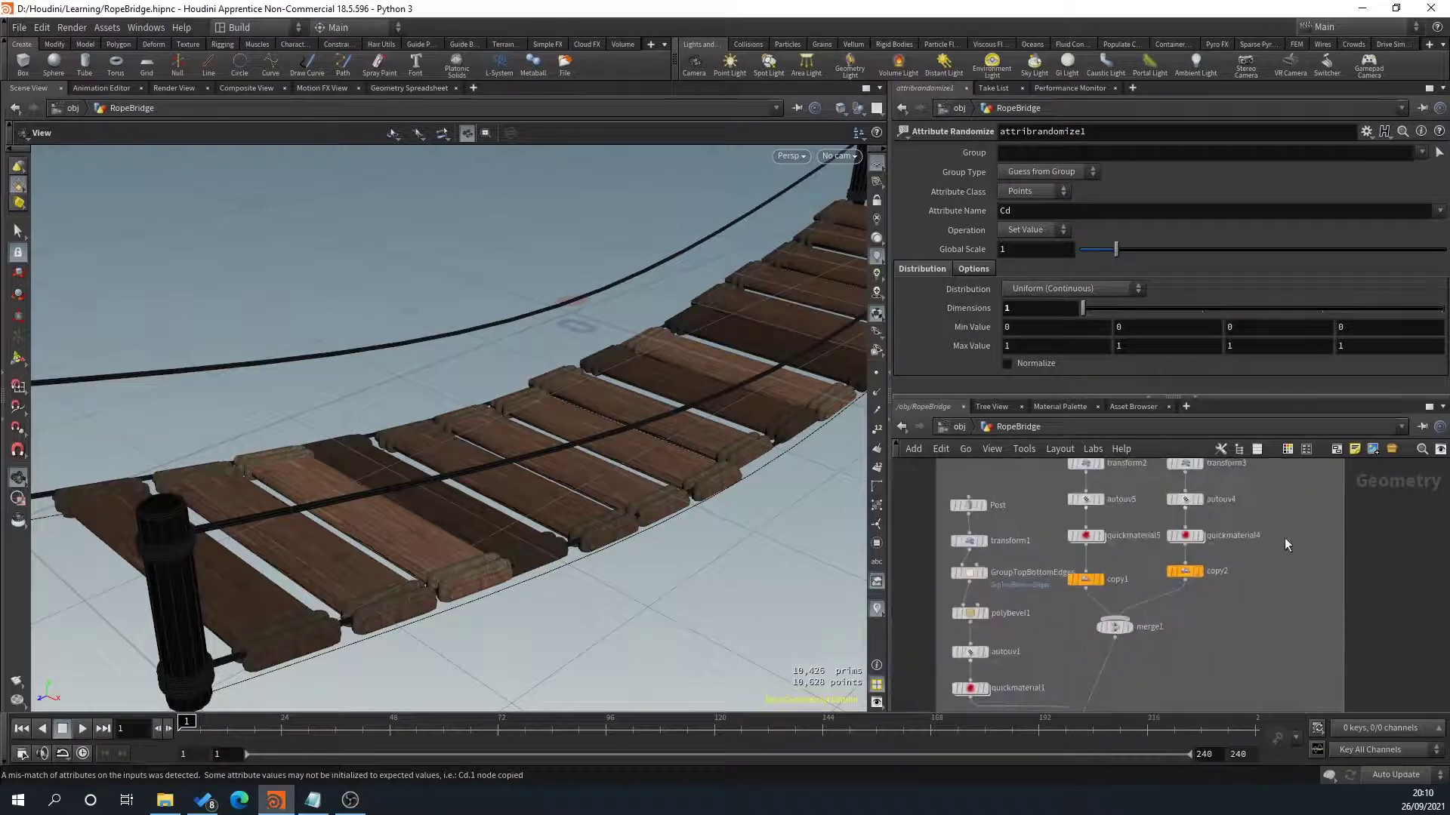
{"action": "scroll", "coordinate": [1273, 555], "scroll_direction": "down", "scroll_amount": 5}
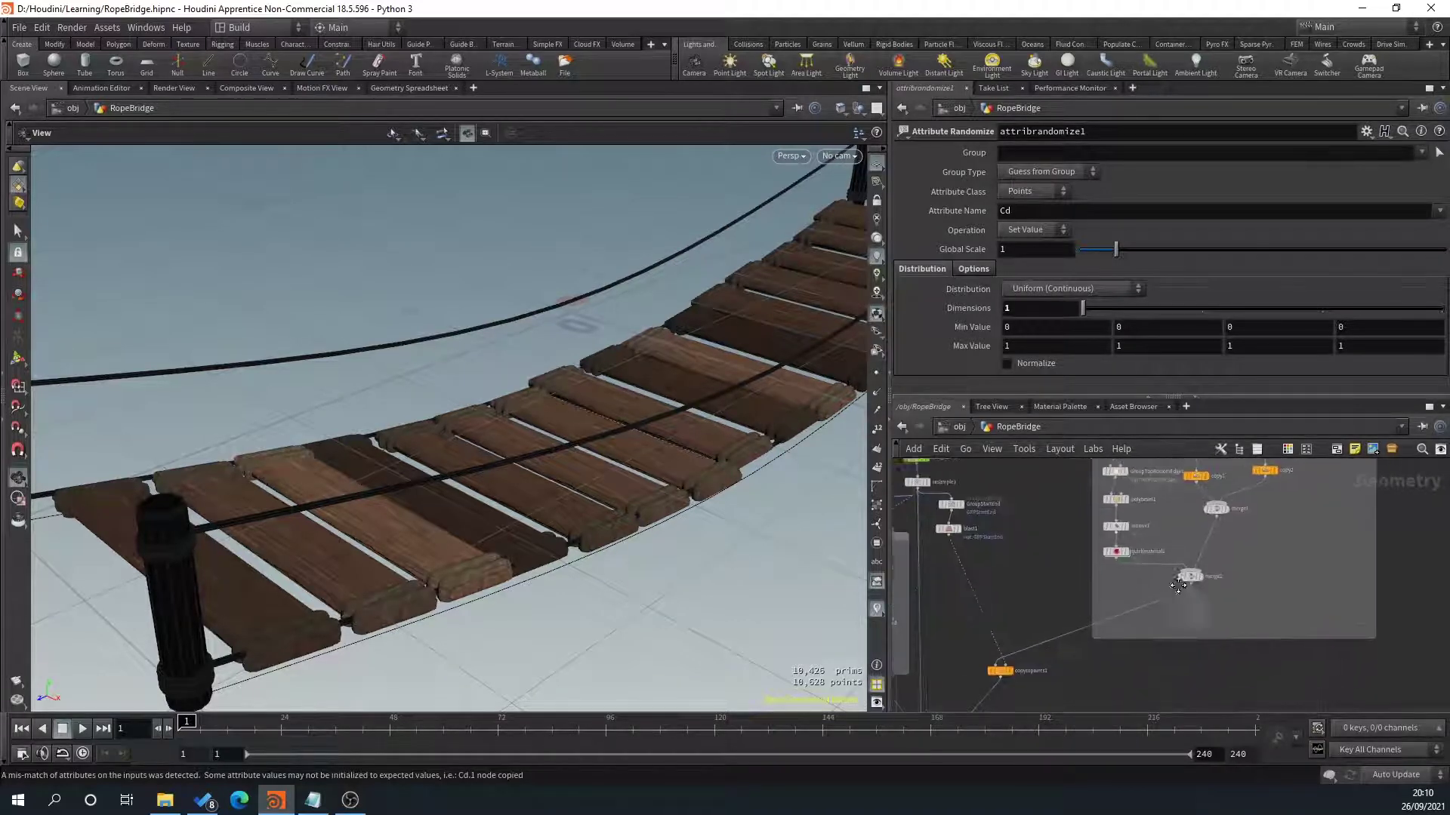
{"action": "scroll", "coordinate": [1036, 600], "scroll_direction": "up", "scroll_amount": 3}
{"action": "key", "text": "ctrl+v"}
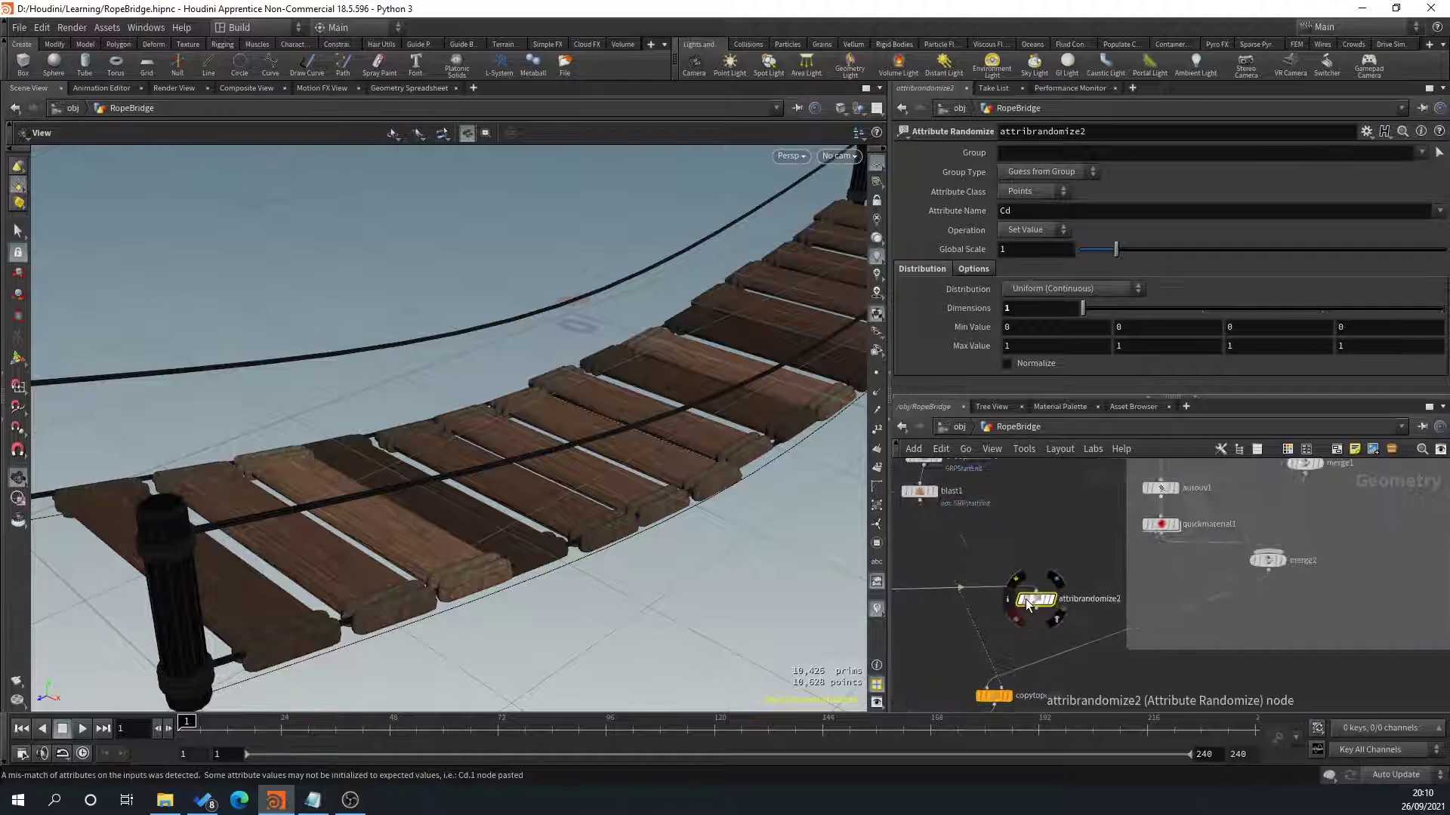
{"action": "left_click_drag", "start_coordinate": [1031, 602], "coordinate": [979, 610]}
Examine the colour variation on the posts, their ropes and the planks from several angles.
{"action": "left_click_drag", "start_coordinate": [574, 559], "coordinate": [511, 509]}
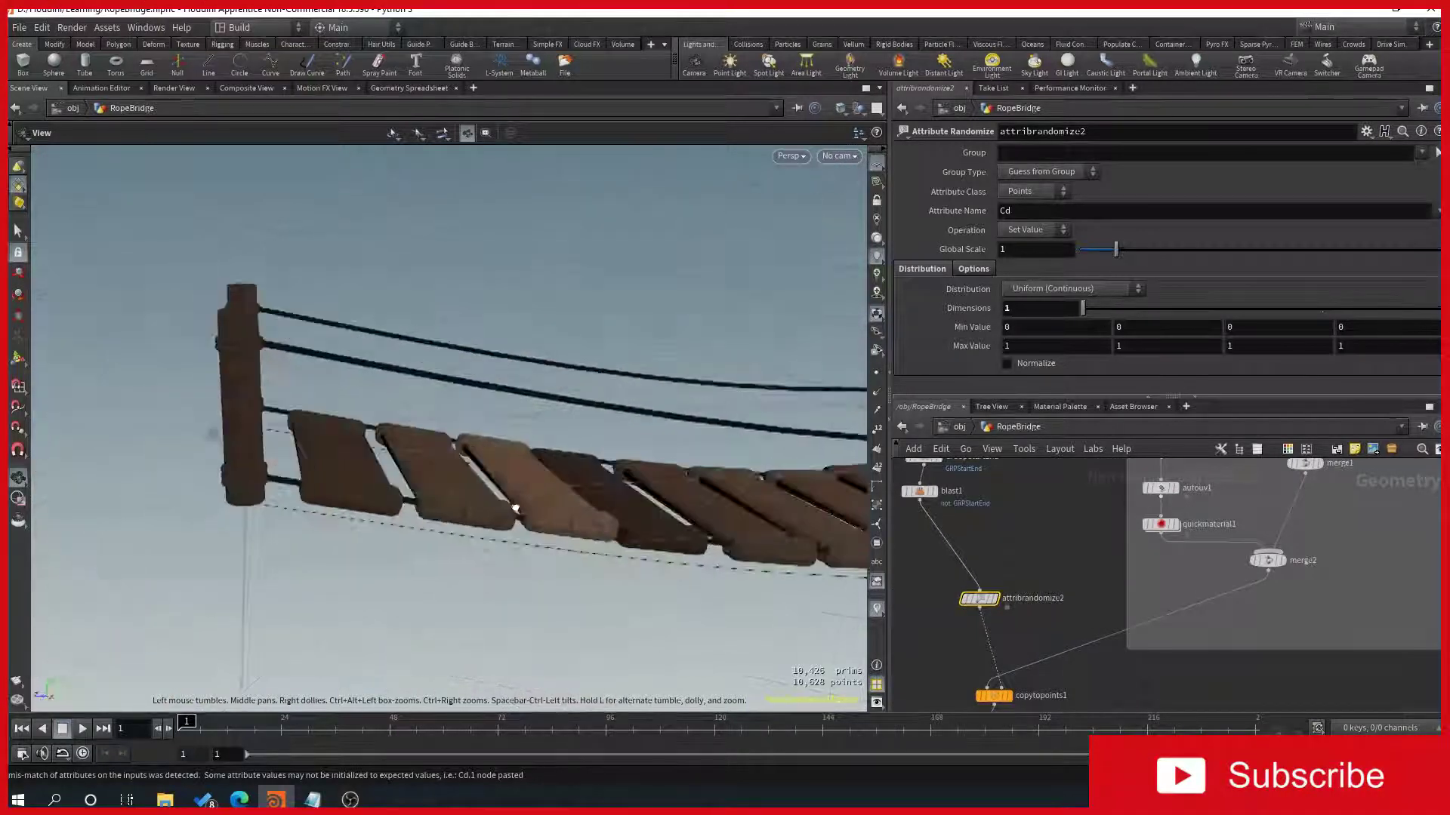
{"action": "middle_click_drag", "start_coordinate": [511, 508], "coordinate": [365, 573]}
{"action": "middle_click_drag", "start_coordinate": [649, 502], "coordinate": [317, 501]}
{"action": "left_click_drag", "start_coordinate": [514, 483], "coordinate": [395, 456]}
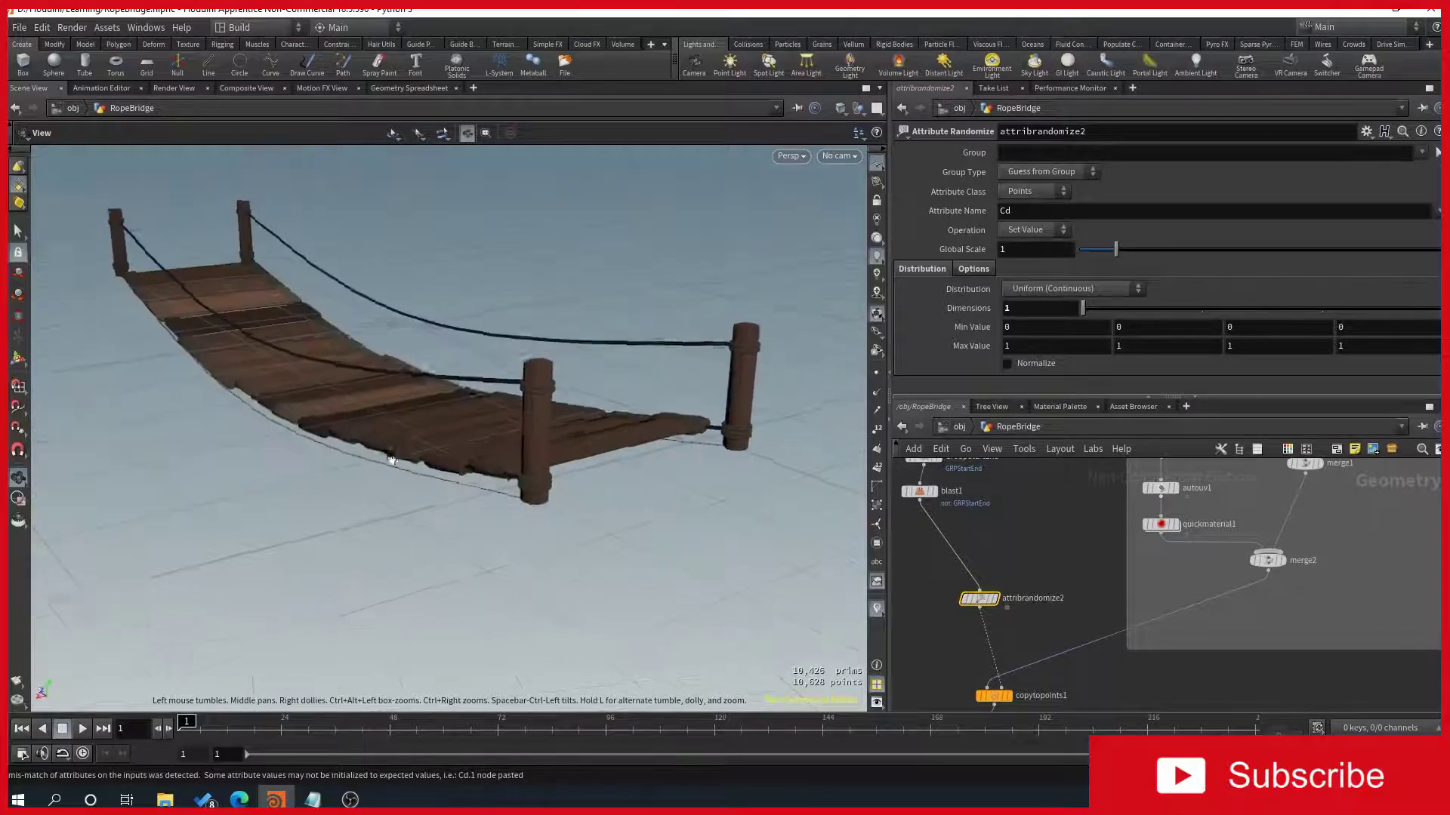
{"action": "scroll", "coordinate": [547, 405], "scroll_direction": "up", "scroll_amount": 3}
{"action": "middle_click_drag", "start_coordinate": [546, 405], "coordinate": [506, 442]}
{"action": "scroll", "coordinate": [507, 441], "scroll_direction": "up", "scroll_amount": 4}
{"action": "left_click_drag", "start_coordinate": [506, 442], "coordinate": [582, 431]}
{"action": "scroll", "coordinate": [1135, 536], "scroll_direction": "down", "scroll_amount": 4}
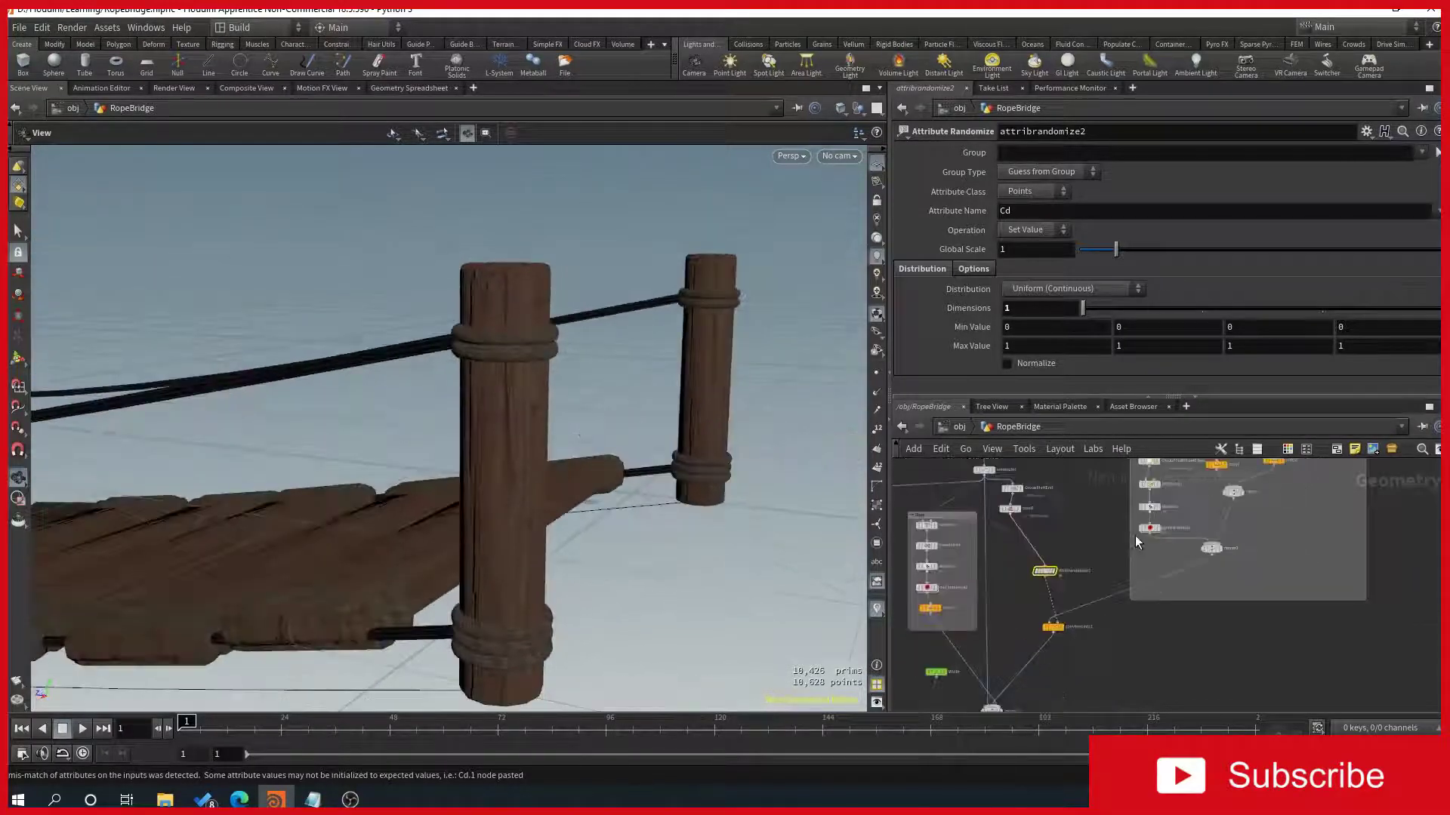
{"action": "middle_click_drag", "start_coordinate": [1135, 536], "coordinate": [1042, 601]}
{"action": "left_click_drag", "start_coordinate": [408, 533], "coordinate": [501, 539]}
{"action": "left_click_drag", "start_coordinate": [586, 438], "coordinate": [544, 521]}
Paste another copy of the Attribute Randomize node and insert it between resample1 and sweep1 in the Rope branch.
{"action": "scroll", "coordinate": [596, 431], "scroll_direction": "down", "scroll_amount": 4}
{"action": "middle_click_drag", "start_coordinate": [1000, 593], "coordinate": [1223, 499]}
{"action": "scroll", "coordinate": [1046, 557], "scroll_direction": "up", "scroll_amount": 2}
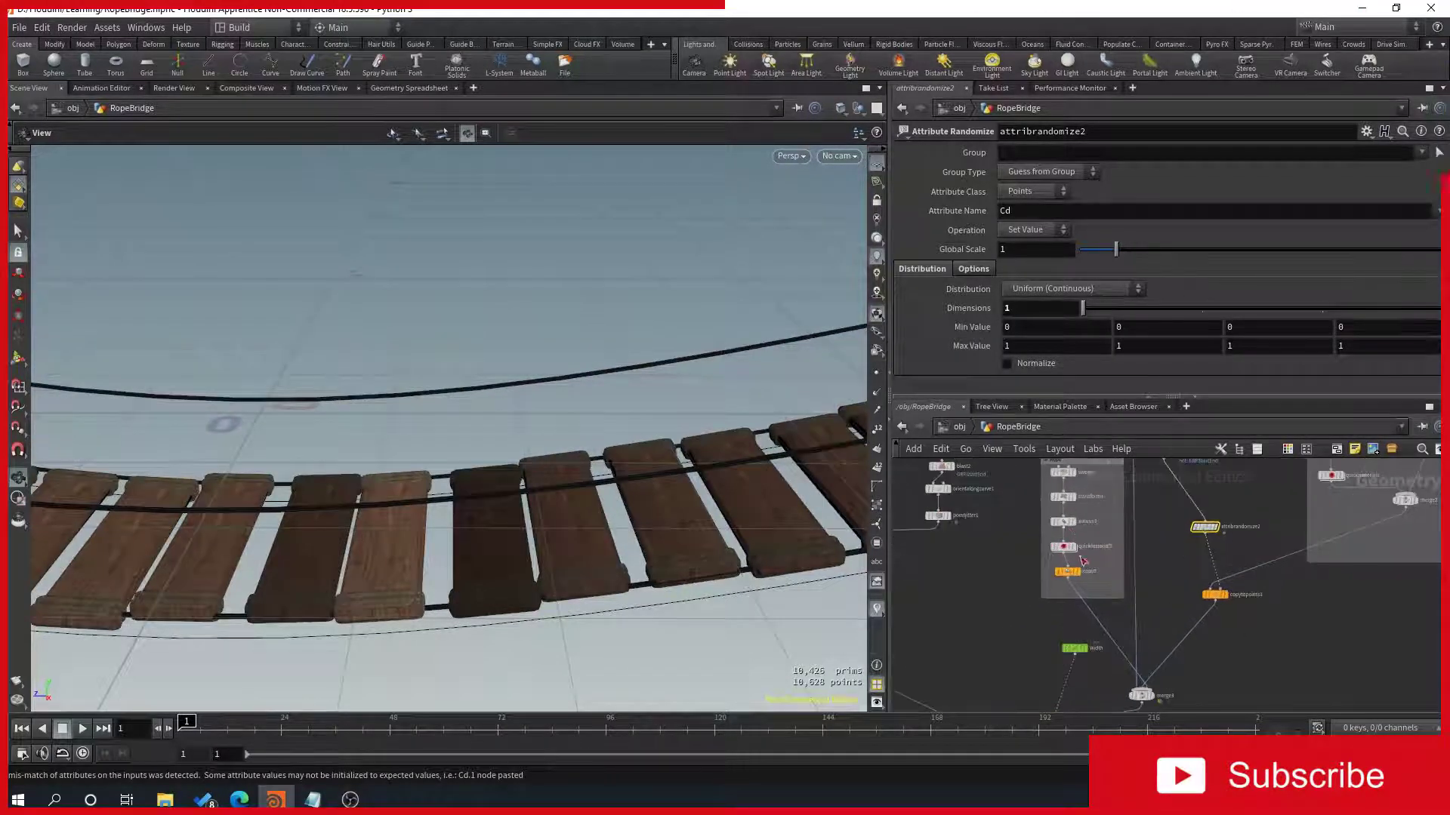
{"action": "scroll", "coordinate": [1143, 578], "scroll_direction": "down", "scroll_amount": 2}
{"action": "middle_click_drag", "start_coordinate": [1011, 593], "coordinate": [1012, 606]}
{"action": "left_click_drag", "start_coordinate": [566, 518], "coordinate": [664, 479]}
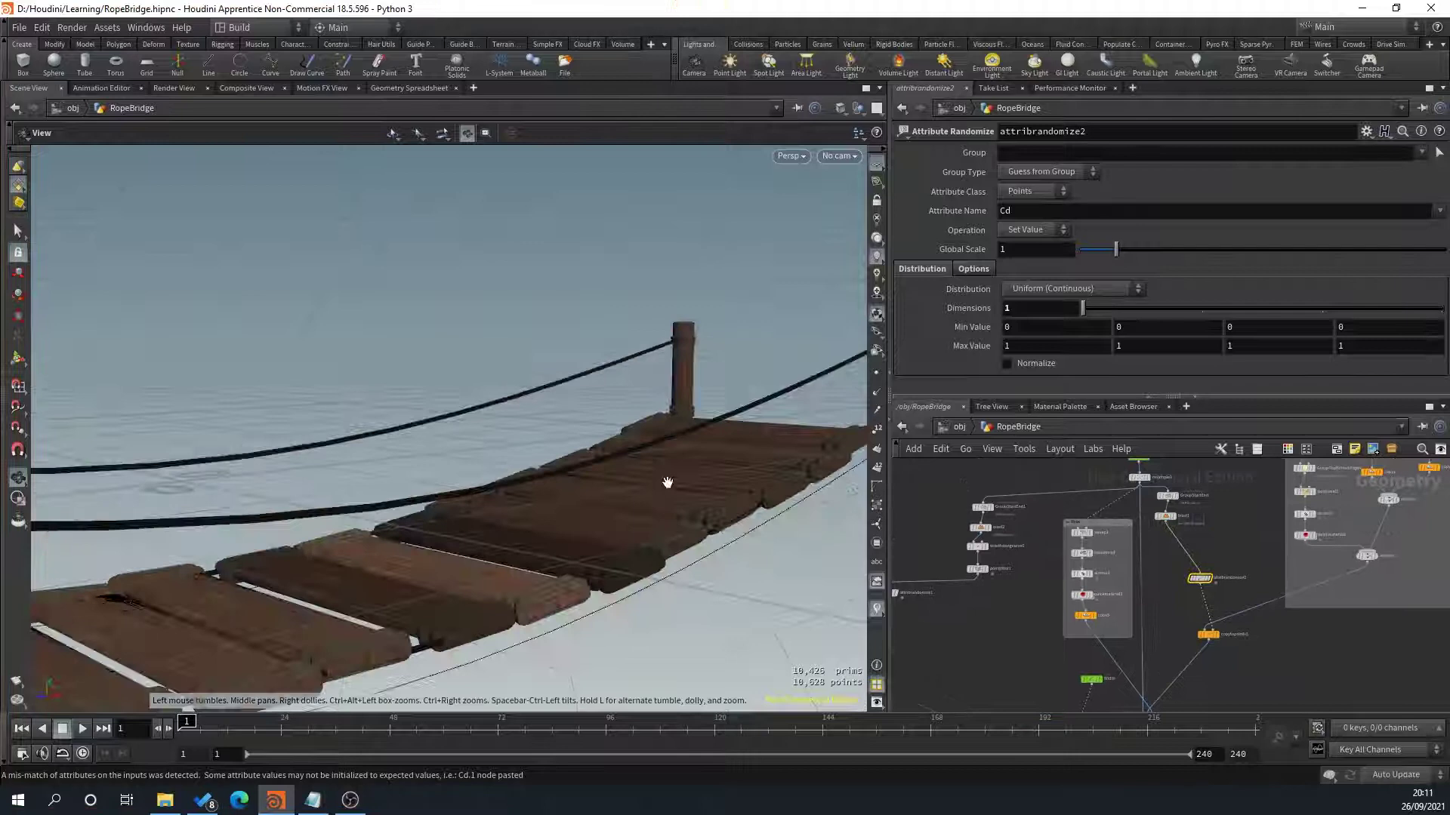
{"action": "scroll", "coordinate": [1042, 556], "scroll_direction": "up", "scroll_amount": 5}
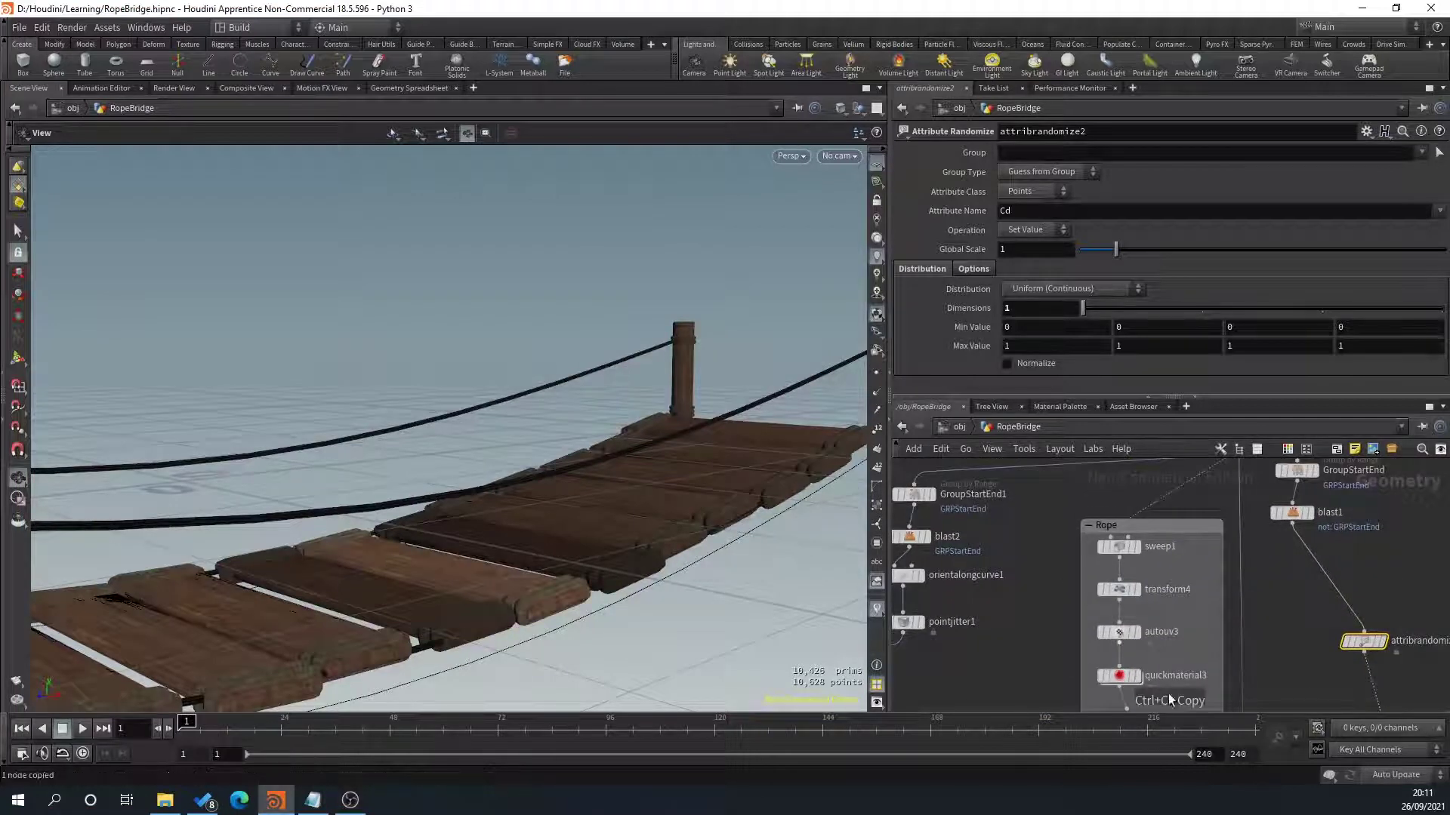
{"action": "scroll", "coordinate": [1215, 659], "scroll_direction": "down", "scroll_amount": 3}
{"action": "scroll", "coordinate": [1174, 549], "scroll_direction": "up", "scroll_amount": 2}
{"action": "key", "text": "ctrl+v"}
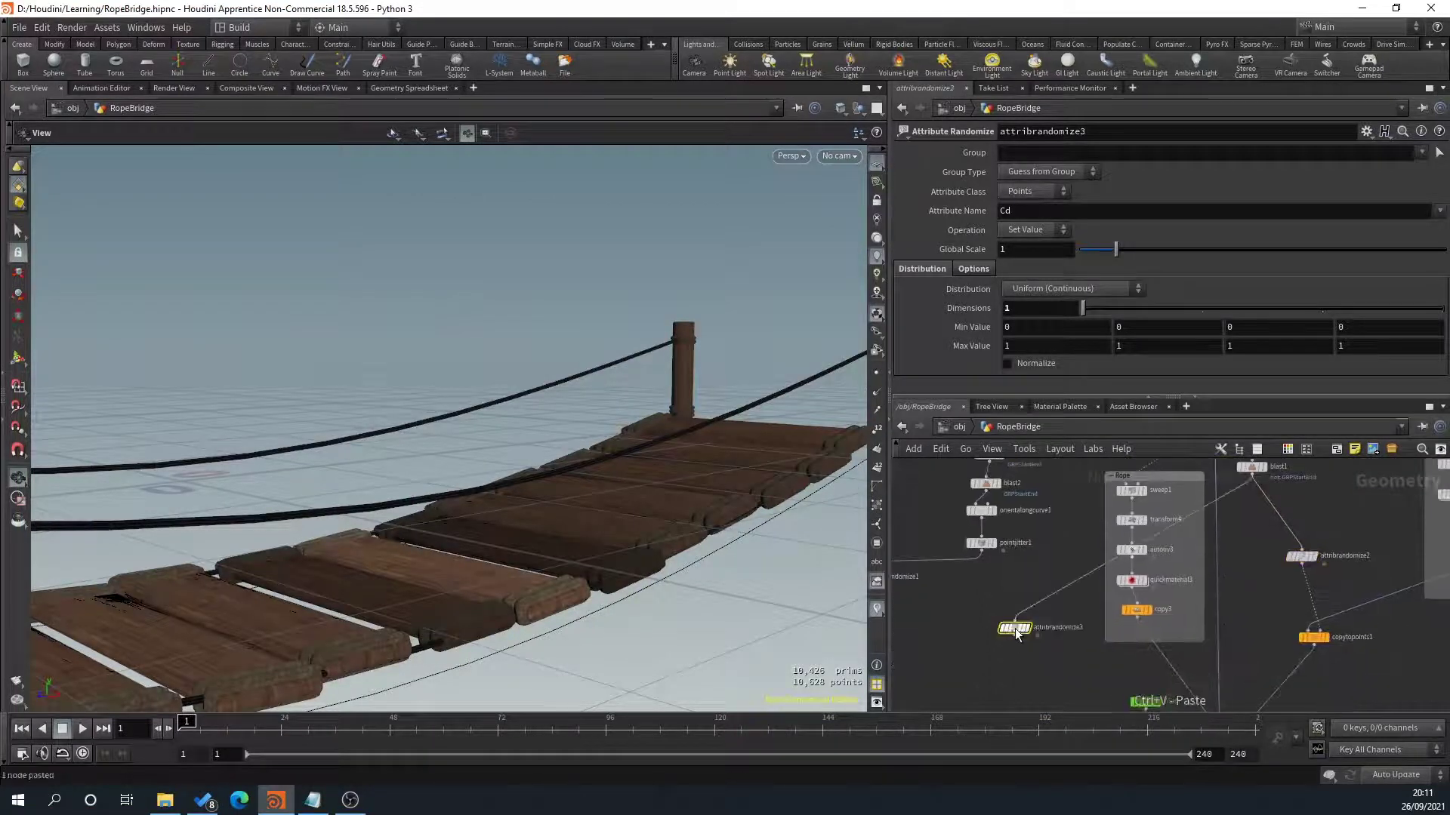
{"action": "middle_click_drag", "start_coordinate": [1052, 570], "coordinate": [1052, 655]}
{"action": "middle_click_drag", "start_coordinate": [1022, 707], "coordinate": [1028, 671]}
{"action": "mouse_move", "coordinate": [1027, 672]}
{"action": "left_mouse_down"}
{"action": "mouse_move", "coordinate": [1103, 529]}
{"action": "mouse_move", "coordinate": [1168, 521]}
{"action": "left_mouse_up"}
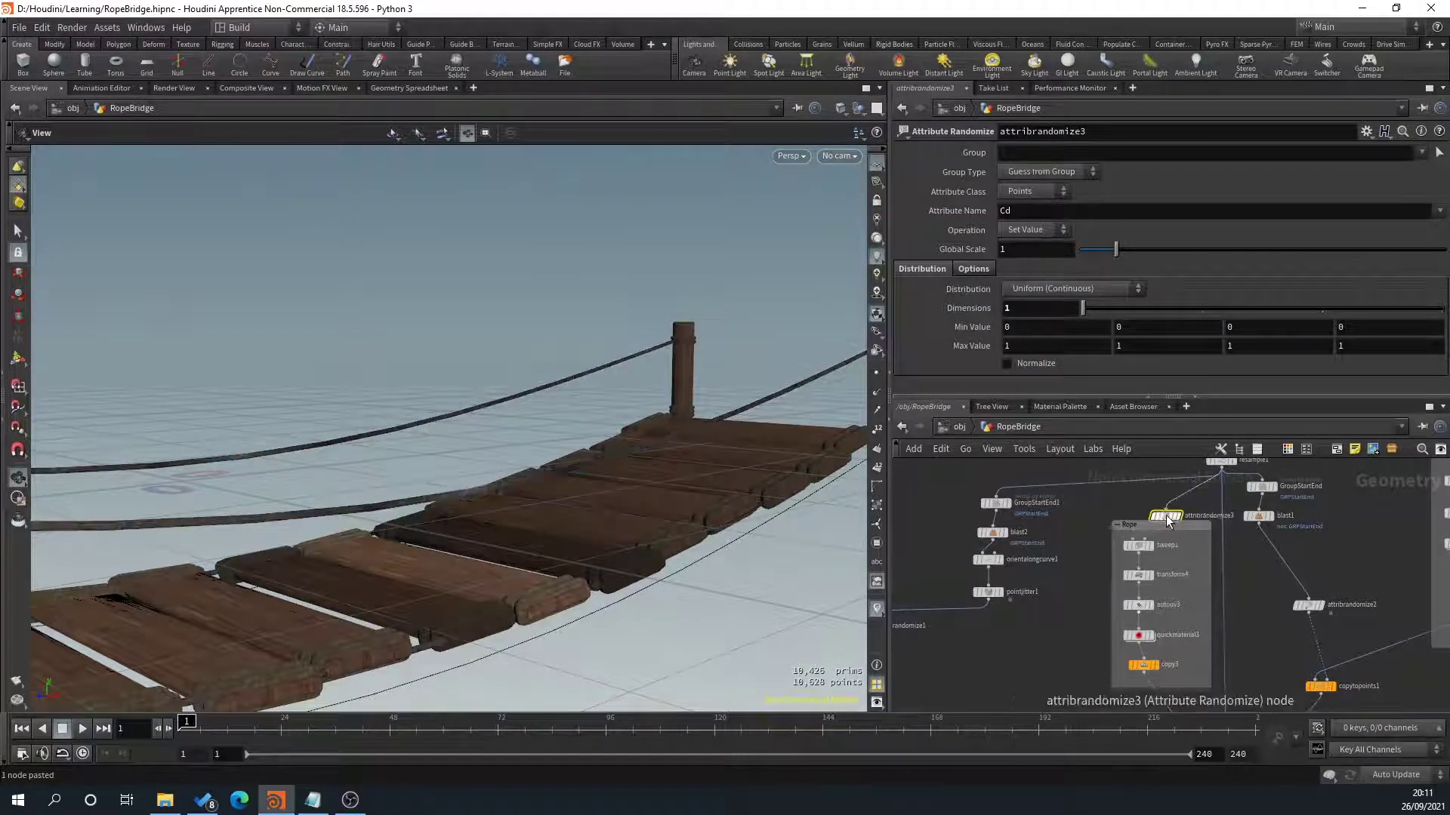
Move attribrandomize3 to between quickmaterial3 and copy3 inside the Rope network box.
{"action": "middle_click_drag", "start_coordinate": [1072, 622], "coordinate": [1032, 598]}
{"action": "left_click_drag", "start_coordinate": [1118, 480], "coordinate": [1100, 629]}
{"action": "left_click_drag", "start_coordinate": [681, 576], "coordinate": [666, 592]}
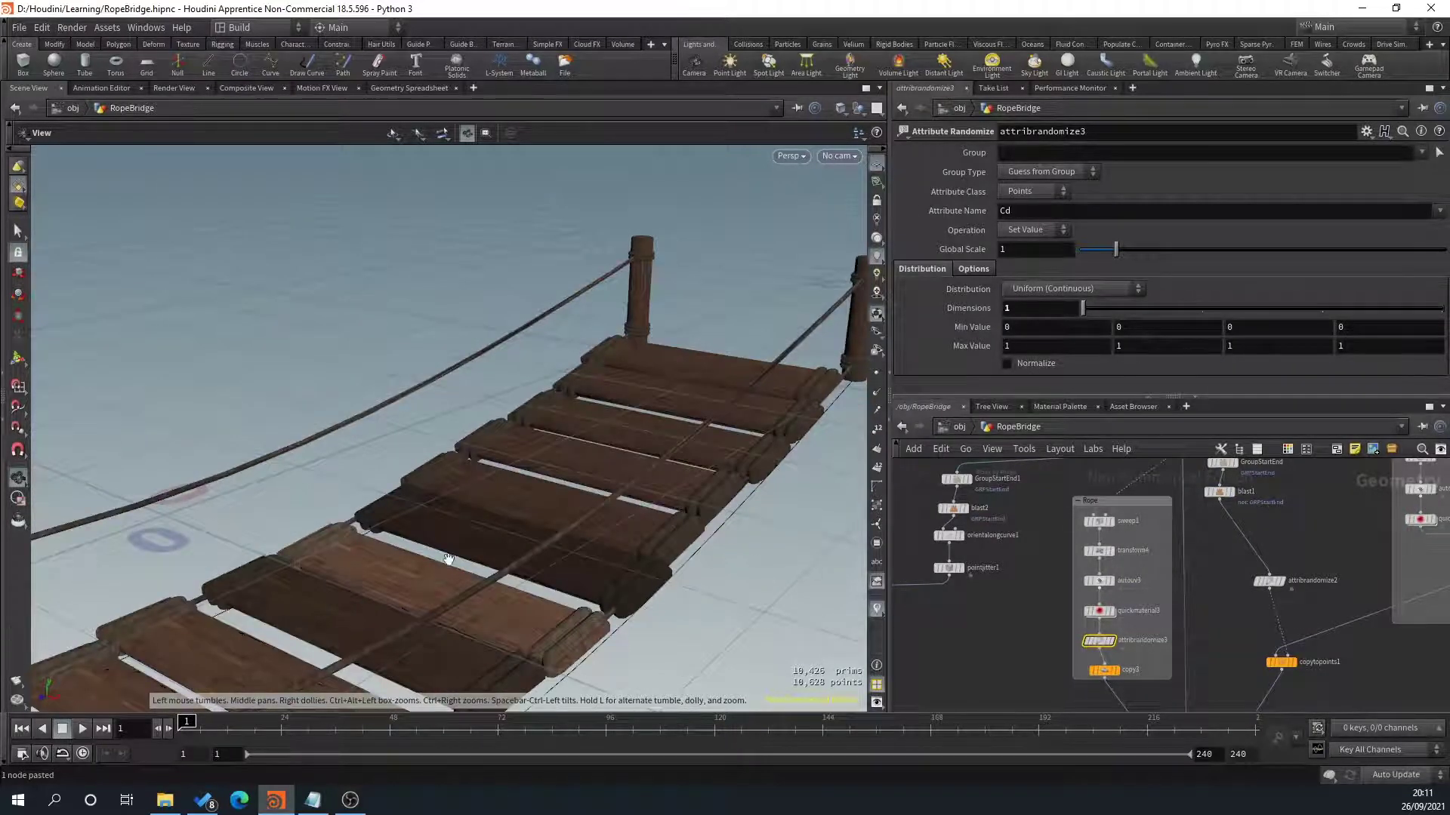
{"action": "scroll", "coordinate": [480, 456], "scroll_direction": "down", "scroll_amount": 8}
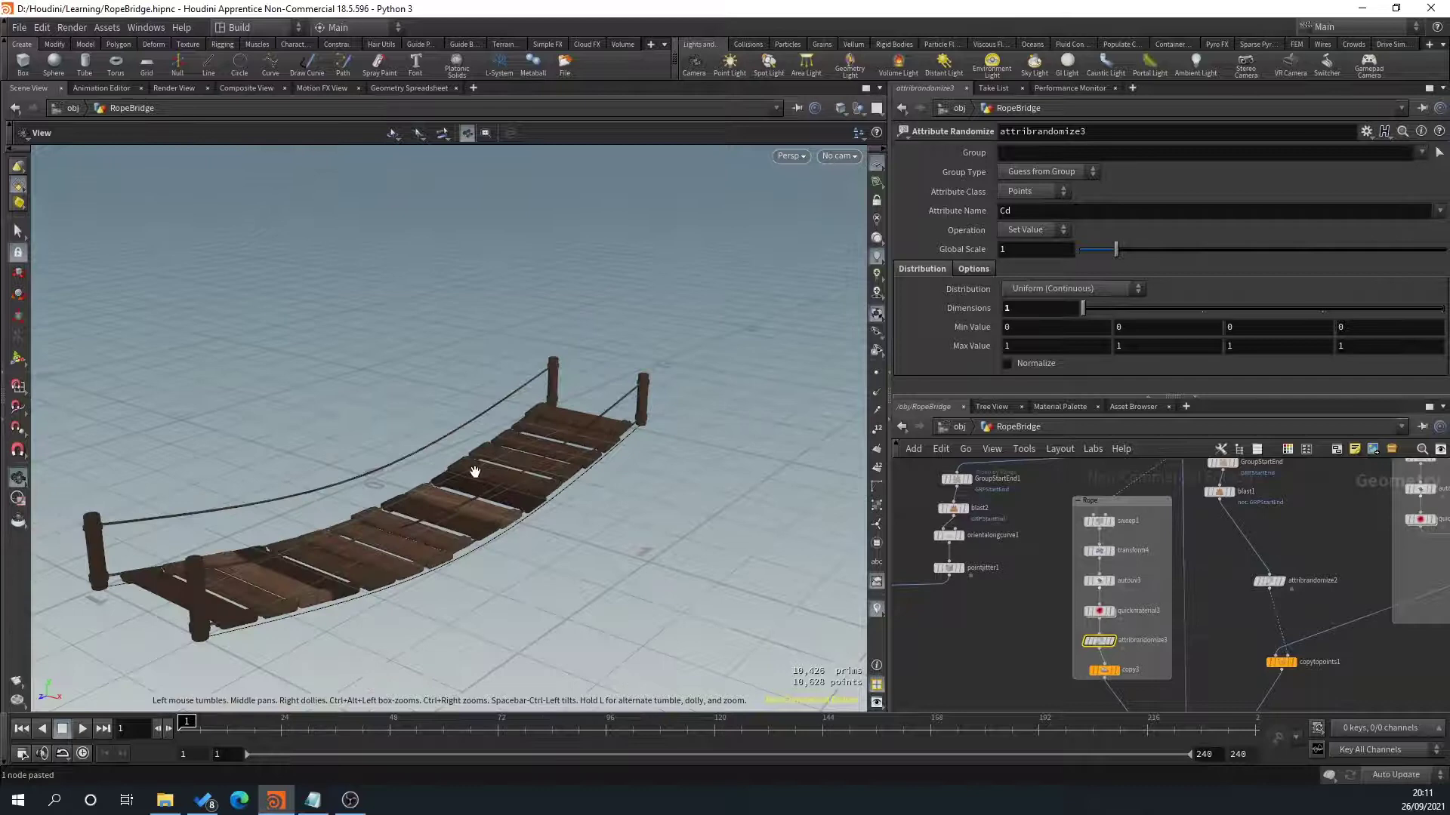
{"action": "left_click_drag", "start_coordinate": [511, 592], "coordinate": [469, 627]}
{"action": "middle_click_drag", "start_coordinate": [470, 627], "coordinate": [540, 567]}
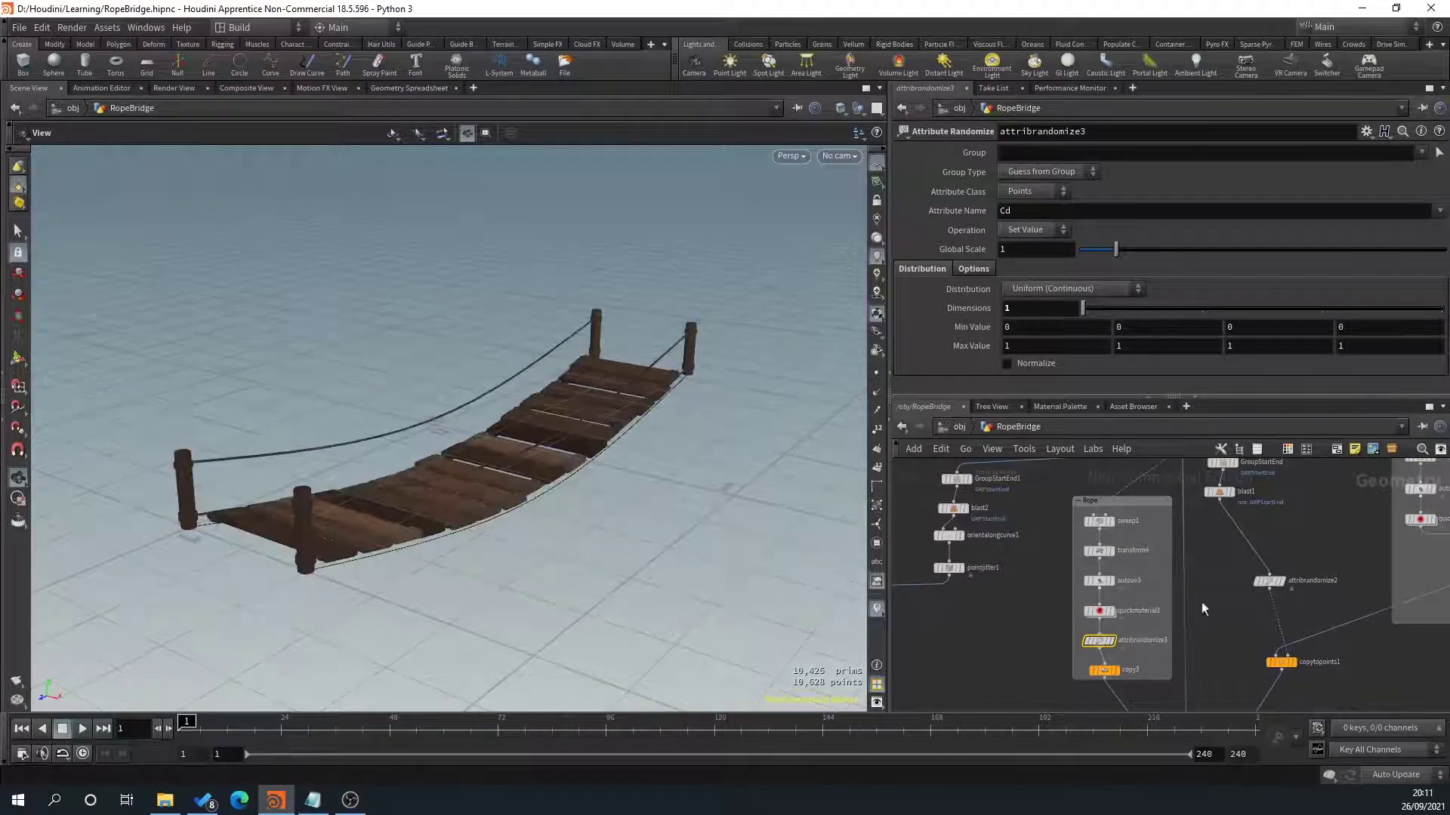
Set the Global Scale of the planks' attribrandomize1 node to 1.92.
{"action": "middle_click_drag", "start_coordinate": [959, 635], "coordinate": [1322, 665]}
{"action": "scroll", "coordinate": [468, 483], "scroll_direction": "up", "scroll_amount": 3}
{"action": "middle_click_drag", "start_coordinate": [1027, 622], "coordinate": [1119, 632]}
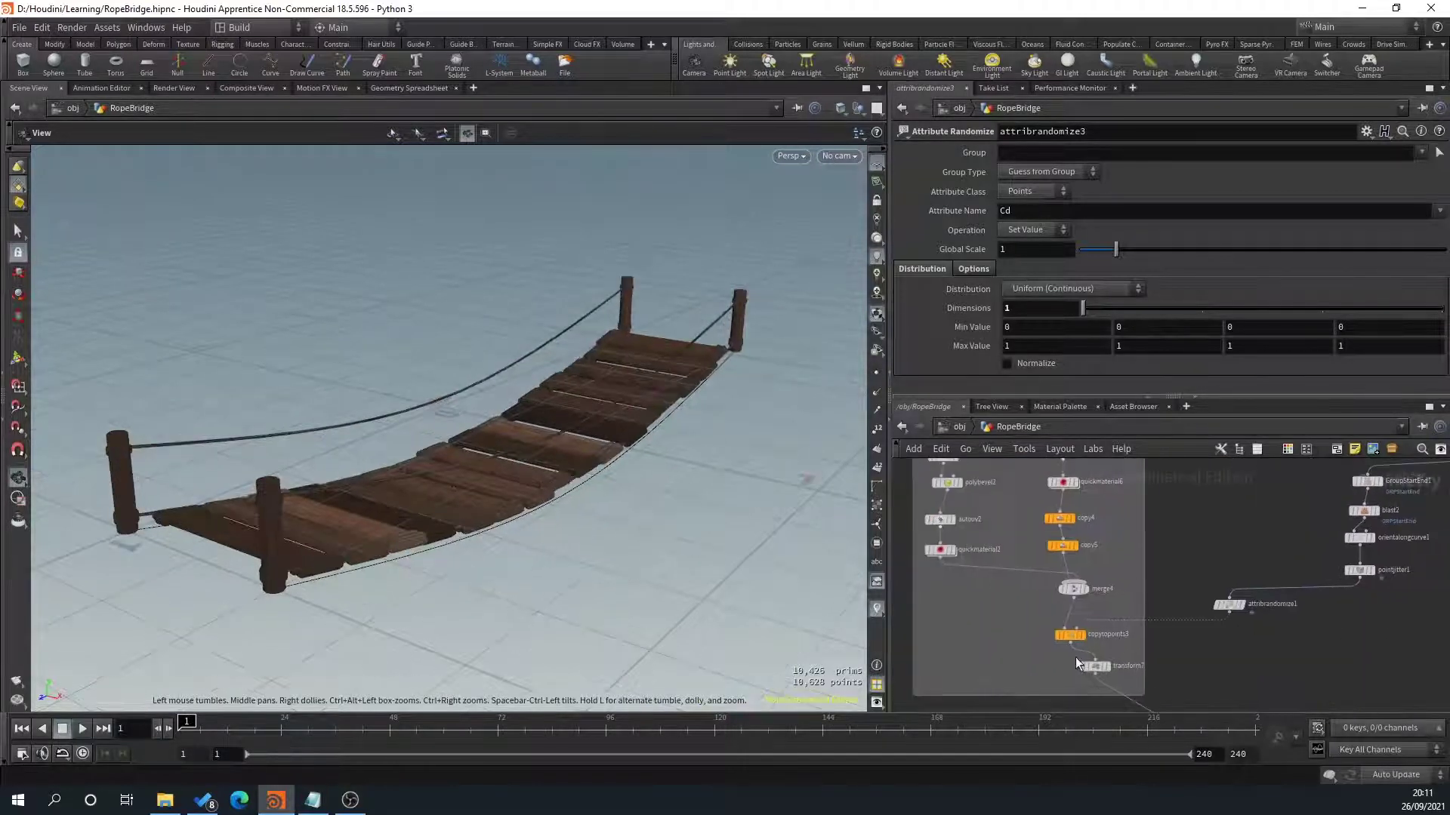
{"action": "mouse_move", "coordinate": [1099, 577]}
{"action": "middle_mouse_down"}
{"action": "mouse_move", "coordinate": [1106, 637]}
{"action": "mouse_move", "coordinate": [1119, 583]}
{"action": "middle_mouse_up"}
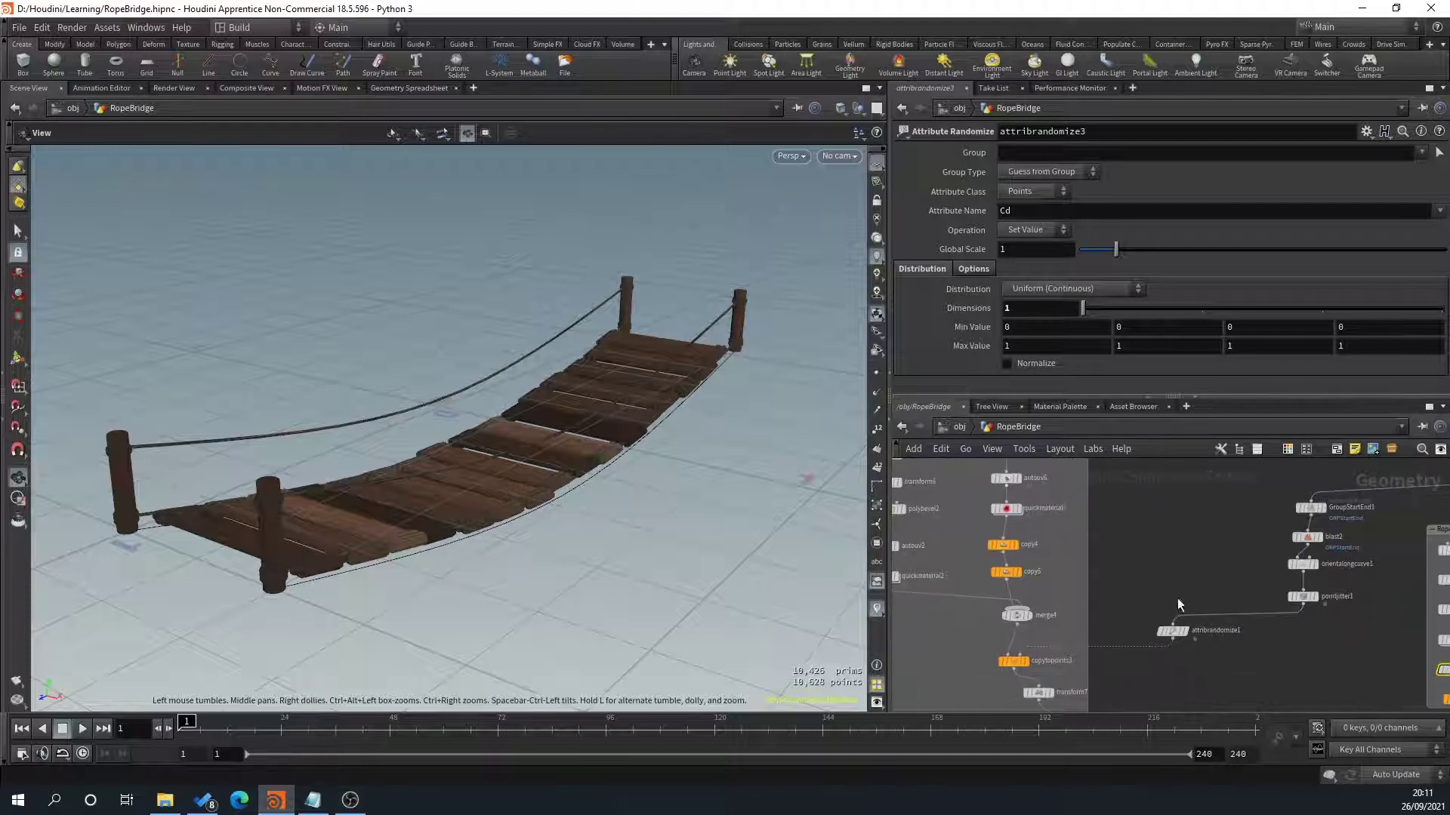
{"action": "left_click", "coordinate": [1172, 631]}
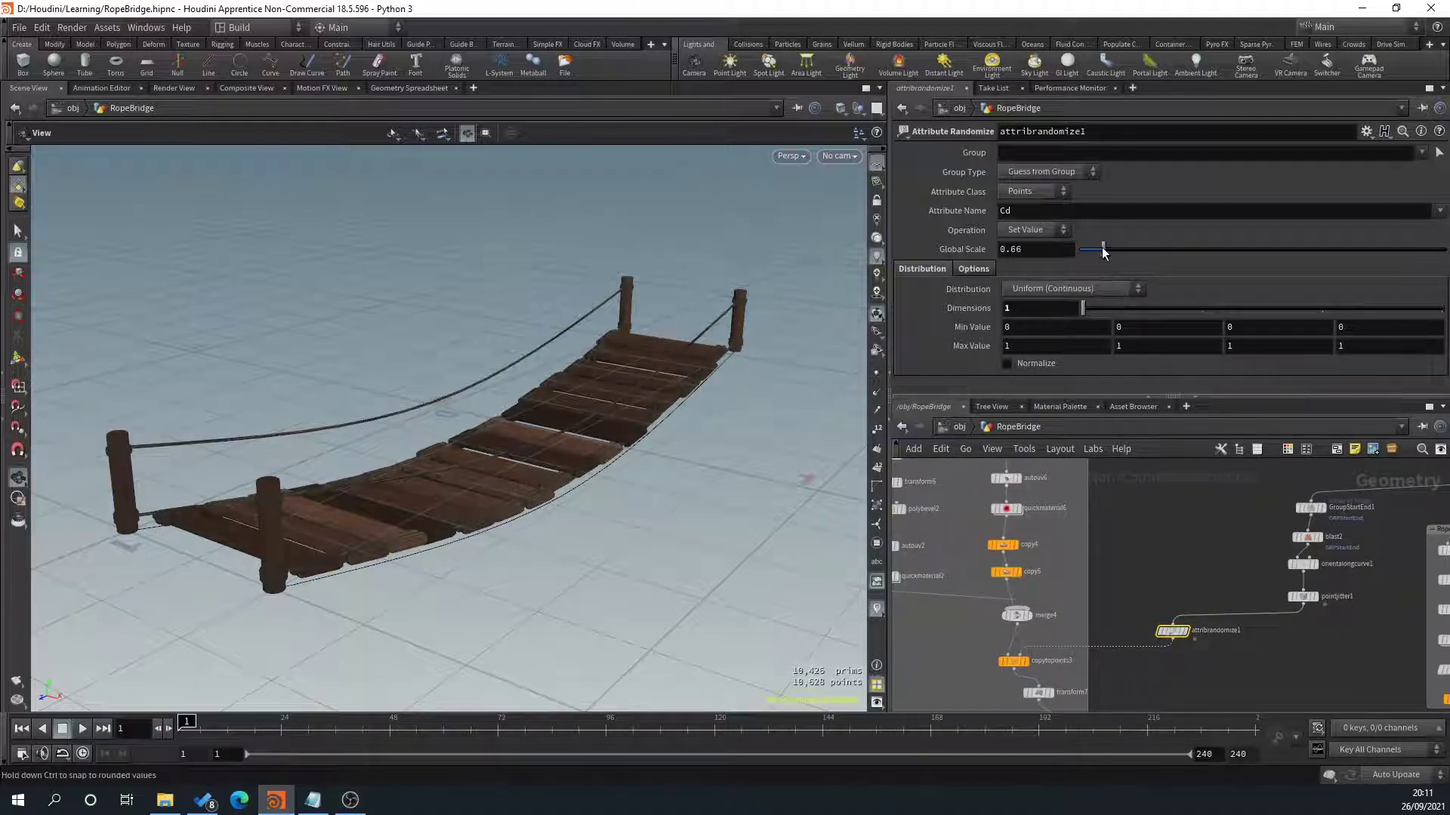
{"action": "left_click_drag", "start_coordinate": [1124, 249], "coordinate": [1149, 251]}
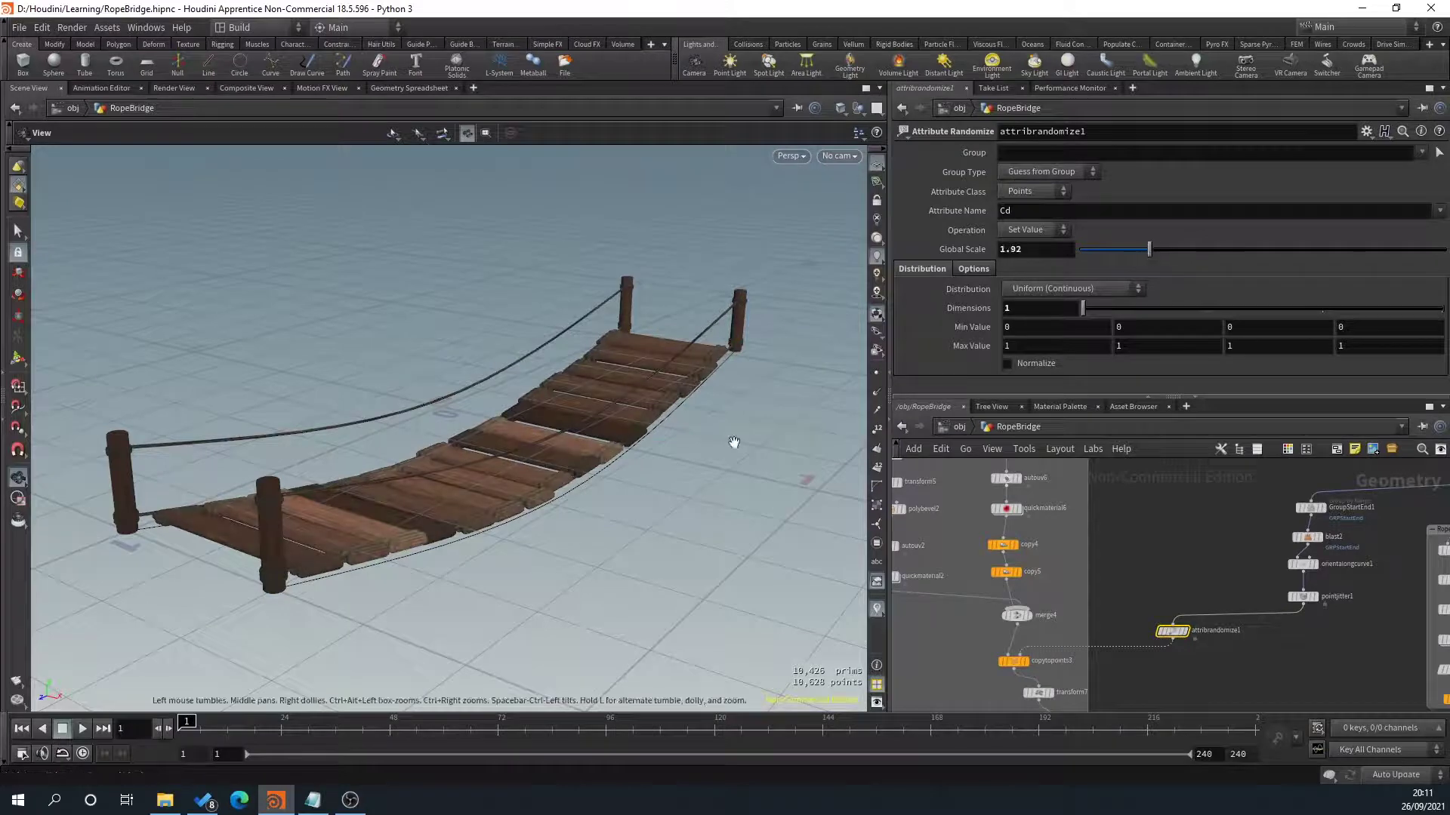
{"action": "left_click_drag", "start_coordinate": [734, 443], "coordinate": [524, 504]}
{"action": "scroll", "coordinate": [1103, 518], "scroll_direction": "down", "scroll_amount": 4}
{"action": "left_click_drag", "start_coordinate": [332, 573], "coordinate": [537, 537]}
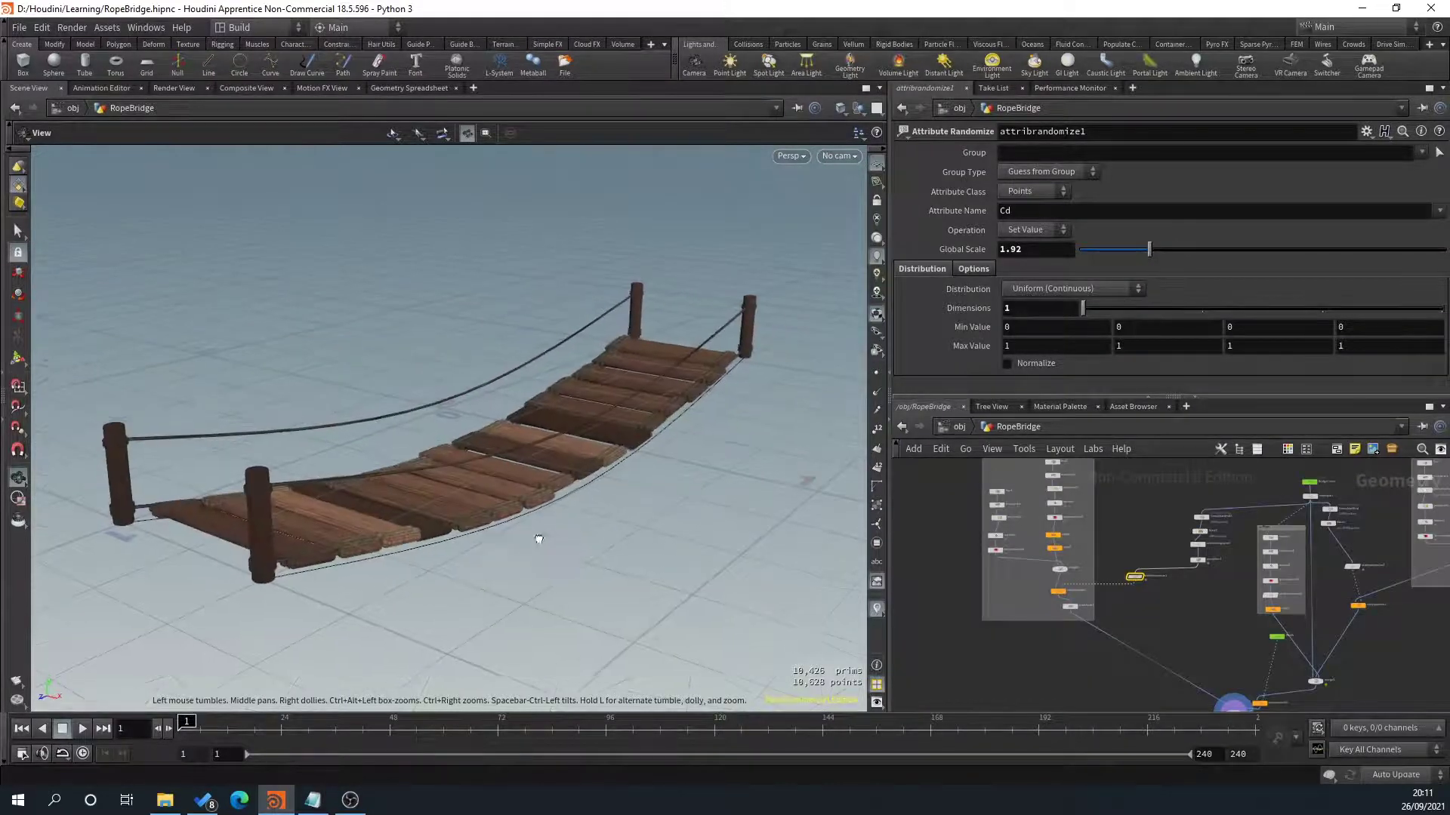
Set the Global Scale of the posts' attribrandomize2 node to 2.85.
{"action": "middle_click_drag", "start_coordinate": [1404, 549], "coordinate": [1057, 614]}
{"action": "scroll", "coordinate": [1092, 597], "scroll_direction": "up", "scroll_amount": 2}
{"action": "scroll", "coordinate": [1090, 591], "scroll_direction": "up", "scroll_amount": 6}
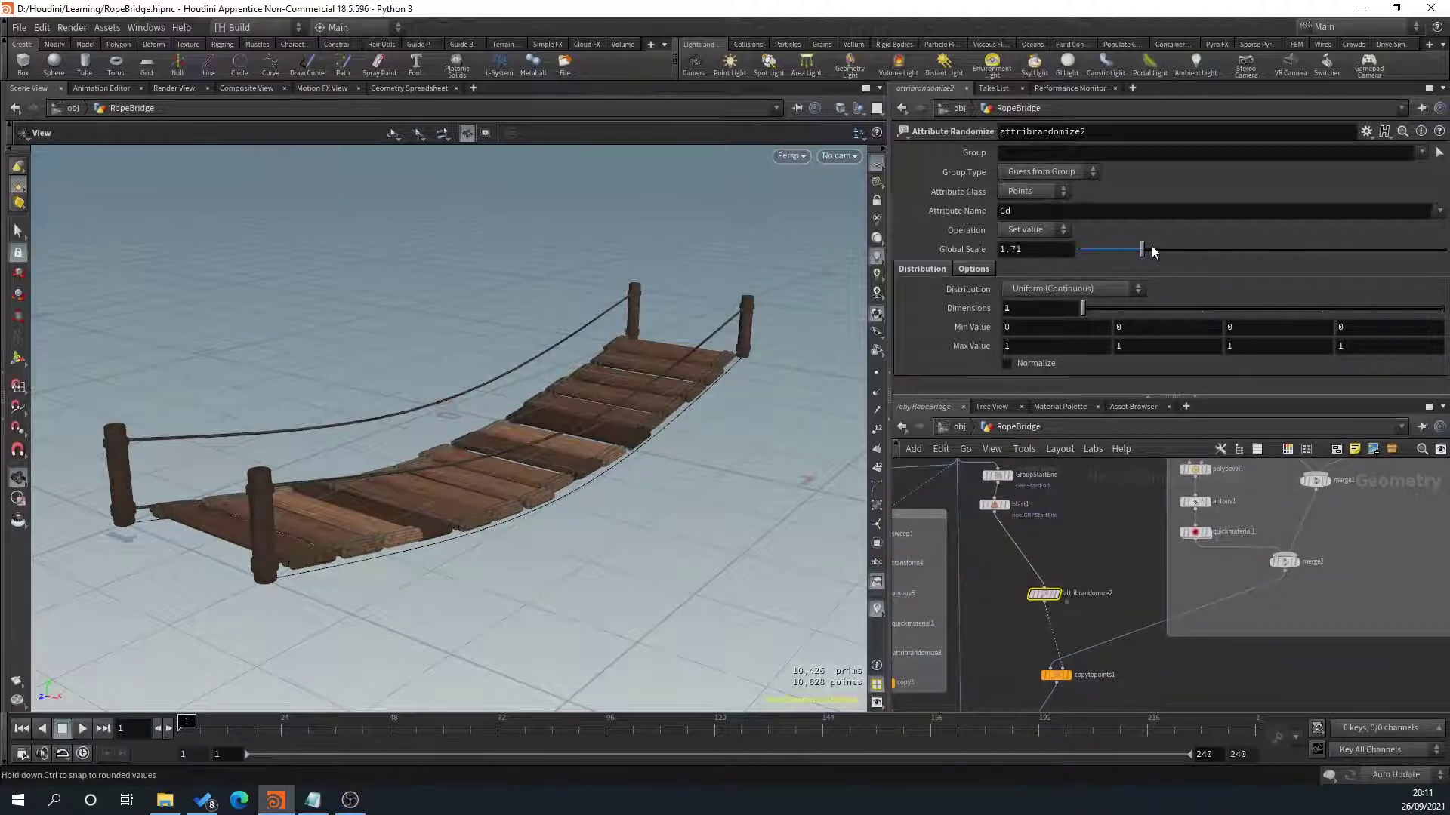
{"action": "left_click_drag", "start_coordinate": [1152, 246], "coordinate": [1183, 247]}
Inspect the brightened posts and planks across the bridge, from a distance and close up.
{"action": "left_click_drag", "start_coordinate": [618, 533], "coordinate": [387, 557]}
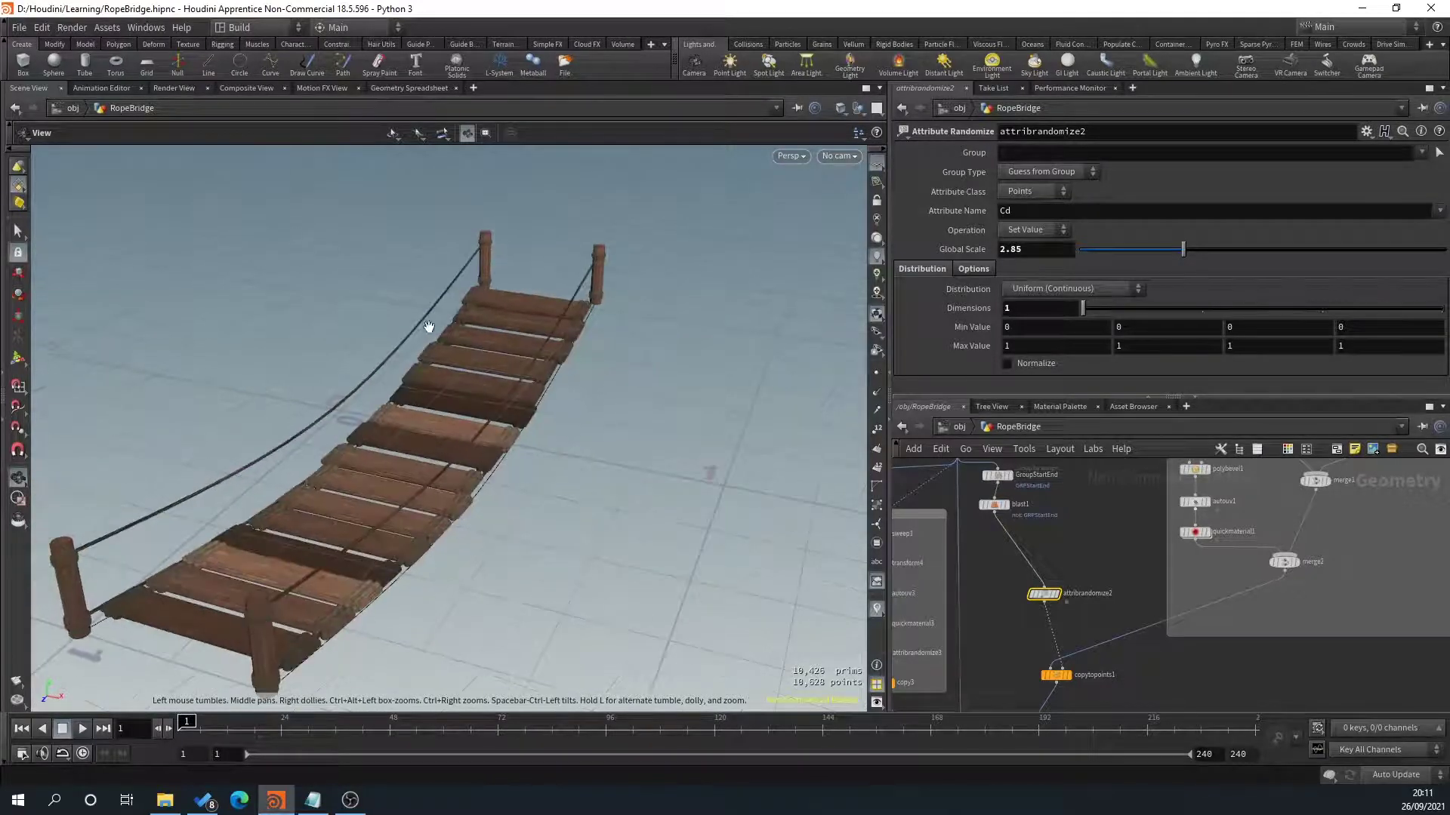
{"action": "left_click_drag", "start_coordinate": [595, 485], "coordinate": [481, 477]}
{"action": "scroll", "coordinate": [1165, 573], "scroll_direction": "down", "scroll_amount": 2}
{"action": "middle_click_drag", "start_coordinate": [300, 561], "coordinate": [405, 499]}
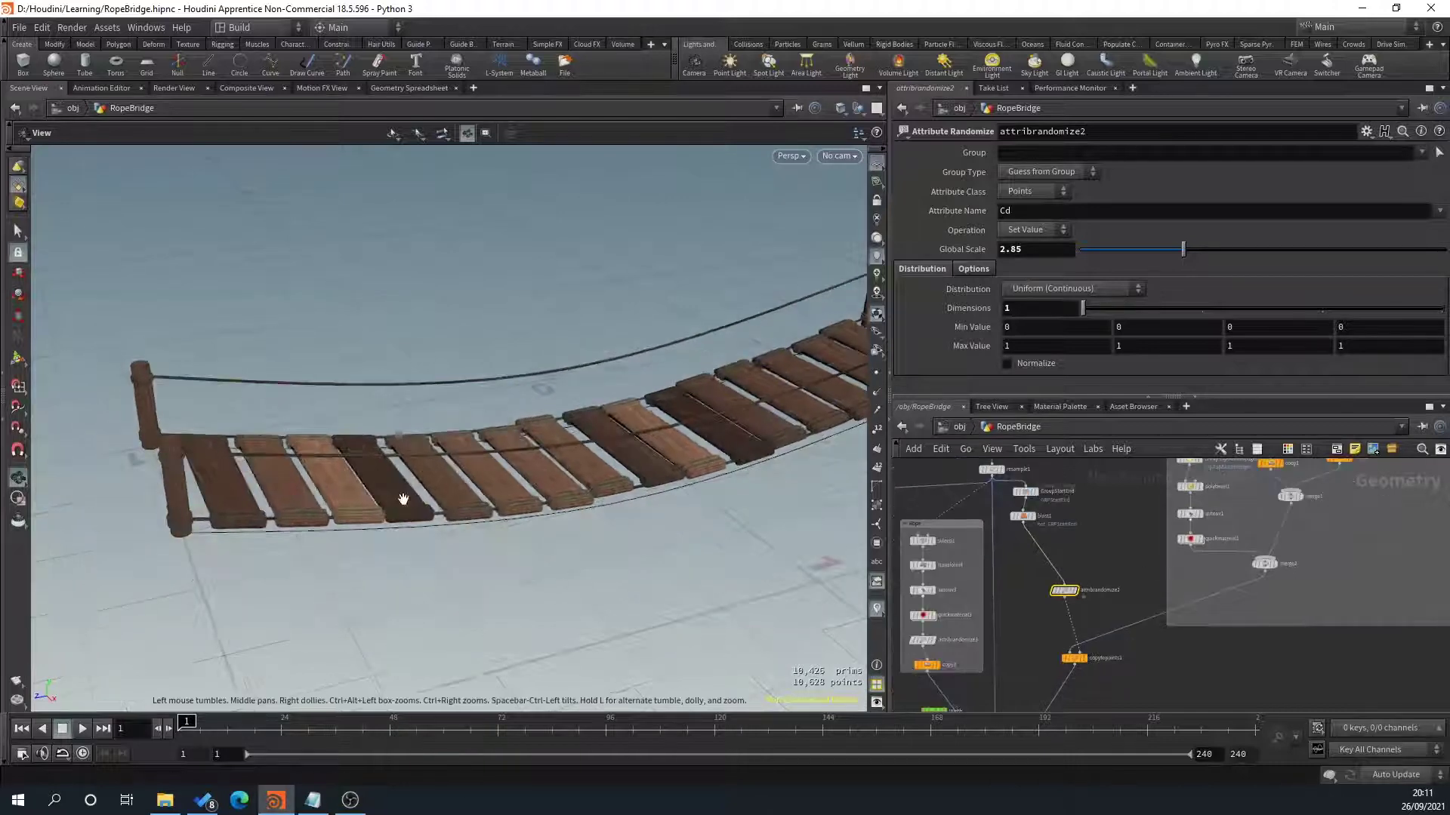
{"action": "scroll", "coordinate": [236, 555], "scroll_direction": "up", "scroll_amount": 5}
{"action": "left_click_drag", "start_coordinate": [233, 553], "coordinate": [344, 534]}
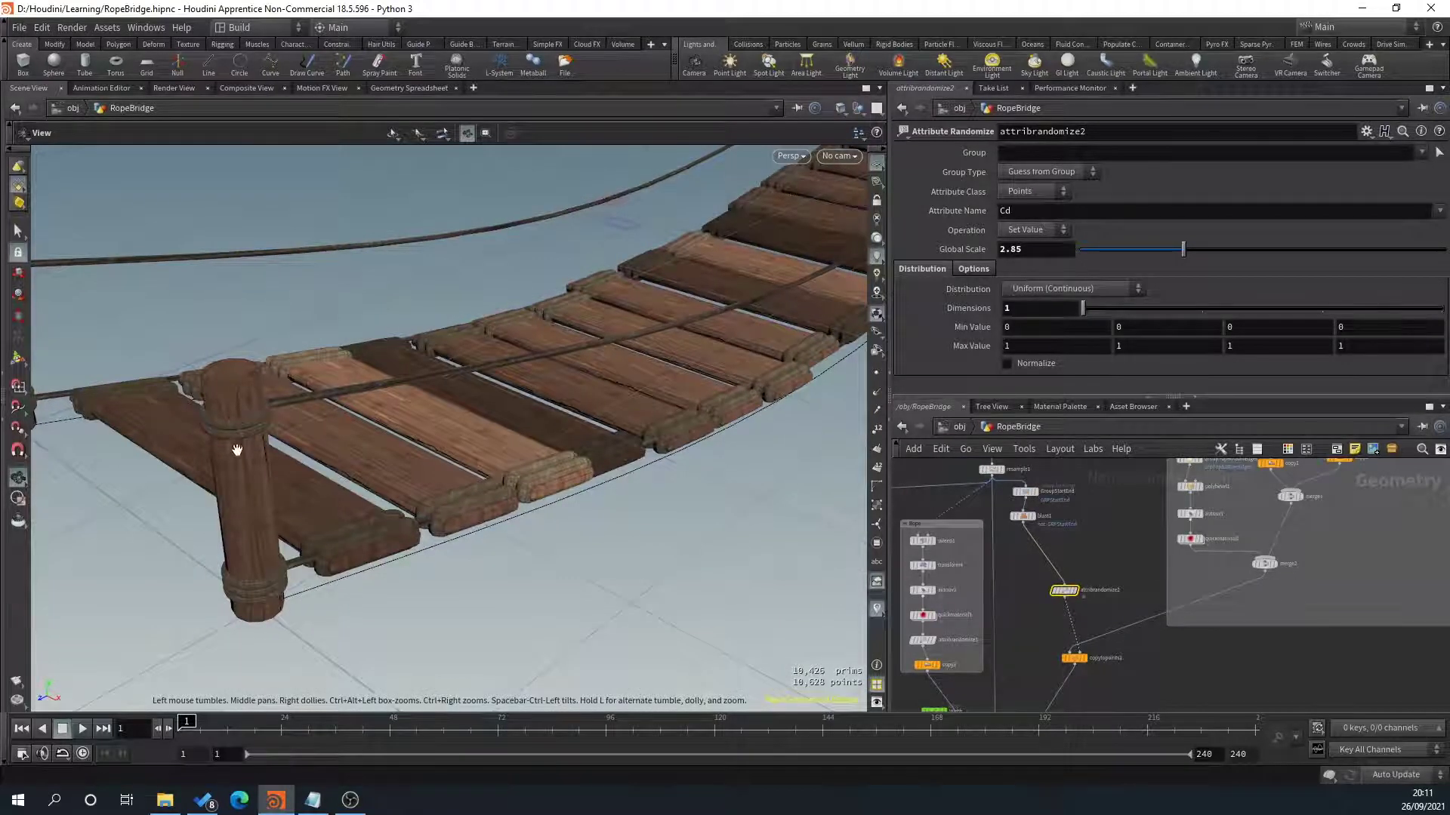
{"action": "left_click_drag", "start_coordinate": [237, 450], "coordinate": [444, 418]}
Select the BridgeCurve node and turn on its template display, with the bridge's sag seen from the side.
{"action": "scroll", "coordinate": [1099, 546], "scroll_direction": "down", "scroll_amount": 3}
{"action": "middle_click_drag", "start_coordinate": [1139, 537], "coordinate": [1026, 544]}
{"action": "middle_click_drag", "start_coordinate": [987, 484], "coordinate": [1045, 479]}
{"action": "scroll", "coordinate": [980, 504], "scroll_direction": "up", "scroll_amount": 4}
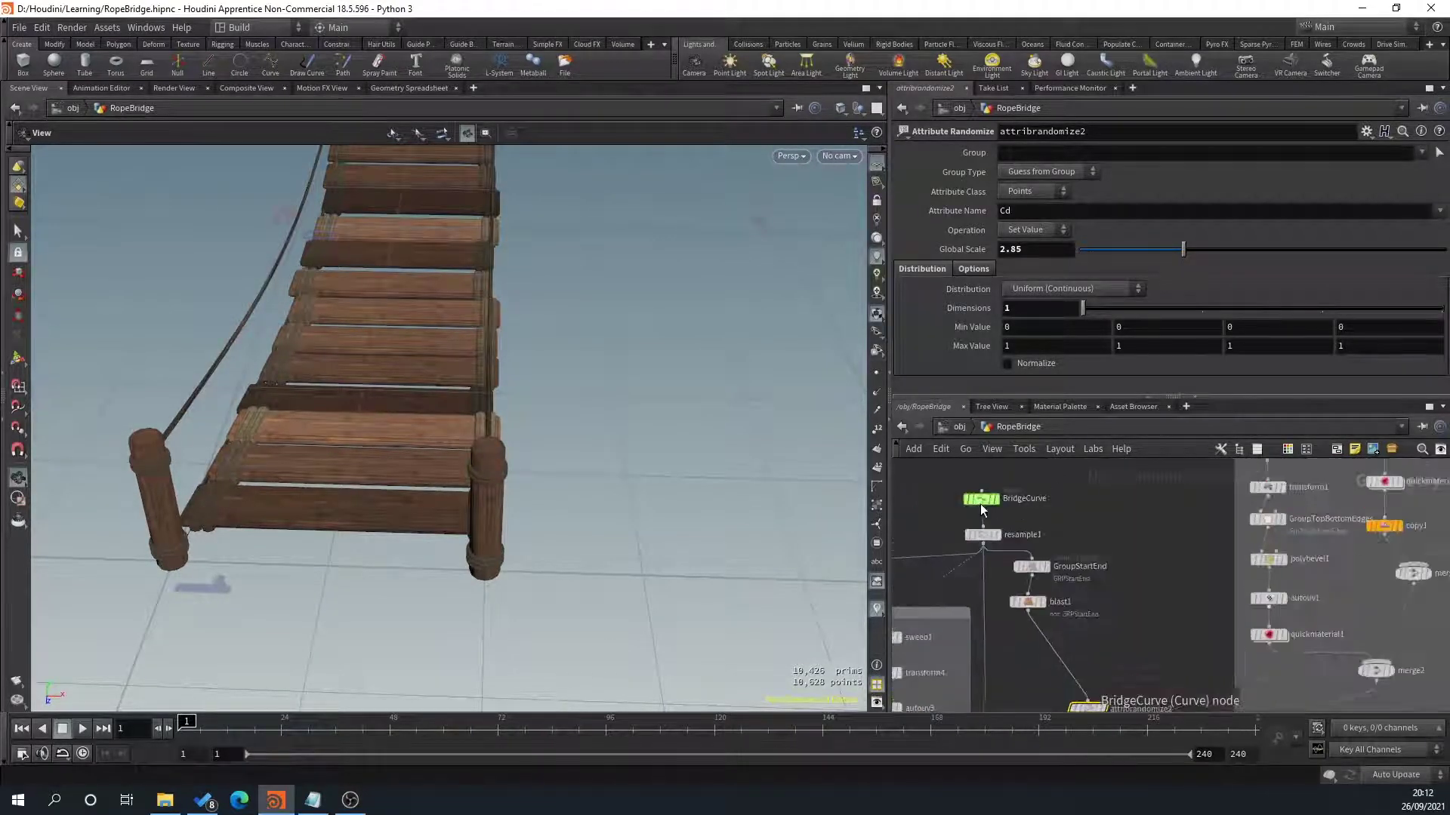
{"action": "left_click", "coordinate": [989, 504]}
{"action": "left_click_drag", "start_coordinate": [705, 450], "coordinate": [592, 399]}
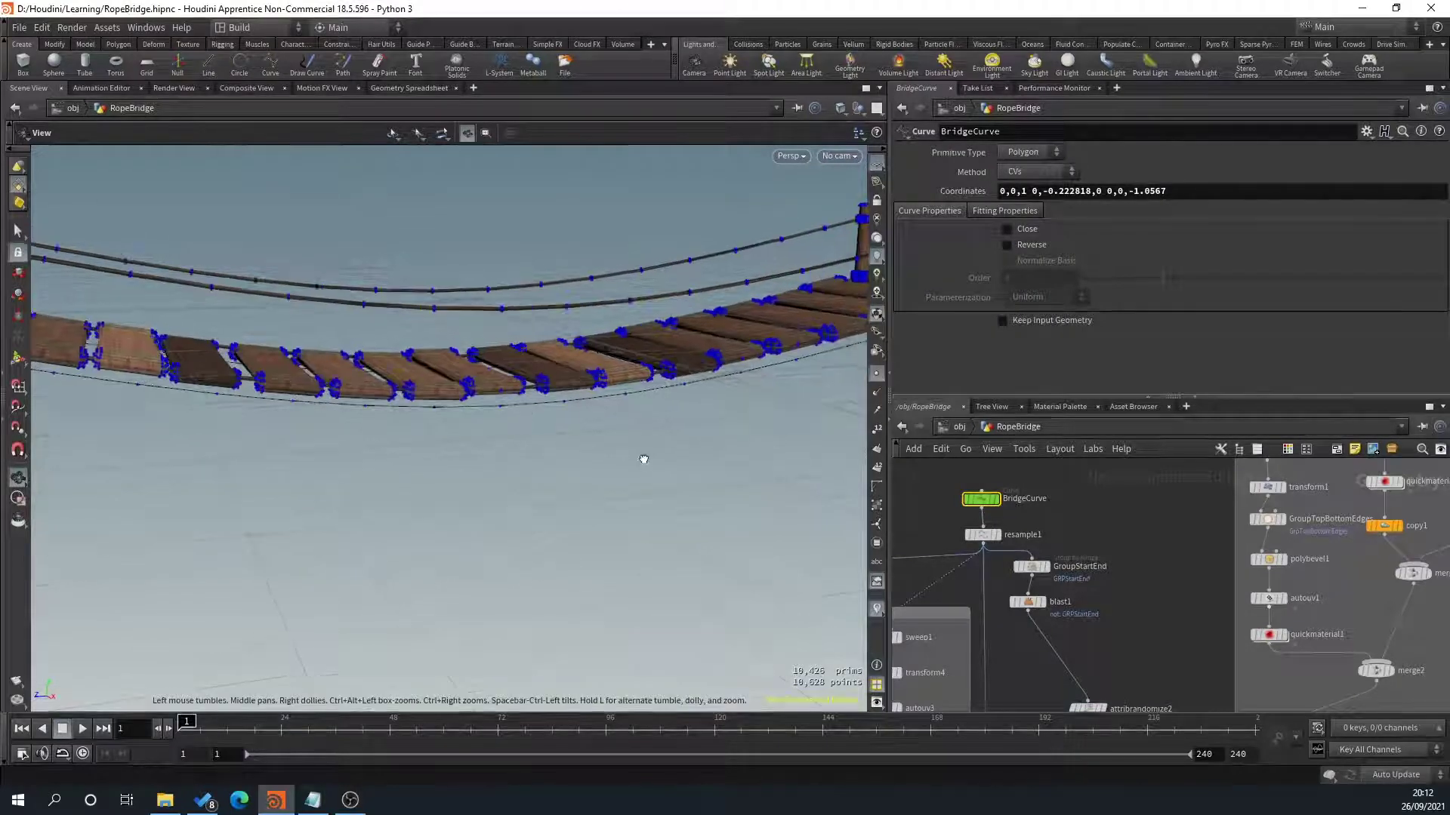
{"action": "left_click_drag", "start_coordinate": [644, 459], "coordinate": [635, 483]}
{"action": "left_click", "coordinate": [993, 502]}
{"action": "left_click_drag", "start_coordinate": [470, 457], "coordinate": [454, 459]}
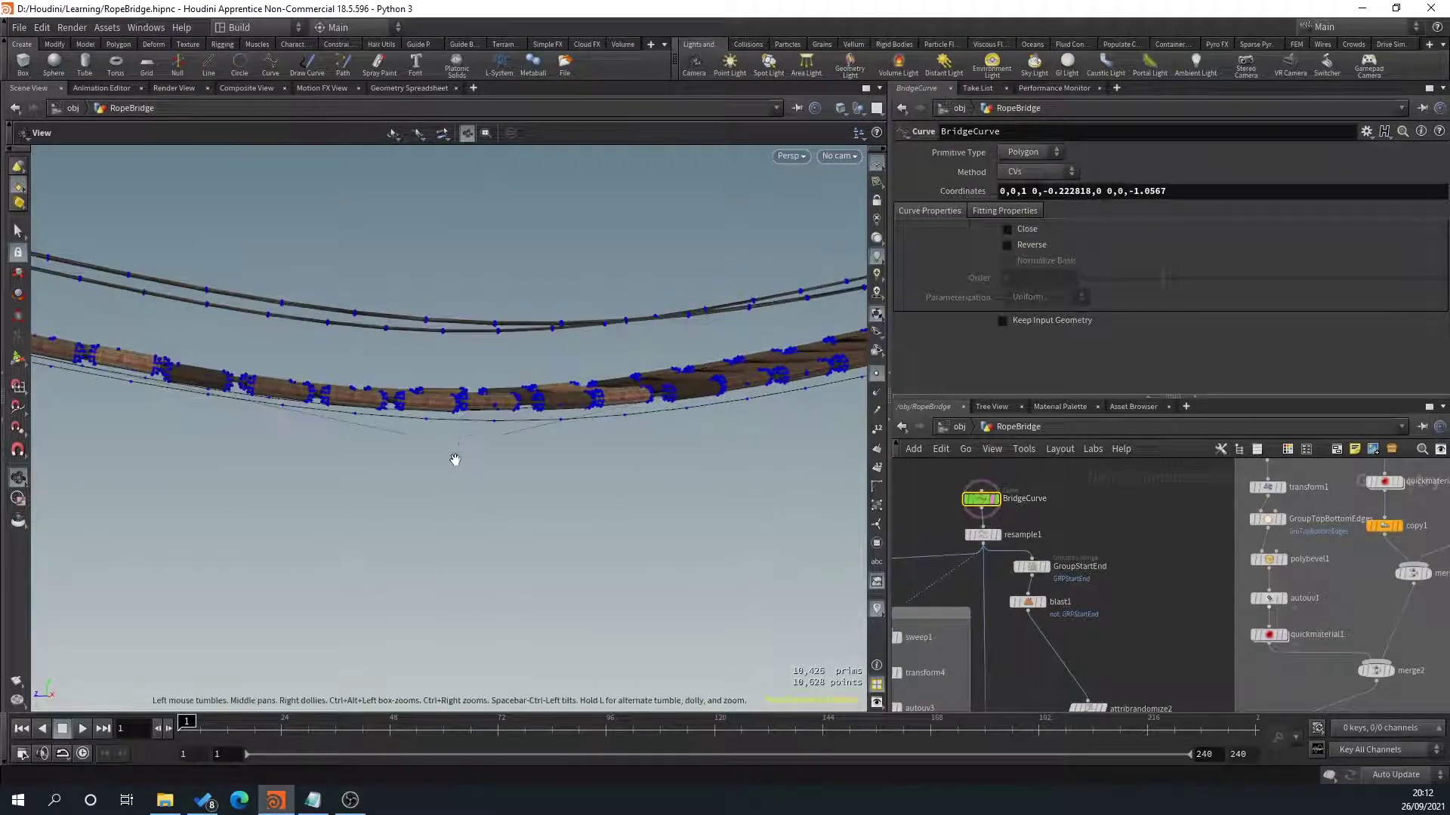
Try to move the bridge curve by selecting it at its lowest point and using the Move tool.
{"action": "key", "text": "s"}
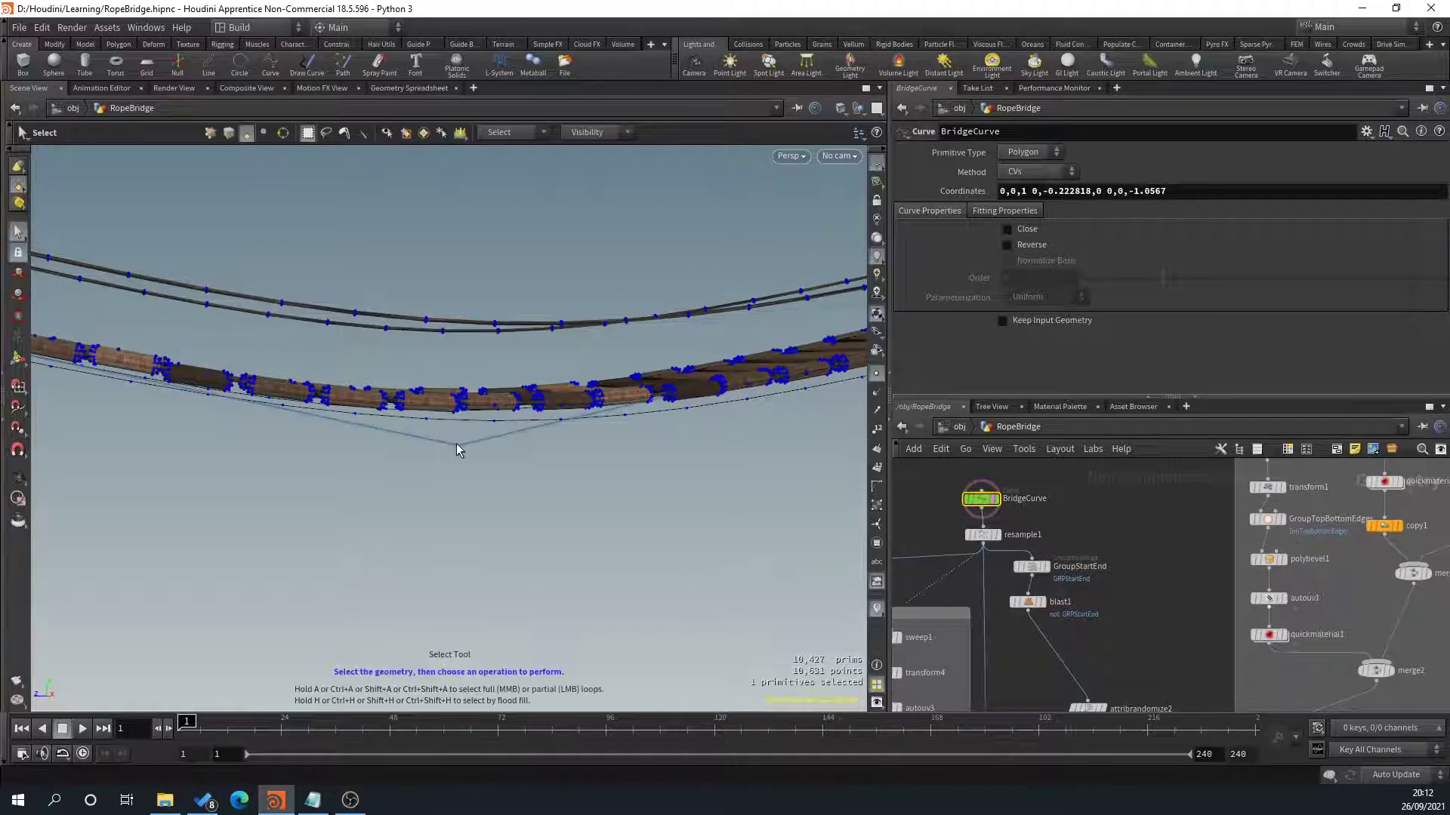
{"action": "left_click", "coordinate": [456, 443]}
{"action": "left_click_drag", "start_coordinate": [616, 489], "coordinate": [484, 479]}
{"action": "key", "text": "t"}
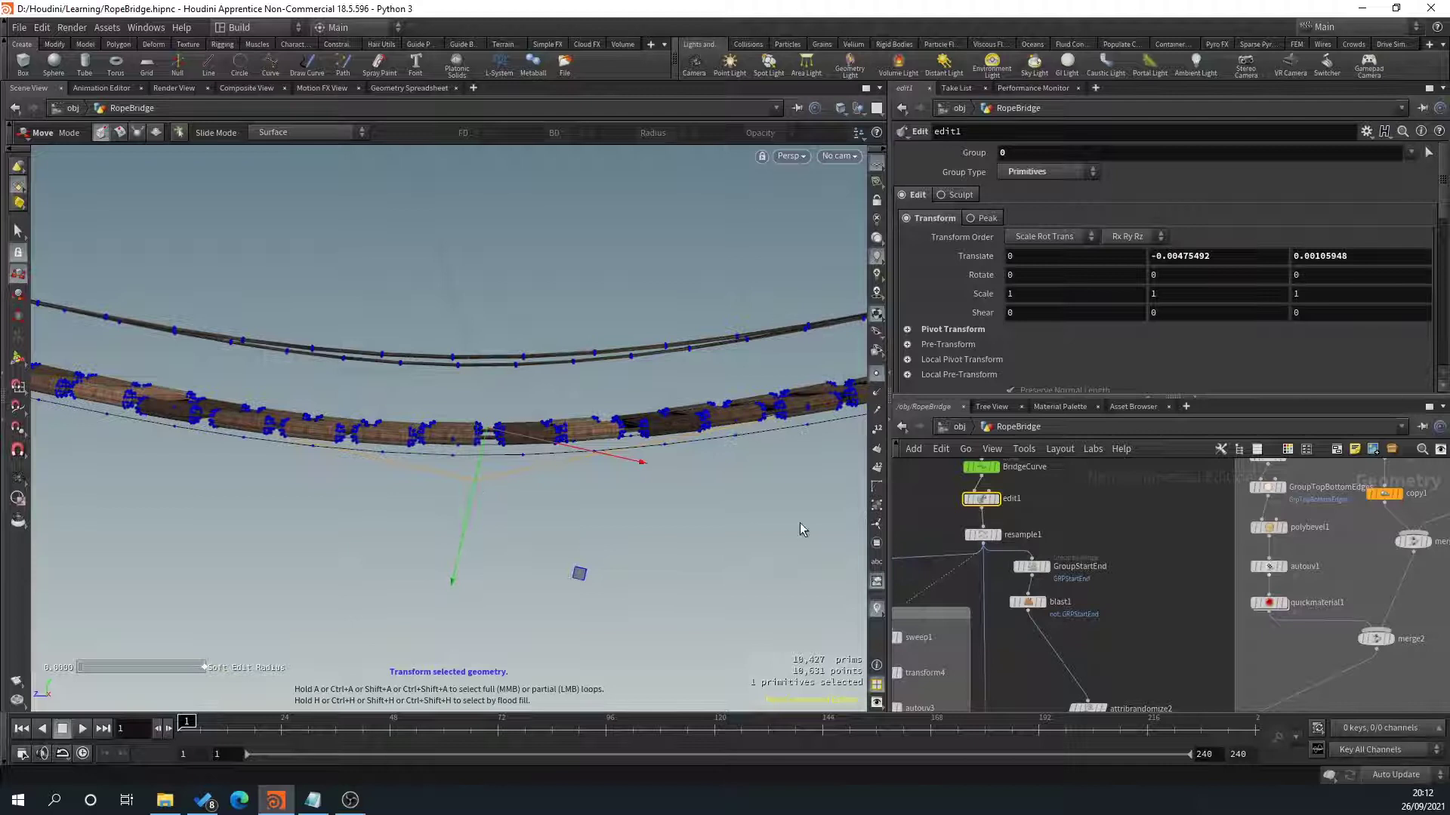
Undo the last move, delete the edit1 node below BridgeCurve, and select BridgeCurve again.
{"action": "key", "text": "ctrl+z"}
{"action": "left_click", "coordinate": [982, 508]}
{"action": "key", "text": "Escape"}
{"action": "left_click_drag", "start_coordinate": [987, 500], "coordinate": [988, 501]}
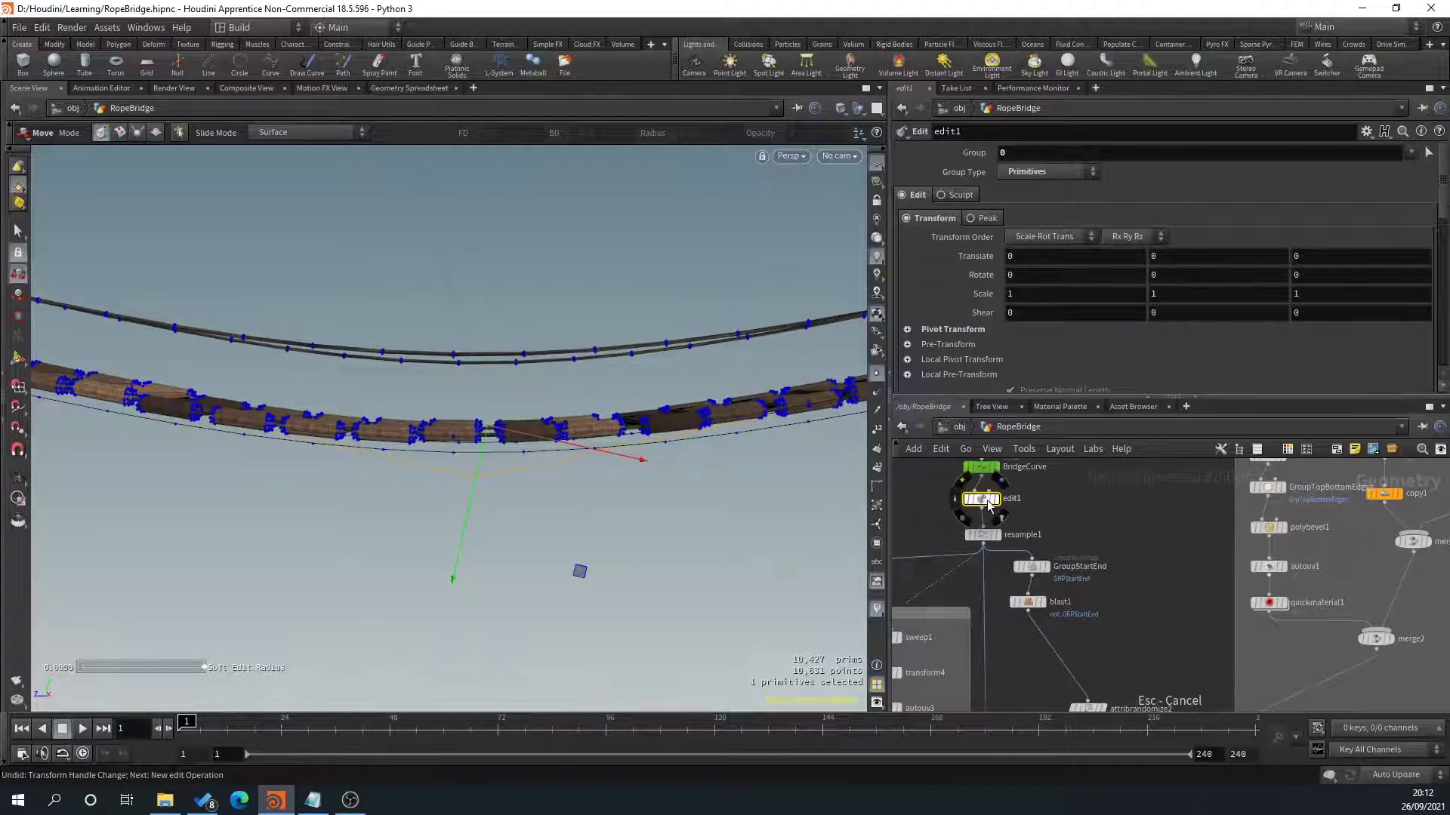
{"action": "key", "text": "Delete"}
{"action": "left_click", "coordinate": [981, 468]}
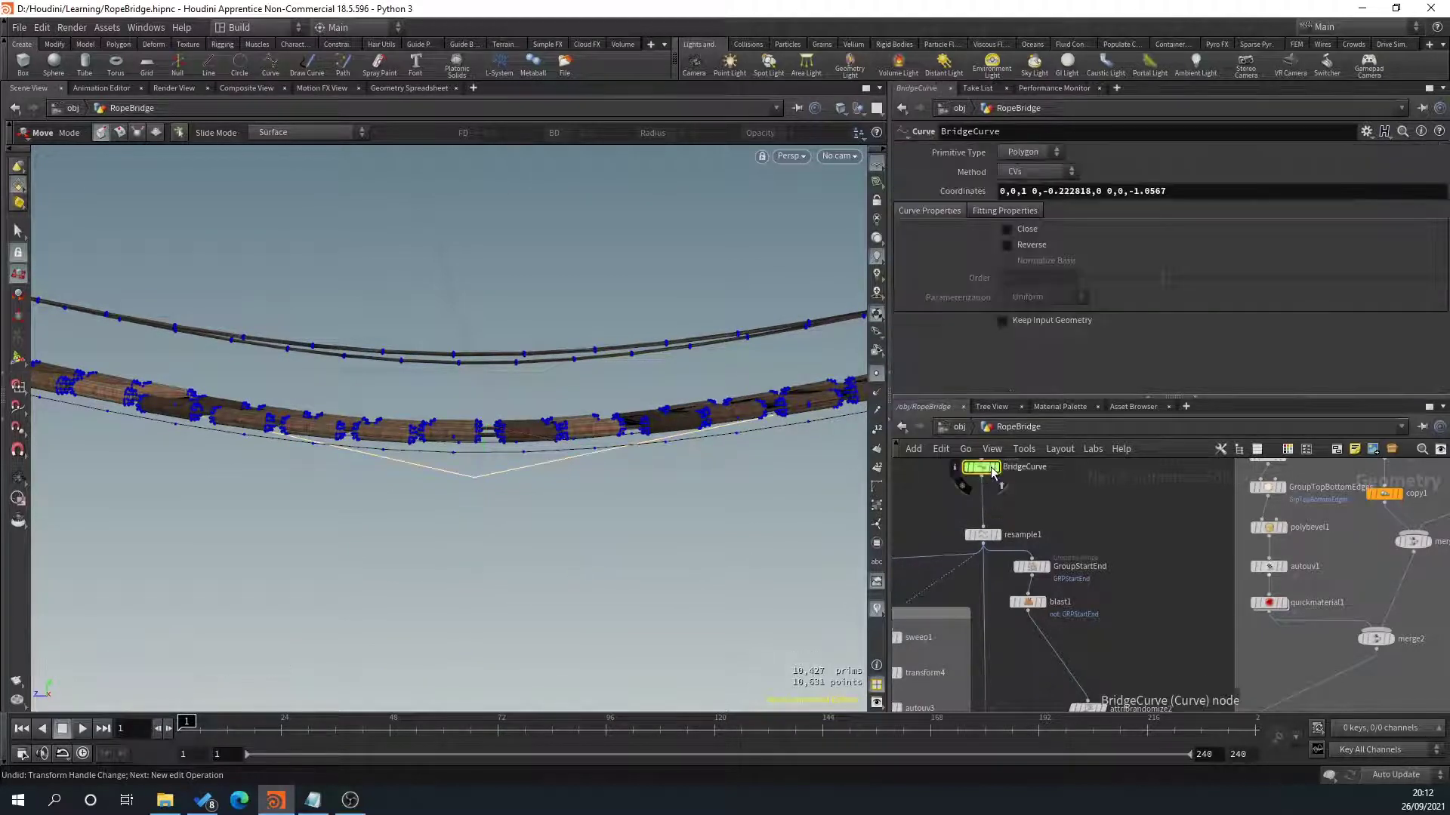
Display BridgeCurve on its own and try the Move tool on the curve, deleting the edit node this adds.
{"action": "left_click", "coordinate": [876, 430]}
{"action": "left_click", "coordinate": [877, 430]}
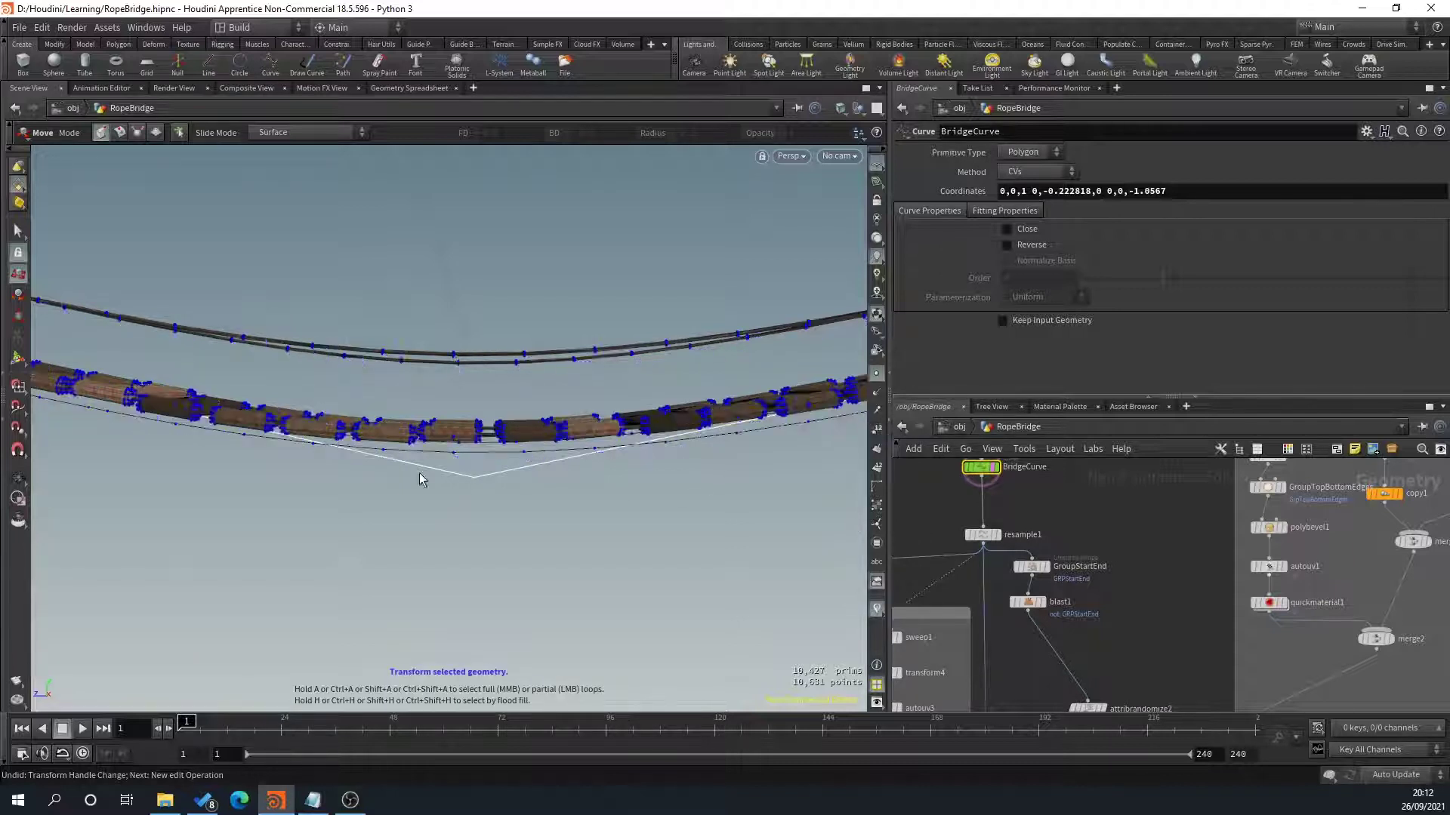
{"action": "left_click", "coordinate": [18, 232]}
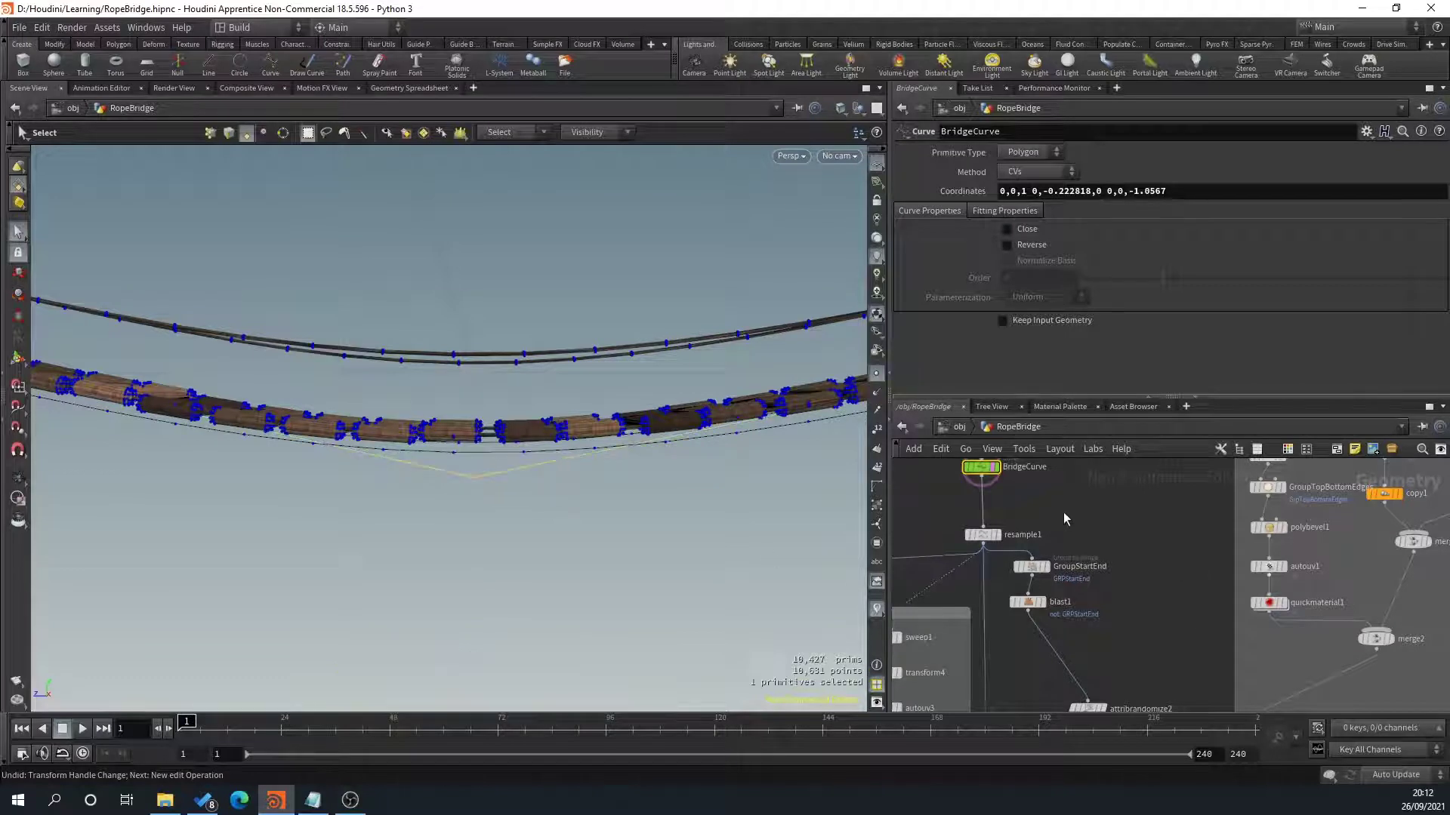
{"action": "left_click", "coordinate": [1017, 503]}
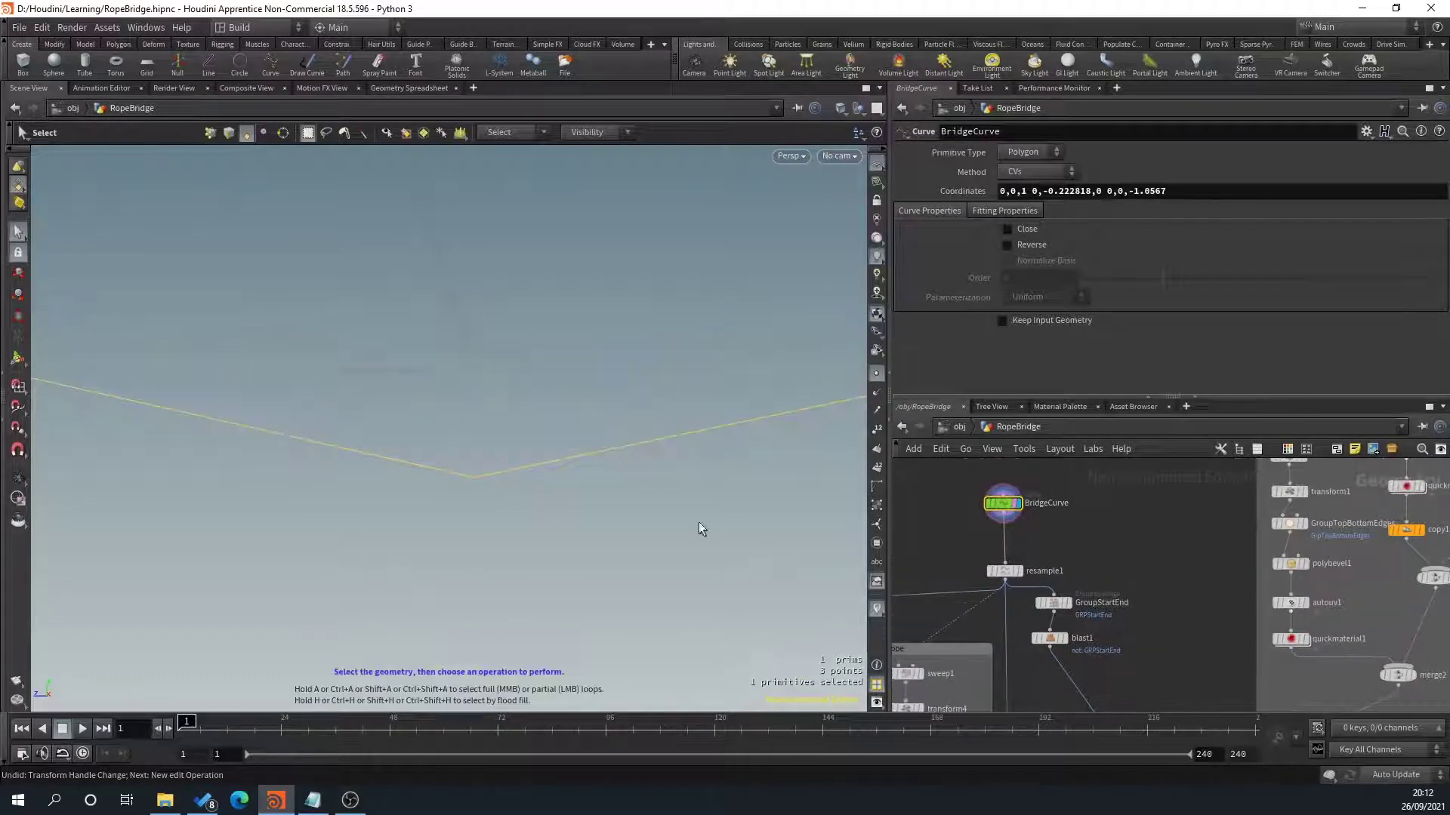
{"action": "left_click", "coordinate": [474, 477]}
{"action": "key", "text": "t"}
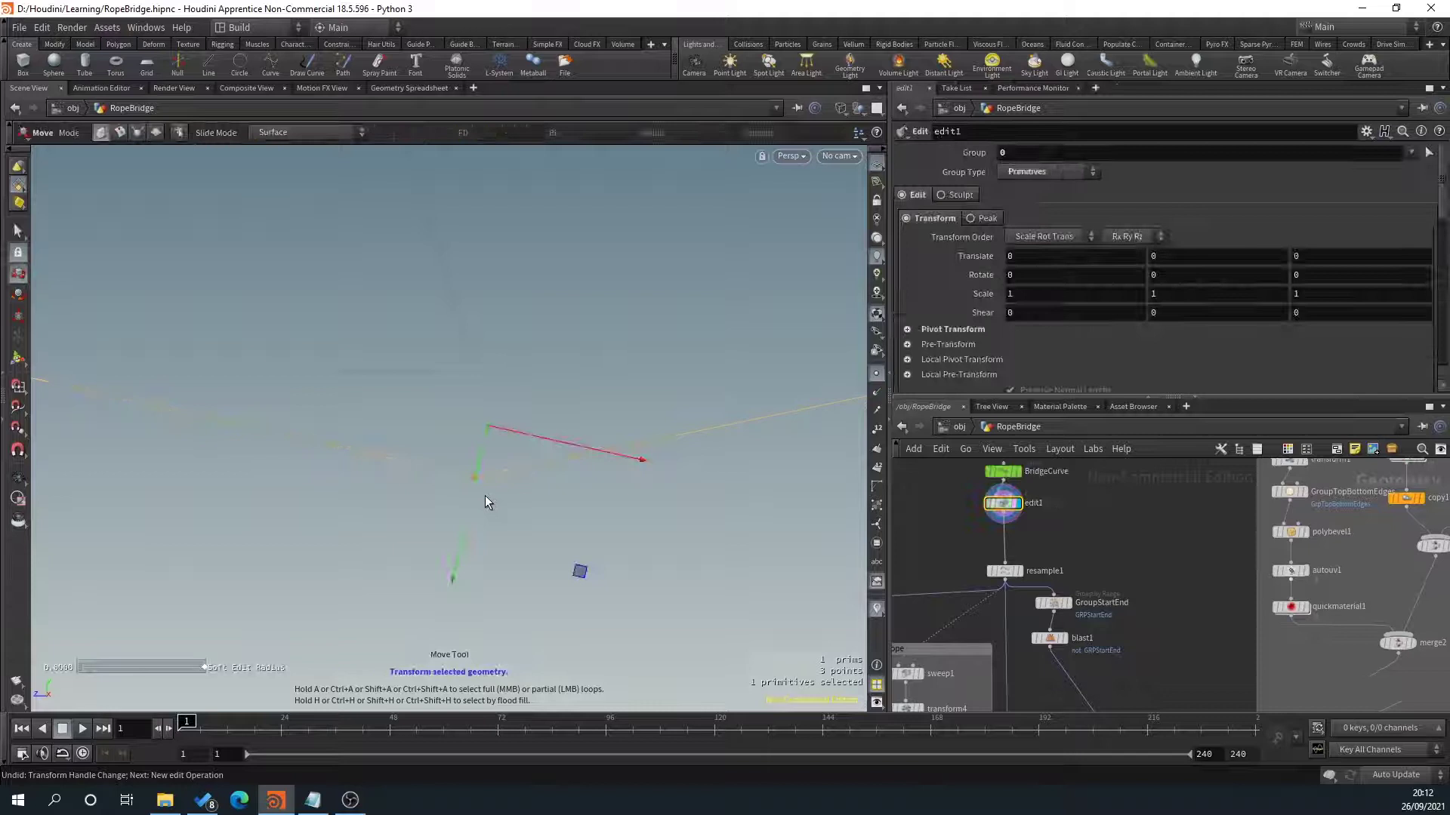
{"action": "key", "text": "Delete"}
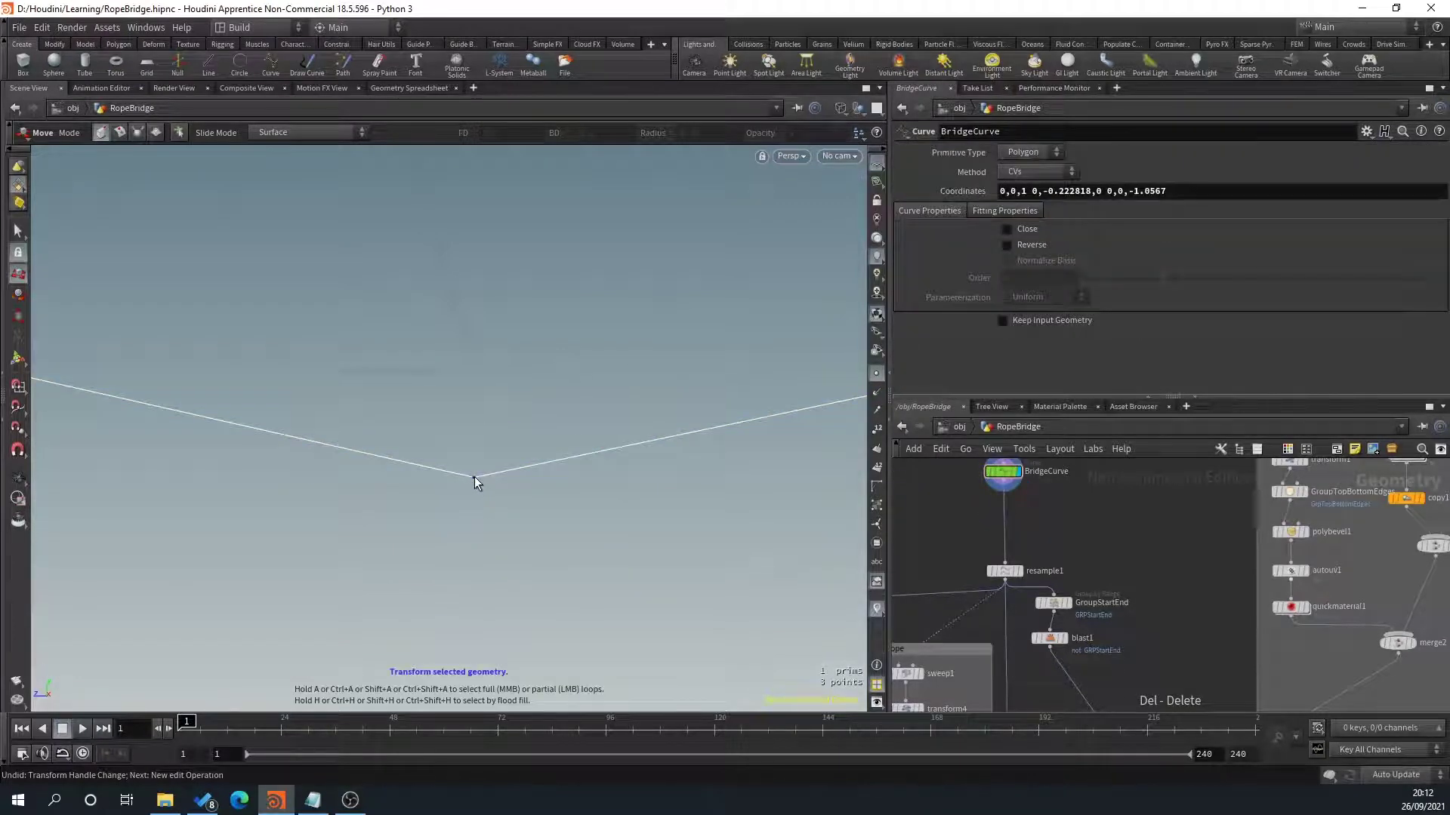
Try again to move the lowest point of BridgeCurve after reselecting it, and remove the added edit node.
{"action": "left_click", "coordinate": [18, 238]}
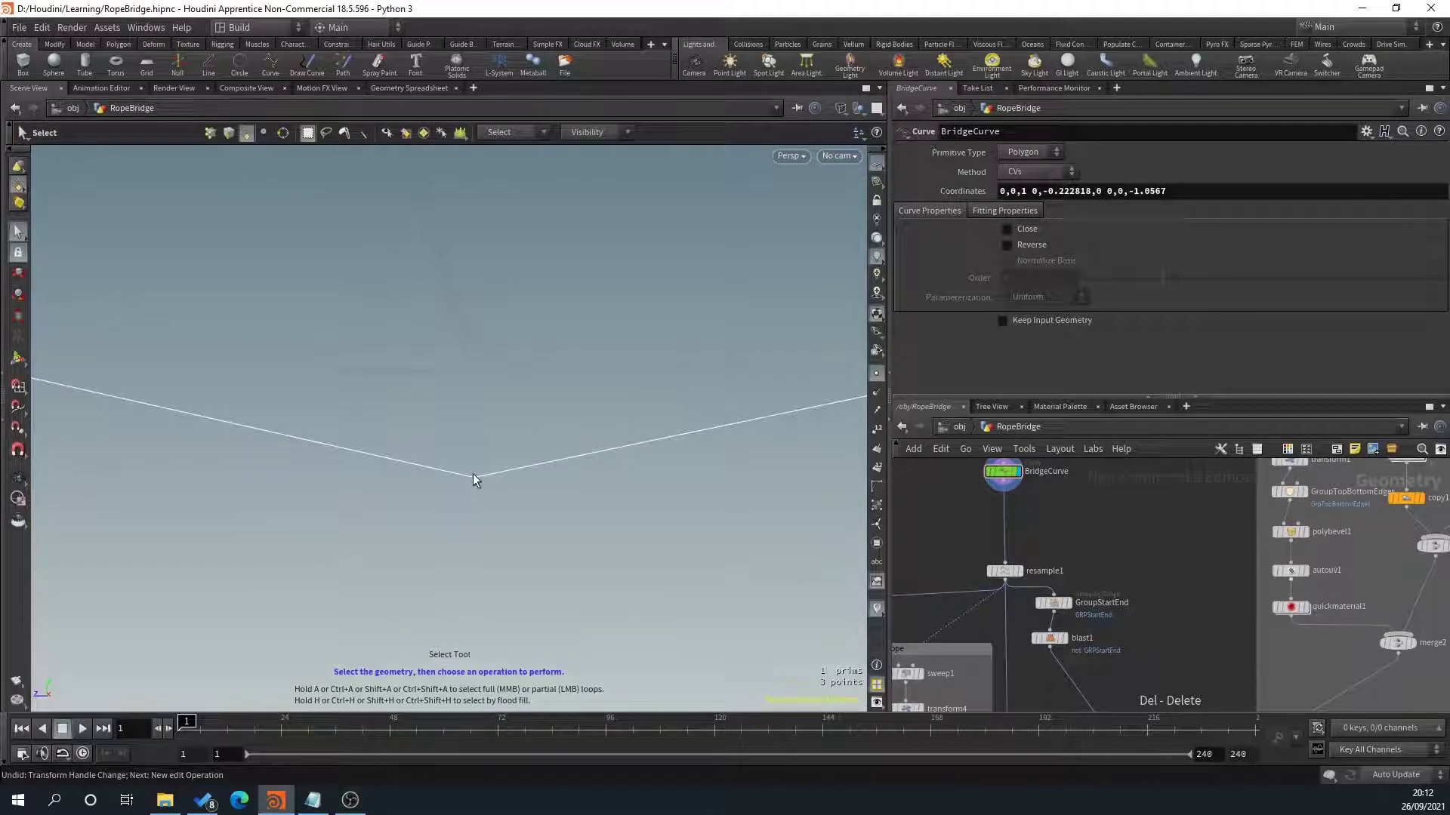
{"action": "left_click", "coordinate": [474, 478]}
{"action": "left_click", "coordinate": [474, 482]}
{"action": "key", "text": "t"}
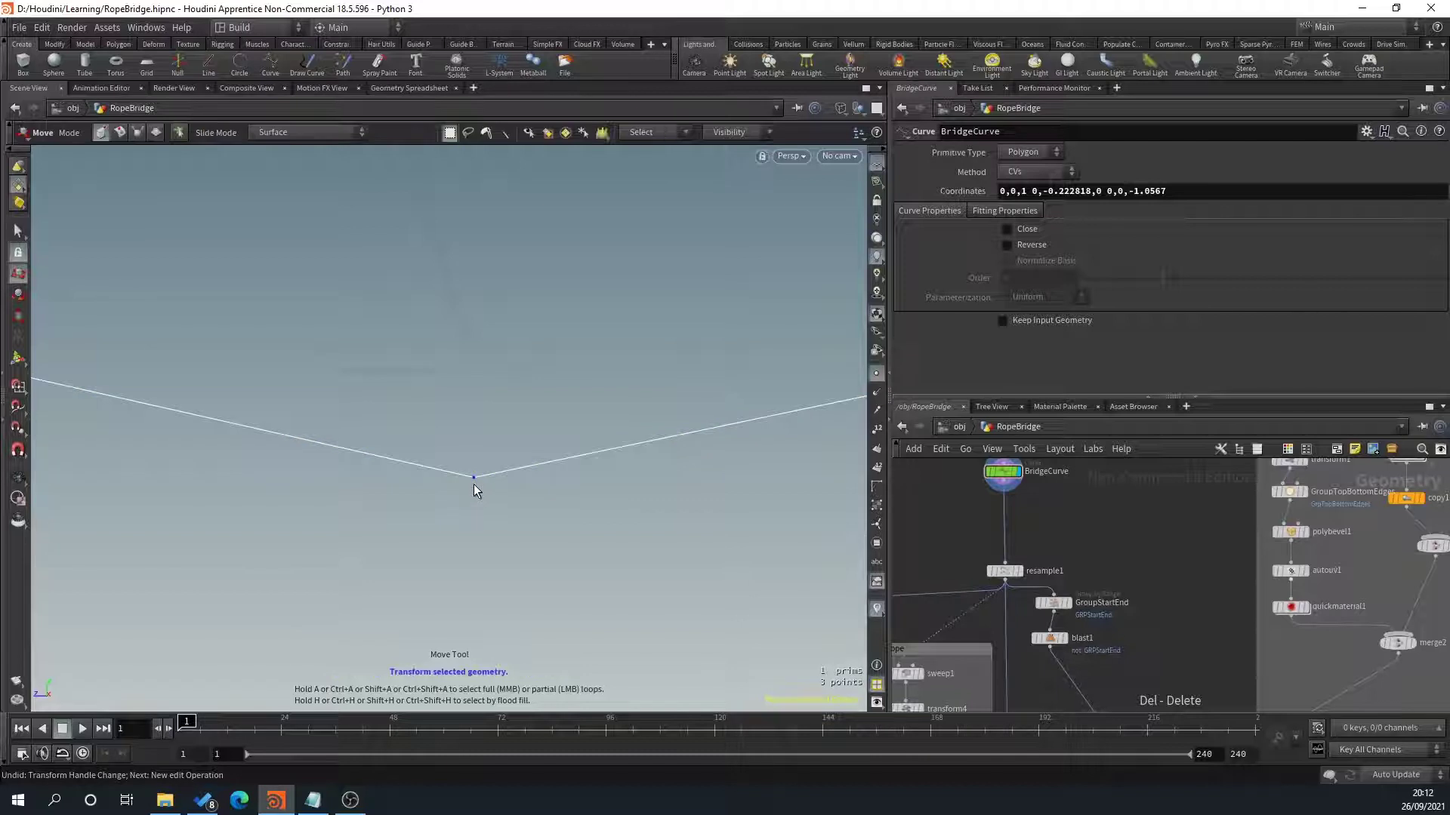
{"action": "left_click", "coordinate": [473, 478]}
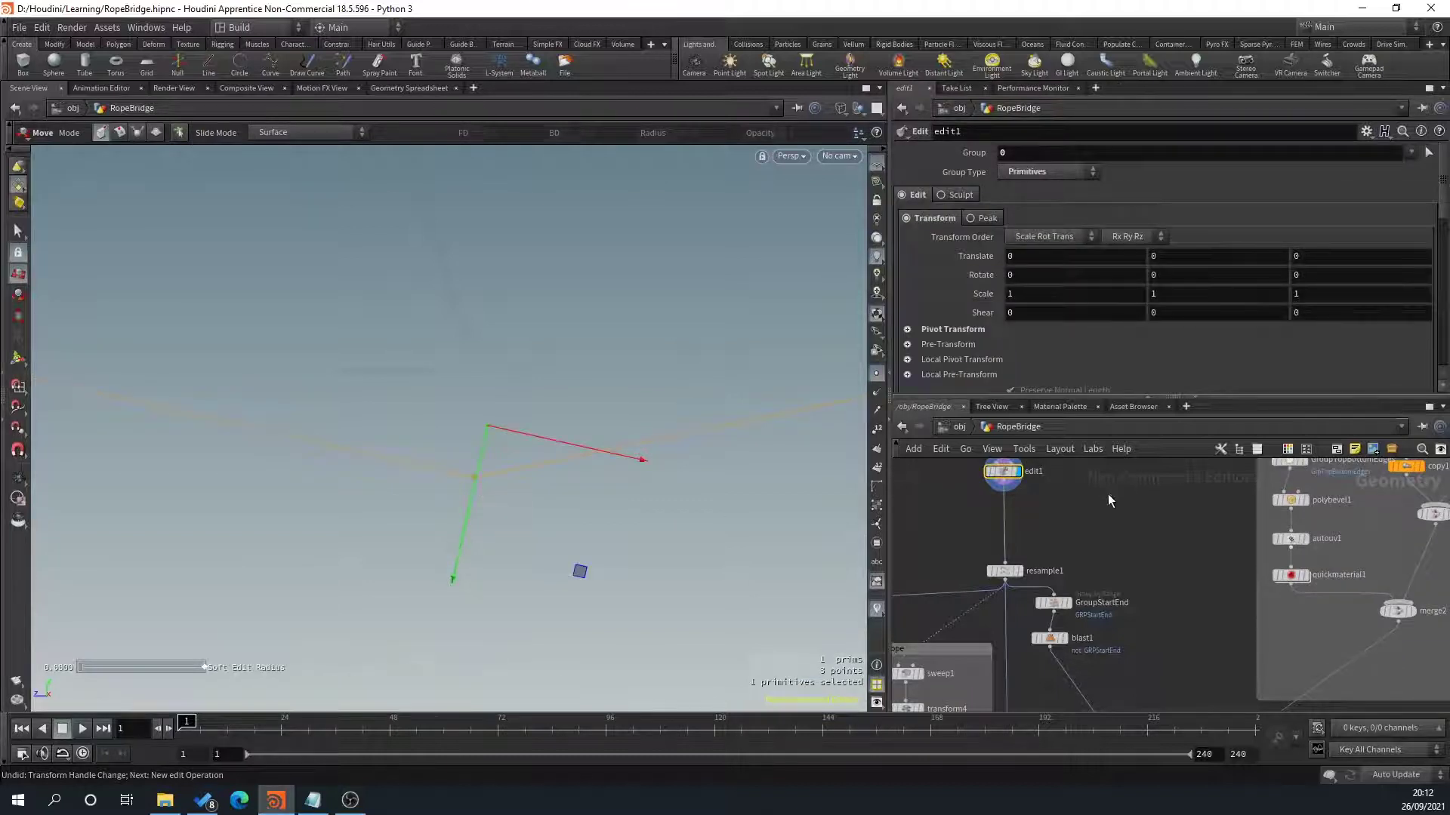
{"action": "scroll", "coordinate": [1100, 506], "scroll_direction": "down", "scroll_amount": 1}
{"action": "middle_click_drag", "start_coordinate": [1099, 509], "coordinate": [1117, 561]}
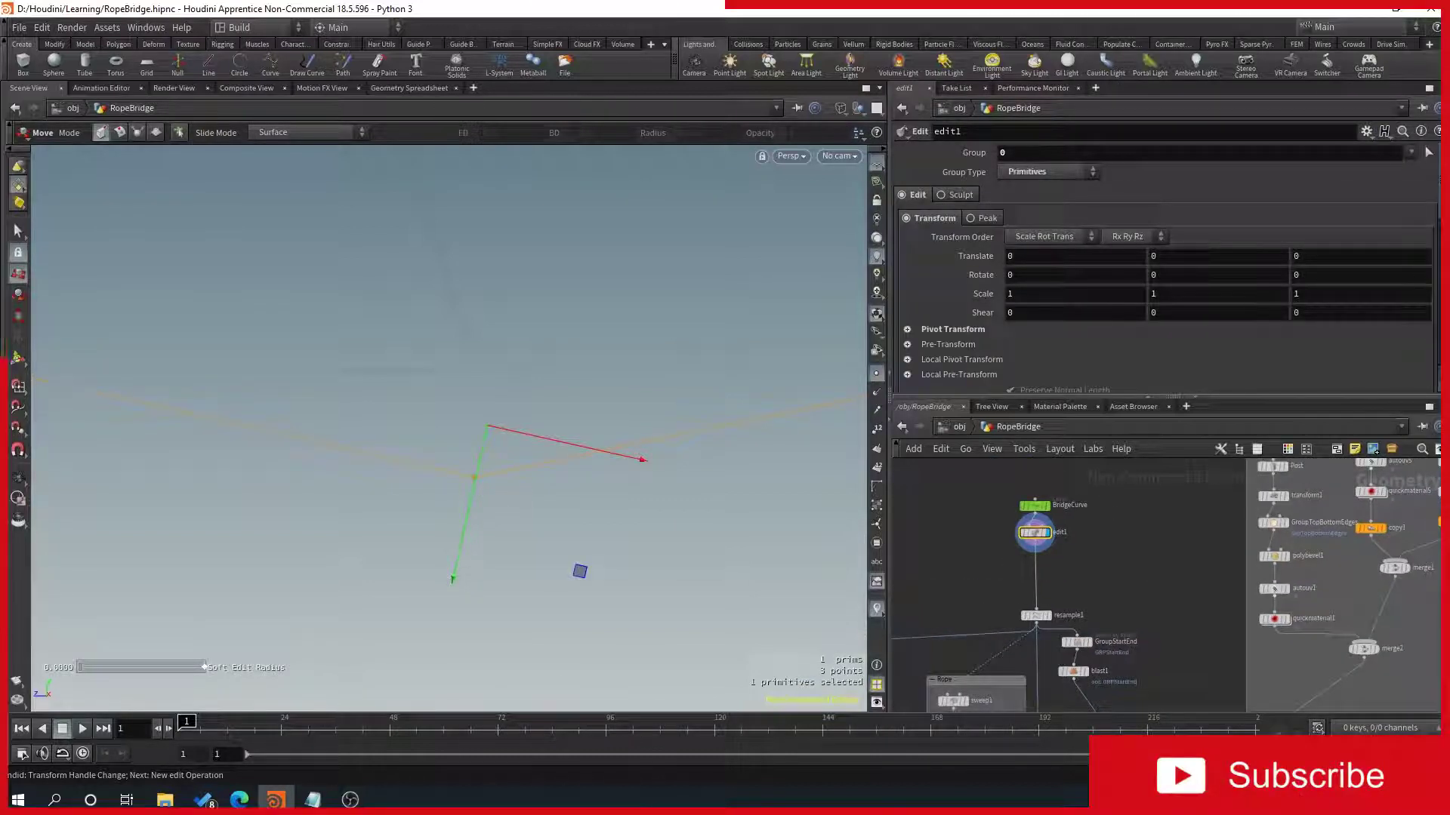
{"action": "key", "text": "Delete"}
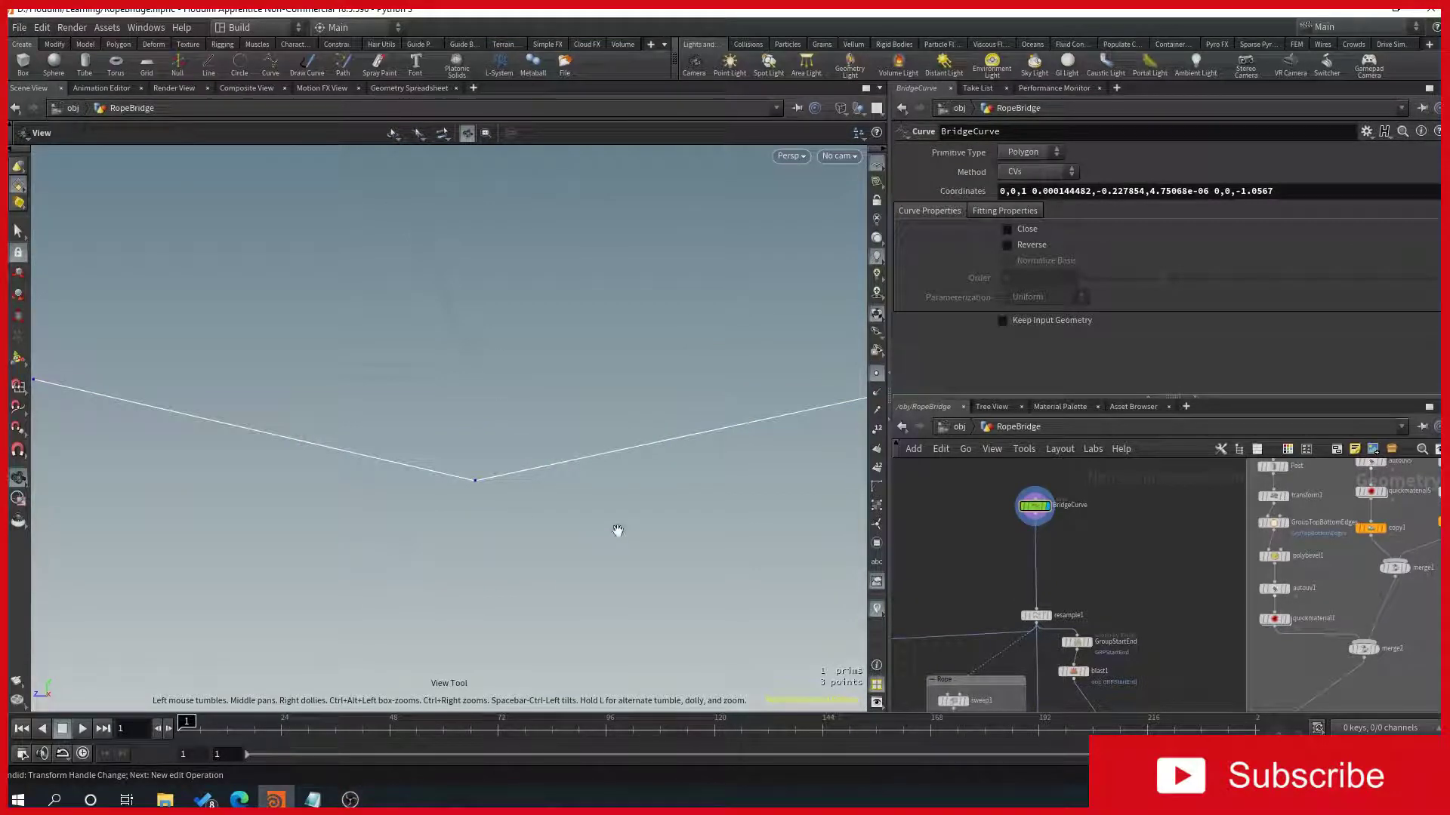
Select the middle point of BridgeCurve in its own curve handles and display the full bridge from merge5.
{"action": "key", "text": "Return"}
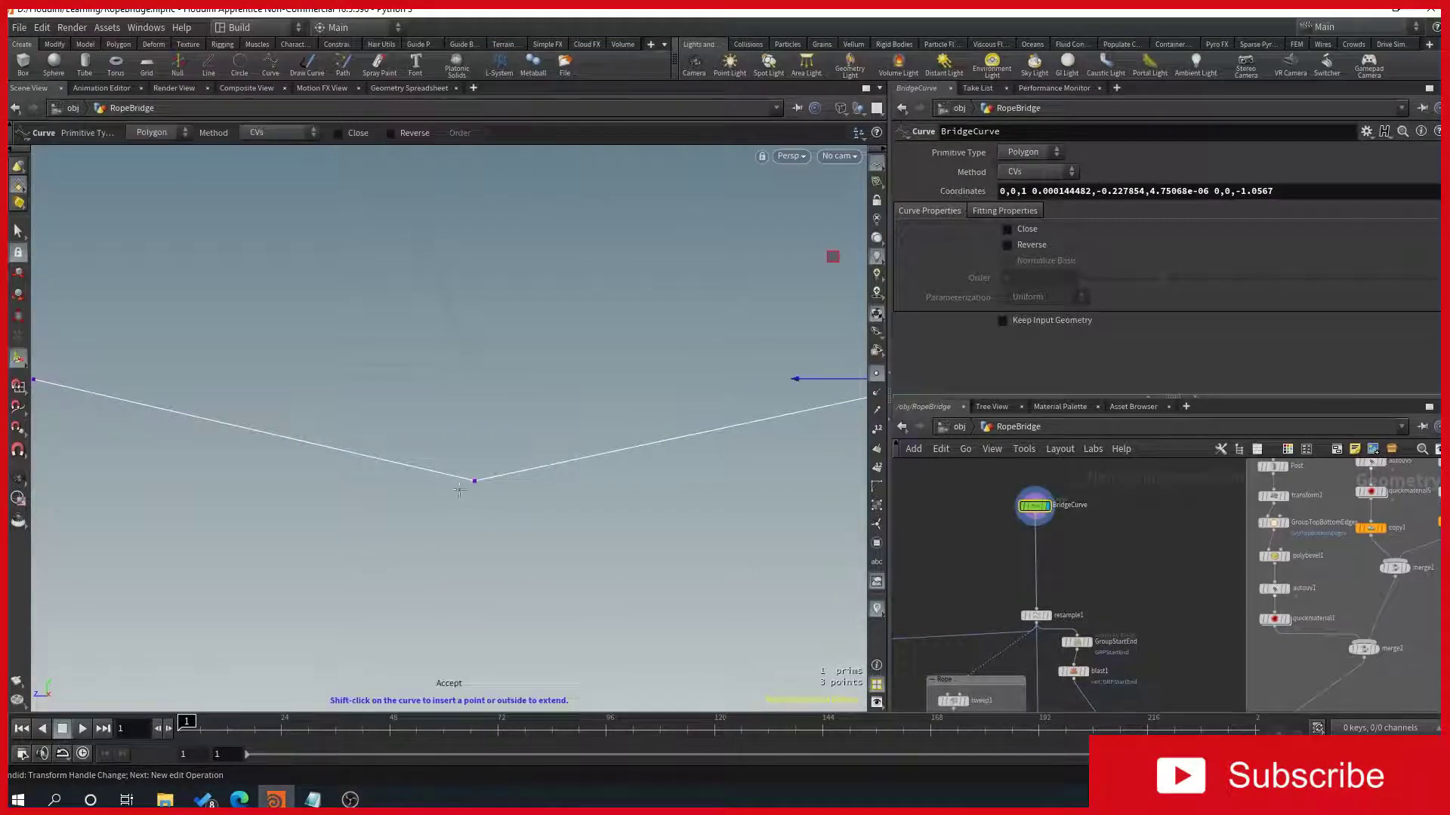
{"action": "left_click", "coordinate": [476, 483]}
{"action": "scroll", "coordinate": [1110, 628], "scroll_direction": "down", "scroll_amount": 5}
{"action": "middle_click_drag", "start_coordinate": [1107, 674], "coordinate": [1101, 475]}
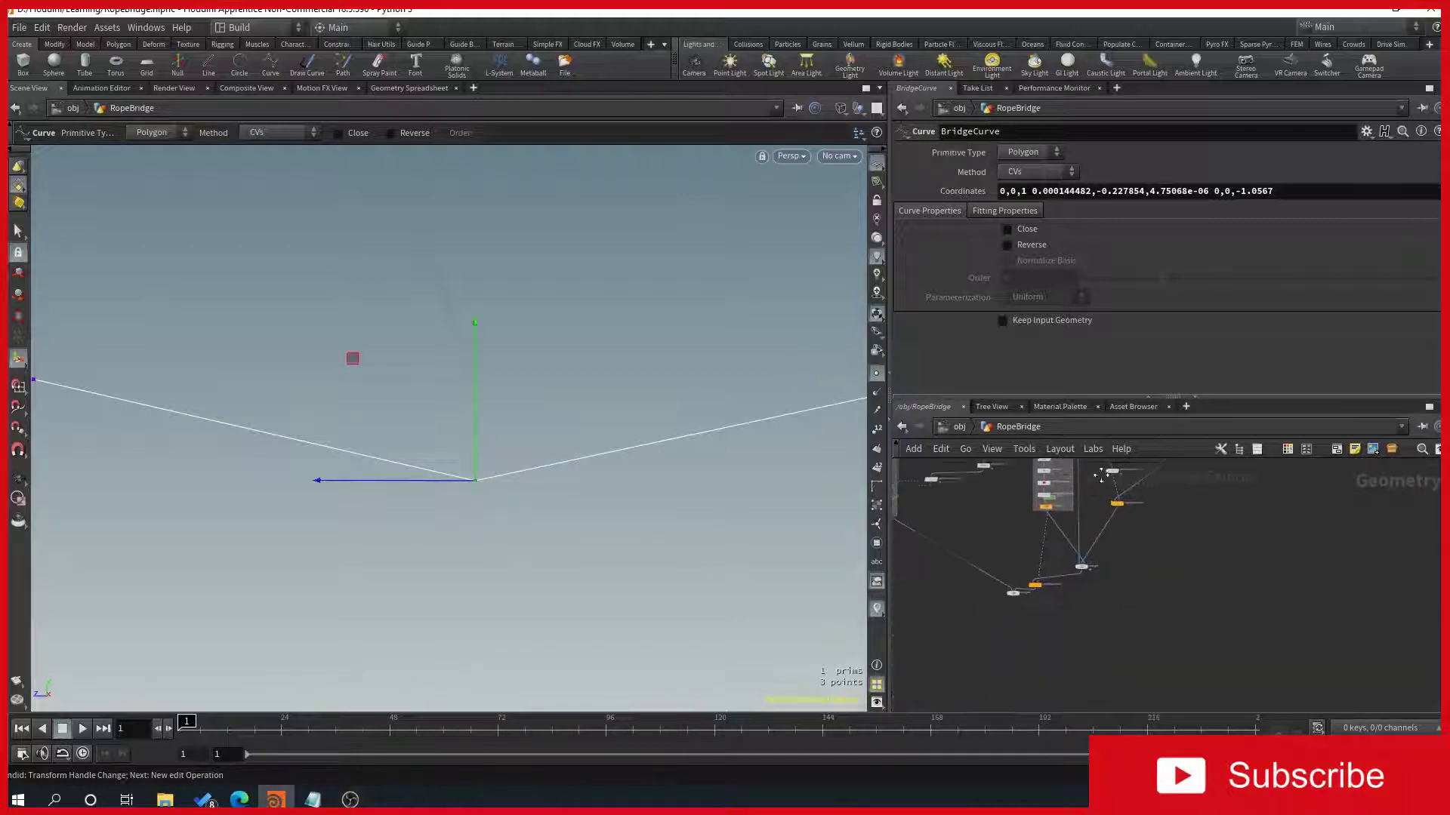
{"action": "scroll", "coordinate": [1031, 589], "scroll_direction": "up", "scroll_amount": 5}
{"action": "left_click", "coordinate": [994, 602]}
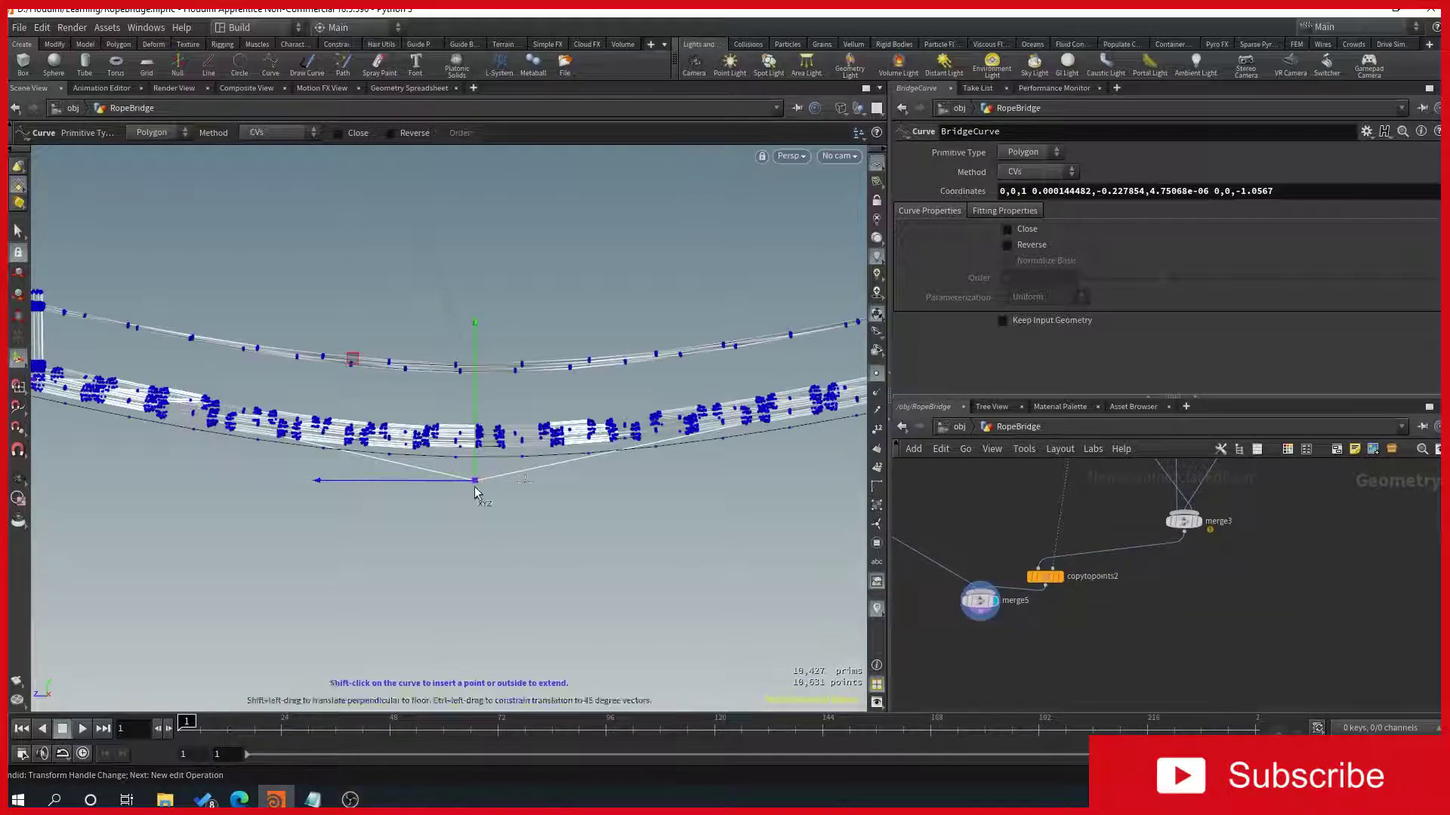
Hide the point markers in the viewport and view the bridge at an angle.
{"action": "left_click_drag", "start_coordinate": [515, 495], "coordinate": [549, 528], "text": "alt"}
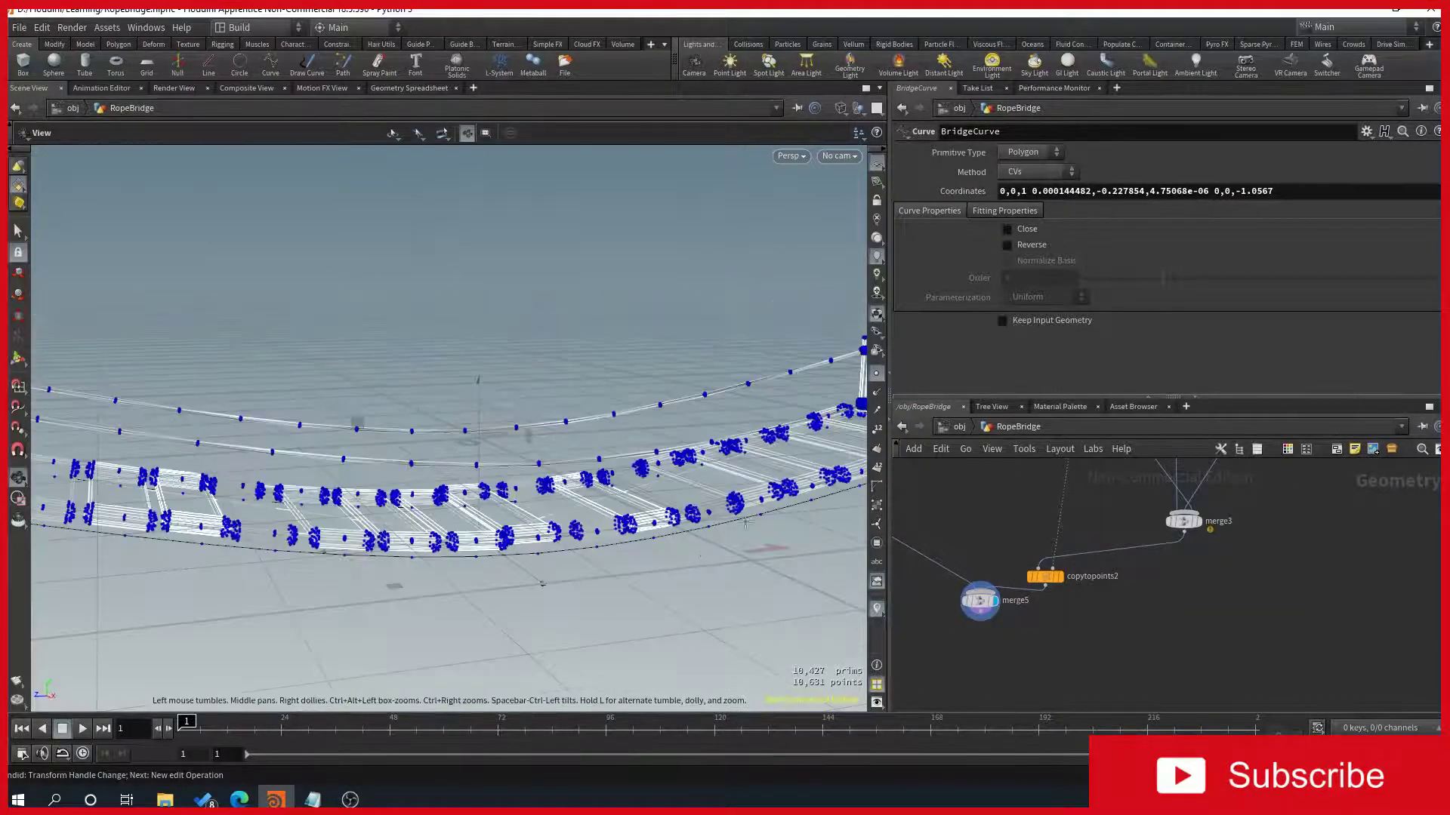
{"action": "left_click", "coordinate": [877, 374]}
{"action": "left_click_drag", "start_coordinate": [559, 623], "coordinate": [504, 555], "text": "alt"}
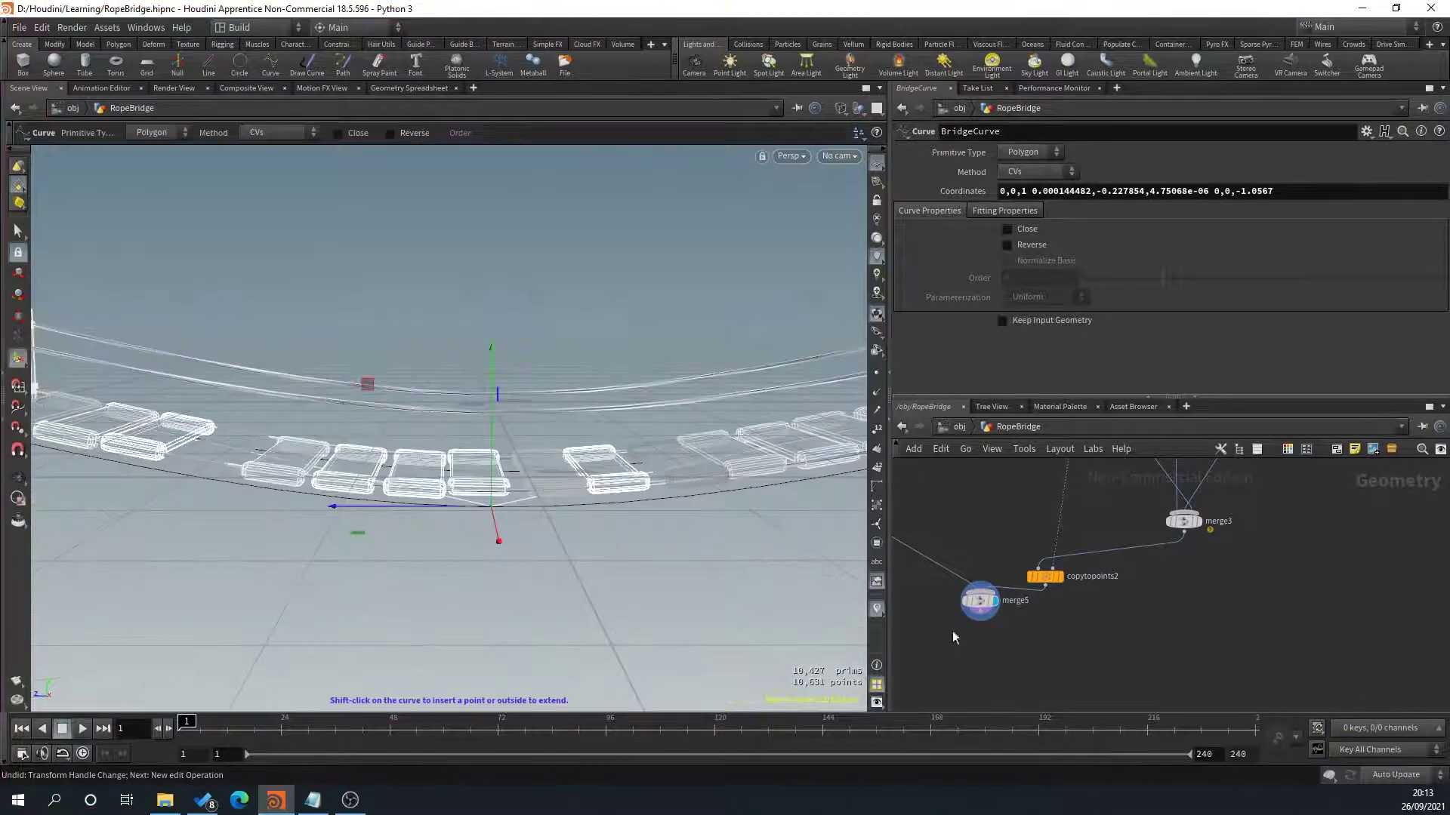
{"action": "scroll", "coordinate": [1067, 597], "scroll_direction": "down", "scroll_amount": 4}
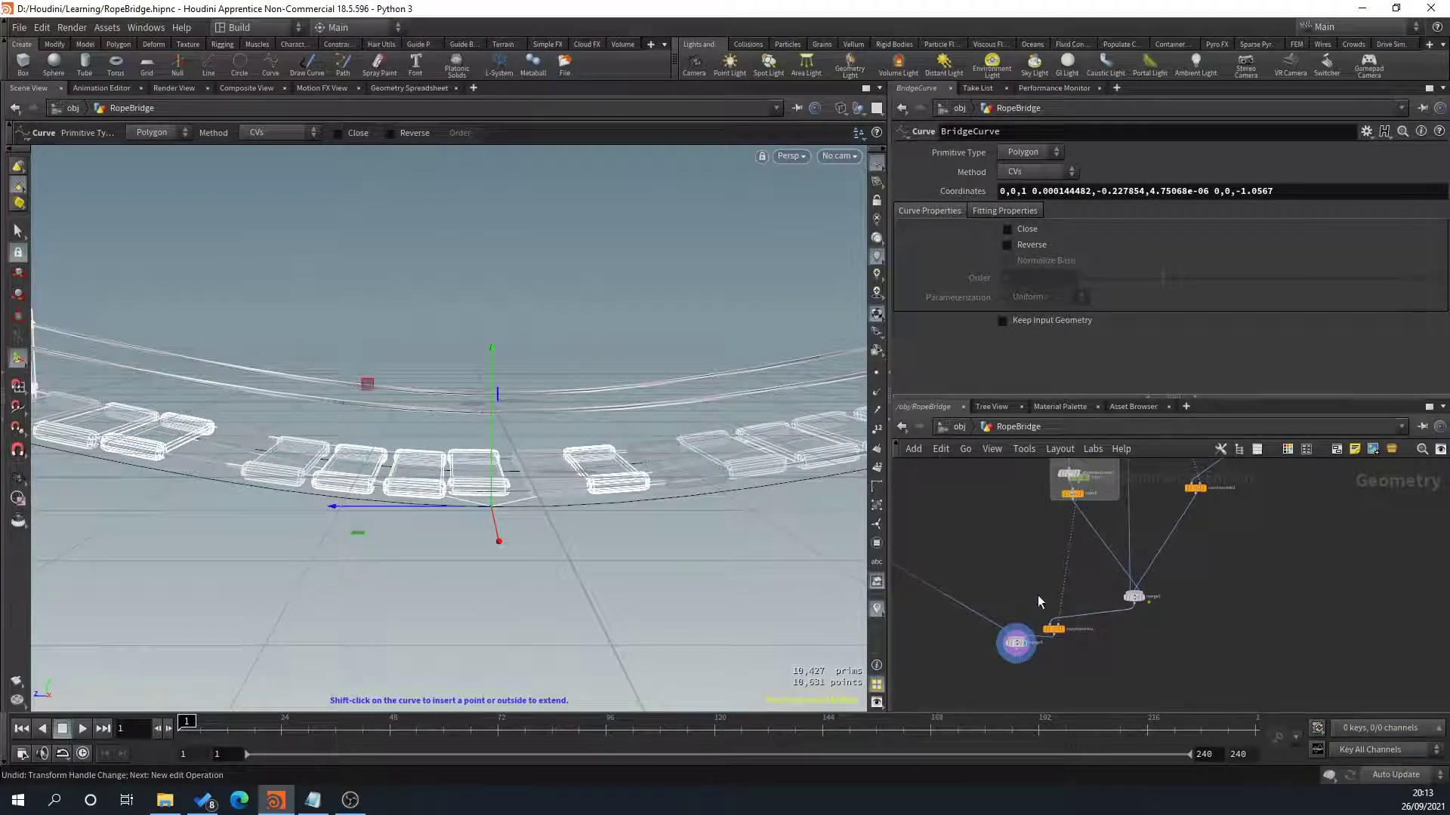
{"action": "scroll", "coordinate": [1039, 566], "scroll_direction": "down", "scroll_amount": 3}
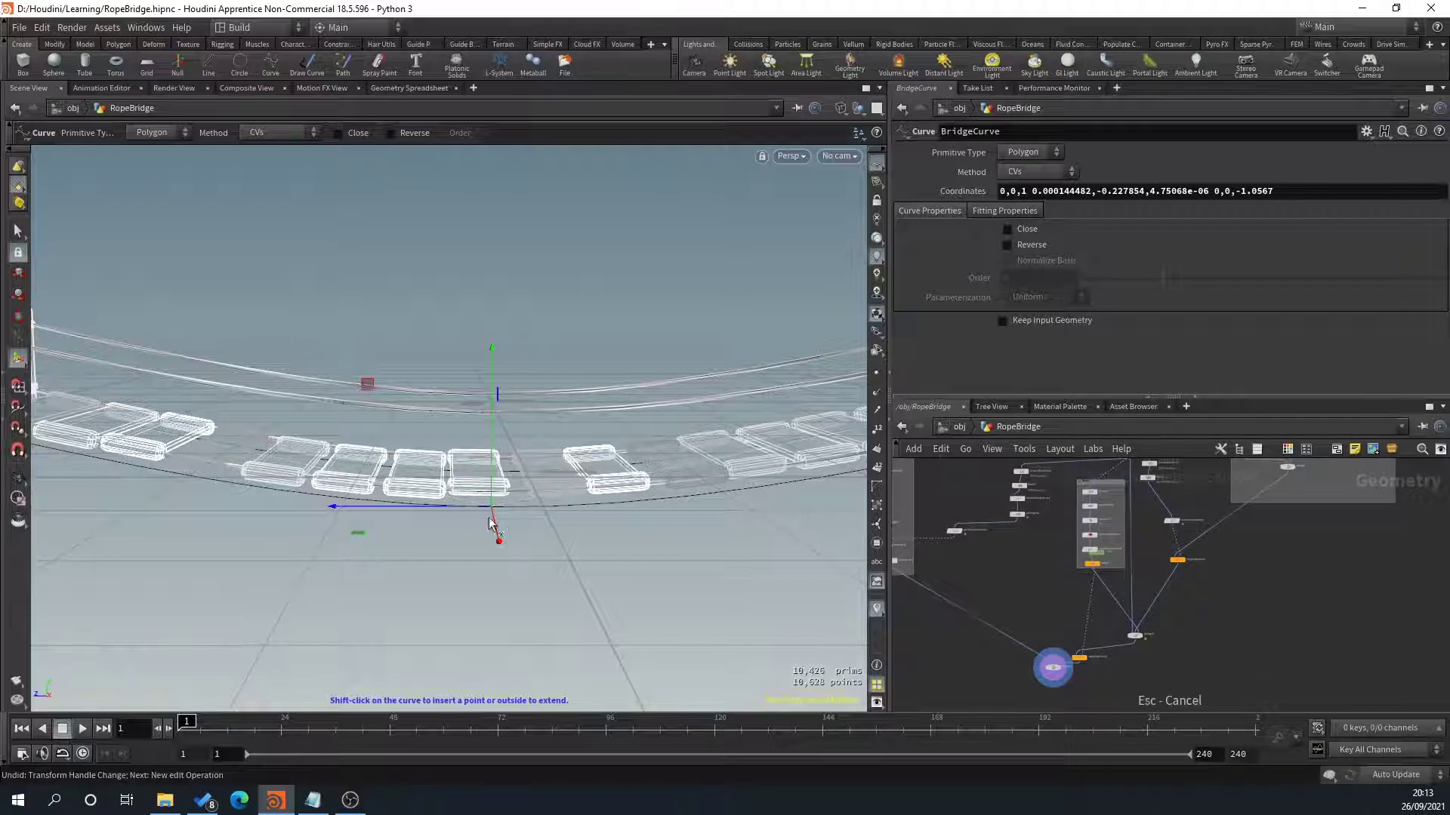
{"action": "left_click_drag", "start_coordinate": [488, 522], "coordinate": [580, 546], "text": "alt"}
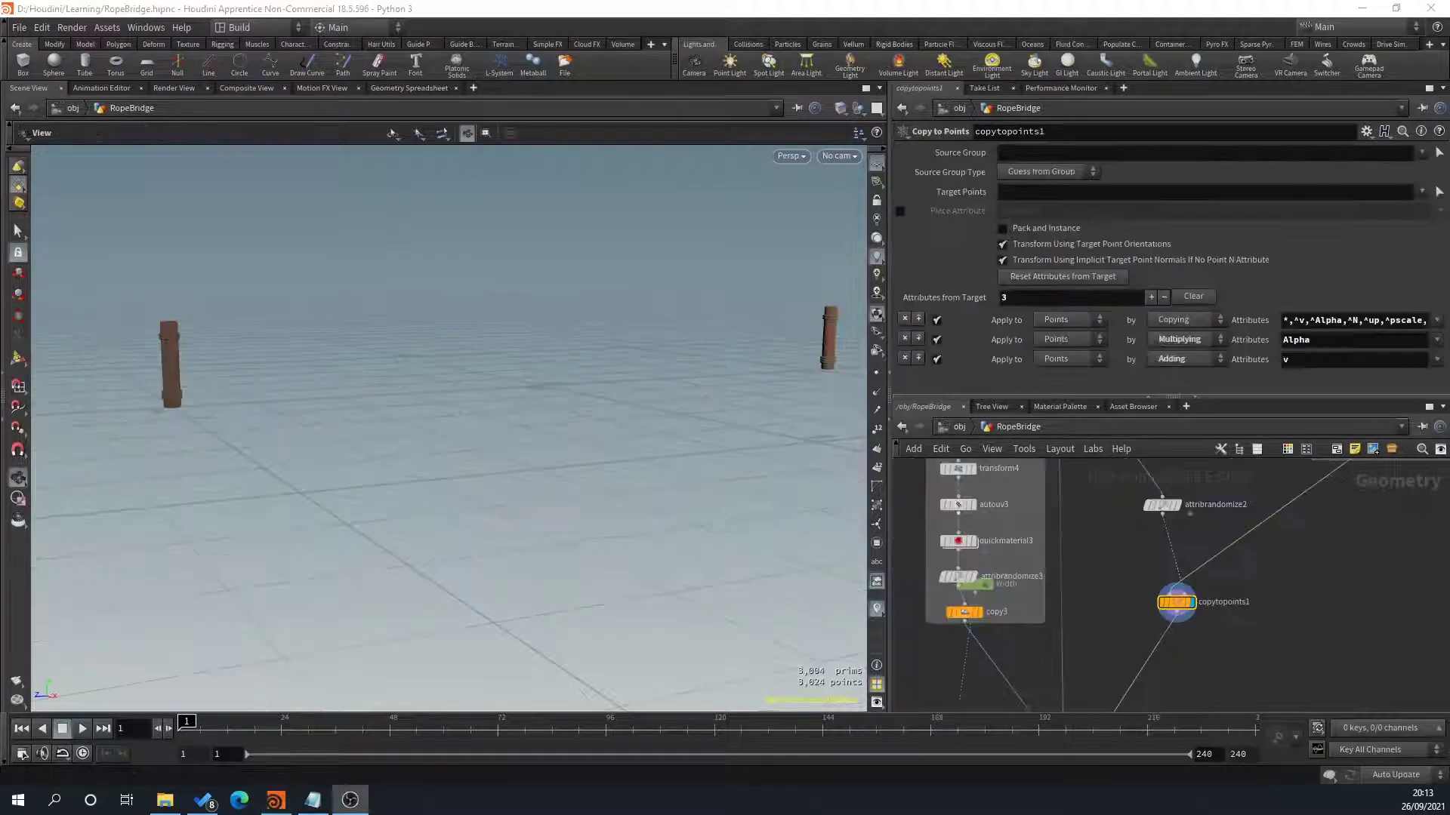
Set the display back to the merge5 node to show the complete shaded bridge.
{"action": "scroll", "coordinate": [1112, 567], "scroll_direction": "down", "scroll_amount": 3}
{"action": "middle_click_drag", "start_coordinate": [1117, 627], "coordinate": [1170, 468]}
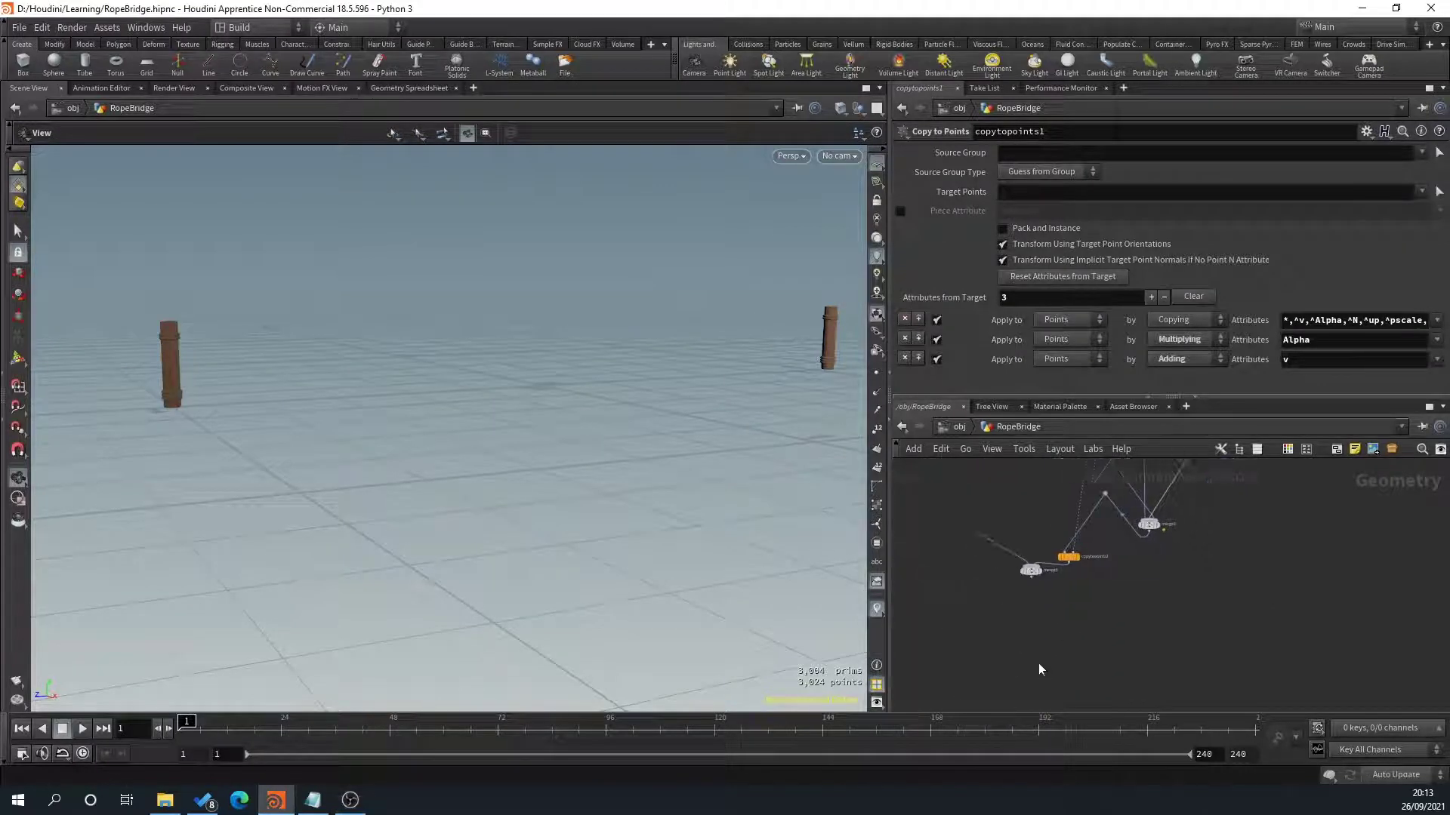
{"action": "scroll", "coordinate": [1037, 604], "scroll_direction": "up", "scroll_amount": 6}
{"action": "middle_click_drag", "start_coordinate": [1039, 530], "coordinate": [1067, 554]}
{"action": "left_click", "coordinate": [1076, 534]}
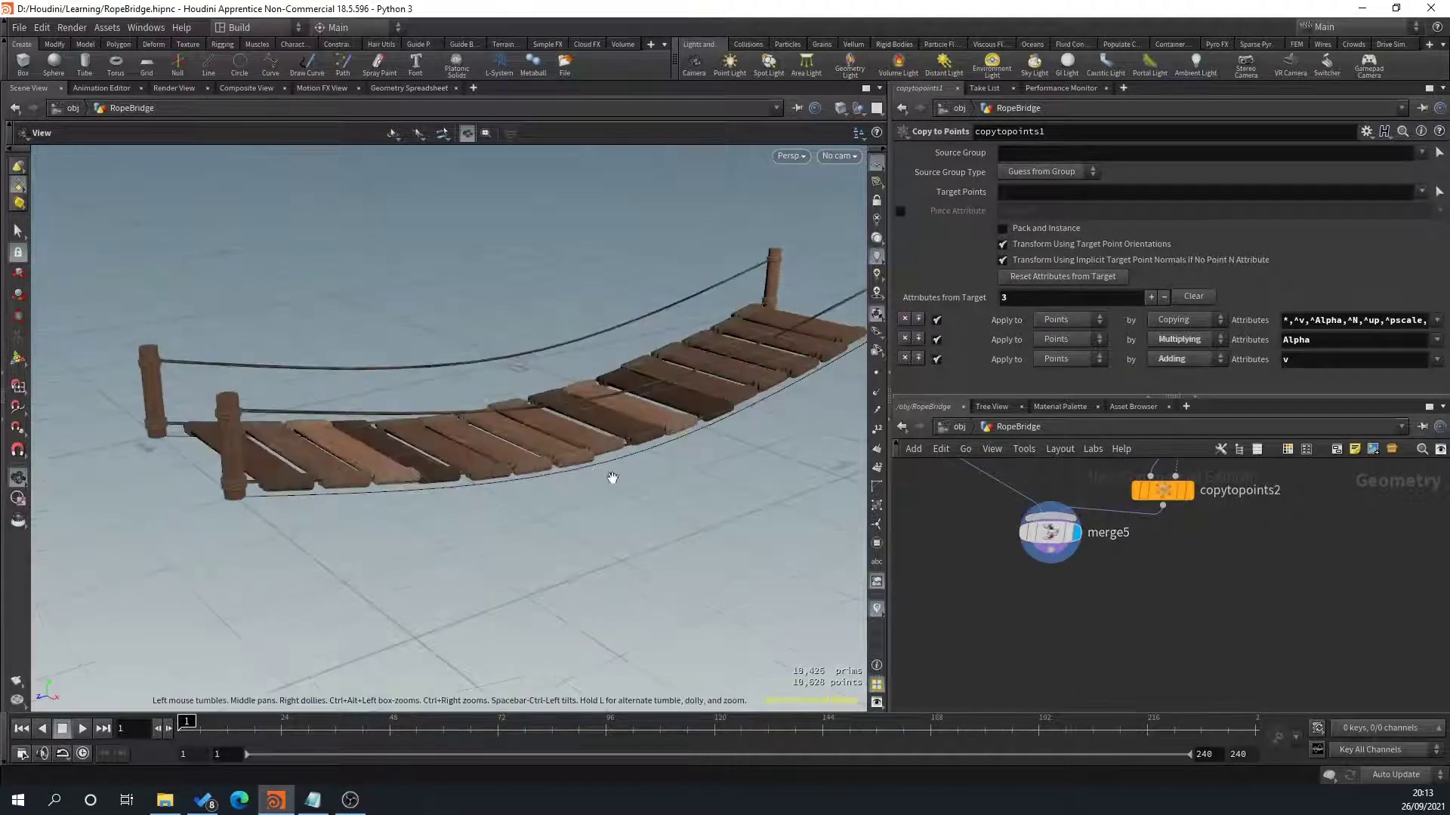
Select the BridgeCurve node in the network and activate its point handles, with the bridge seen from the side.
{"action": "middle_click_drag", "start_coordinate": [1218, 546], "coordinate": [1242, 704]}
{"action": "middle_click_drag", "start_coordinate": [1239, 473], "coordinate": [1223, 698]}
{"action": "middle_click_drag", "start_coordinate": [1200, 544], "coordinate": [1139, 725]}
{"action": "scroll", "coordinate": [1154, 606], "scroll_direction": "down", "scroll_amount": 3}
{"action": "middle_click_drag", "start_coordinate": [1167, 609], "coordinate": [1190, 718]}
{"action": "middle_click_drag", "start_coordinate": [1183, 663], "coordinate": [1063, 702]}
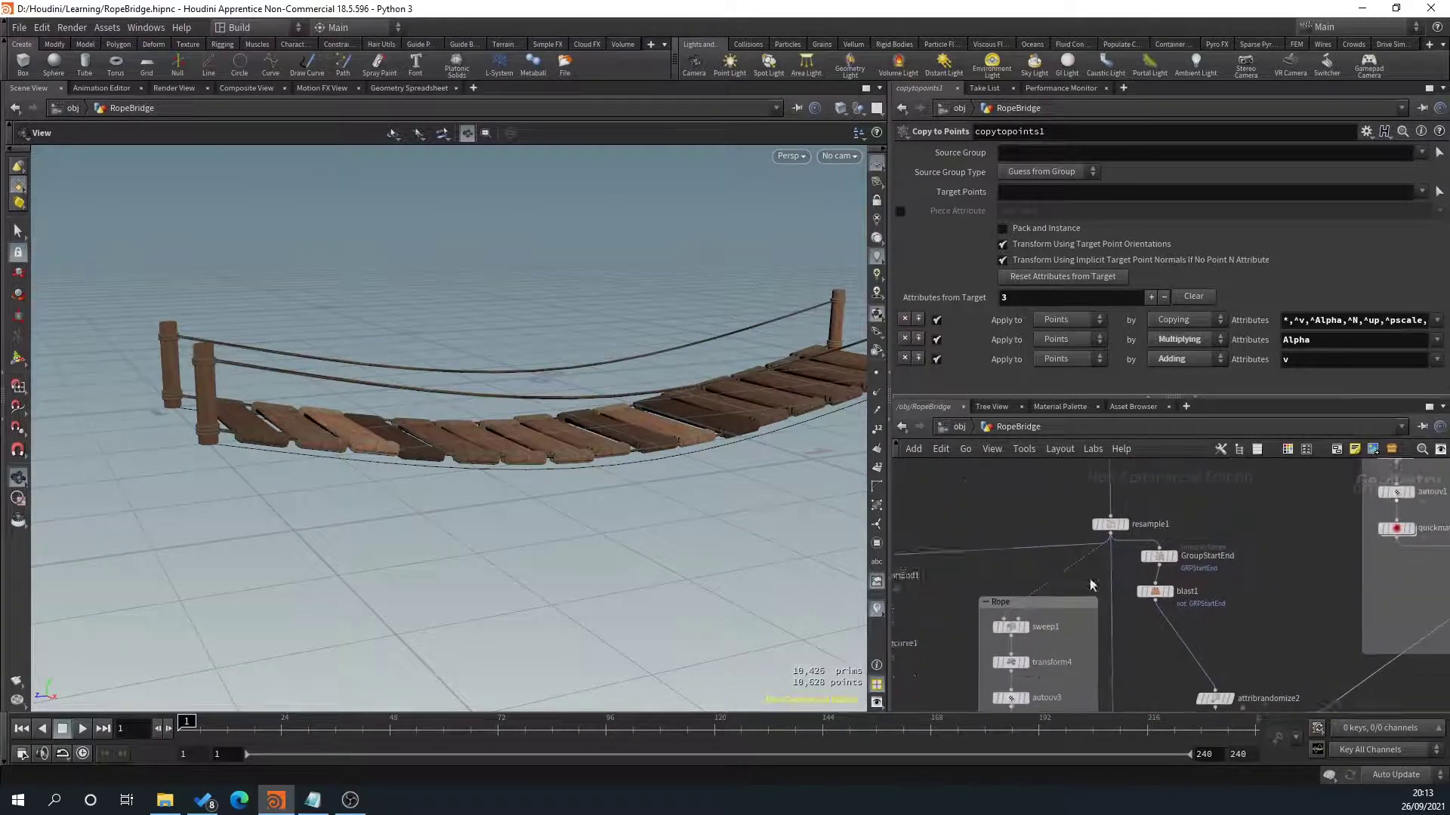
{"action": "middle_click_drag", "start_coordinate": [1106, 570], "coordinate": [1103, 657]}
{"action": "left_click", "coordinate": [1113, 487]}
{"action": "left_click_drag", "start_coordinate": [718, 543], "coordinate": [625, 501]}
{"action": "key", "text": "Return"}
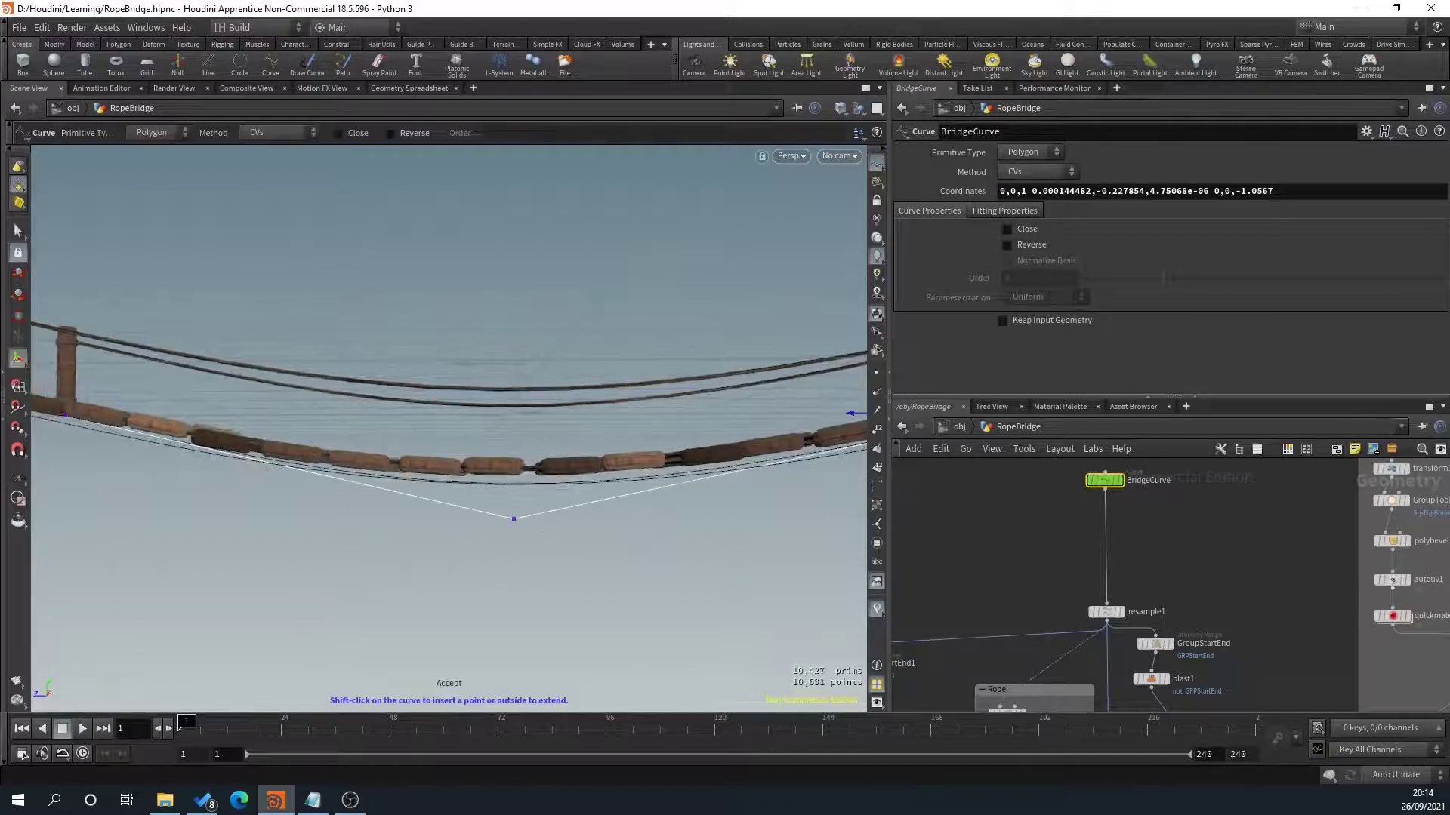
Lower the middle point of BridgeCurve to a Y of about -0.387 to deepen the bridge's sag.
{"action": "left_click_drag", "start_coordinate": [574, 558], "coordinate": [613, 560], "text": "alt"}
{"action": "left_click_drag", "start_coordinate": [471, 333], "coordinate": [478, 488]}
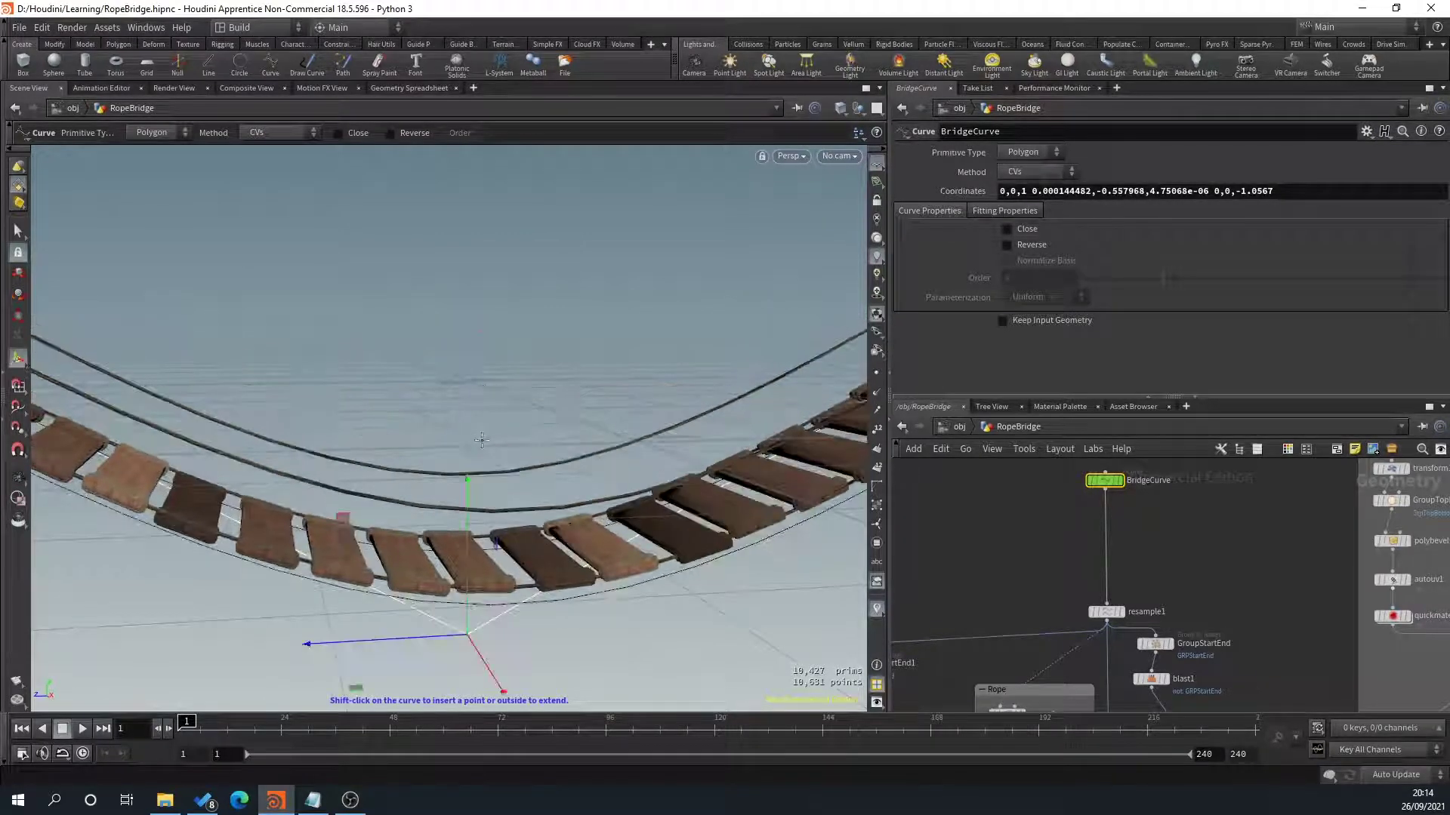
{"action": "right_click_drag", "start_coordinate": [473, 434], "coordinate": [518, 430], "text": "alt"}
{"action": "left_click_drag", "start_coordinate": [463, 380], "coordinate": [482, 341]}
Lengthen and raise the bridge by moving the curve's far end point to about Z -2.67 and Y 1.02.
{"action": "mouse_move", "coordinate": [654, 469]}
{"action": "left_mouse_down", "text": "alt"}
{"action": "mouse_move", "coordinate": [404, 484]}
{"action": "mouse_move", "coordinate": [650, 482]}
{"action": "left_mouse_up", "text": "alt"}
{"action": "key", "text": "Return"}
{"action": "left_click", "coordinate": [530, 471]}
{"action": "right_click_drag", "start_coordinate": [650, 482], "coordinate": [564, 464], "text": "alt"}
{"action": "scroll", "coordinate": [564, 465], "scroll_direction": "down", "scroll_amount": 2}
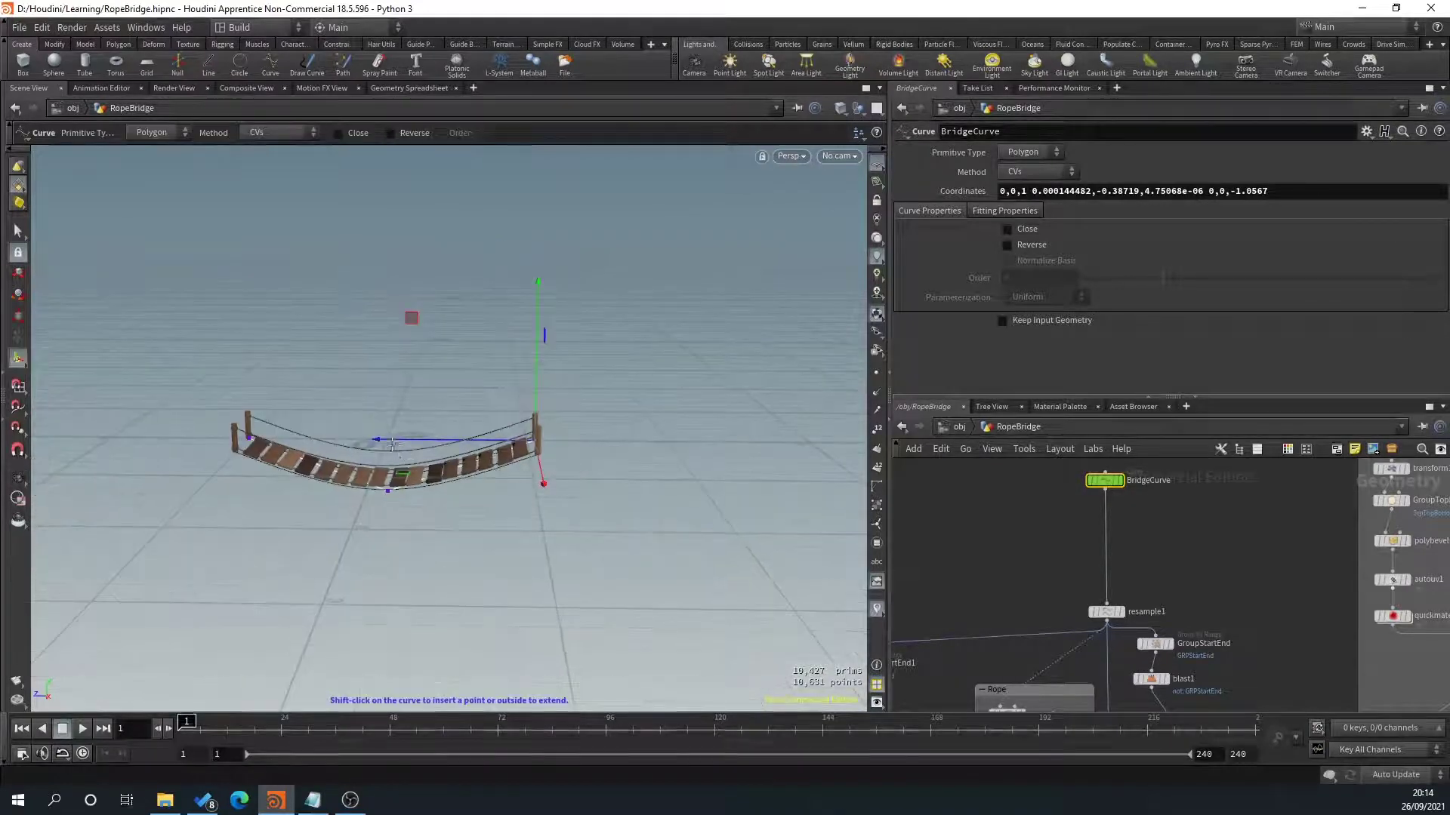
{"action": "left_click_drag", "start_coordinate": [489, 440], "coordinate": [726, 374]}
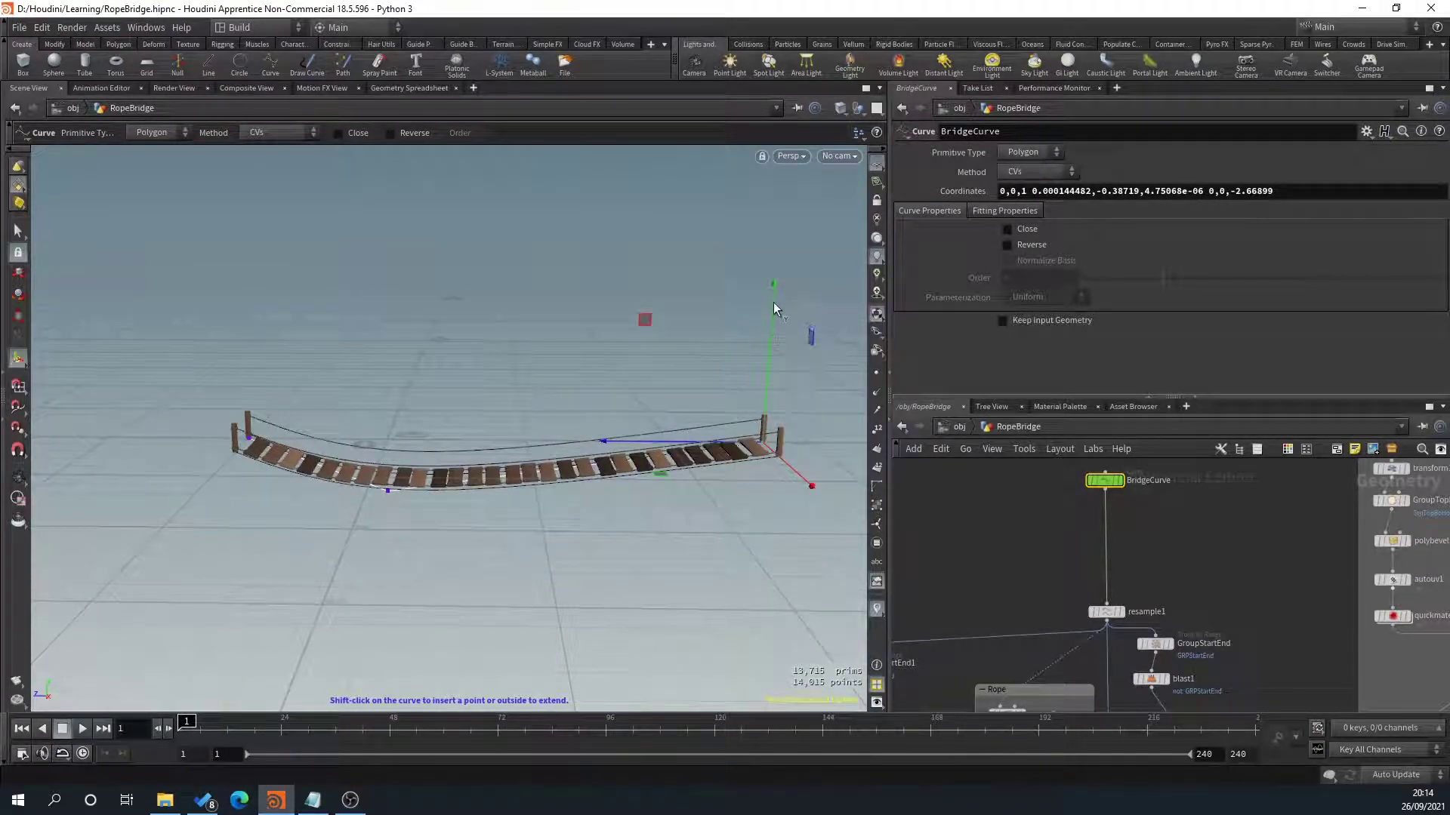
{"action": "left_click_drag", "start_coordinate": [773, 302], "coordinate": [781, 134]}
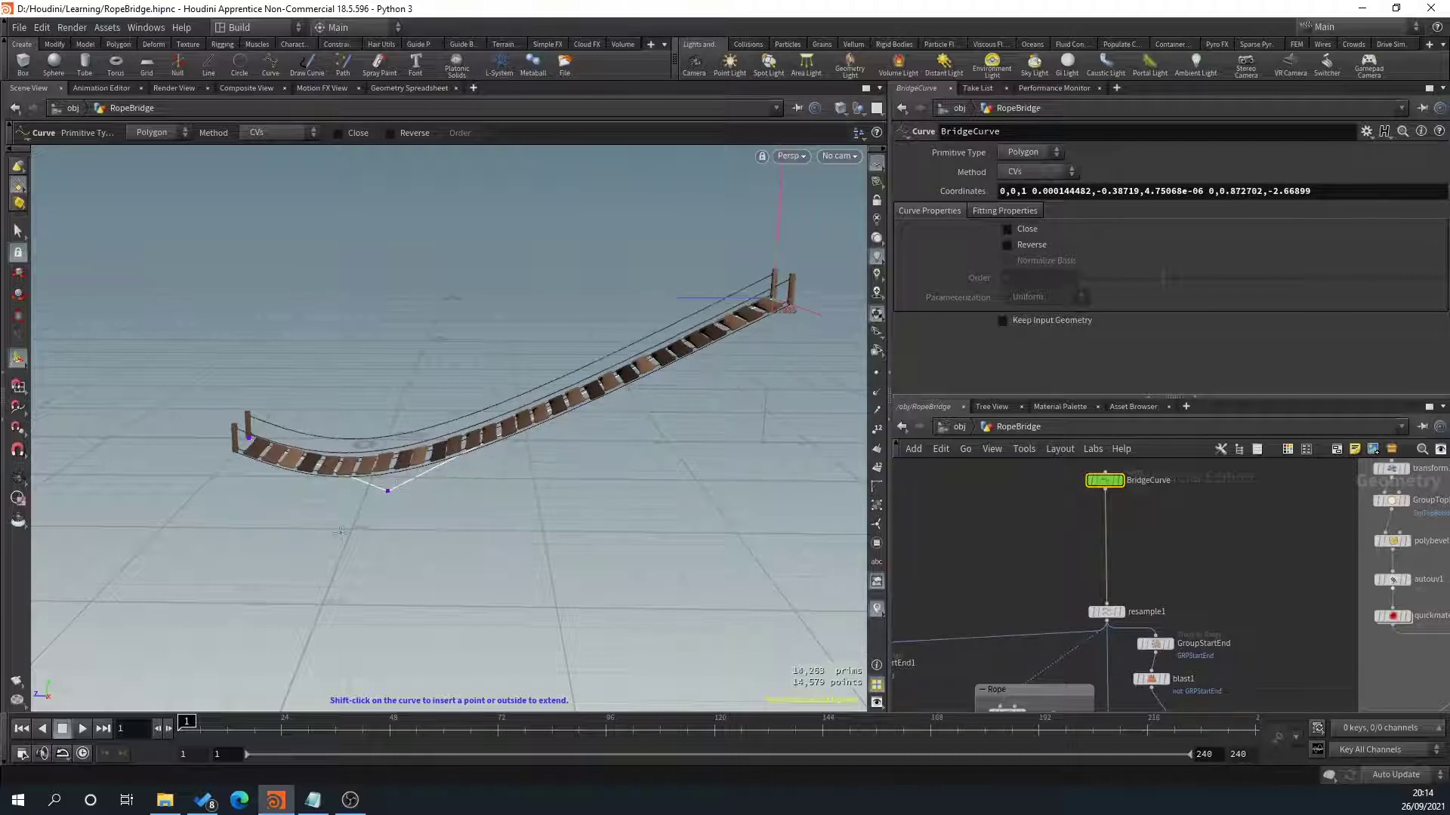
Move the curve's middle point along the bridge to about Z -1.18 and raise it to about Y 0.06.
{"action": "left_click", "coordinate": [389, 490]}
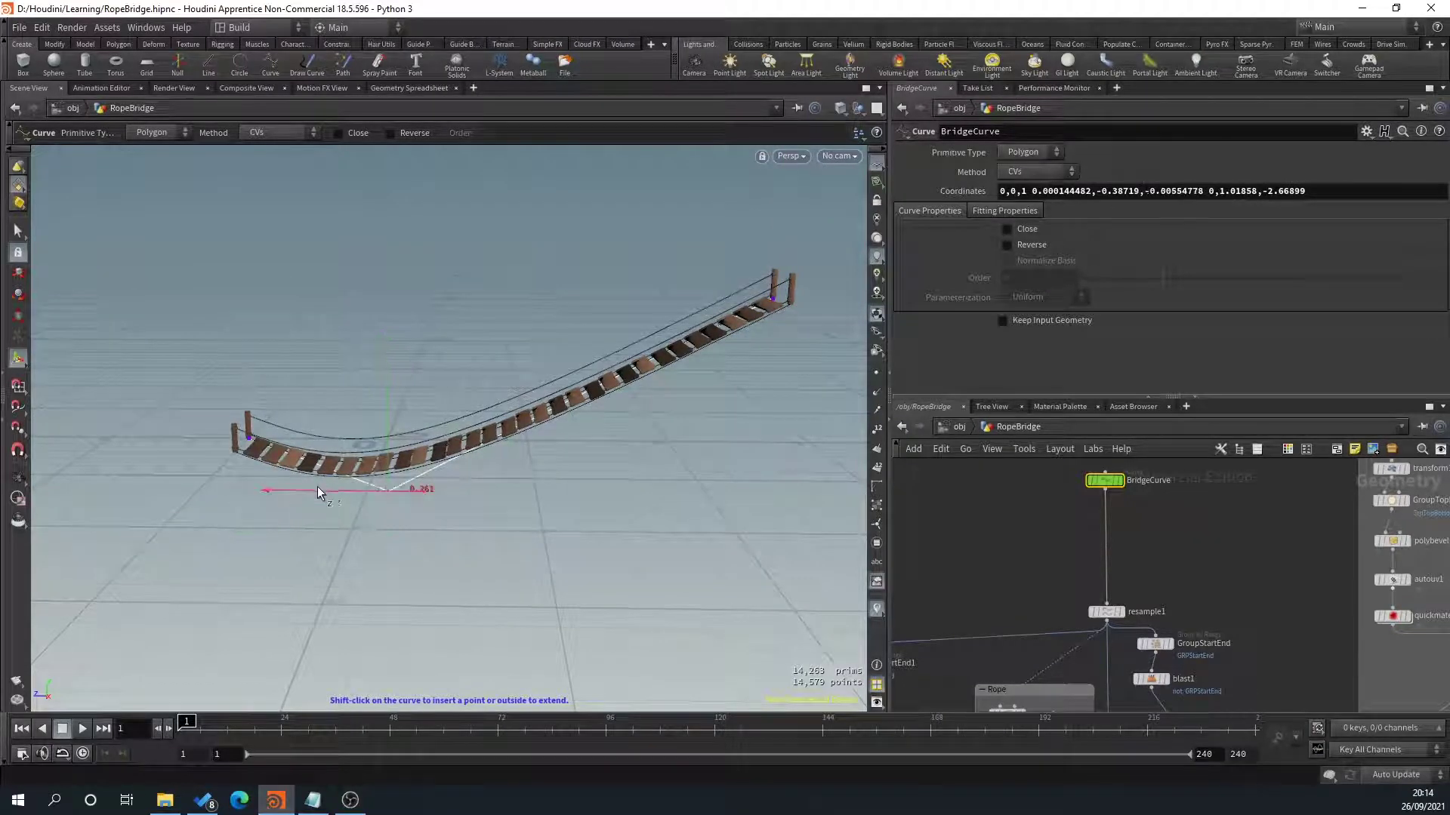
{"action": "left_click_drag", "start_coordinate": [317, 486], "coordinate": [480, 488]}
{"action": "left_click_drag", "start_coordinate": [567, 534], "coordinate": [366, 470], "text": "alt"}
{"action": "left_click_drag", "start_coordinate": [528, 548], "coordinate": [541, 563], "text": "alt"}
{"action": "middle_click_drag", "start_coordinate": [540, 563], "coordinate": [470, 601], "text": "alt"}
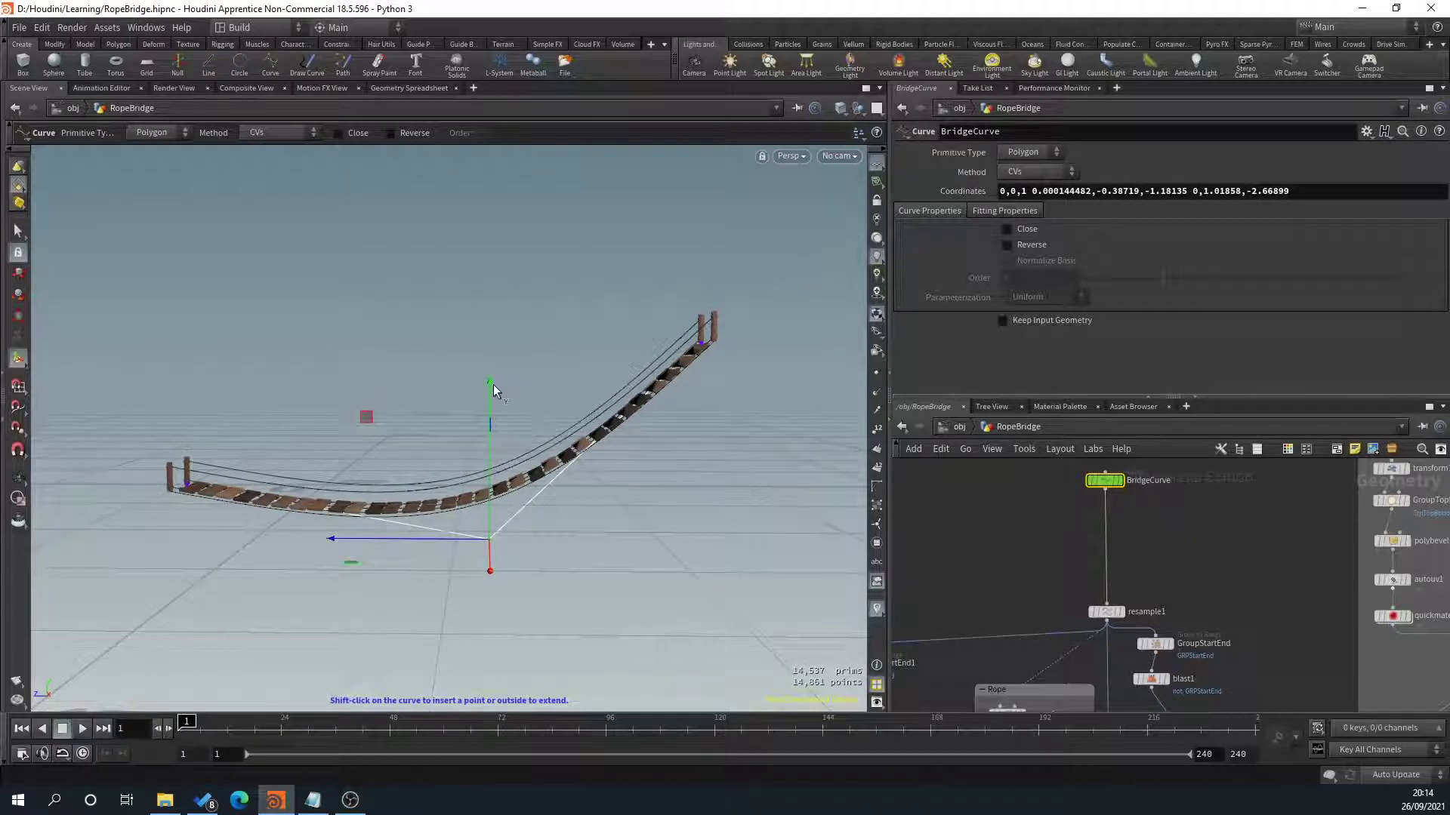
{"action": "left_click_drag", "start_coordinate": [492, 384], "coordinate": [488, 309]}
Examine from several angles how the planks line up with the ropes and posts along the raised bridge.
{"action": "key", "text": "Escape"}
{"action": "left_click_drag", "start_coordinate": [442, 359], "coordinate": [304, 449]}
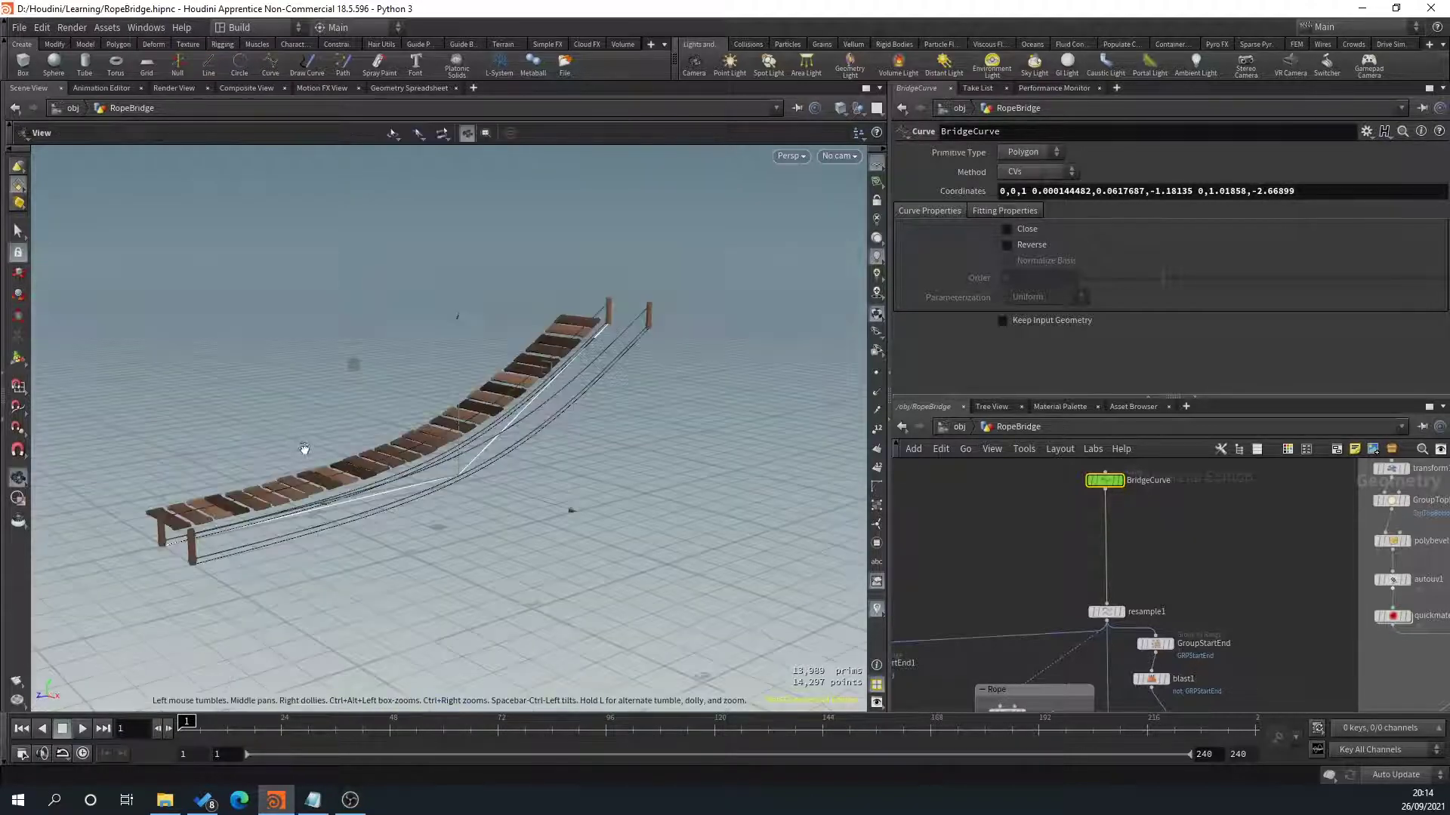
{"action": "left_click_drag", "start_coordinate": [557, 505], "coordinate": [108, 391]}
{"action": "key", "text": "Return"}
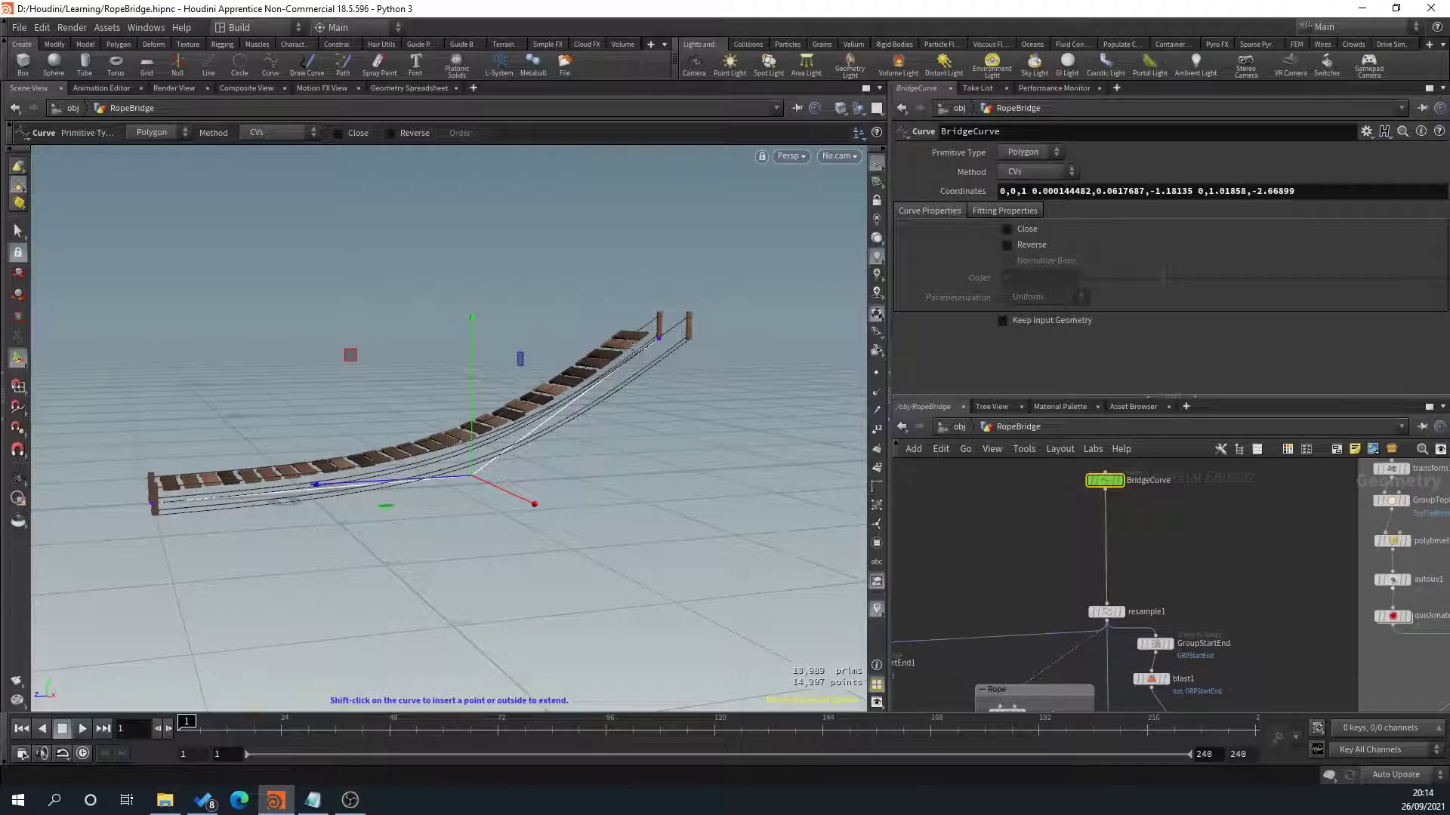
{"action": "key", "text": "Escape"}
{"action": "left_click_drag", "start_coordinate": [502, 446], "coordinate": [518, 508]}
{"action": "key", "text": "Return"}
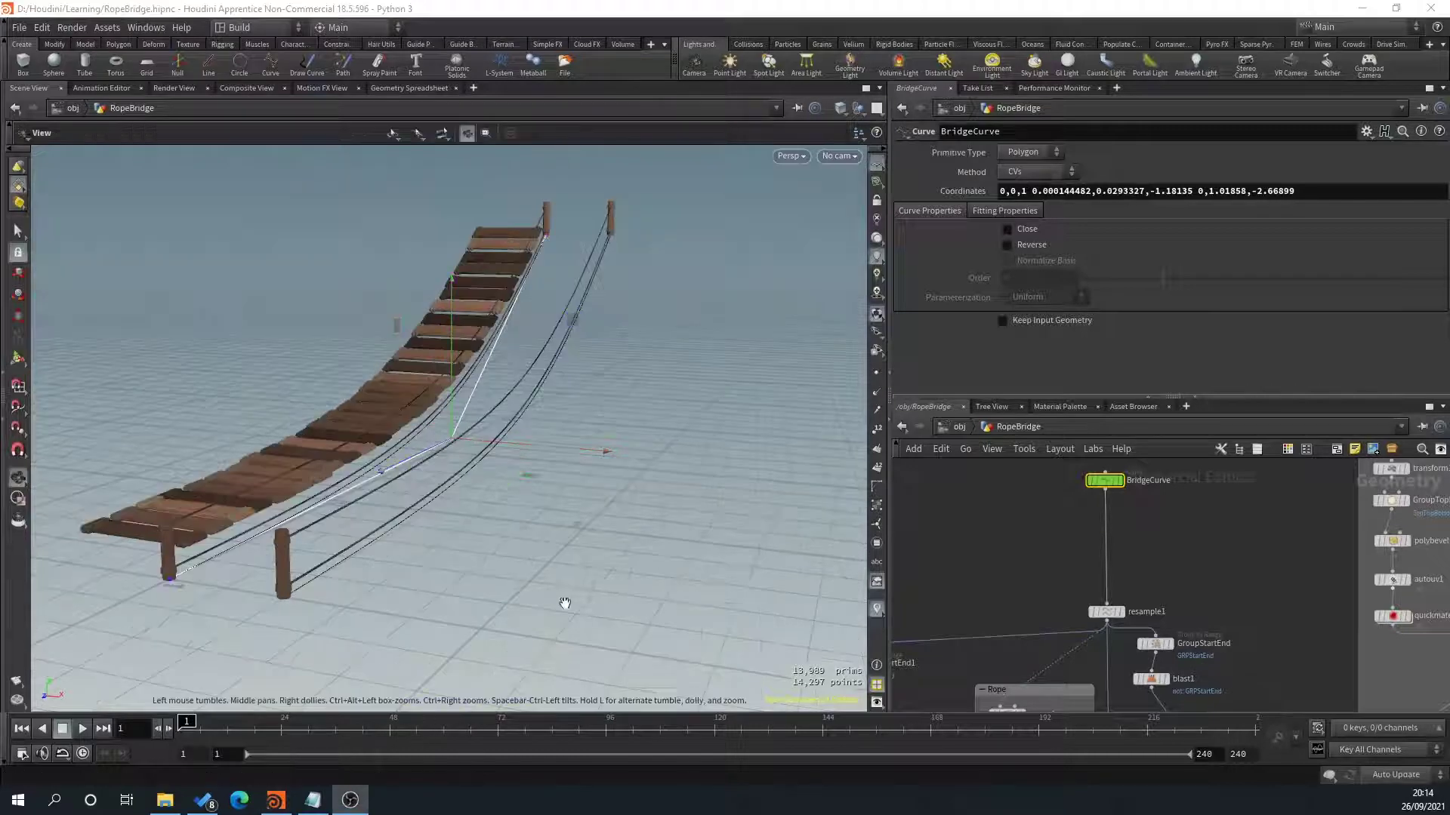
{"action": "left_click_drag", "start_coordinate": [564, 605], "coordinate": [510, 491], "text": "alt"}
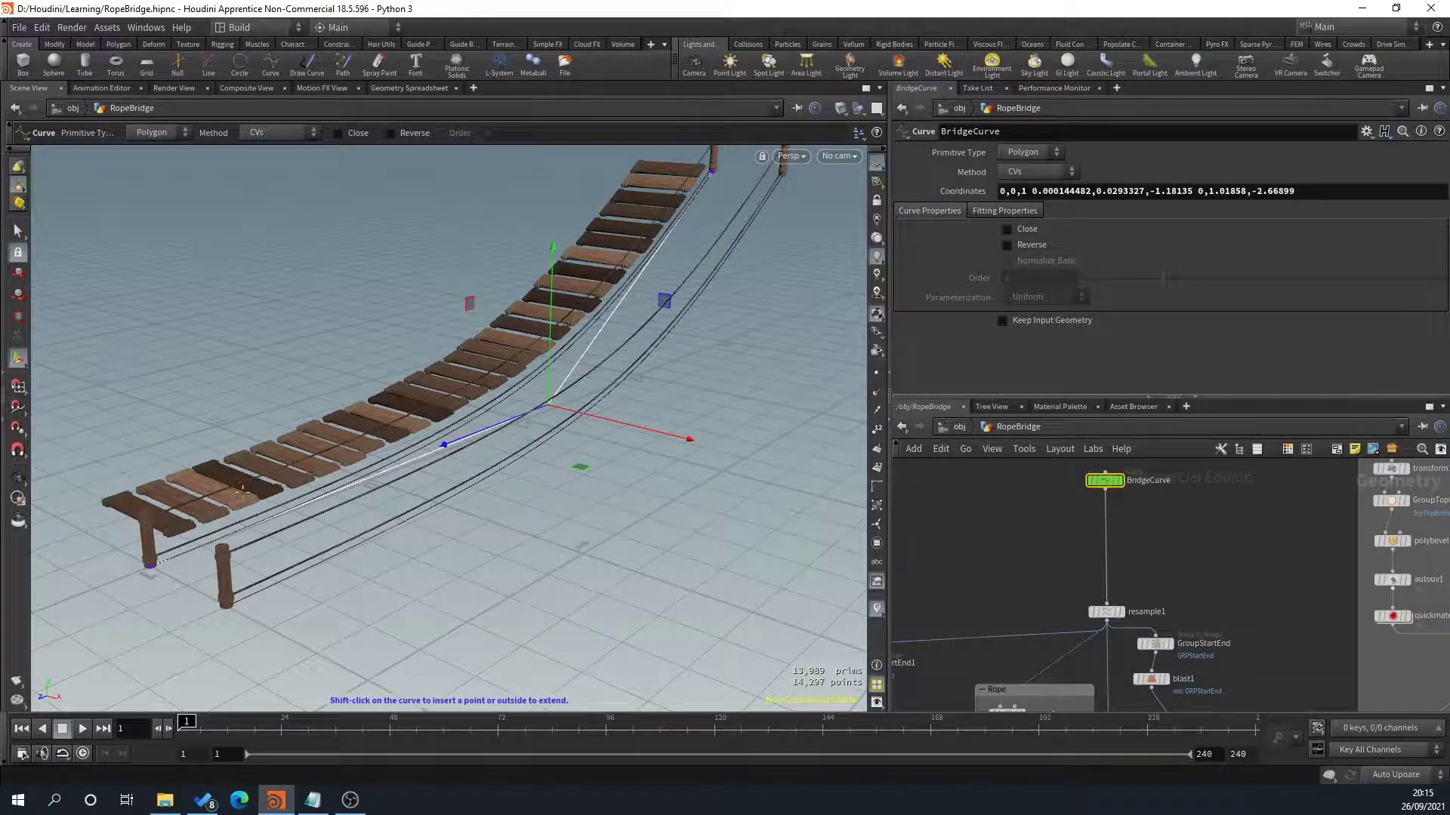
{"action": "key", "text": "Escape"}
{"action": "left_click_drag", "start_coordinate": [557, 403], "coordinate": [400, 506]}
{"action": "key", "text": "Return"}
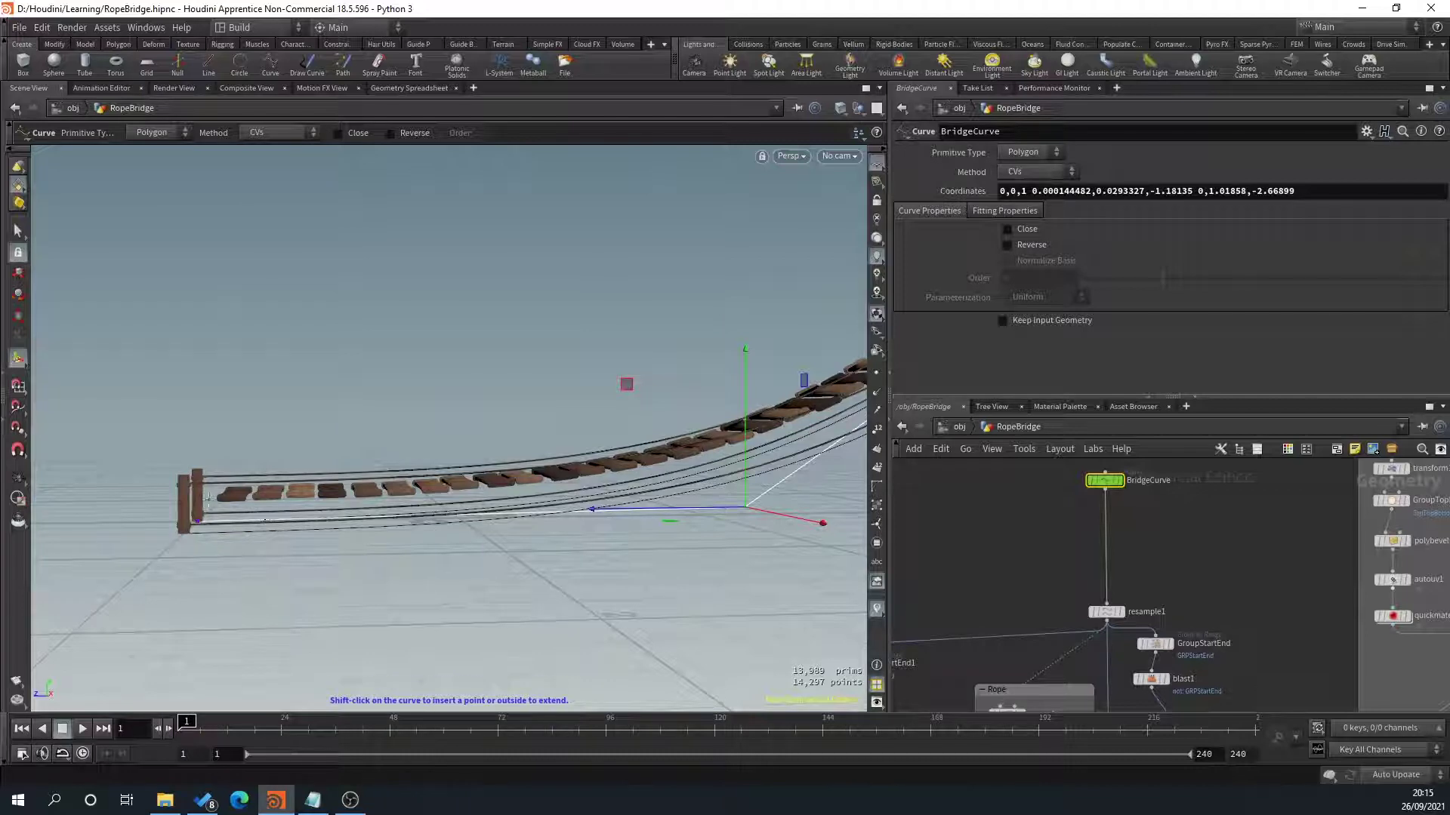
Lower the middle point of BridgeCurve to about Y -0.40 so the sloped bridge sags again.
{"action": "left_click_drag", "start_coordinate": [317, 491], "coordinate": [527, 429], "text": "alt"}
{"action": "key", "text": "Return"}
{"action": "left_click_drag", "start_coordinate": [609, 466], "coordinate": [521, 517], "text": "alt"}
{"action": "left_click_drag", "start_coordinate": [491, 456], "coordinate": [505, 376]}
Inspect the sagging, sloped bridge close up and from a distance, checking the planks between the posts and ropes.
{"action": "left_click_drag", "start_coordinate": [282, 453], "coordinate": [366, 430], "text": "alt"}
{"action": "scroll", "coordinate": [433, 408], "scroll_direction": "up", "scroll_amount": 8}
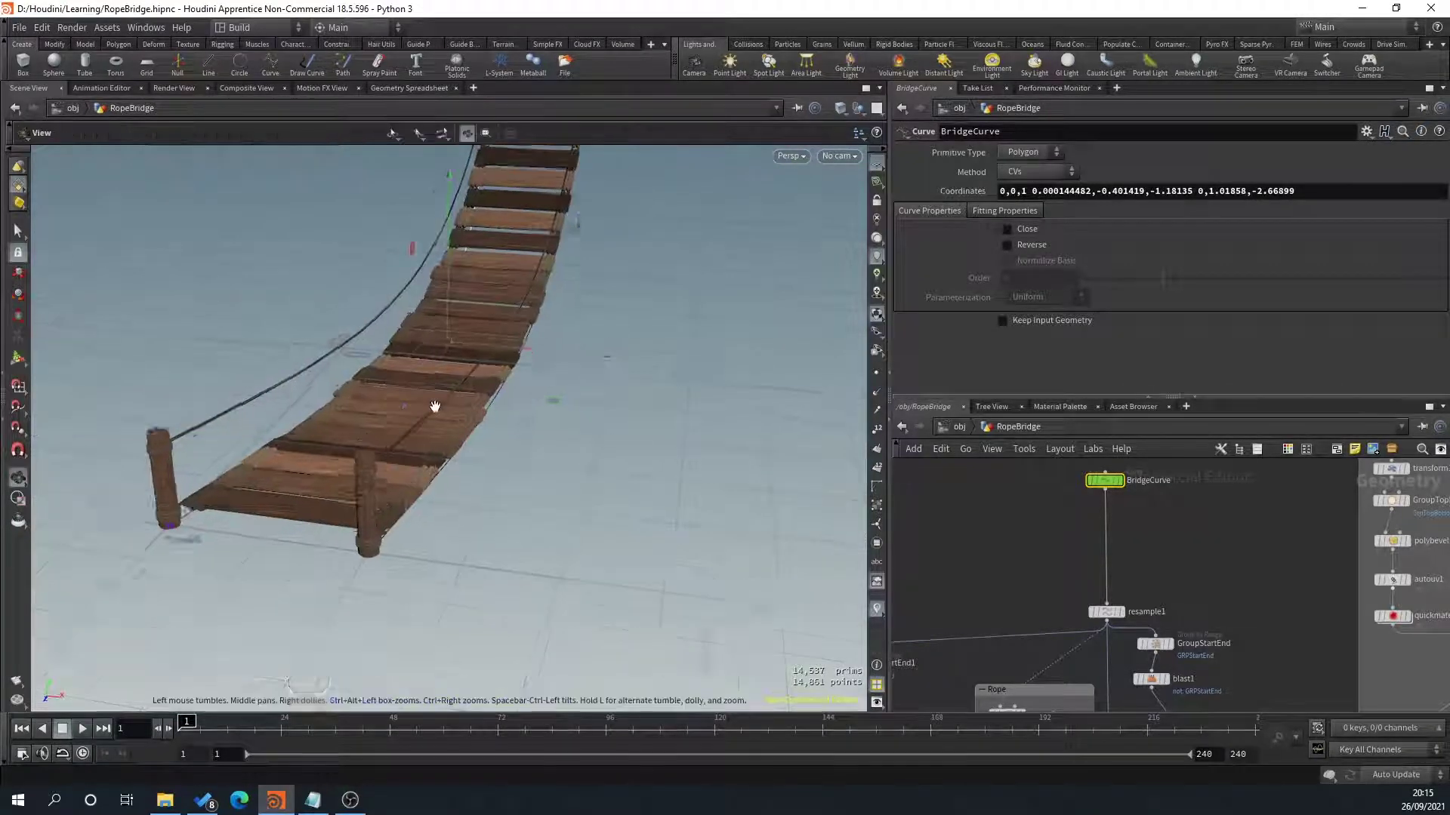
{"action": "left_click_drag", "start_coordinate": [453, 433], "coordinate": [385, 414], "text": "alt"}
{"action": "scroll", "coordinate": [375, 432], "scroll_direction": "down", "scroll_amount": 3}
{"action": "scroll", "coordinate": [382, 416], "scroll_direction": "down", "scroll_amount": 2}
{"action": "left_click_drag", "start_coordinate": [426, 319], "coordinate": [374, 406]}
{"action": "key", "text": "Return"}
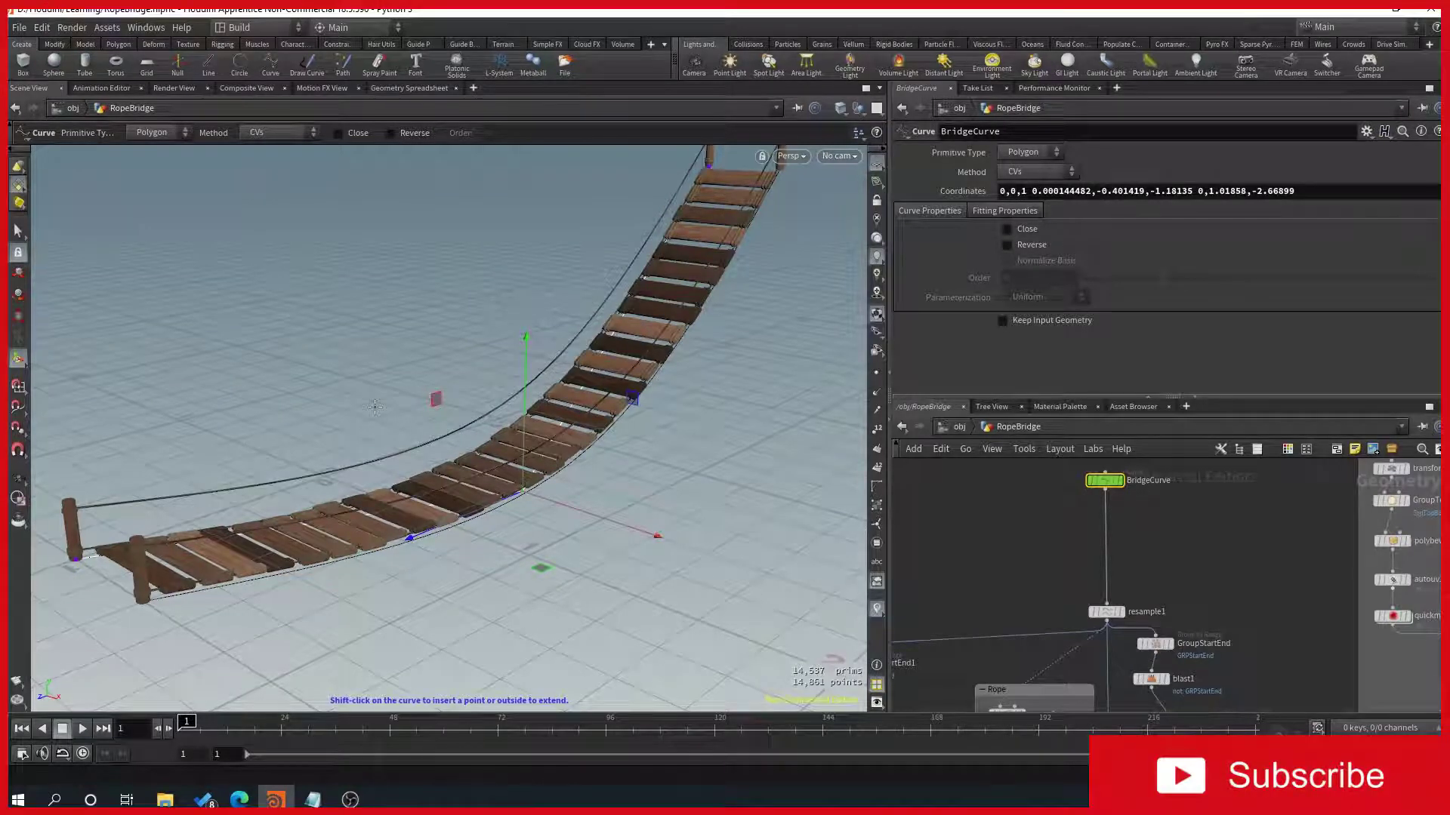
{"action": "left_click_drag", "start_coordinate": [546, 494], "coordinate": [363, 539], "text": "alt"}
{"action": "key", "text": "Return"}
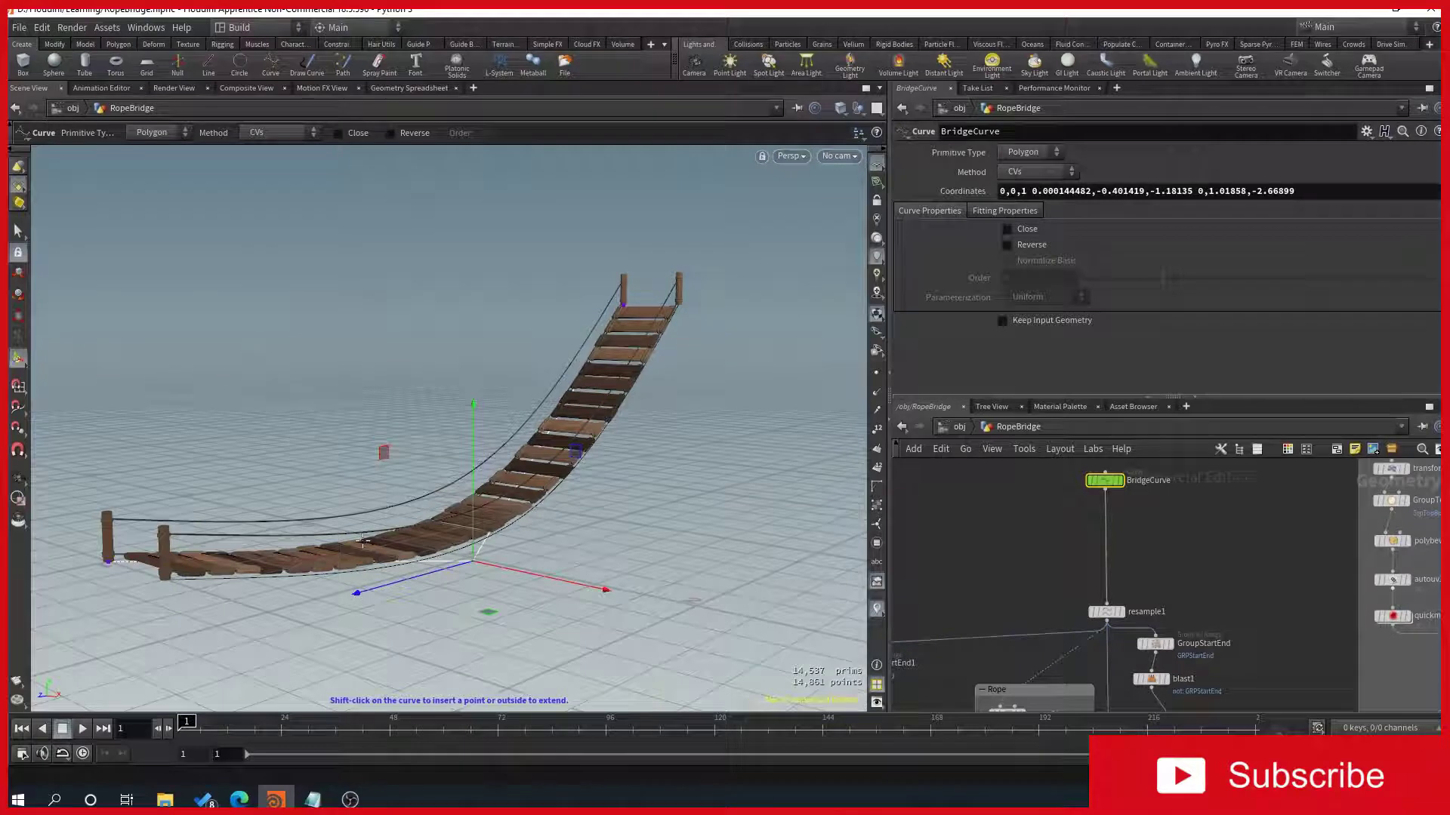